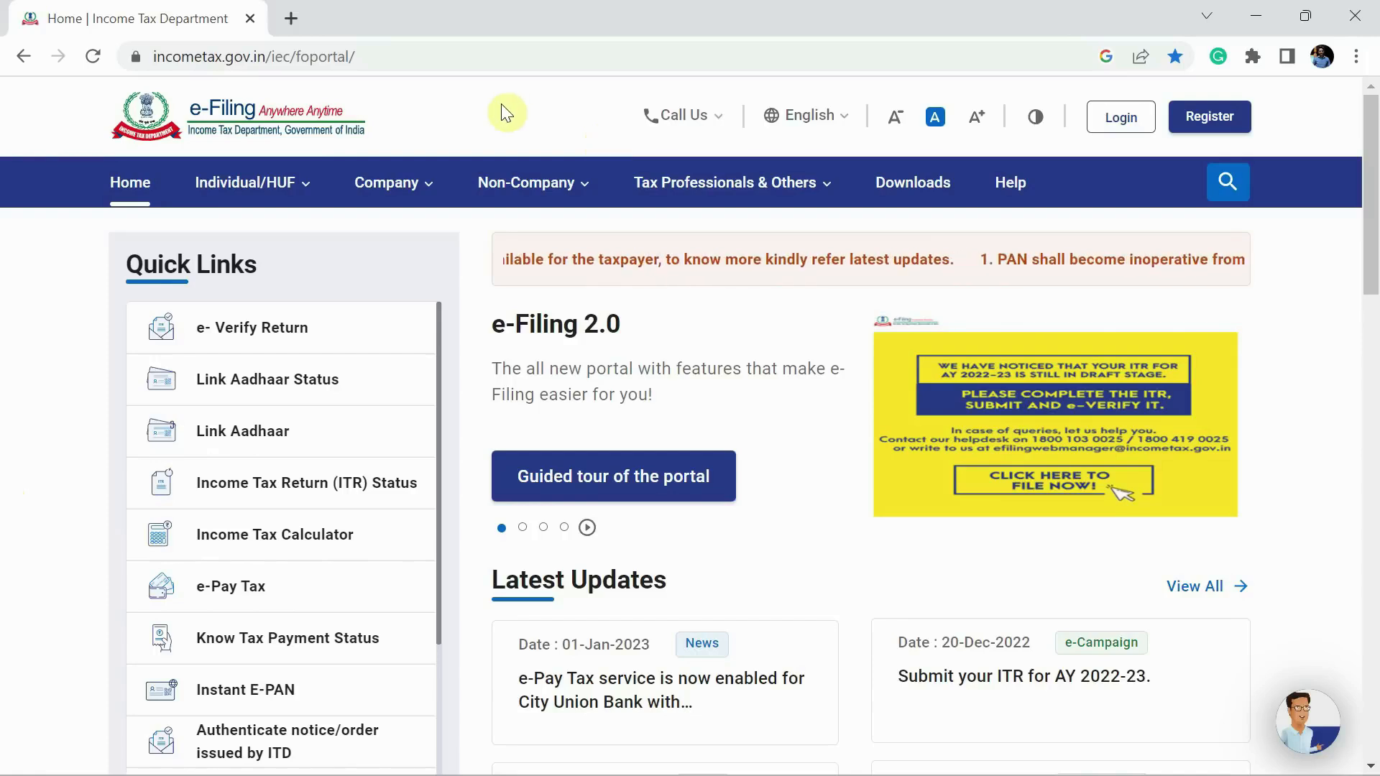
- Open the portal's Downloads page with assessment year 2022-23 kept
{"action": "left_click", "coordinate": [923, 189]}
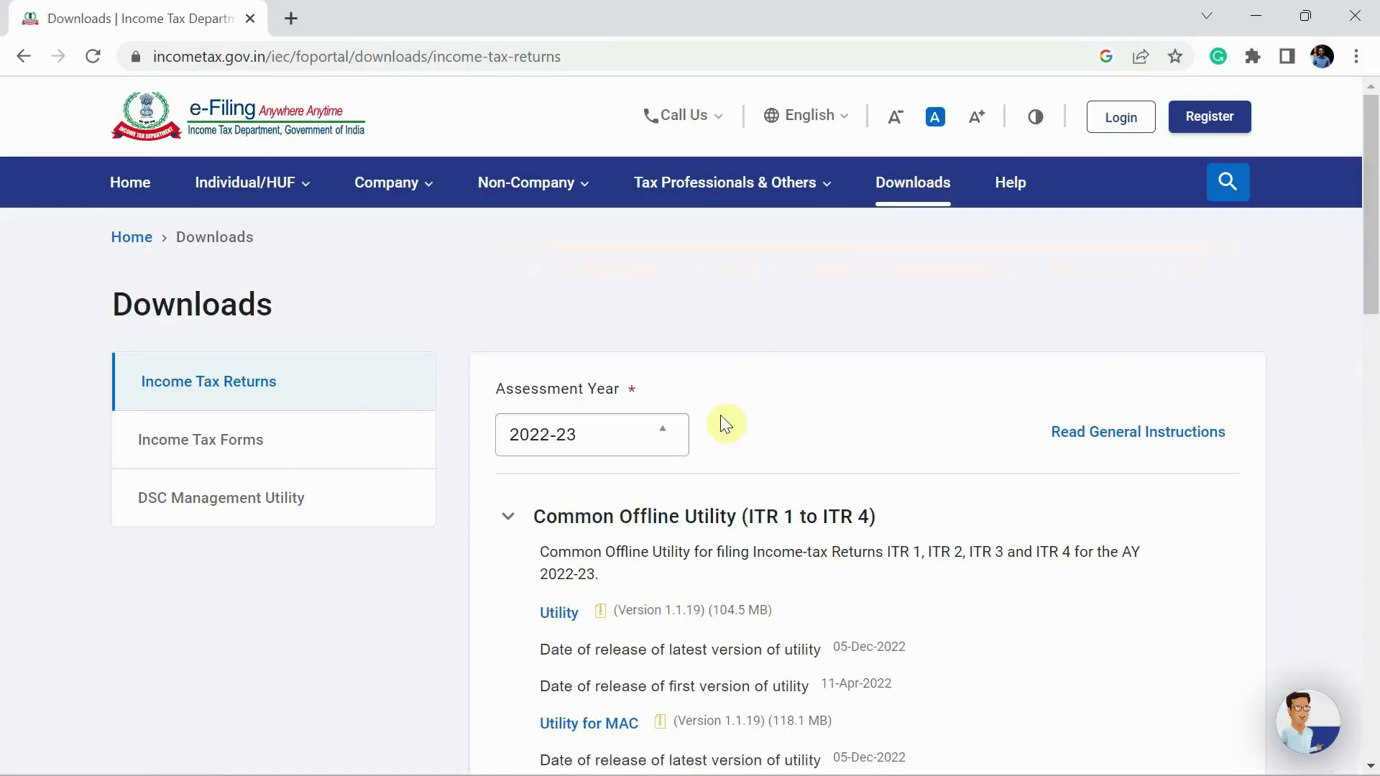
{"action": "left_click", "coordinate": [649, 440]}
{"action": "left_click", "coordinate": [649, 440]}
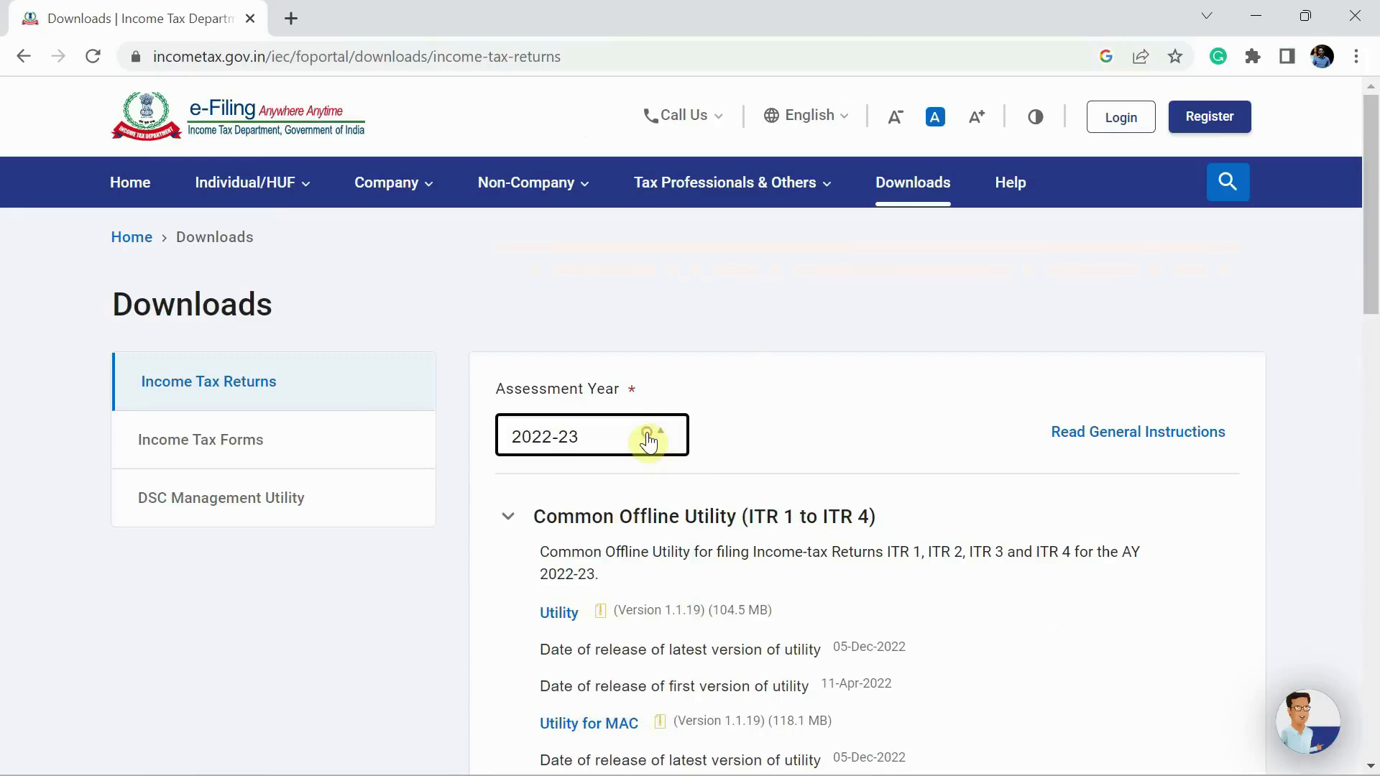
{"action": "left_click", "coordinate": [798, 424]}
- Expand the ITR 1 section to reveal its Excel utility Version 1.1
{"action": "scroll", "coordinate": [801, 429], "scroll_direction": "down", "scroll_amount": 2}
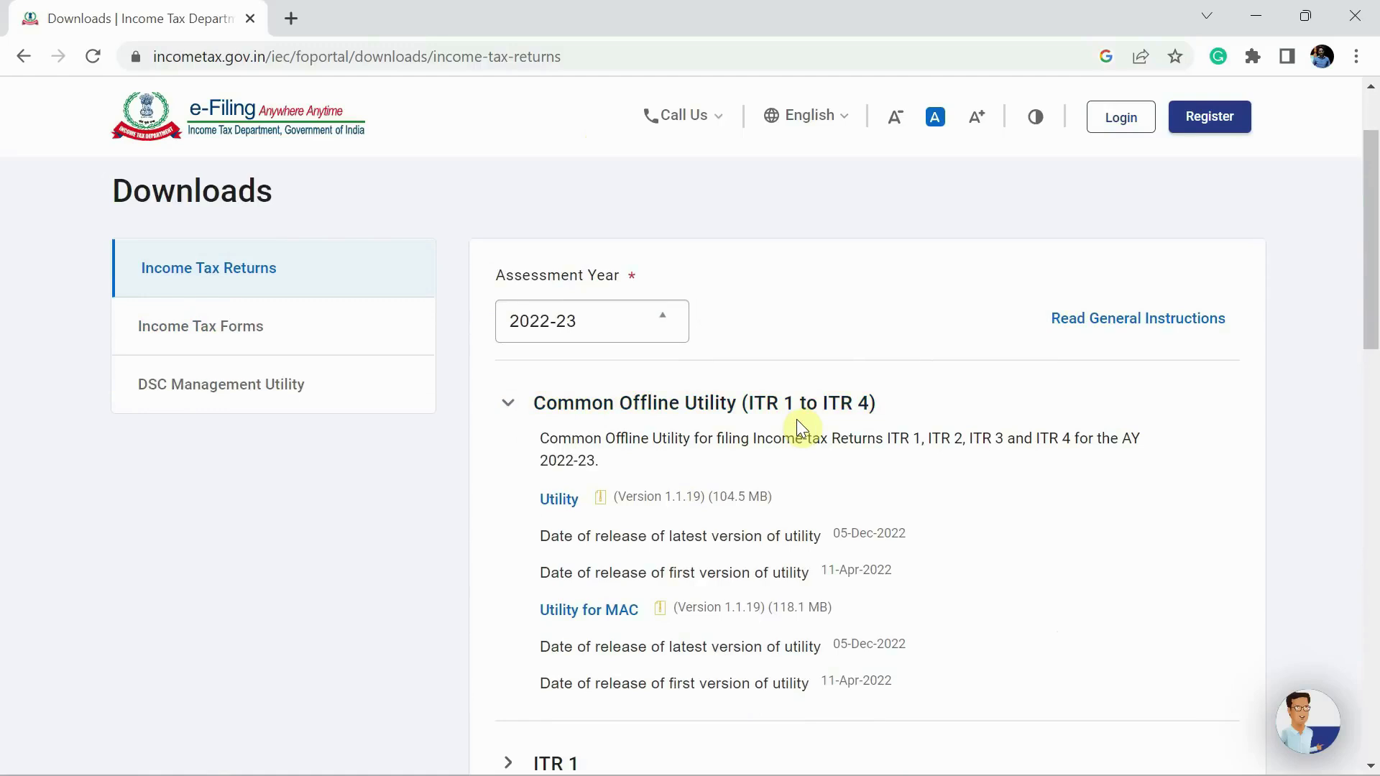
{"action": "scroll", "coordinate": [801, 429], "scroll_direction": "down", "scroll_amount": 1}
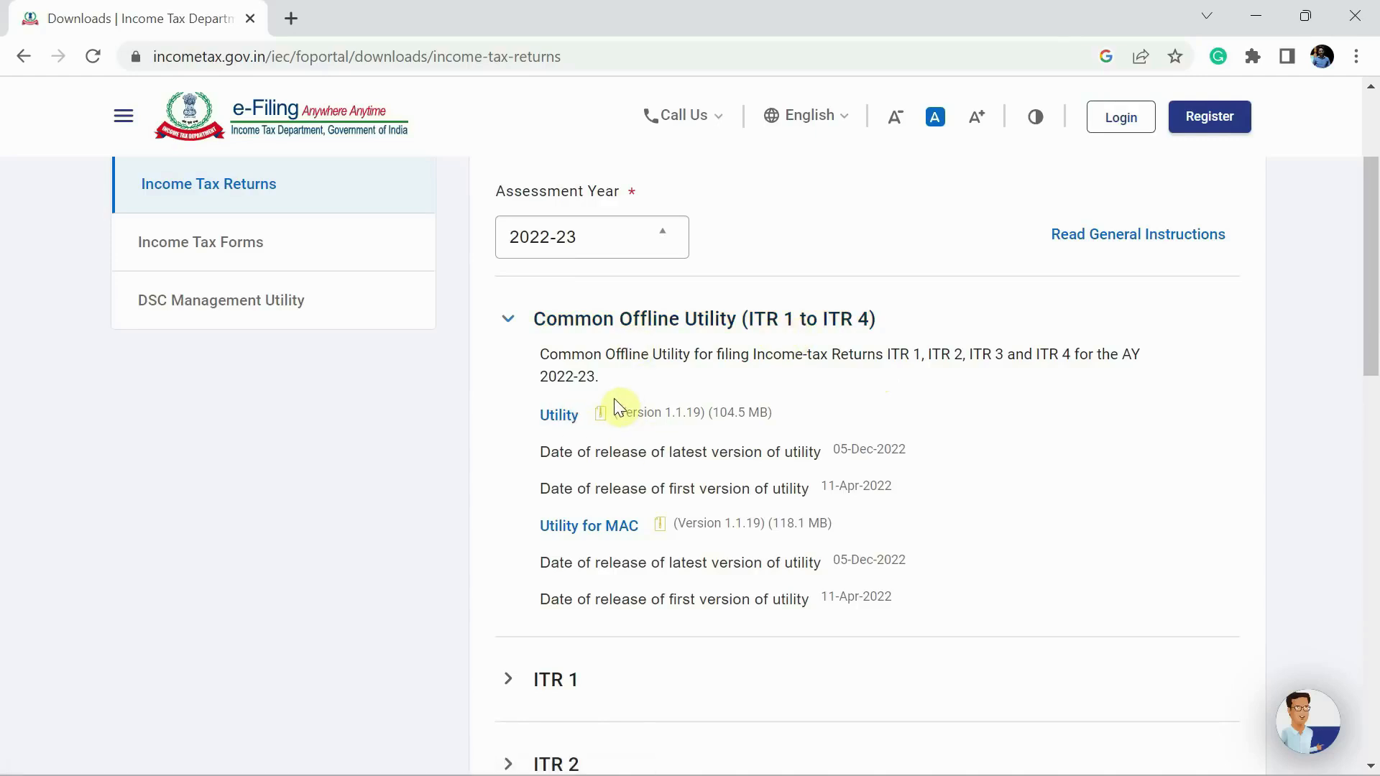
{"action": "scroll", "coordinate": [616, 406], "scroll_direction": "down", "scroll_amount": 4}
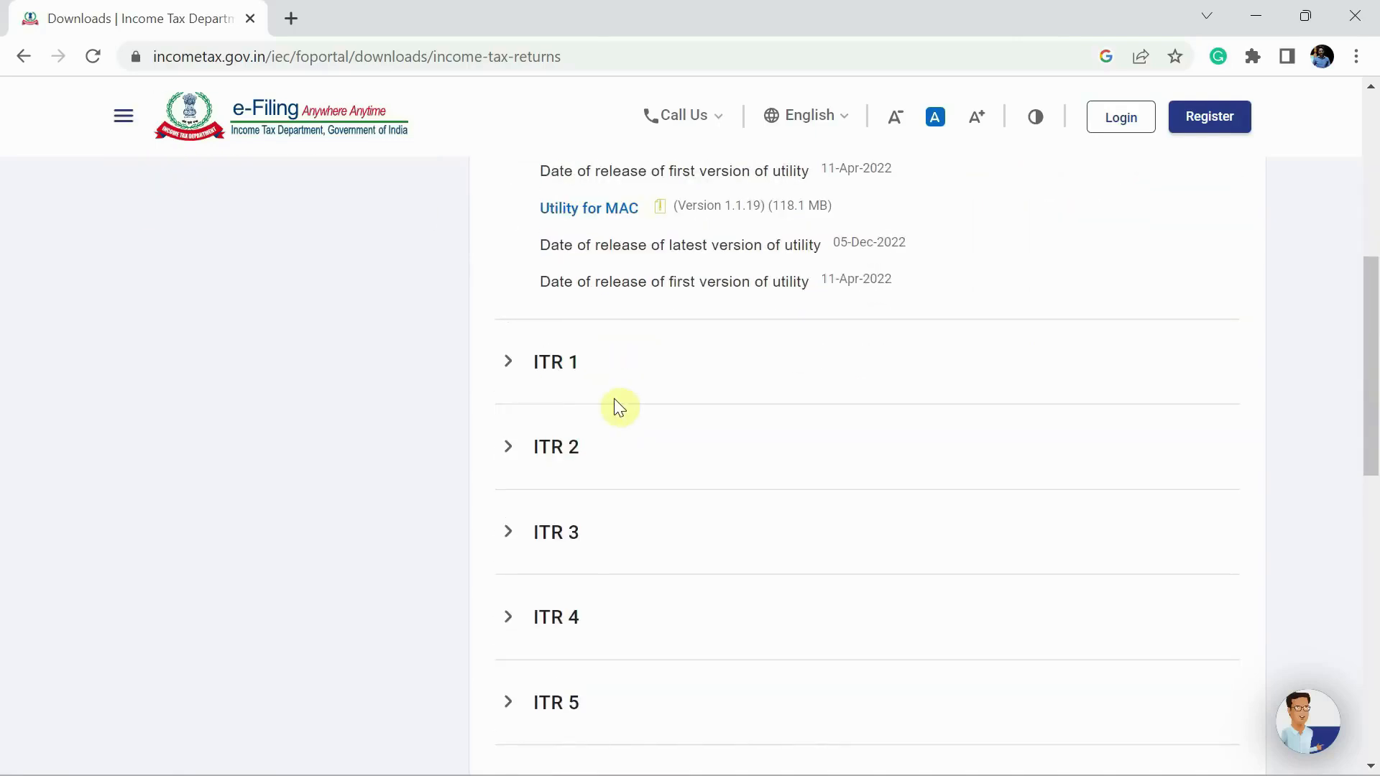
{"action": "scroll", "coordinate": [657, 370], "scroll_direction": "down", "scroll_amount": 2}
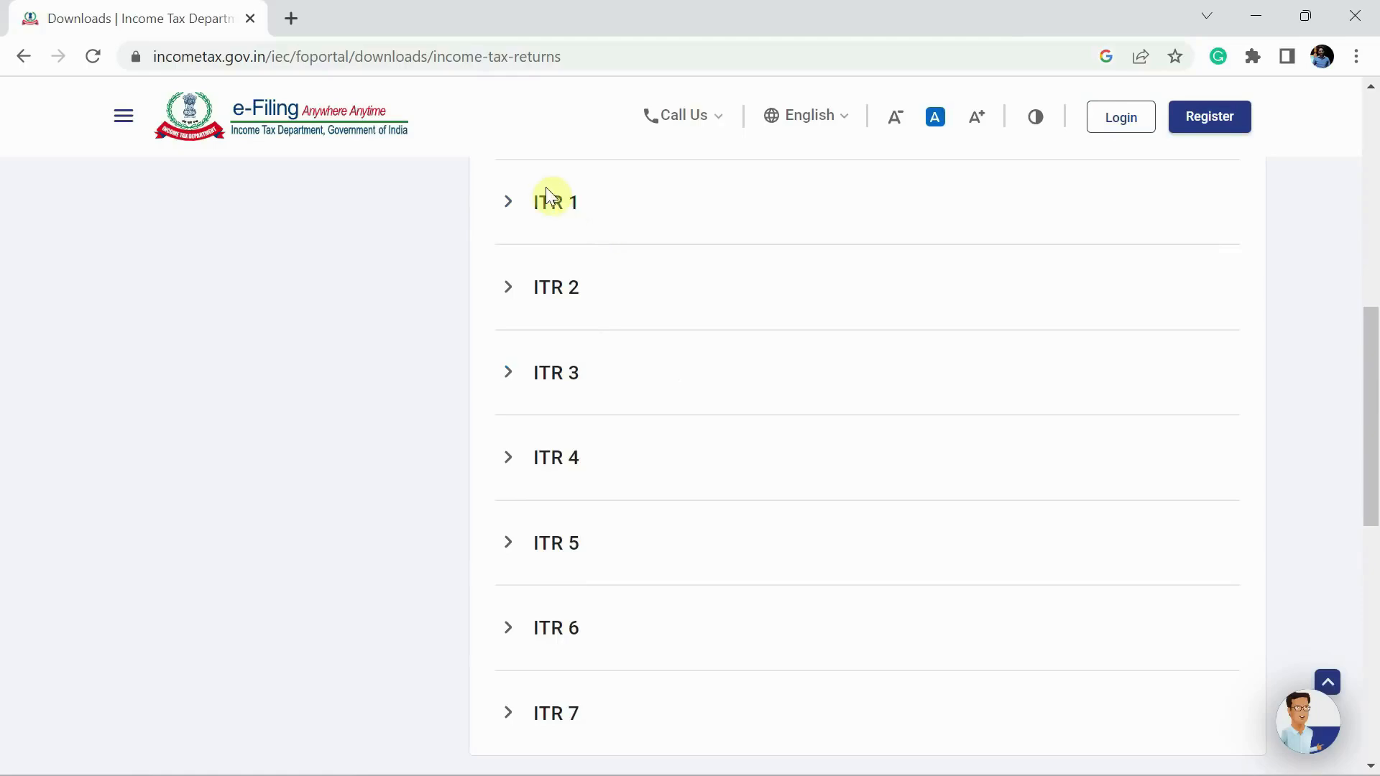
{"action": "left_click", "coordinate": [512, 205]}
{"action": "scroll", "coordinate": [579, 273], "scroll_direction": "up", "scroll_amount": 4}
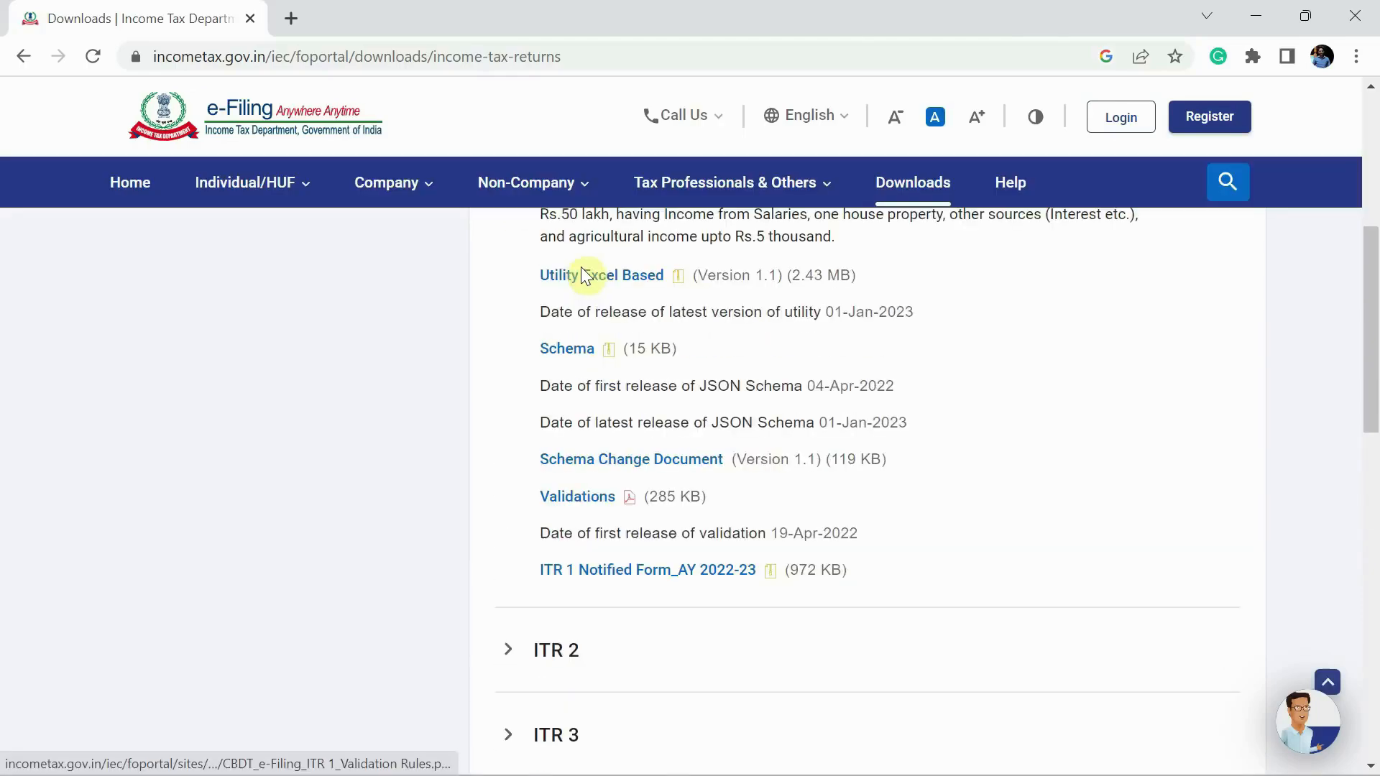
{"action": "scroll", "coordinate": [575, 266], "scroll_direction": "up", "scroll_amount": 2}
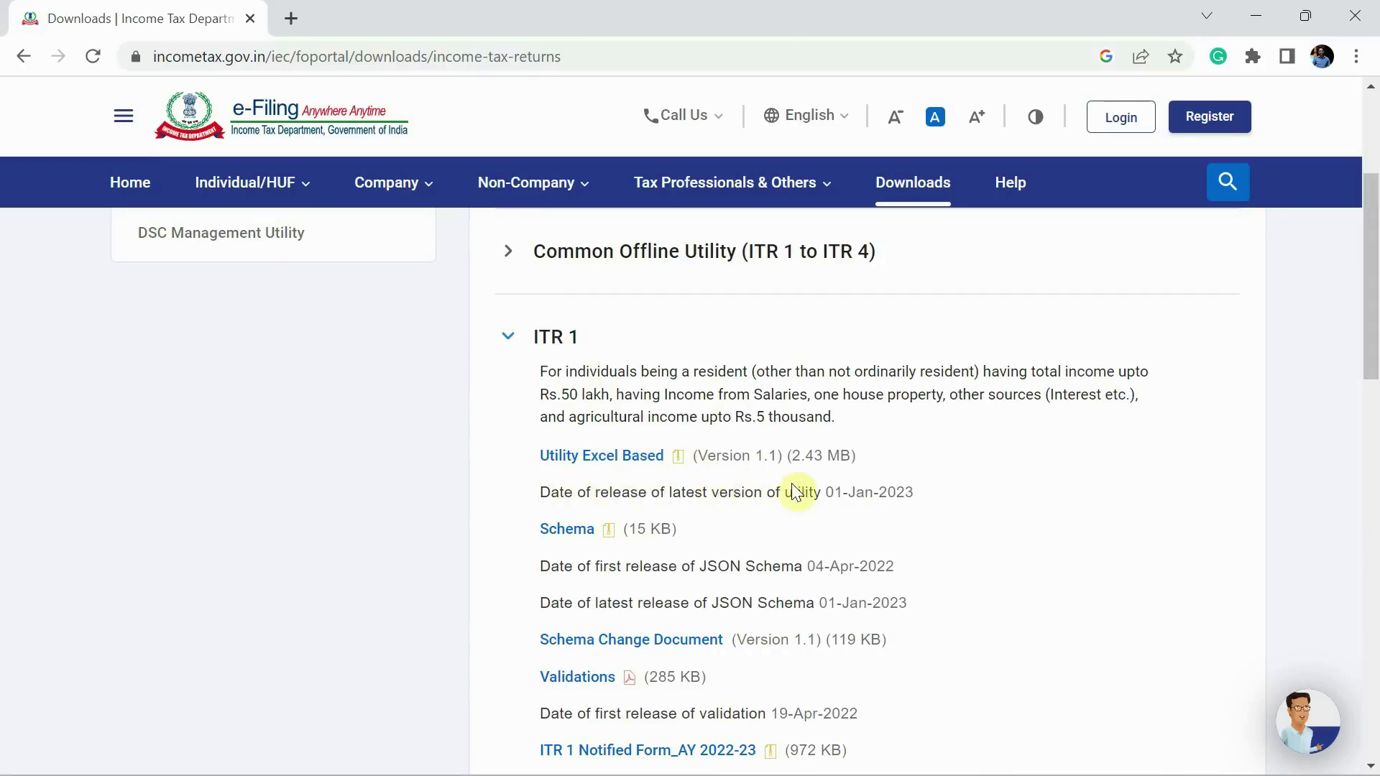
{"action": "left_click", "coordinate": [826, 495]}
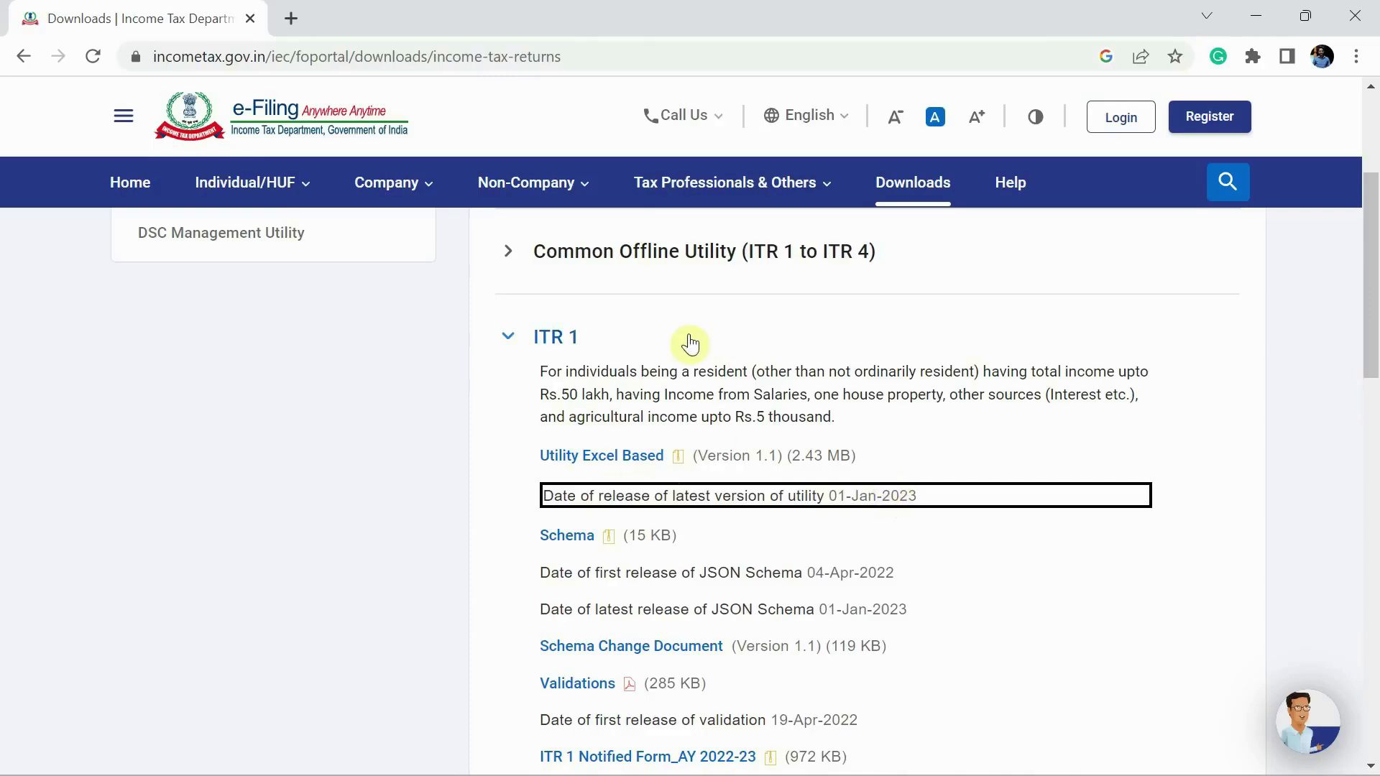
- Download the Excel-based ITR1_22_23_V1.1.zip utility and show it in the Downloads folder
{"action": "left_click", "coordinate": [481, 414]}
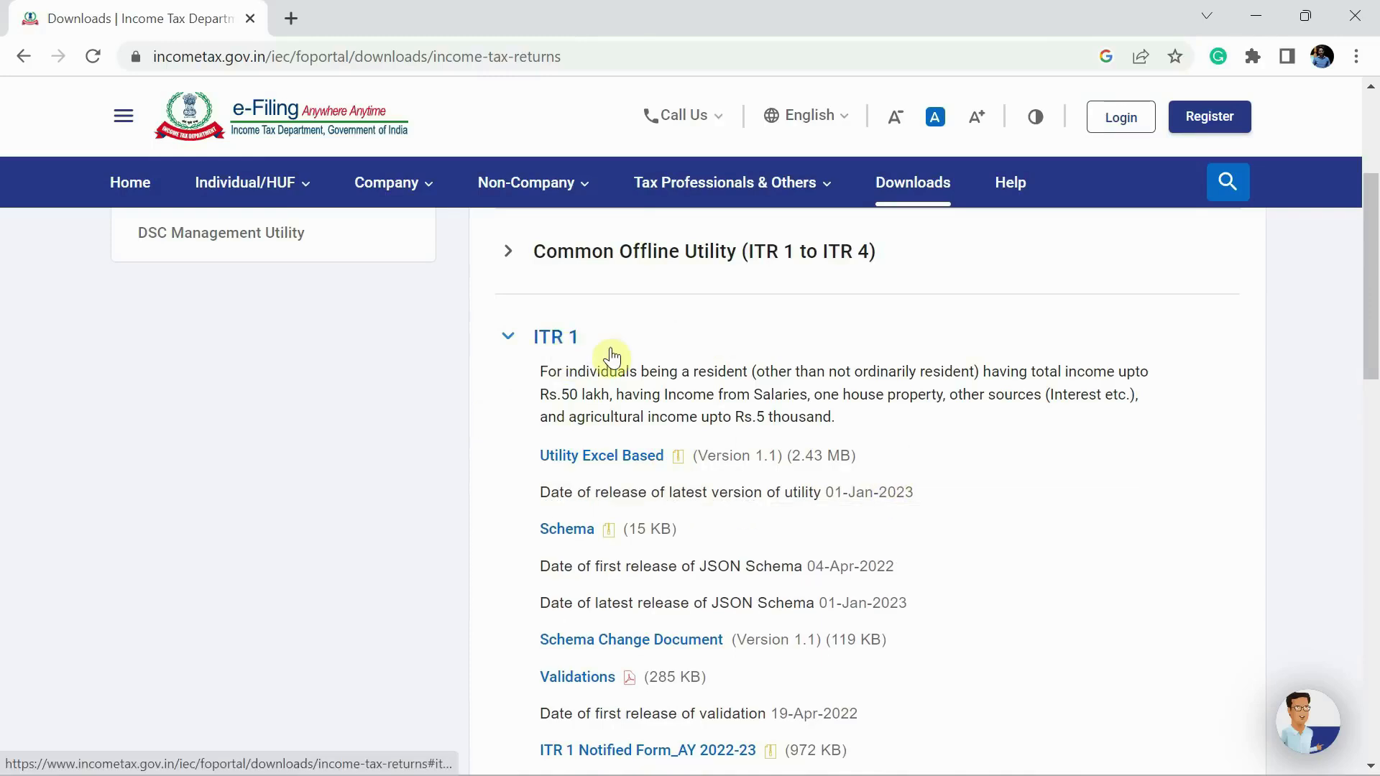
{"action": "left_click", "coordinate": [606, 460]}
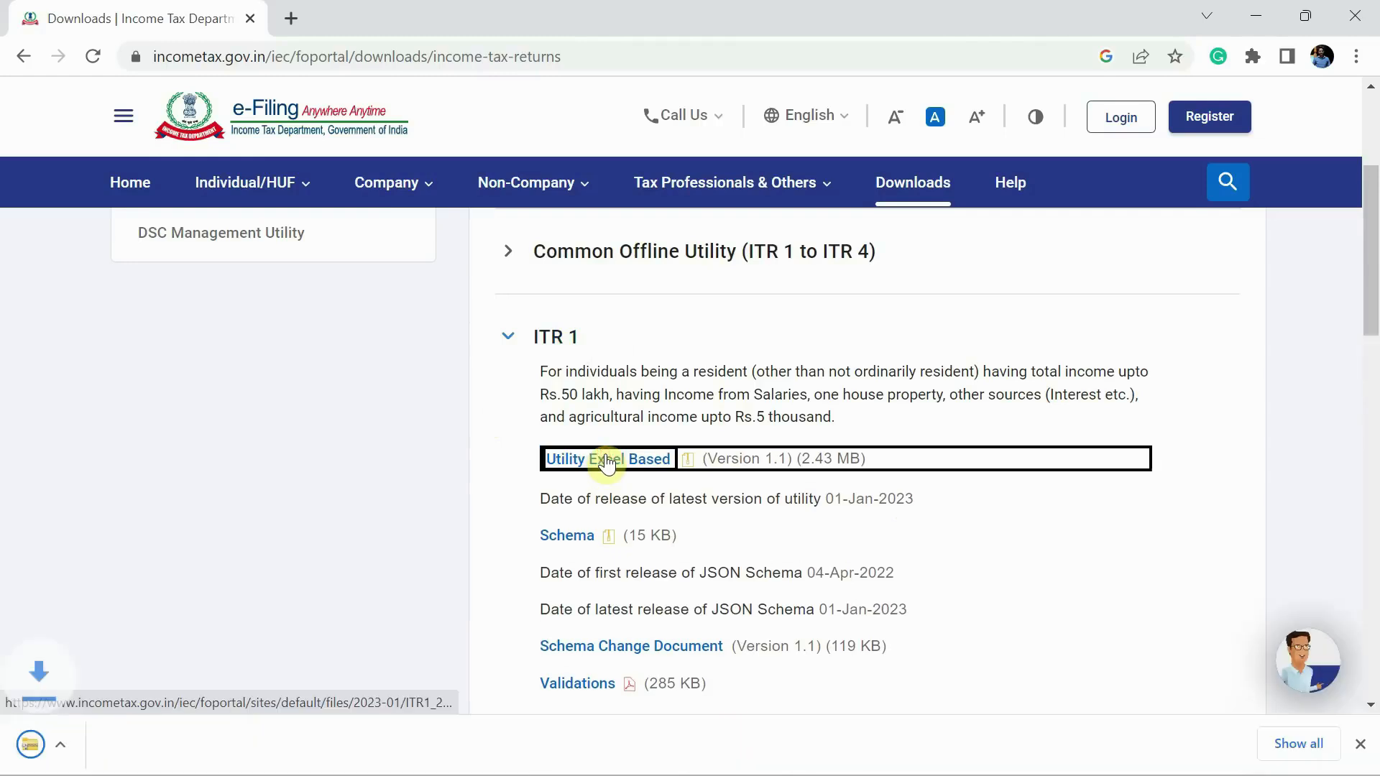
{"action": "key", "text": "ctrl+j"}
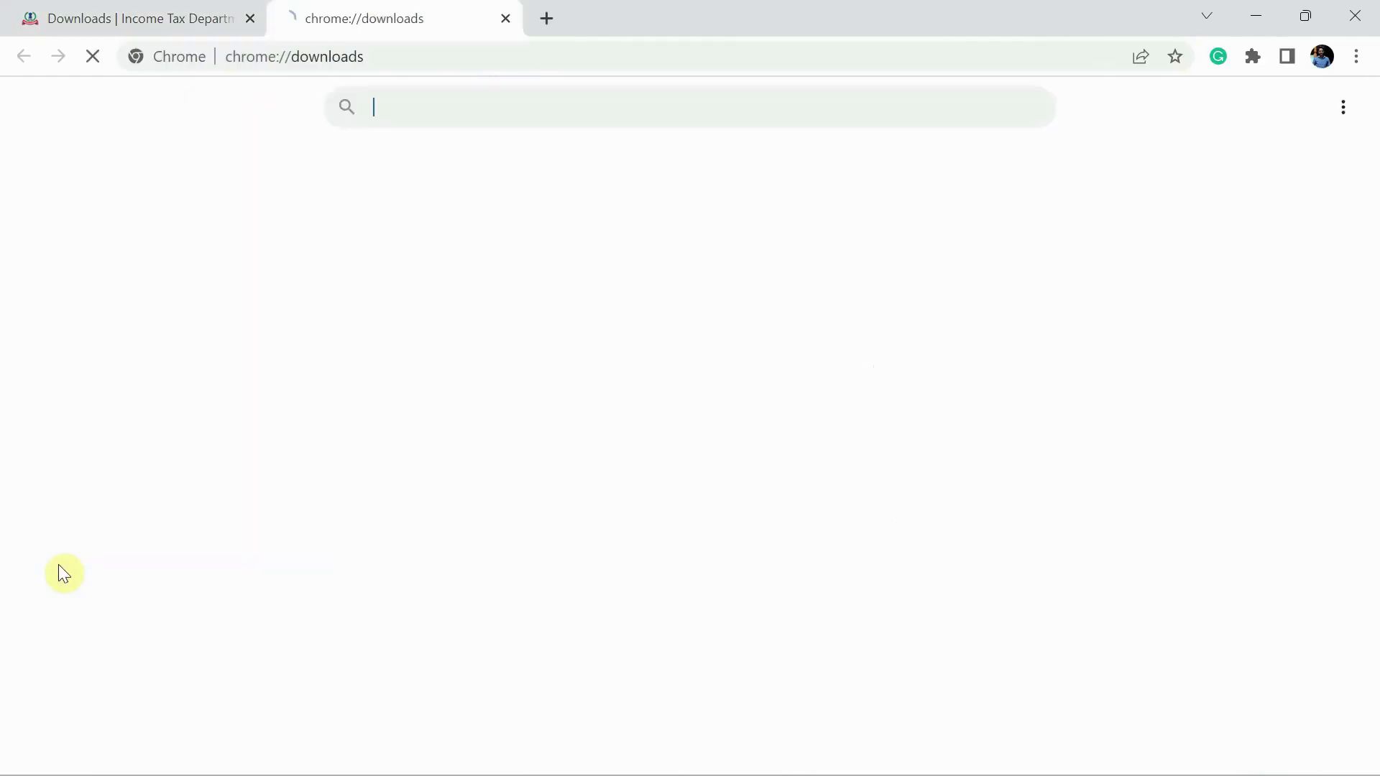
{"action": "left_click", "coordinate": [488, 312]}
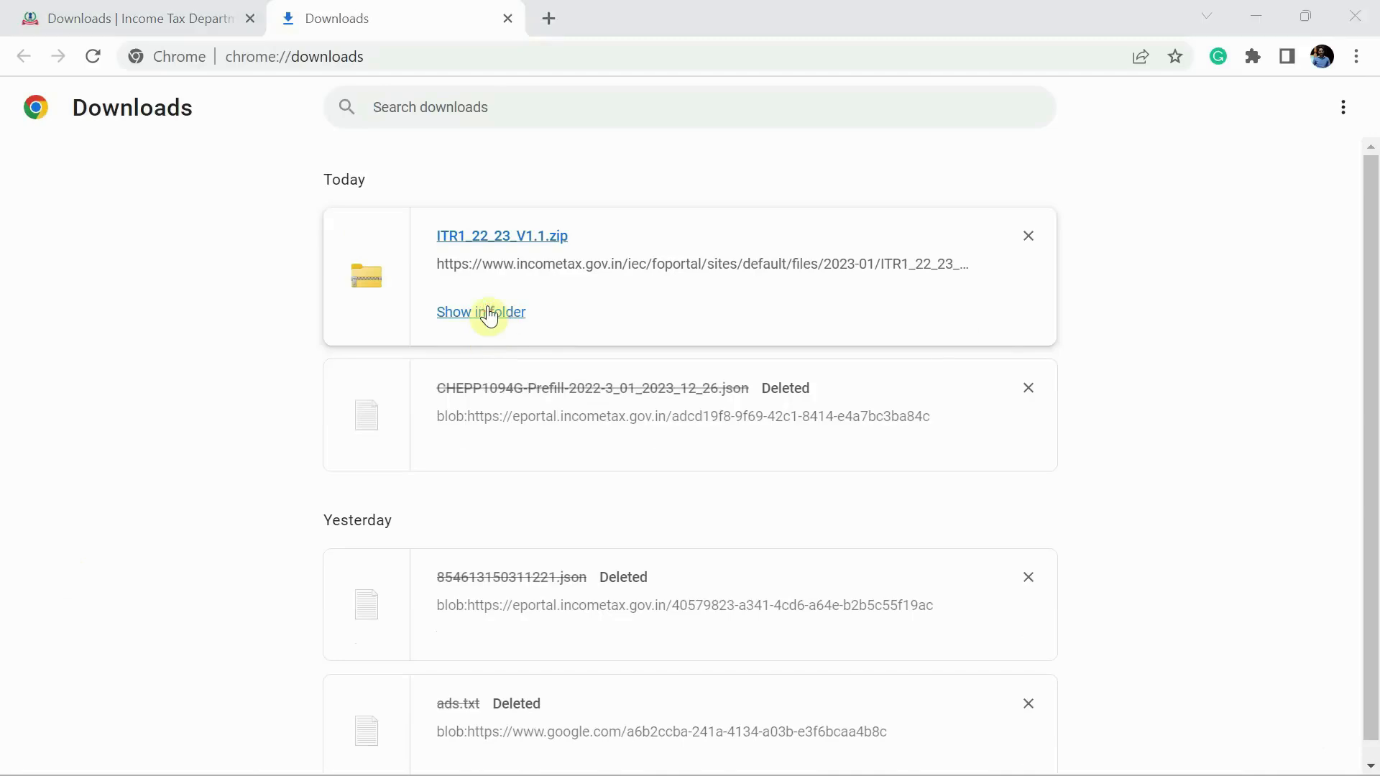
{"action": "right_click", "coordinate": [248, 242]}
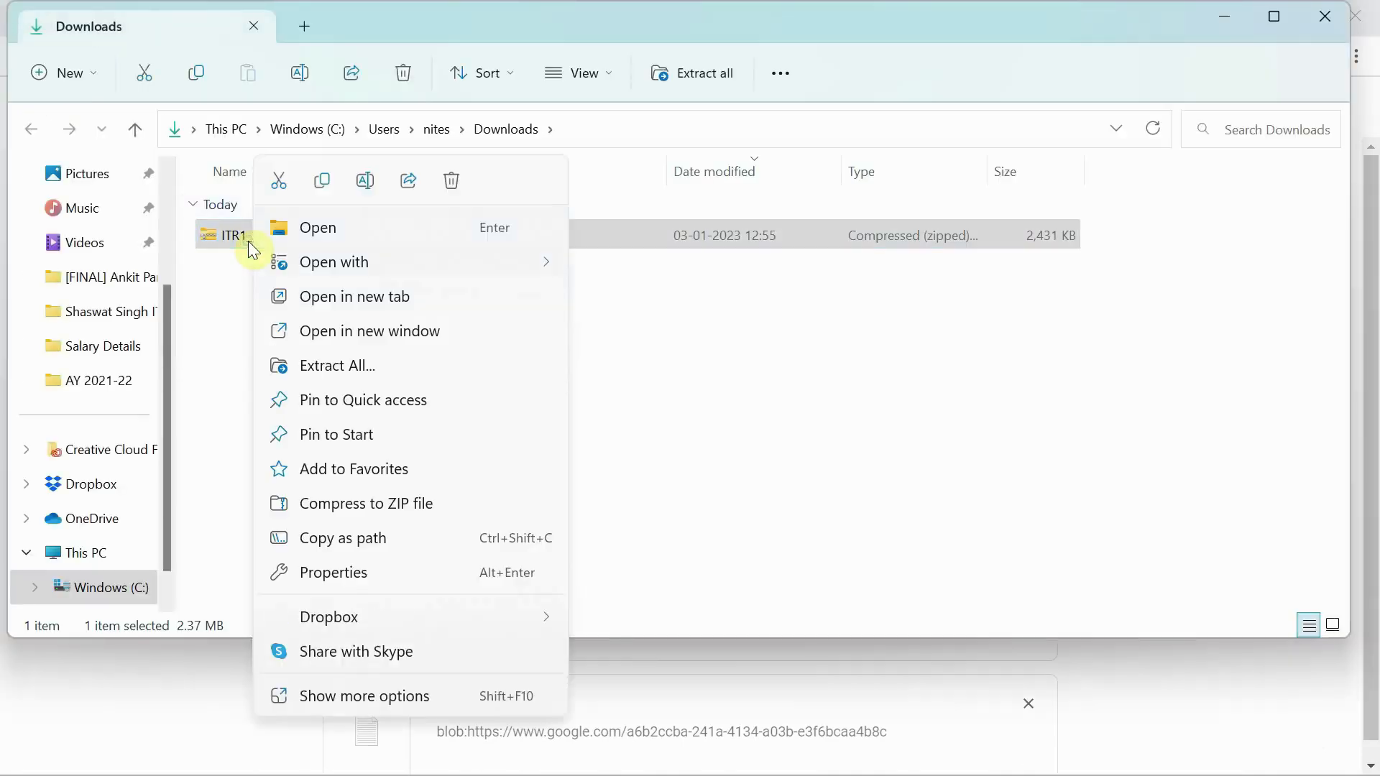
- Extract ITR1_22_23_V1.1.zip into its own folder and open that folder
{"action": "left_click", "coordinate": [348, 363]}
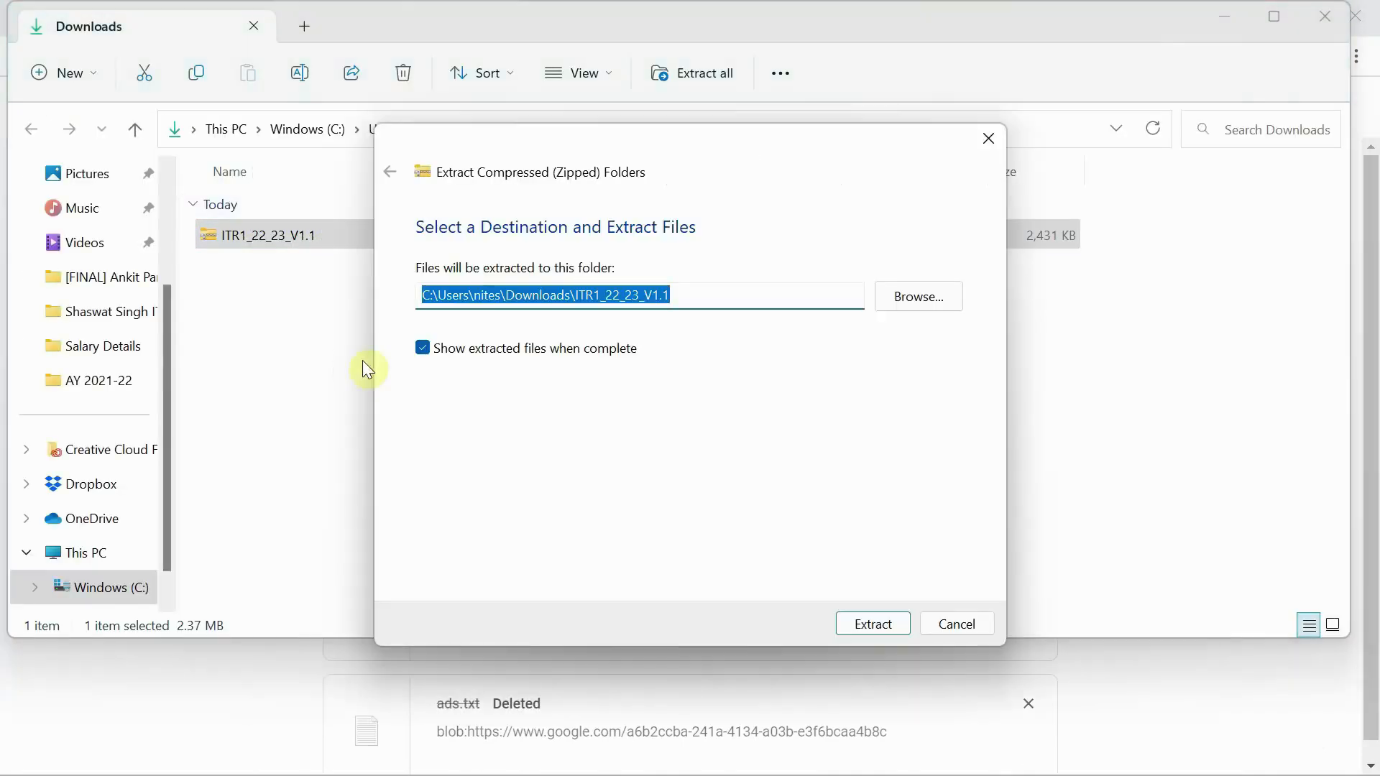
{"action": "left_click", "coordinate": [870, 627]}
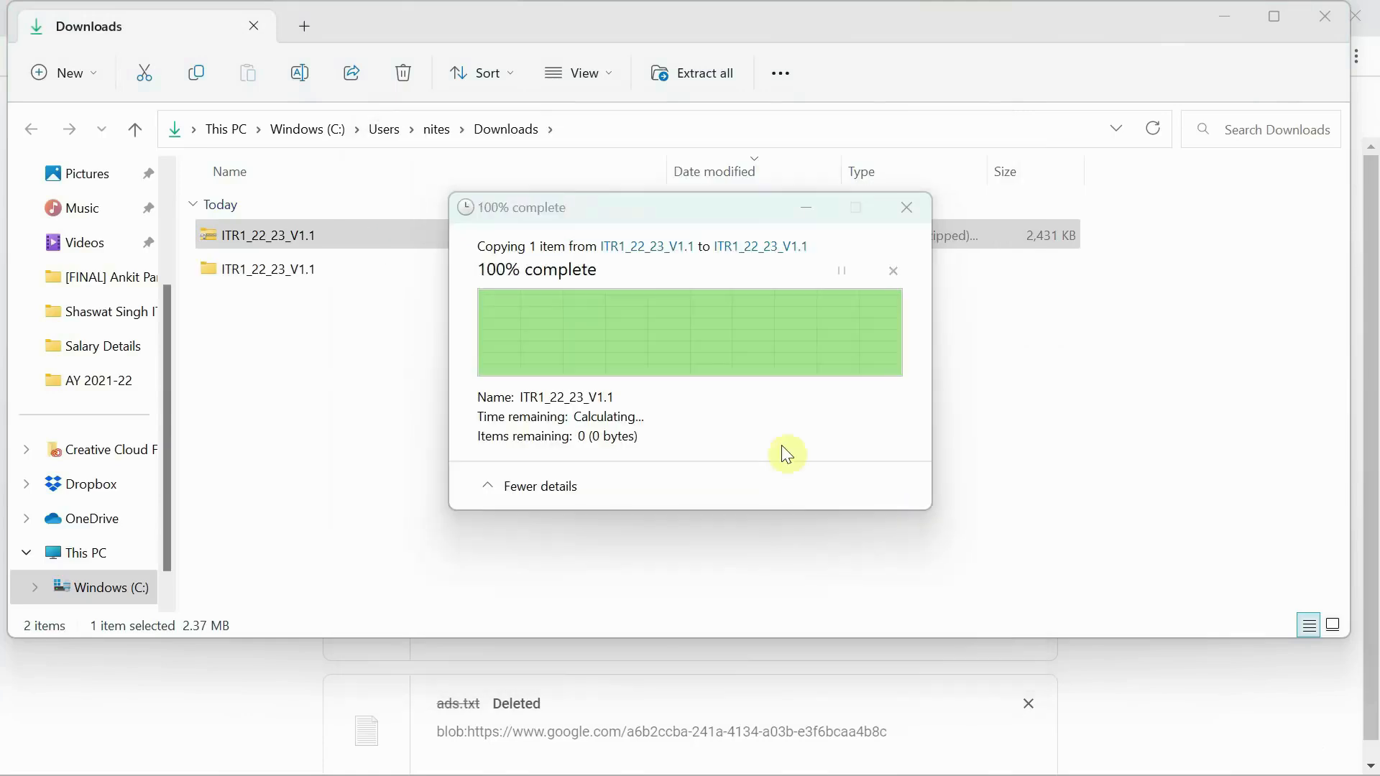
{"action": "key", "text": "alt+Left"}
{"action": "double_click", "coordinate": [274, 276]}
- Unblock the macro-enabled utility workbook in its file Properties
{"action": "right_click", "coordinate": [257, 238]}
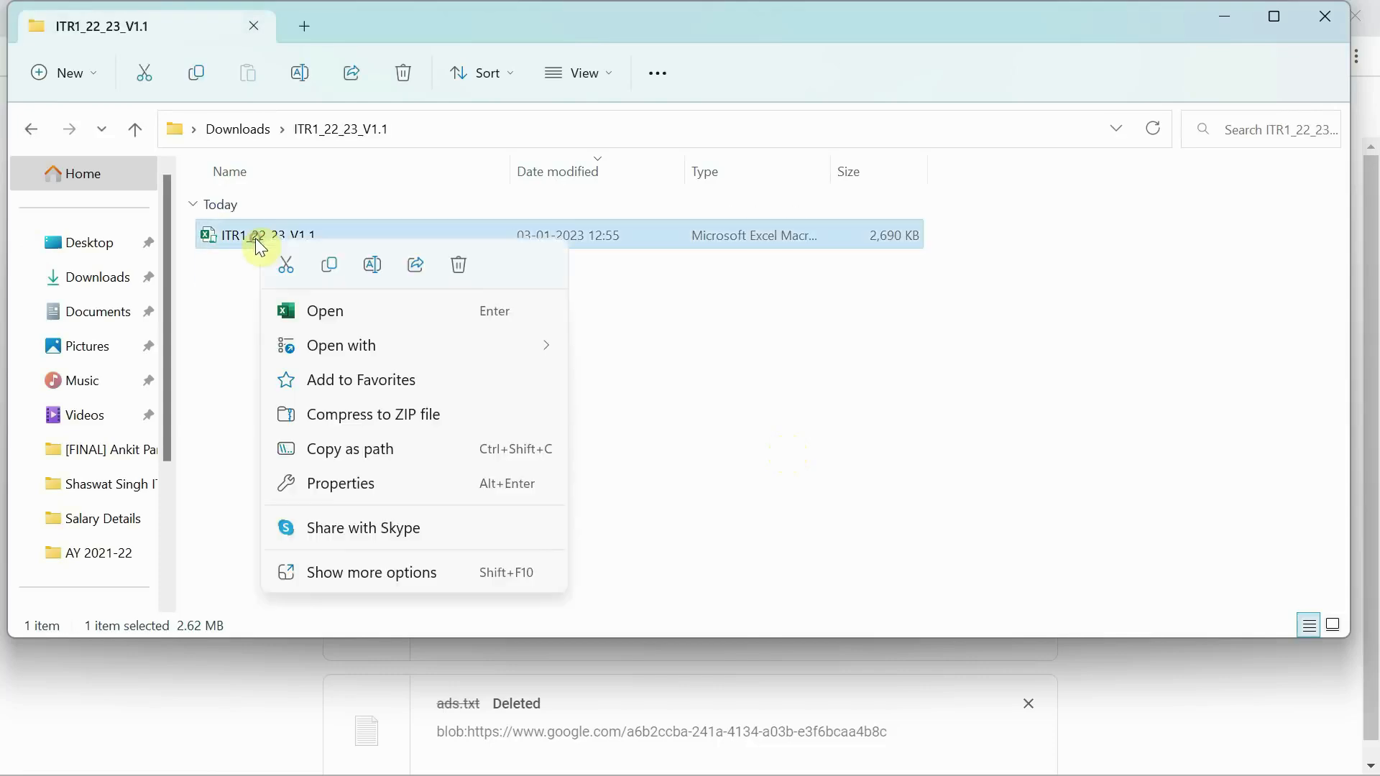
{"action": "left_click", "coordinate": [344, 610]}
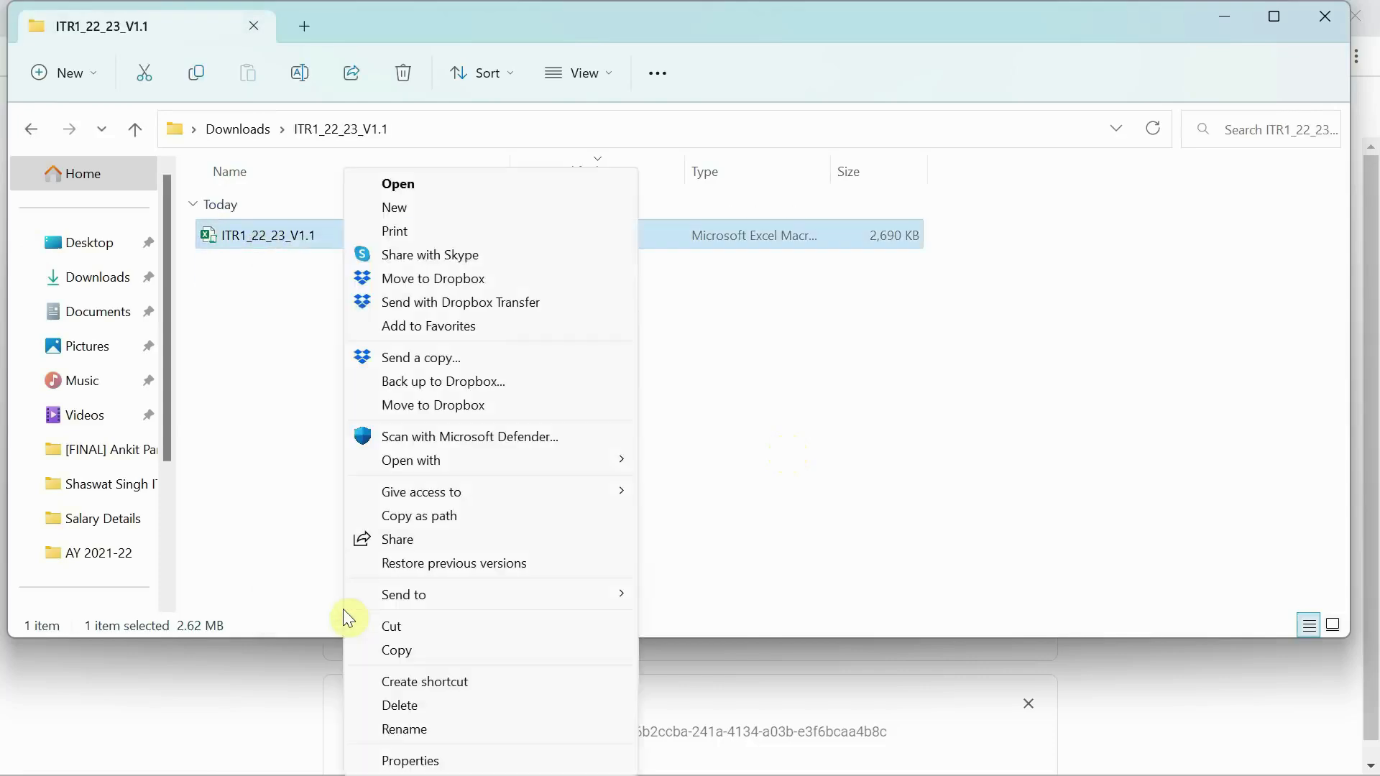
{"action": "left_click", "coordinate": [420, 766]}
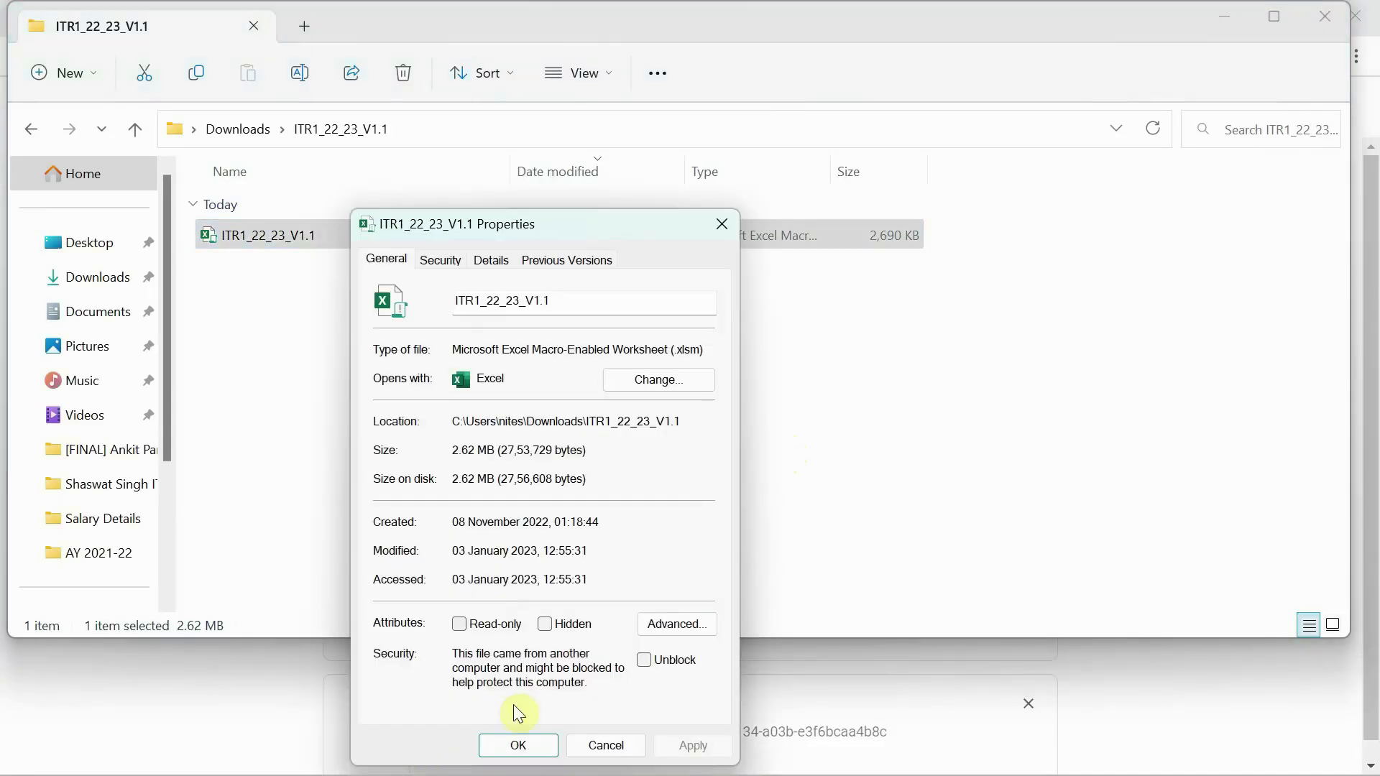
{"action": "left_click", "coordinate": [642, 662]}
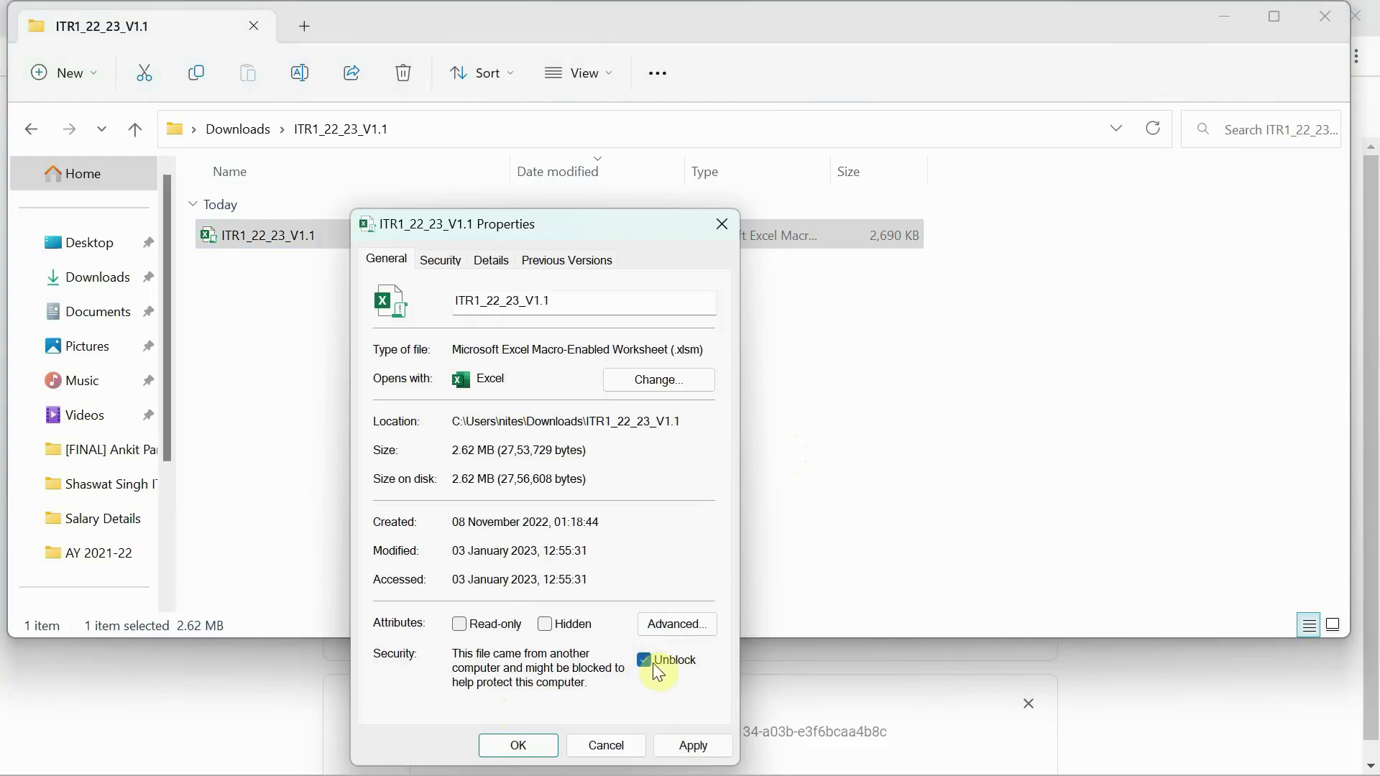
{"action": "left_click", "coordinate": [522, 754]}
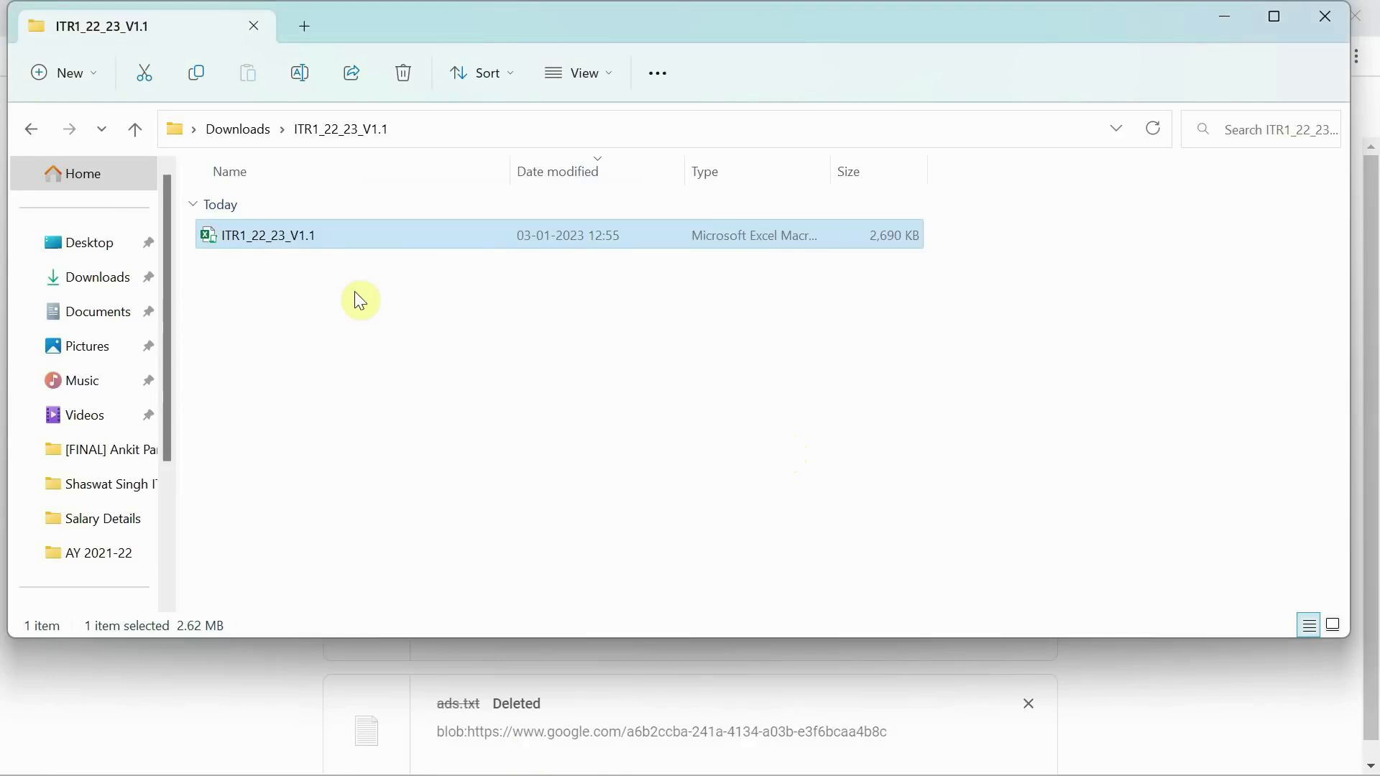
- Open the ITR1_22_23_V1.1 workbook maximised, enable macros, and acknowledge the assessment year notice
{"action": "left_click", "coordinate": [356, 292]}
{"action": "left_click", "coordinate": [273, 245]}
{"action": "double_click", "coordinate": [270, 246]}
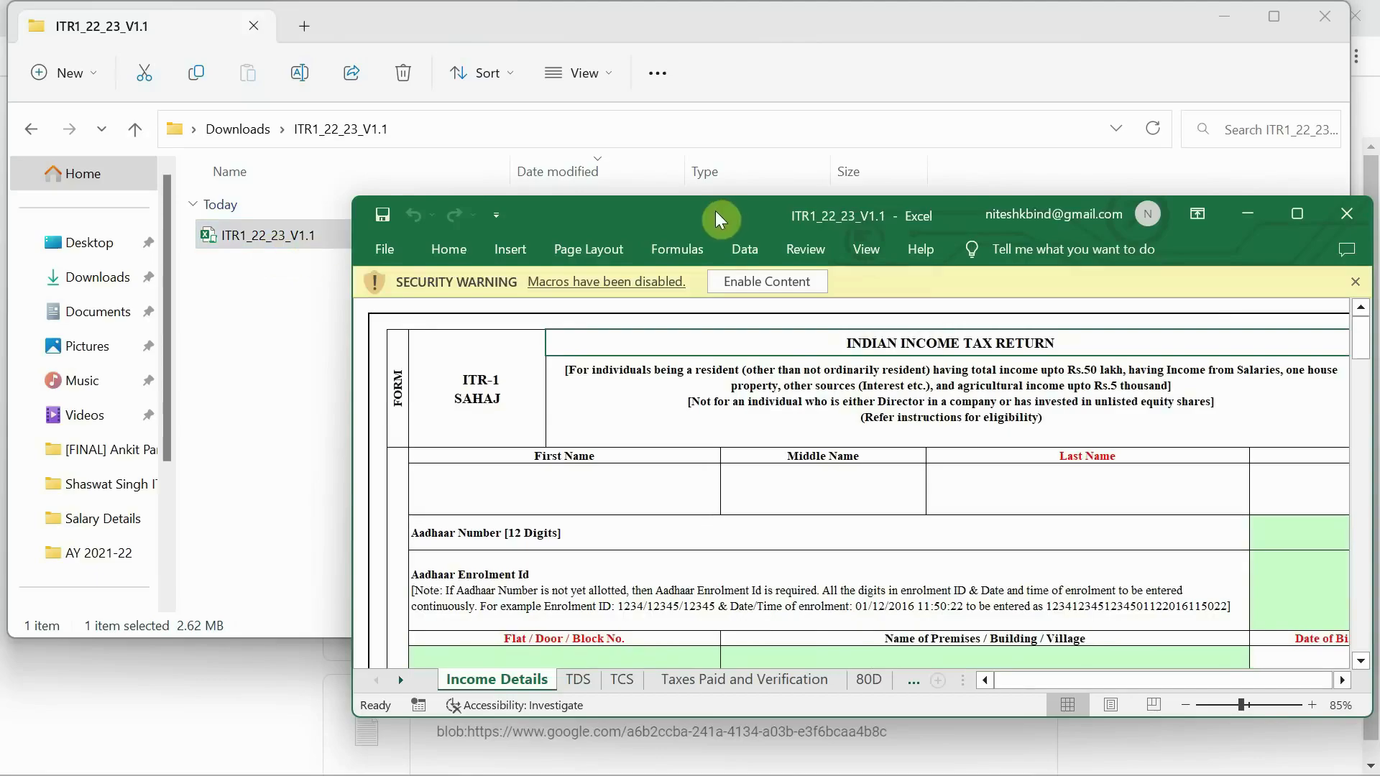
{"action": "double_click", "coordinate": [715, 210]}
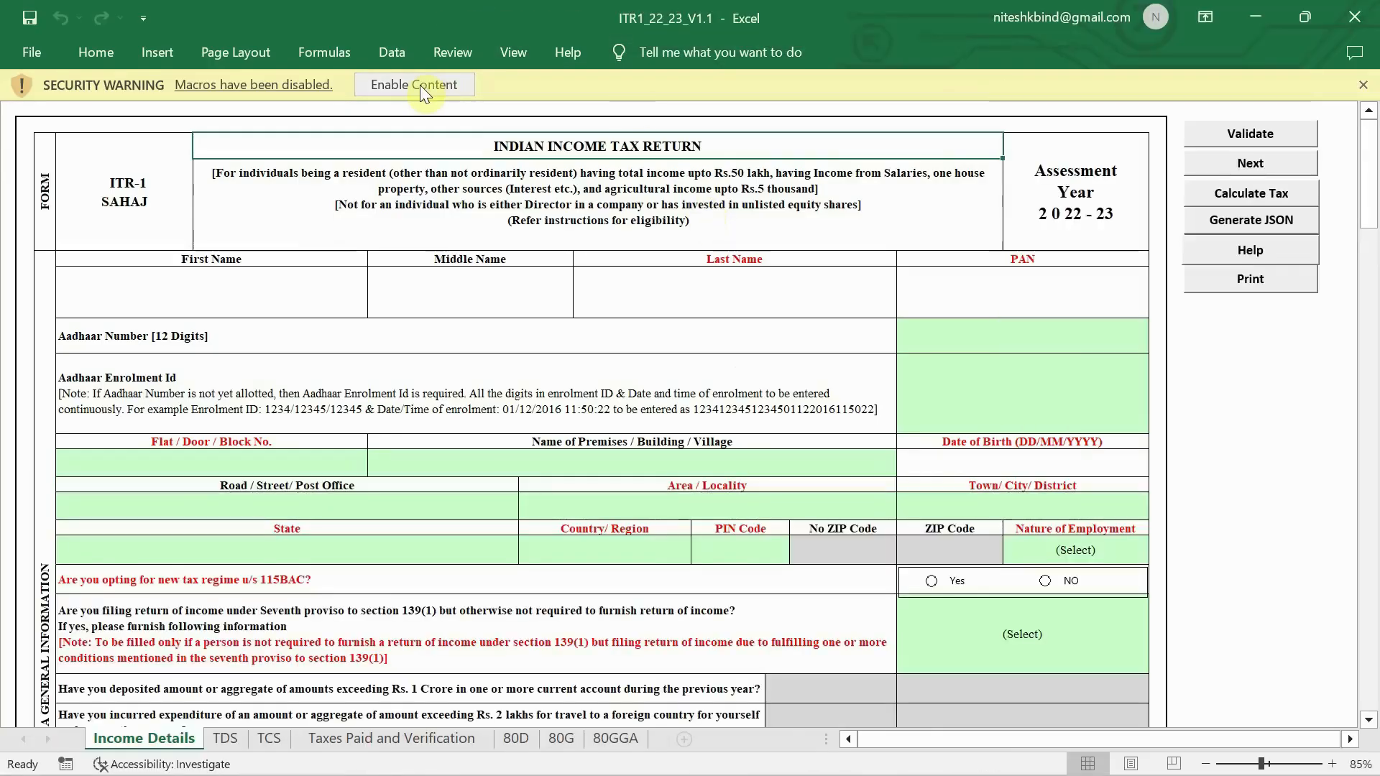
{"action": "left_click", "coordinate": [420, 85]}
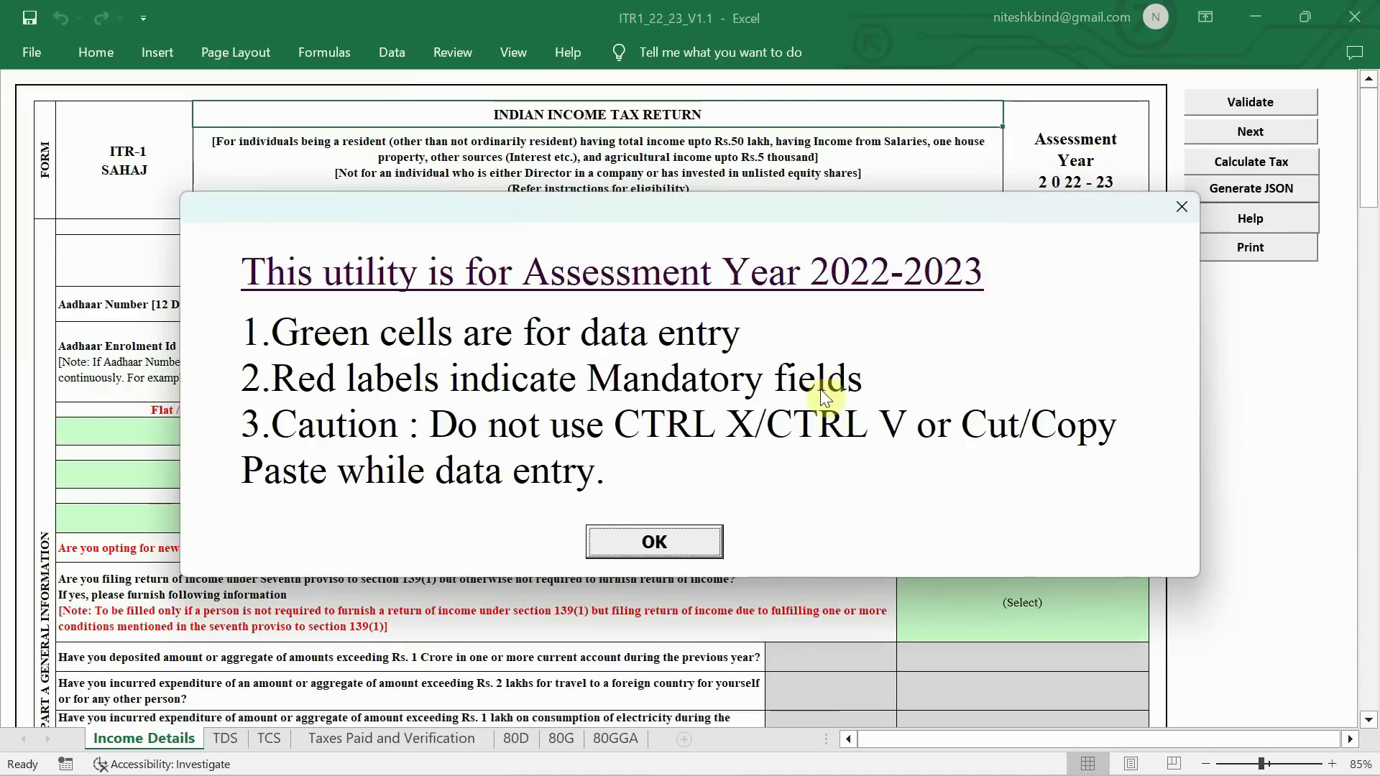
{"action": "left_click", "coordinate": [662, 541]}
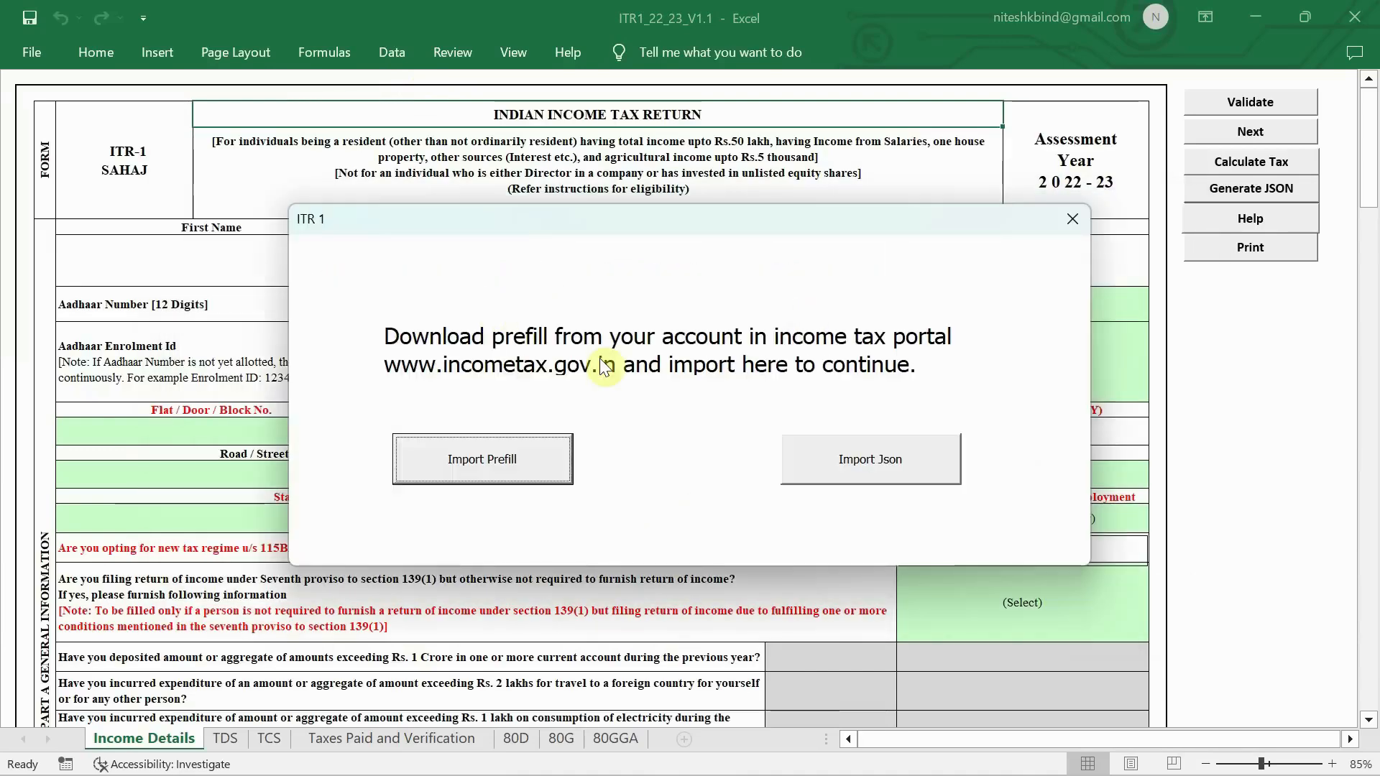
- Start Import Prefill in the utility, then switch to Chrome's Downloads list
{"action": "left_click", "coordinate": [545, 475]}
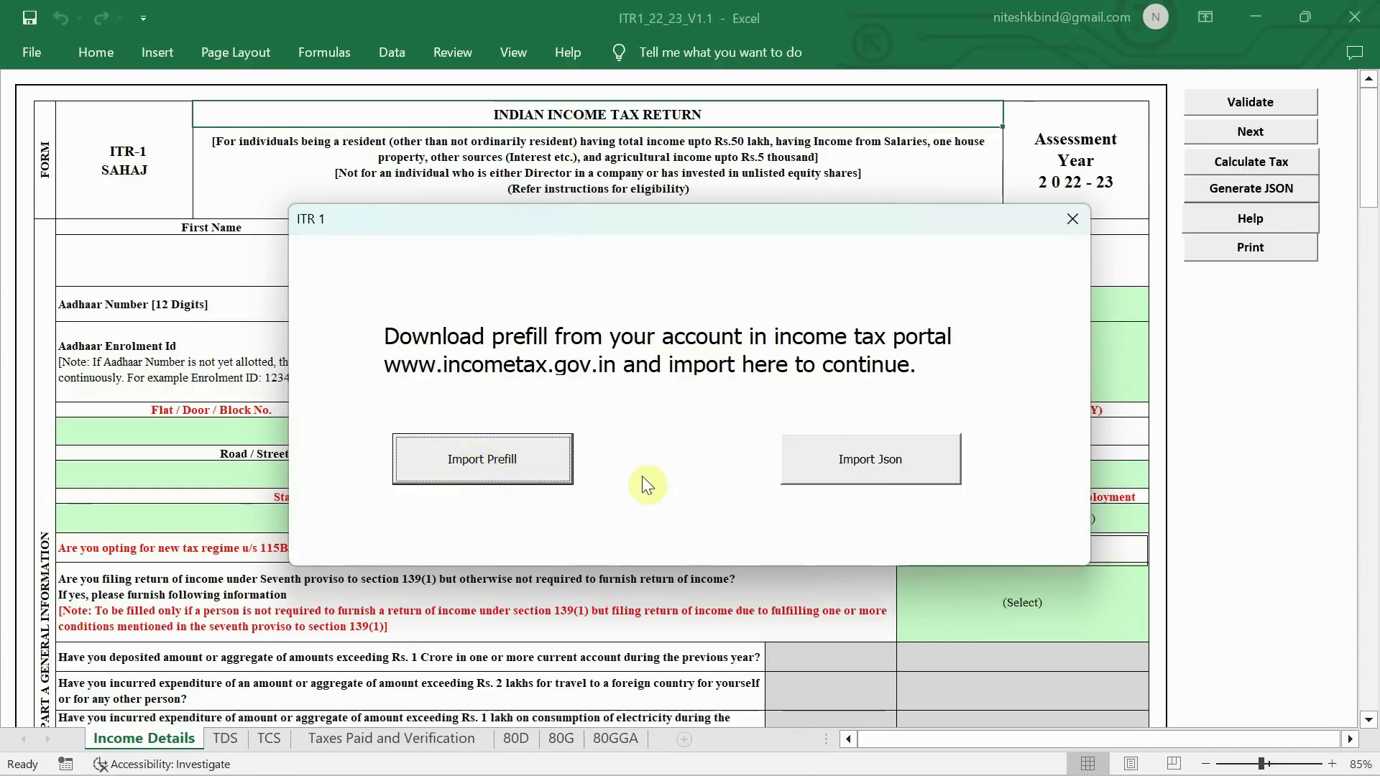
{"action": "key", "text": "alt+Tab"}
{"action": "key", "text": "alt+Tab"}
{"action": "key", "text": "alt+Tab"}
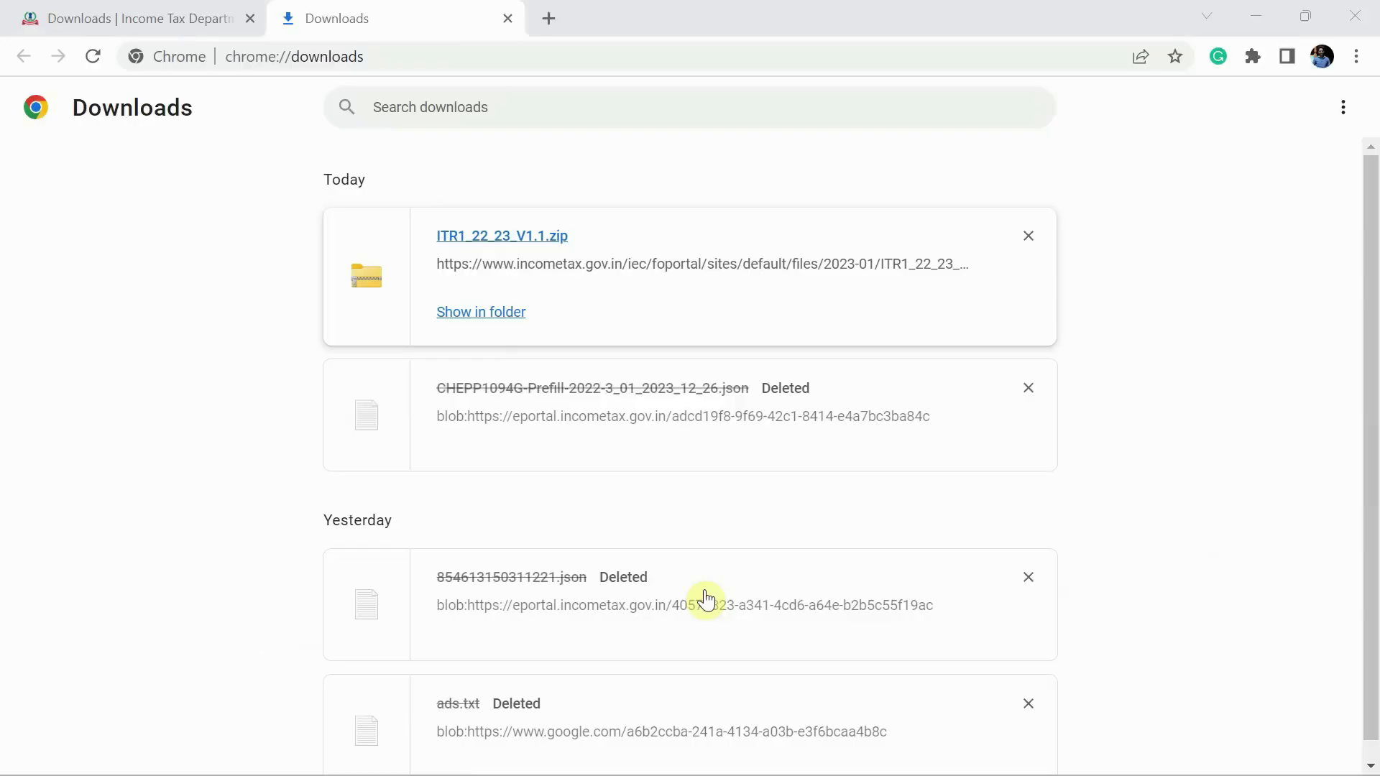
- Log in to the e-Filing portal dashboard
{"action": "left_click", "coordinate": [115, 16]}
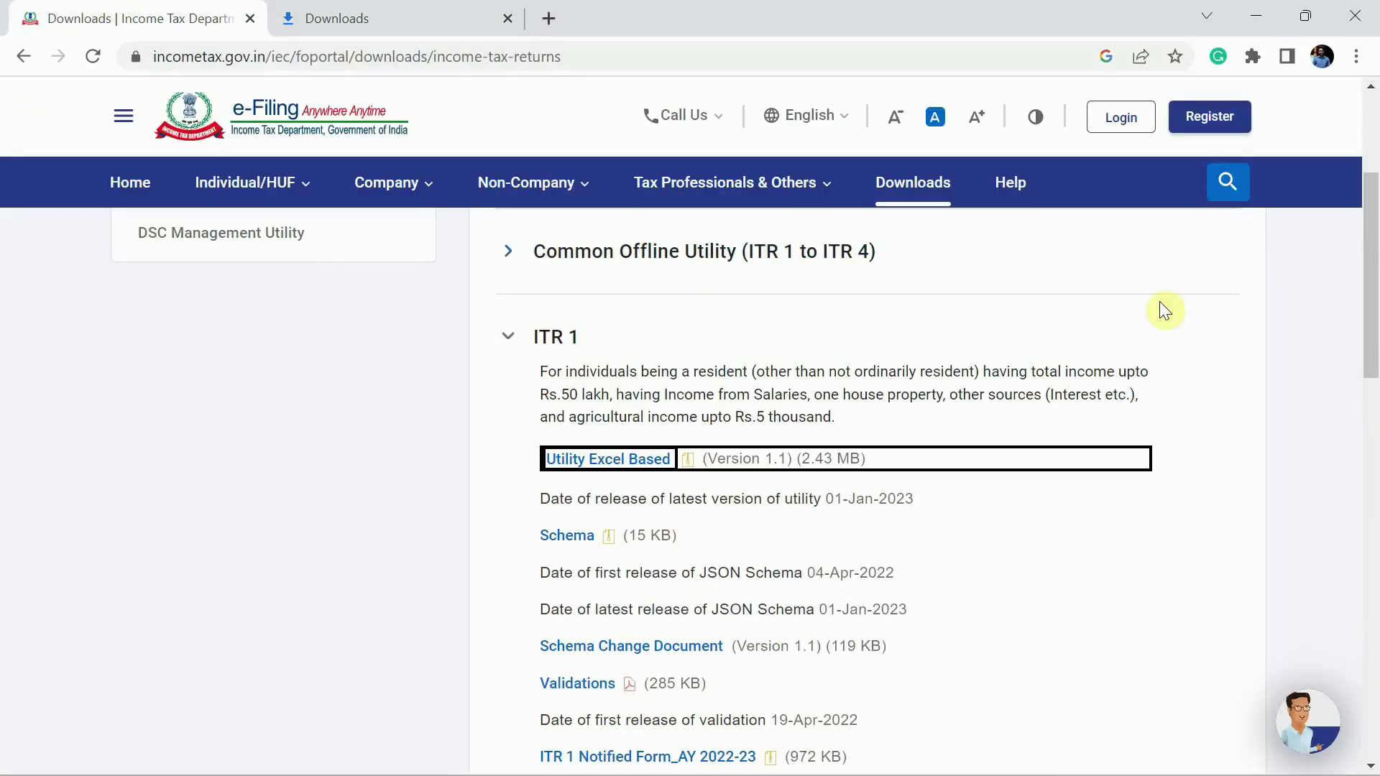
{"action": "left_click", "coordinate": [1133, 132]}
{"action": "left_click", "coordinate": [295, 567]}
{"action": "left_click", "coordinate": [136, 566]}
{"action": "scroll", "coordinate": [369, 662], "scroll_direction": "down", "scroll_amount": 2}
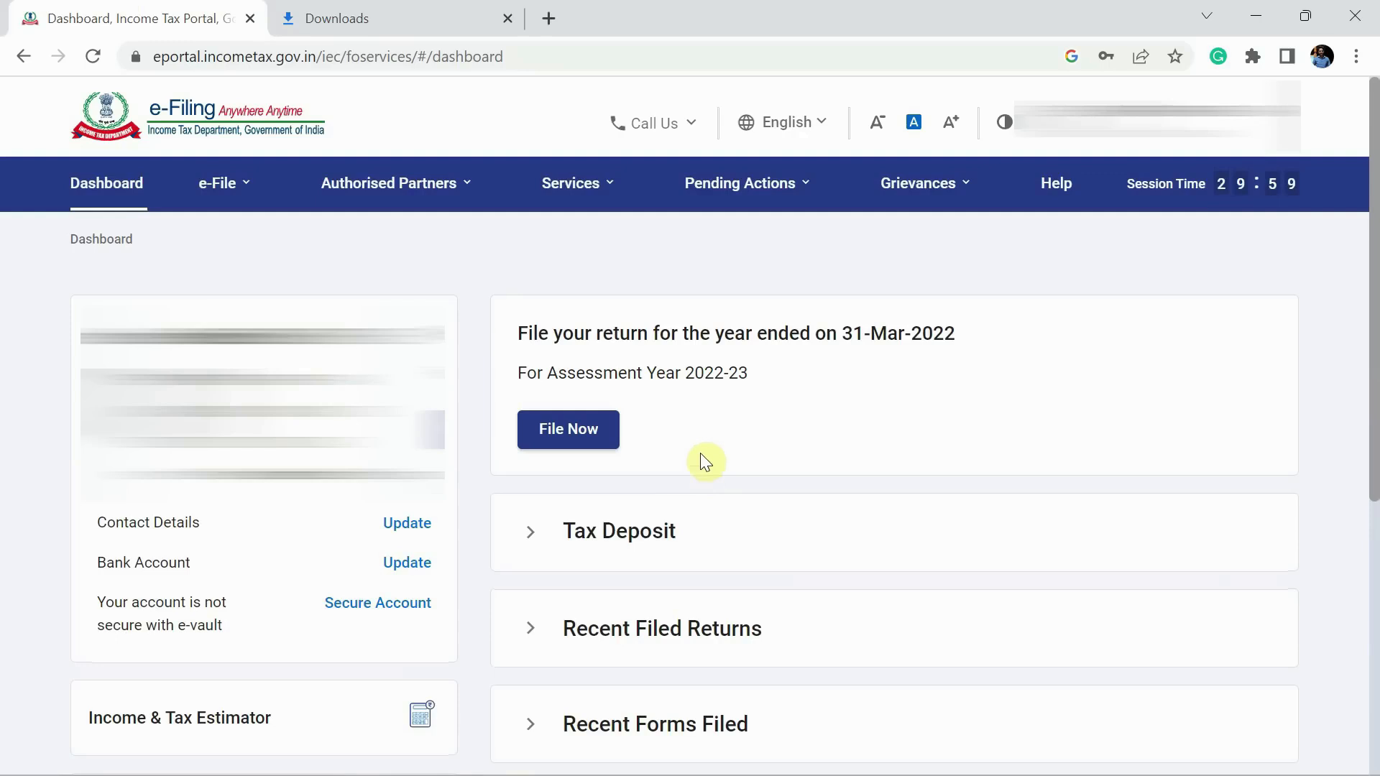
- Download the prefilled data JSON for assessment year 2022-23 and return to the Excel utility
{"action": "left_click", "coordinate": [247, 192]}
{"action": "mouse_move", "coordinate": [252, 236]}
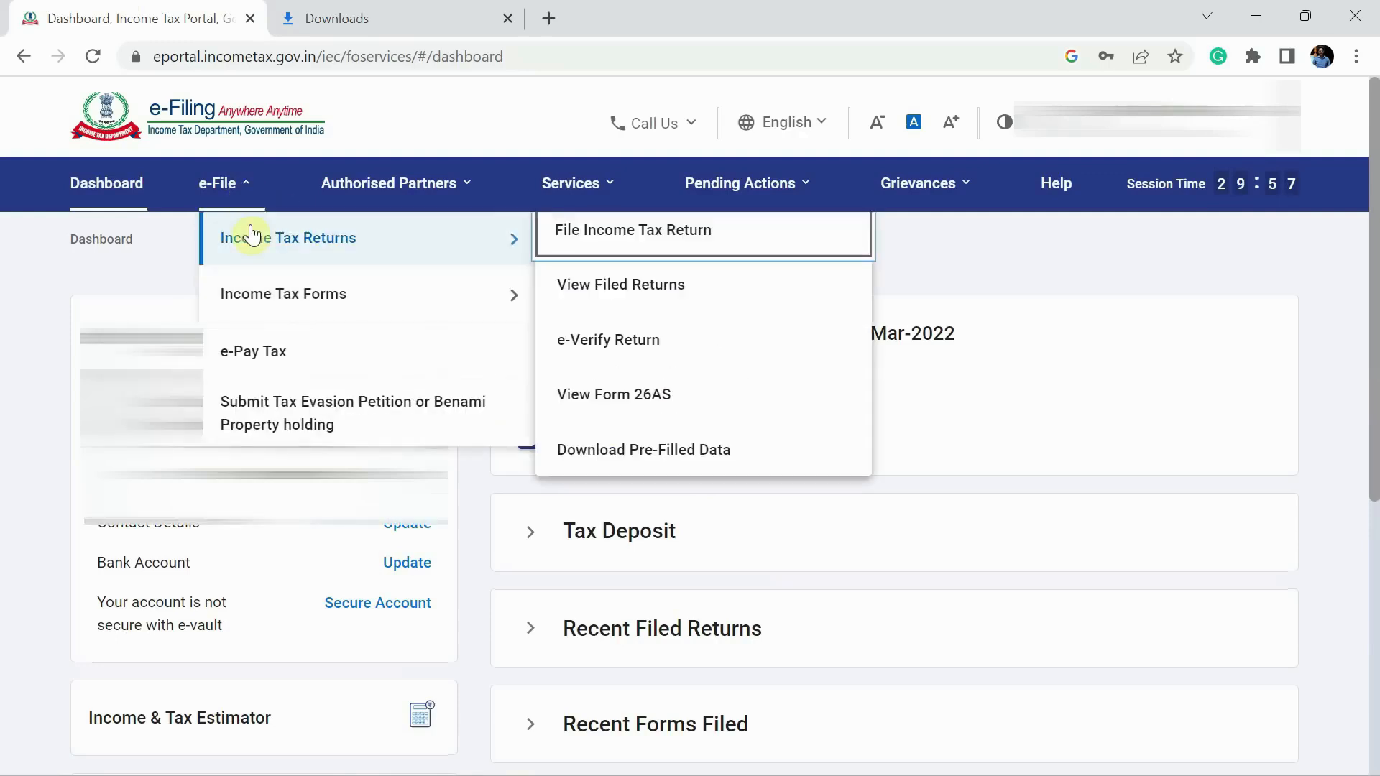
{"action": "left_click", "coordinate": [646, 451]}
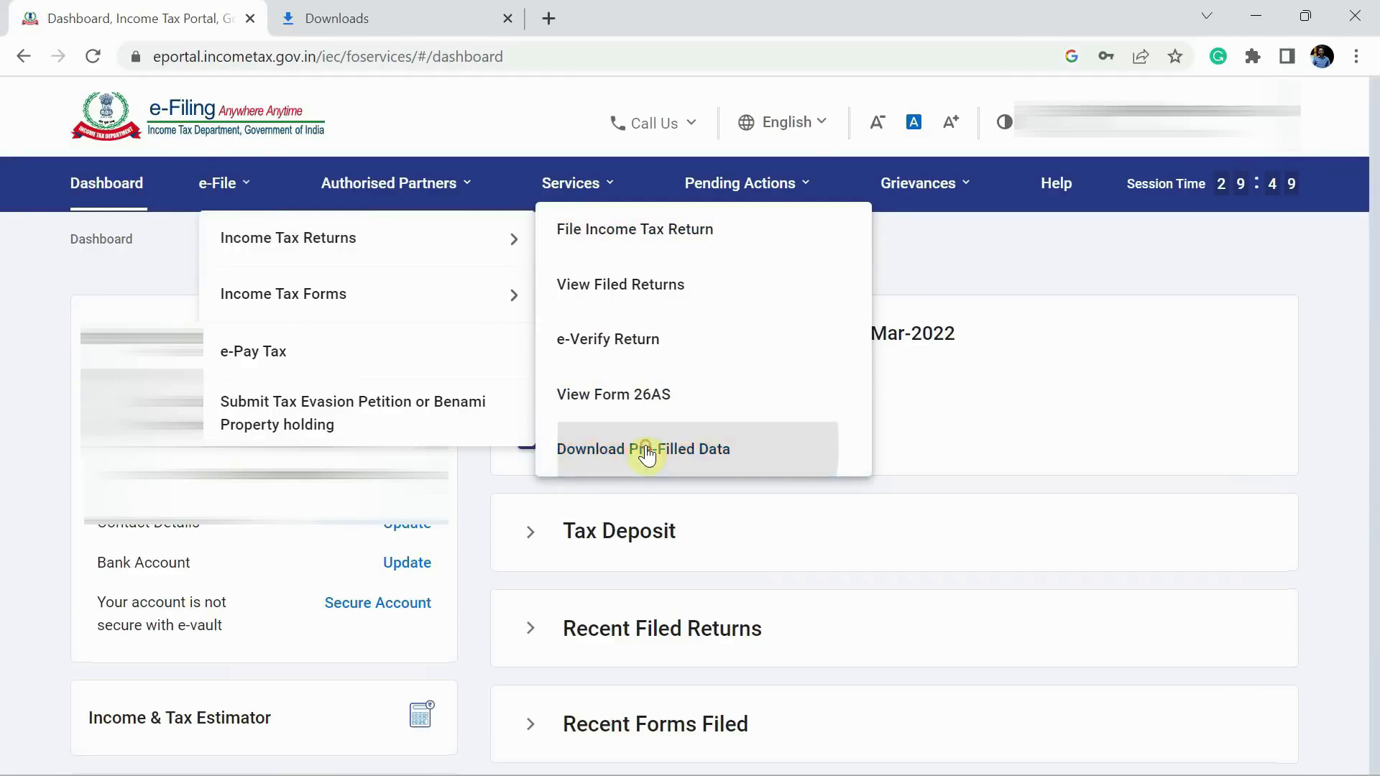
{"action": "left_click", "coordinate": [350, 461]}
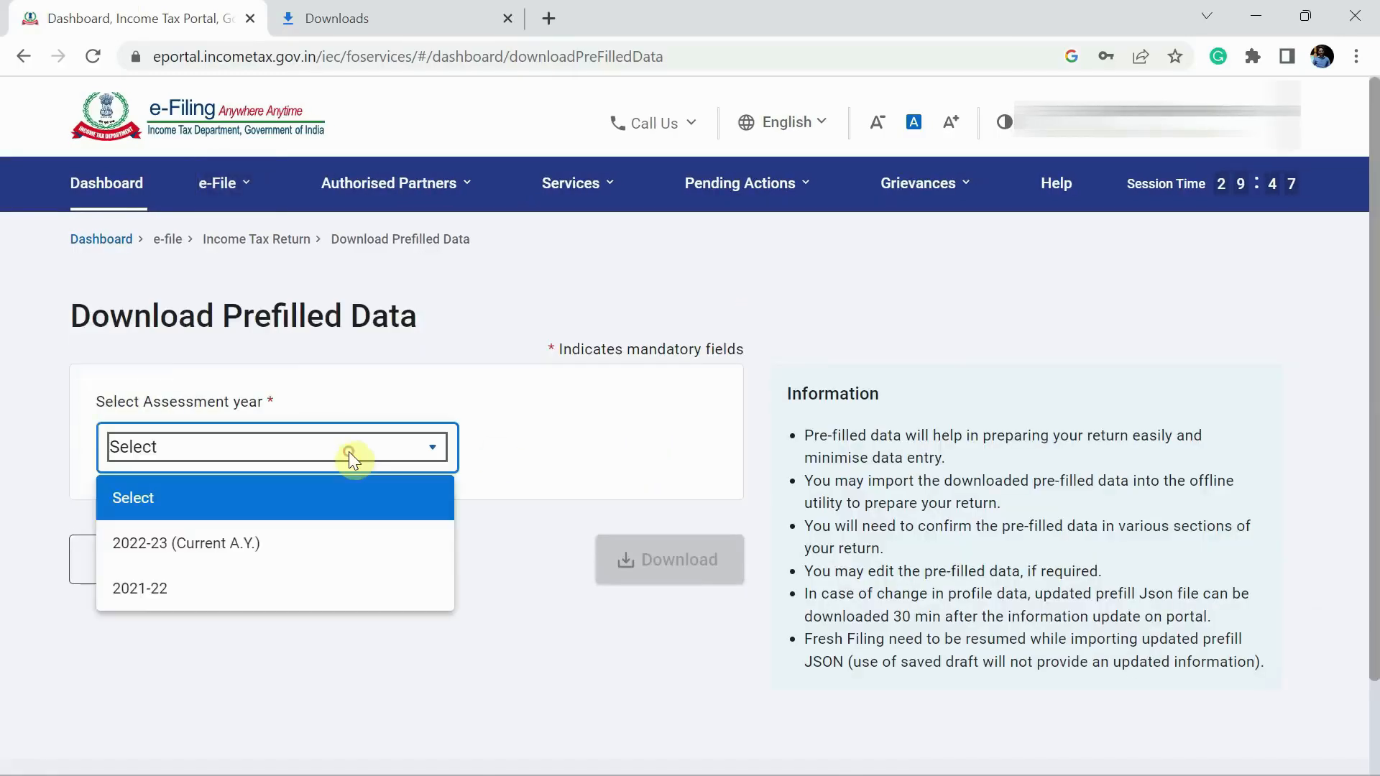
{"action": "left_click", "coordinate": [309, 540]}
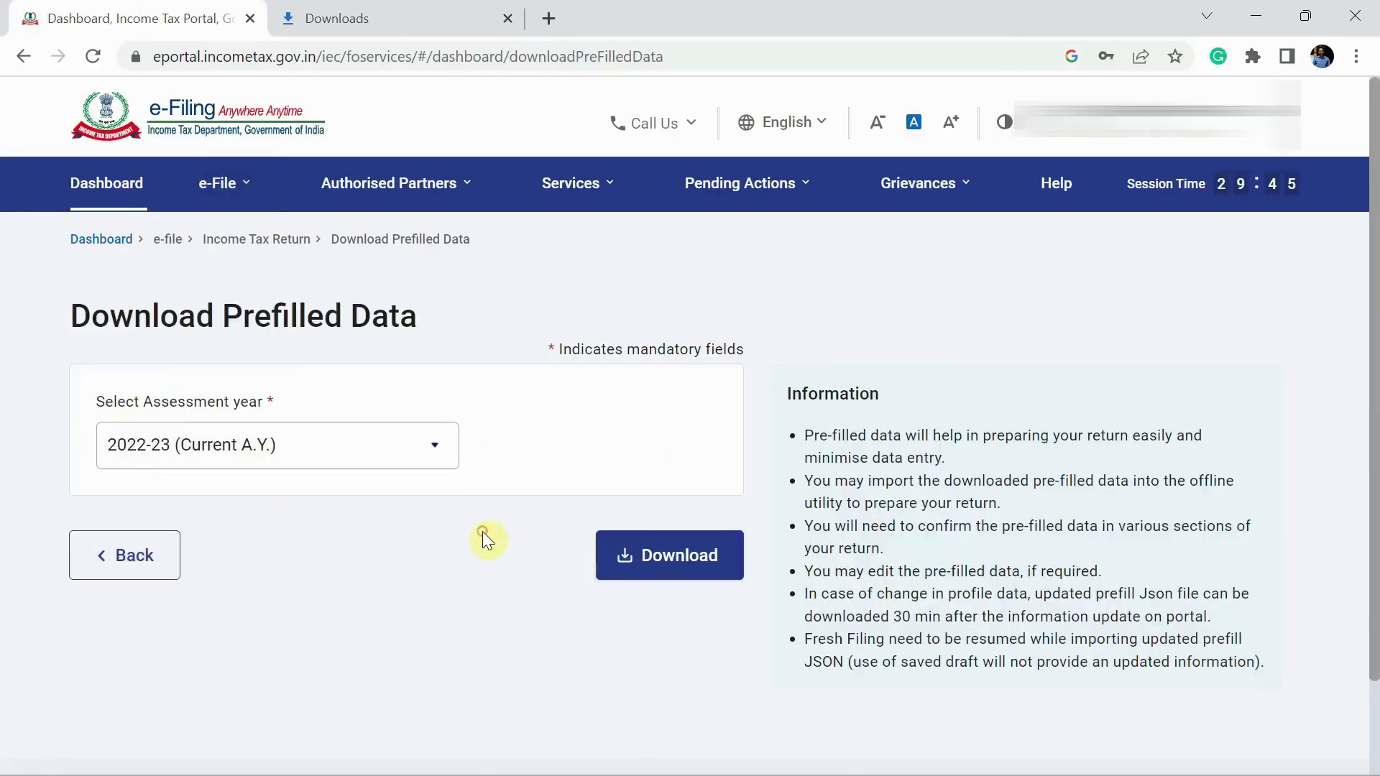
{"action": "left_click", "coordinate": [703, 566]}
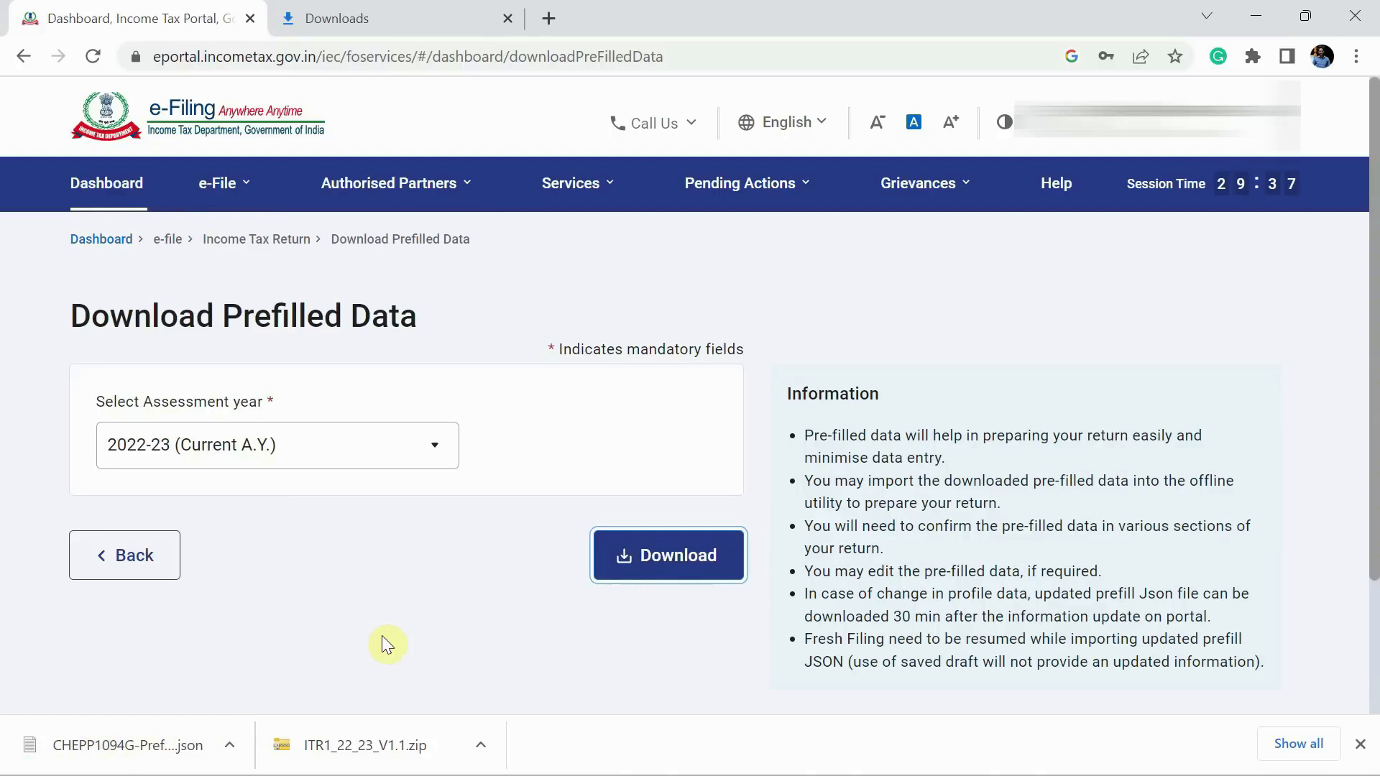
{"action": "key", "text": "alt+Tab"}
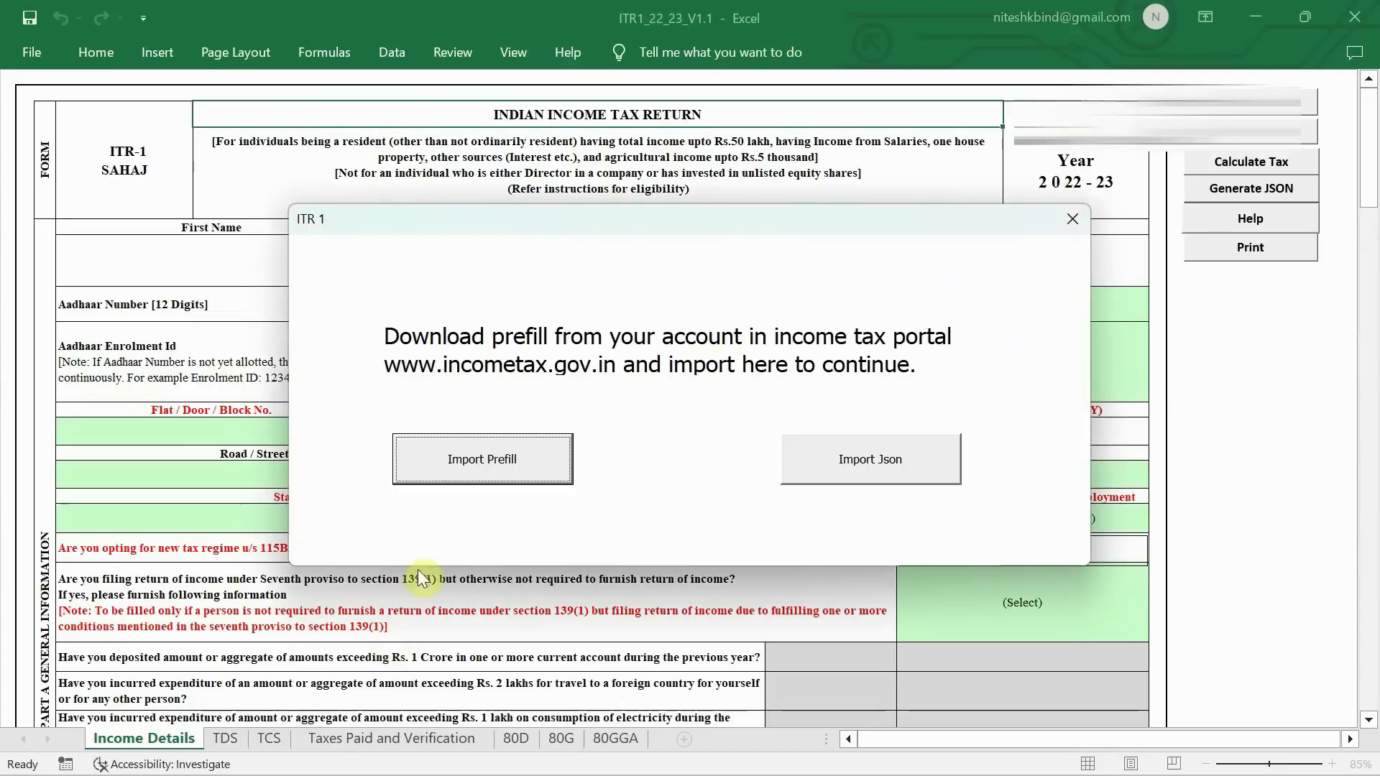
- Import the downloaded prefill JSON from the Downloads folder into the utility
{"action": "left_click", "coordinate": [493, 462]}
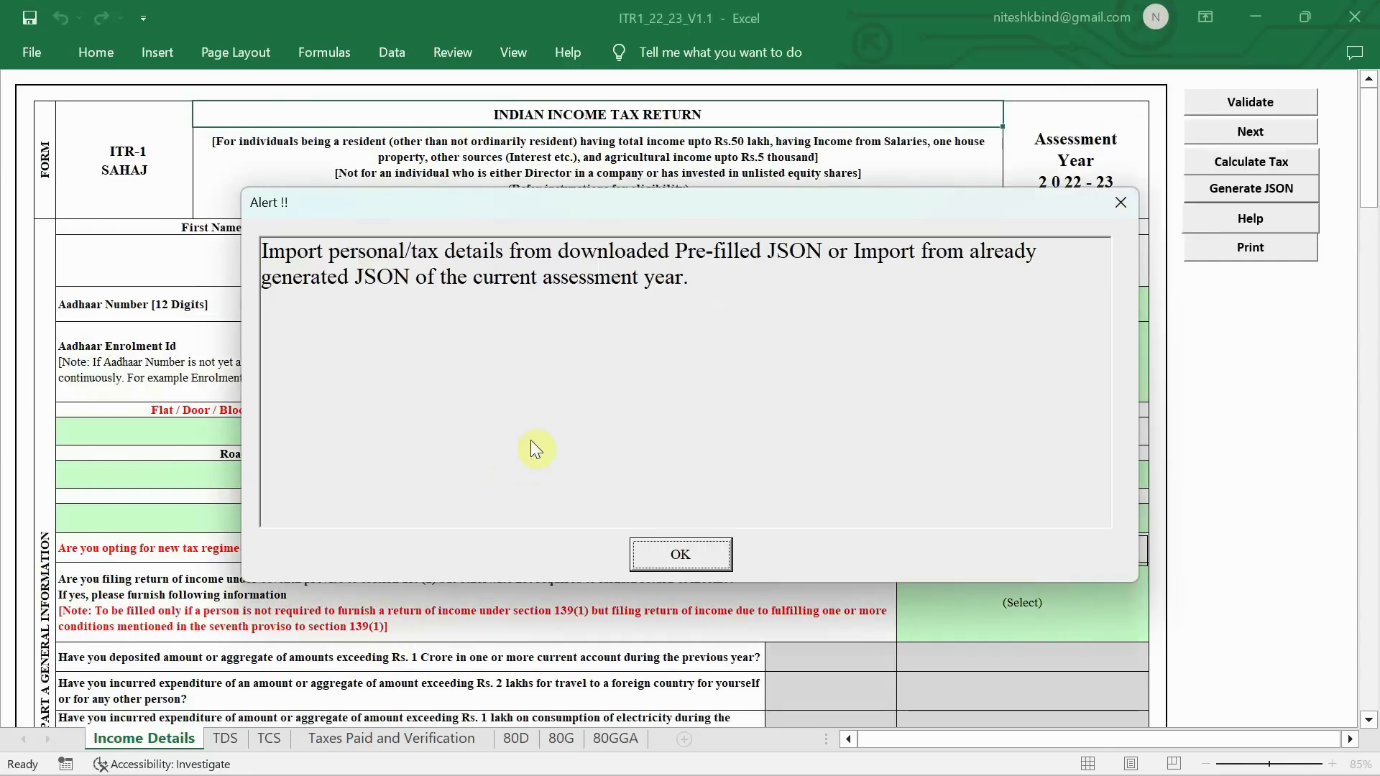
{"action": "left_click", "coordinate": [690, 557]}
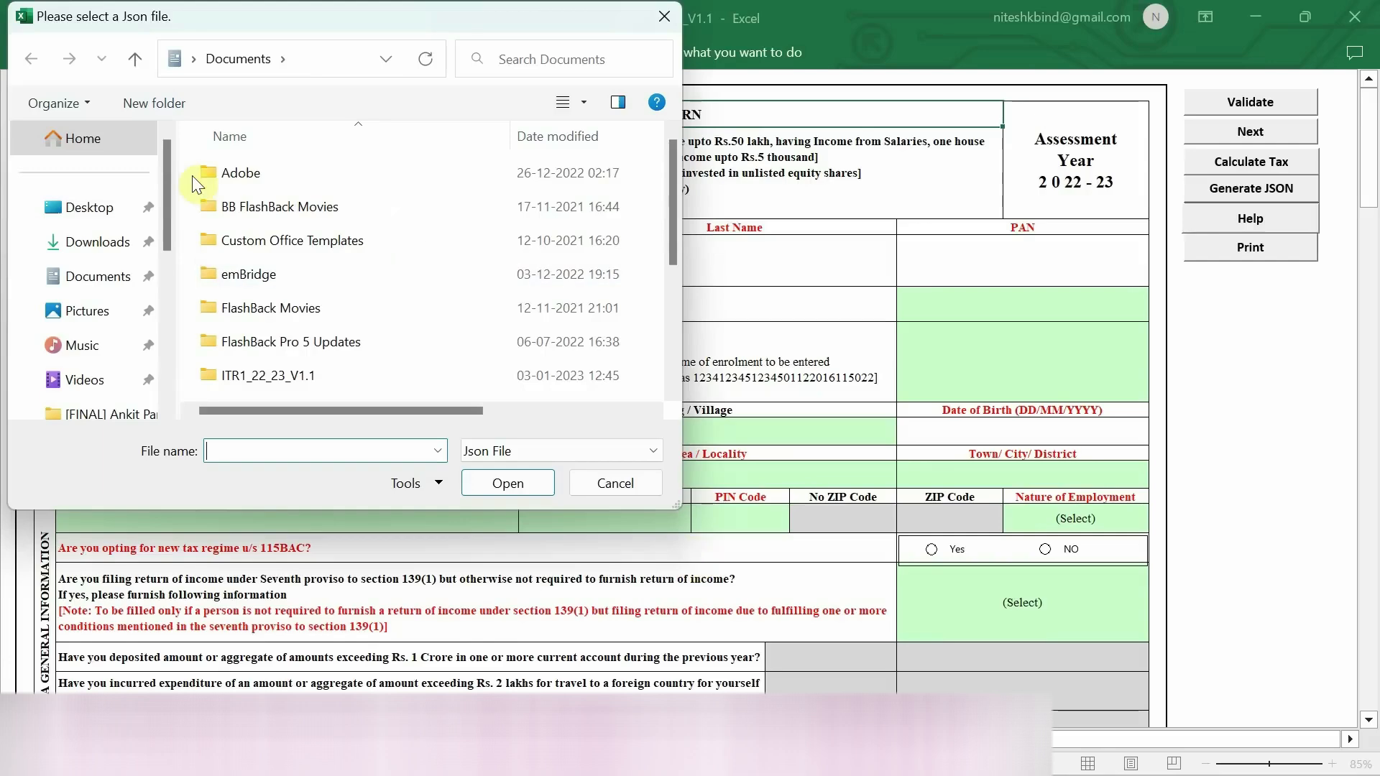
{"action": "left_click", "coordinate": [98, 241]}
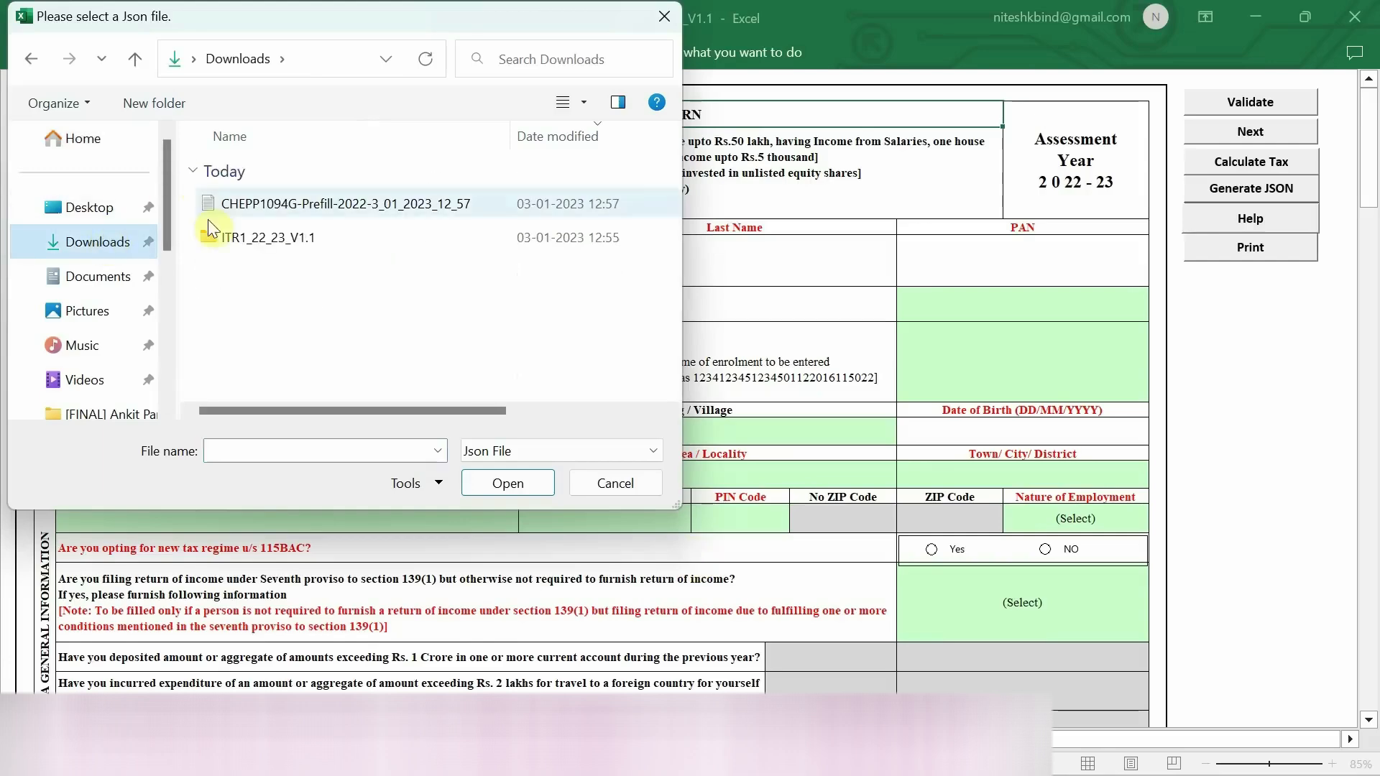
{"action": "double_click", "coordinate": [279, 205]}
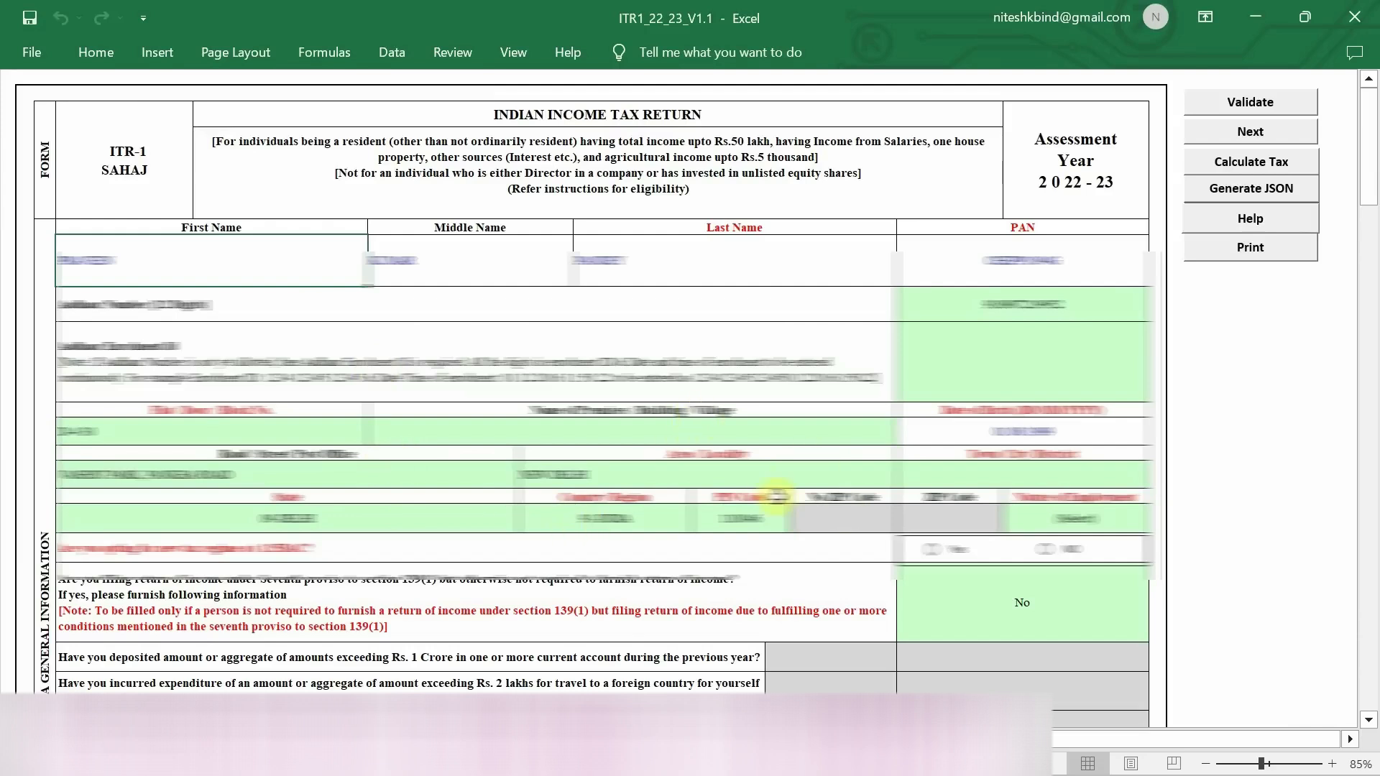
{"action": "left_click", "coordinate": [359, 739]}
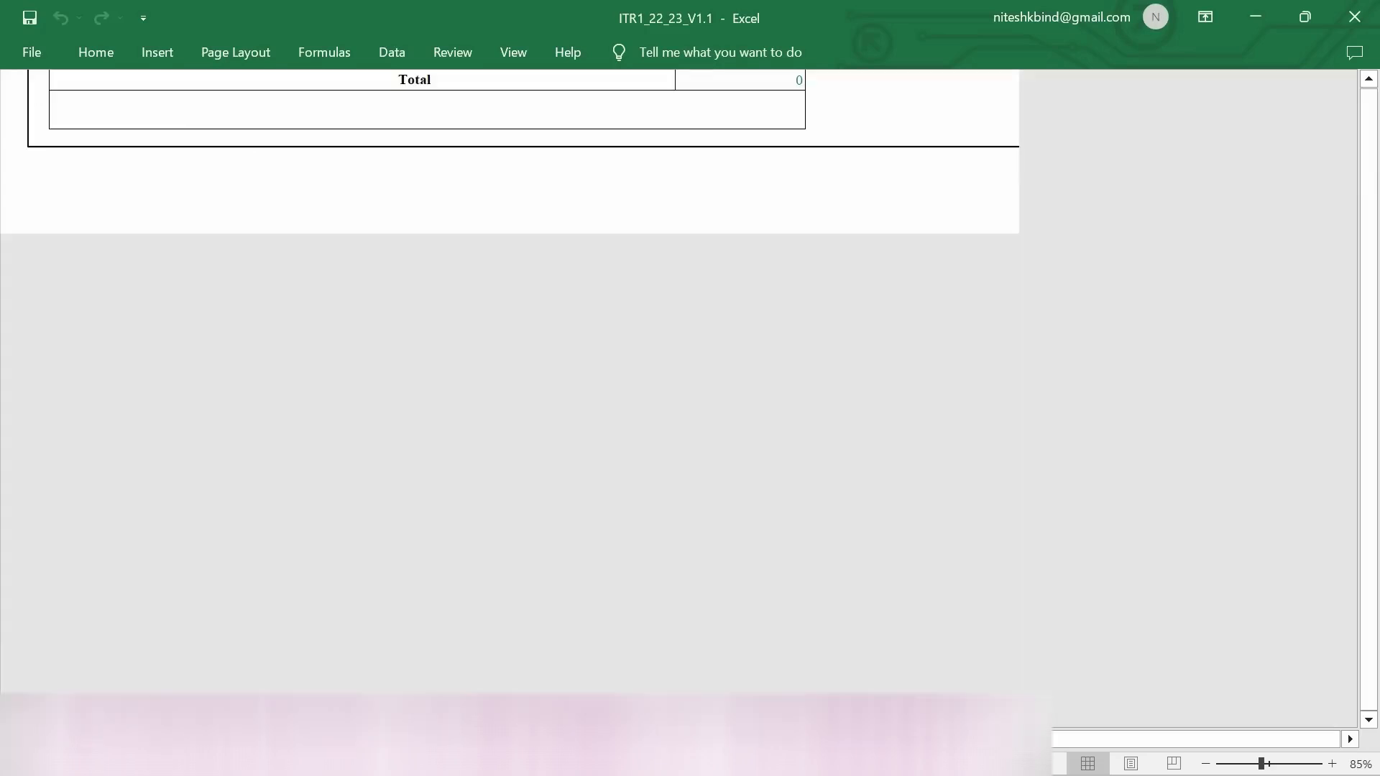
{"action": "left_click", "coordinate": [684, 457]}
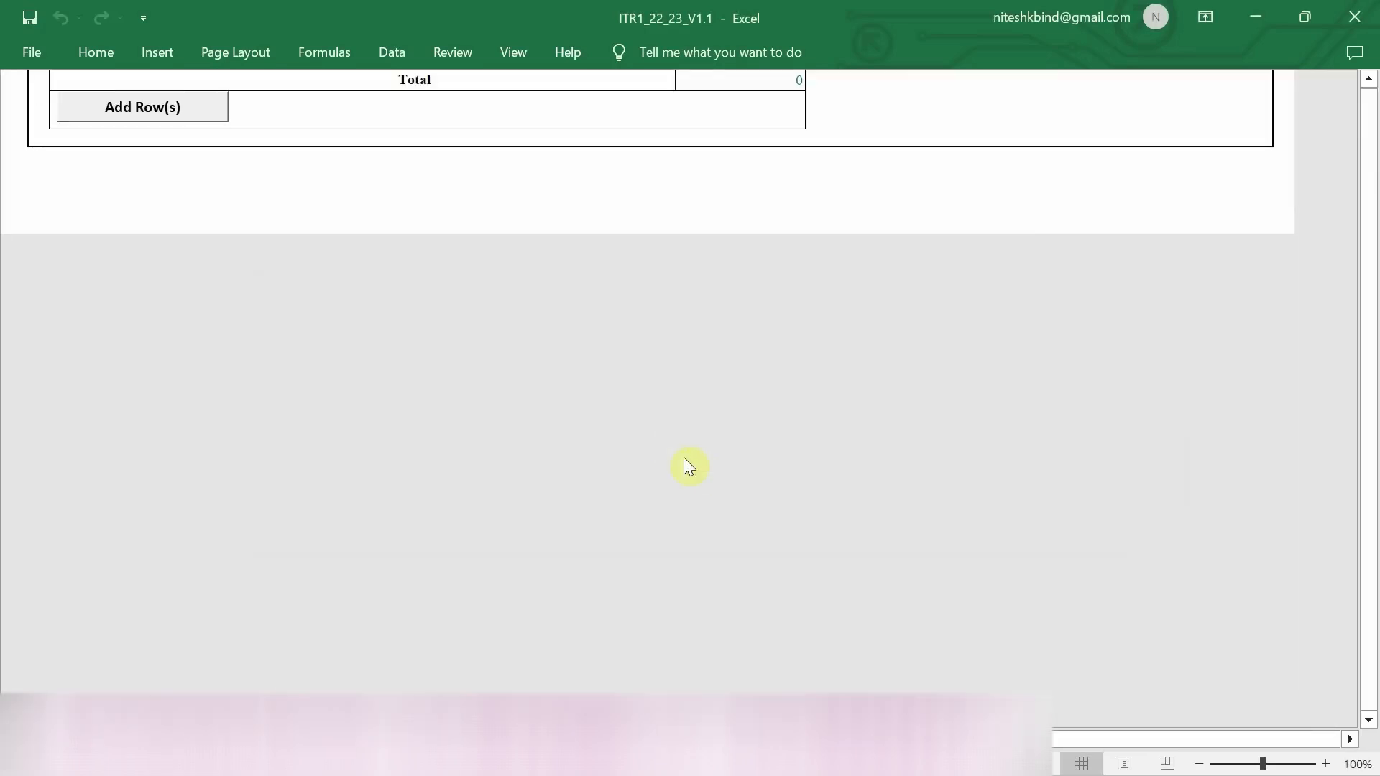
{"action": "scroll", "coordinate": [684, 457], "scroll_direction": "up", "scroll_amount": 1}
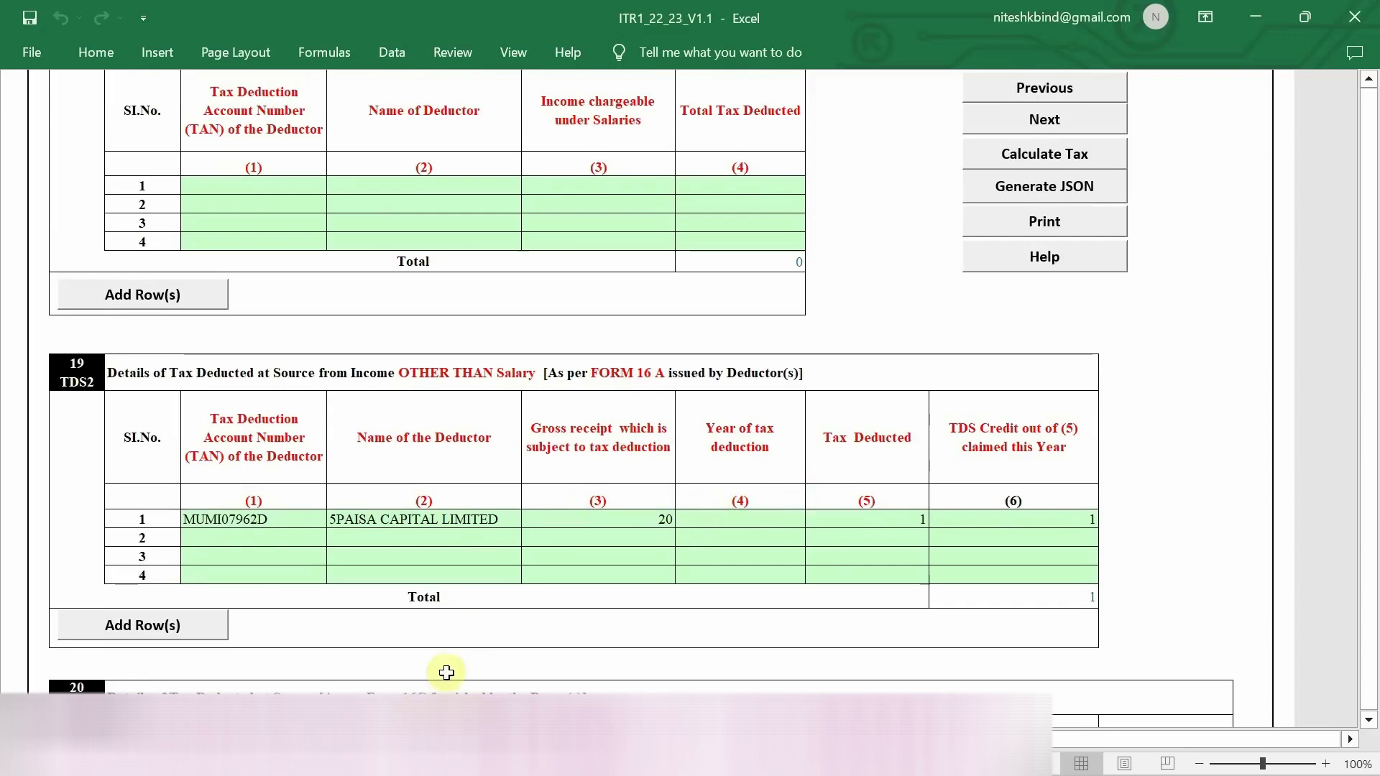
{"action": "left_click", "coordinate": [434, 739]}
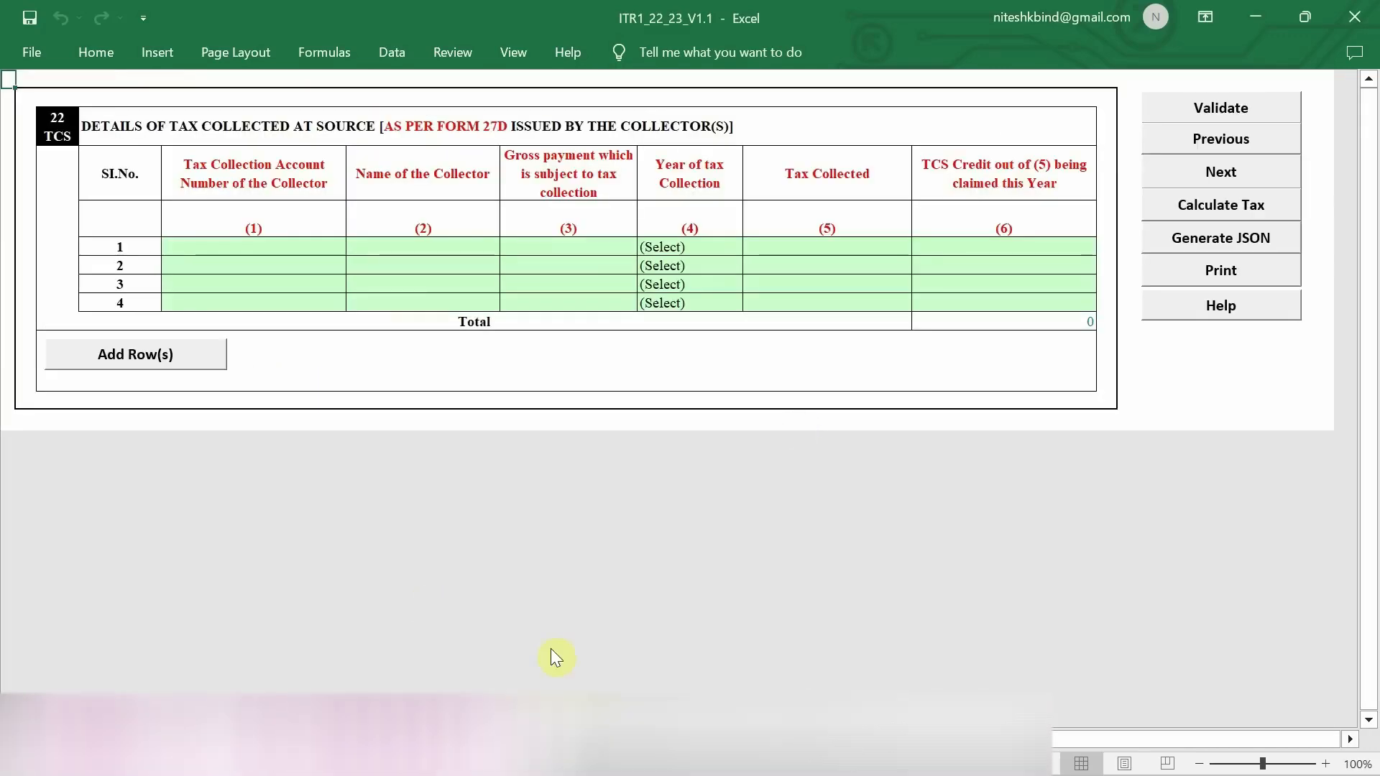
{"action": "left_click", "coordinate": [403, 736]}
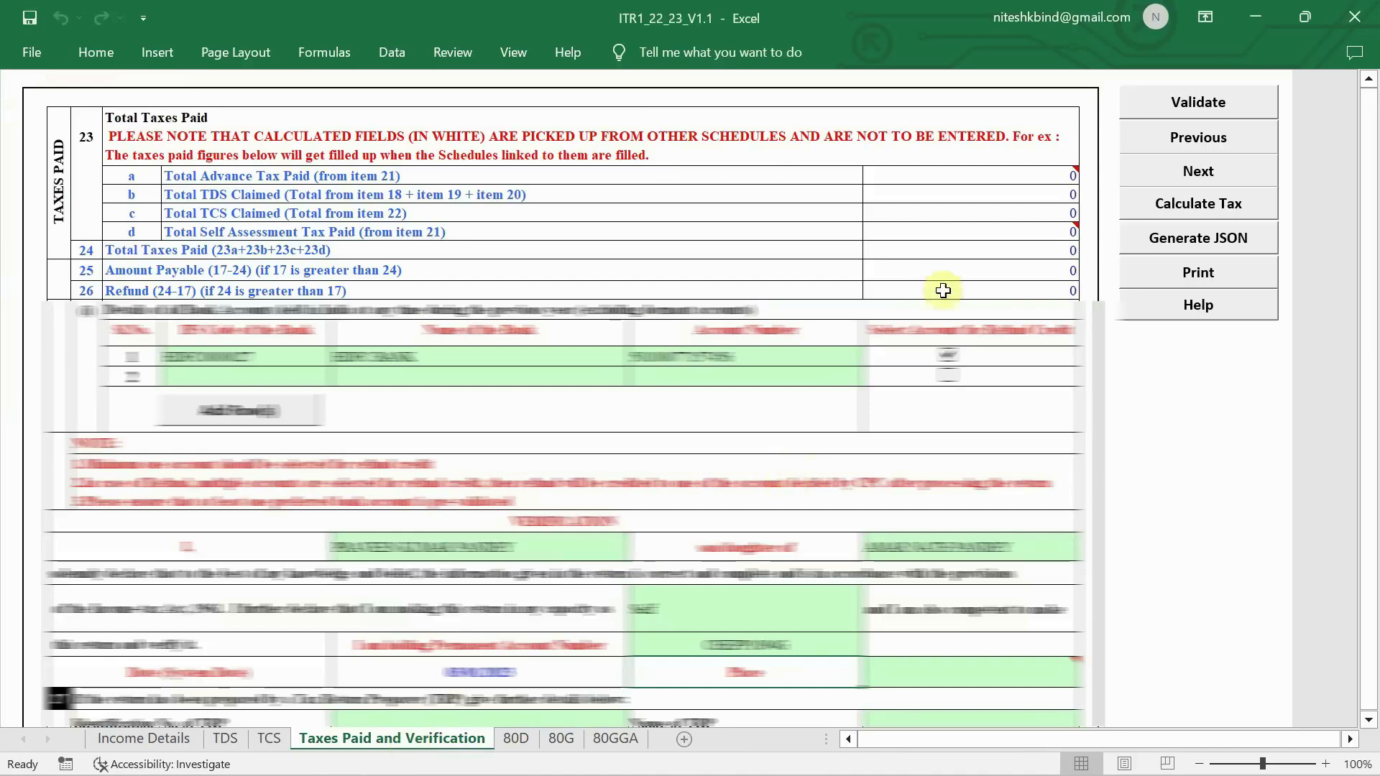
{"action": "left_click", "coordinate": [523, 738]}
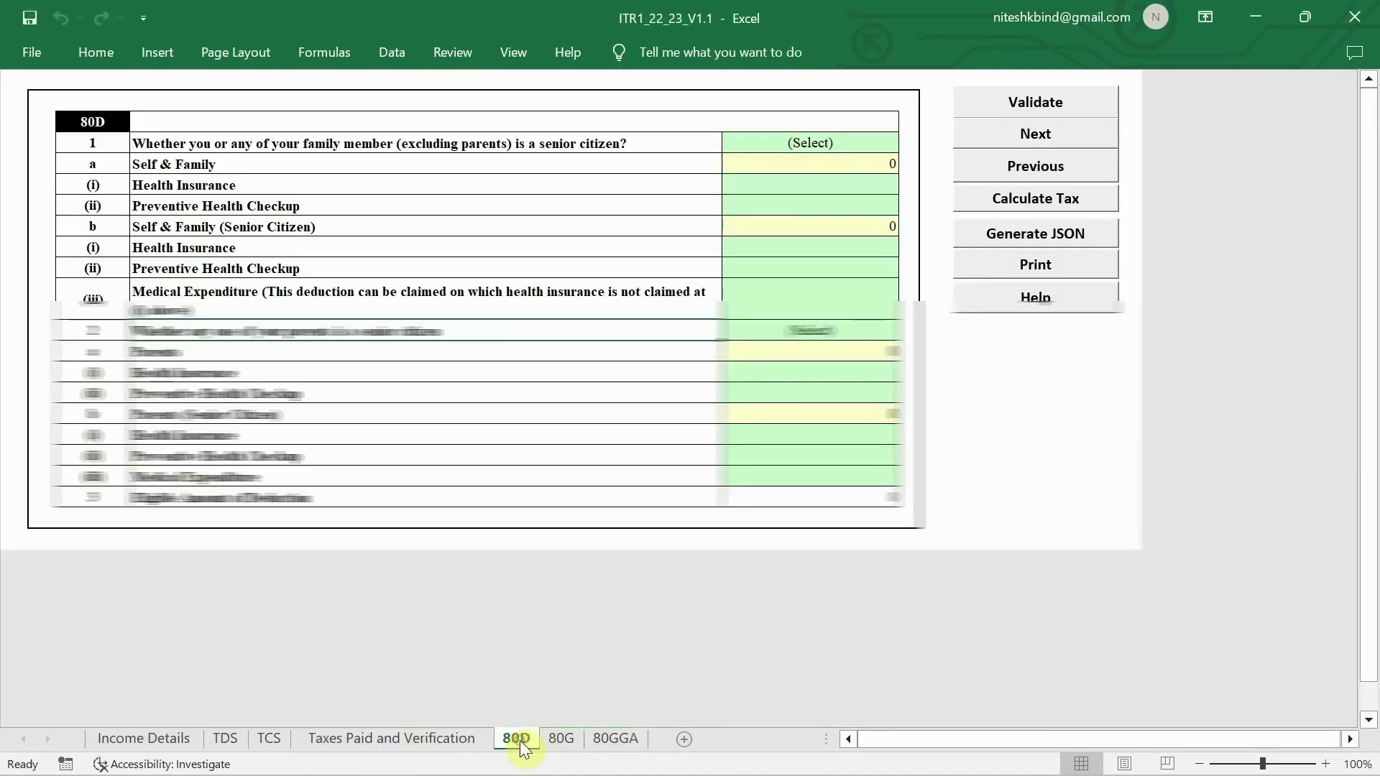
{"action": "left_click", "coordinate": [553, 739]}
{"action": "left_click", "coordinate": [613, 737]}
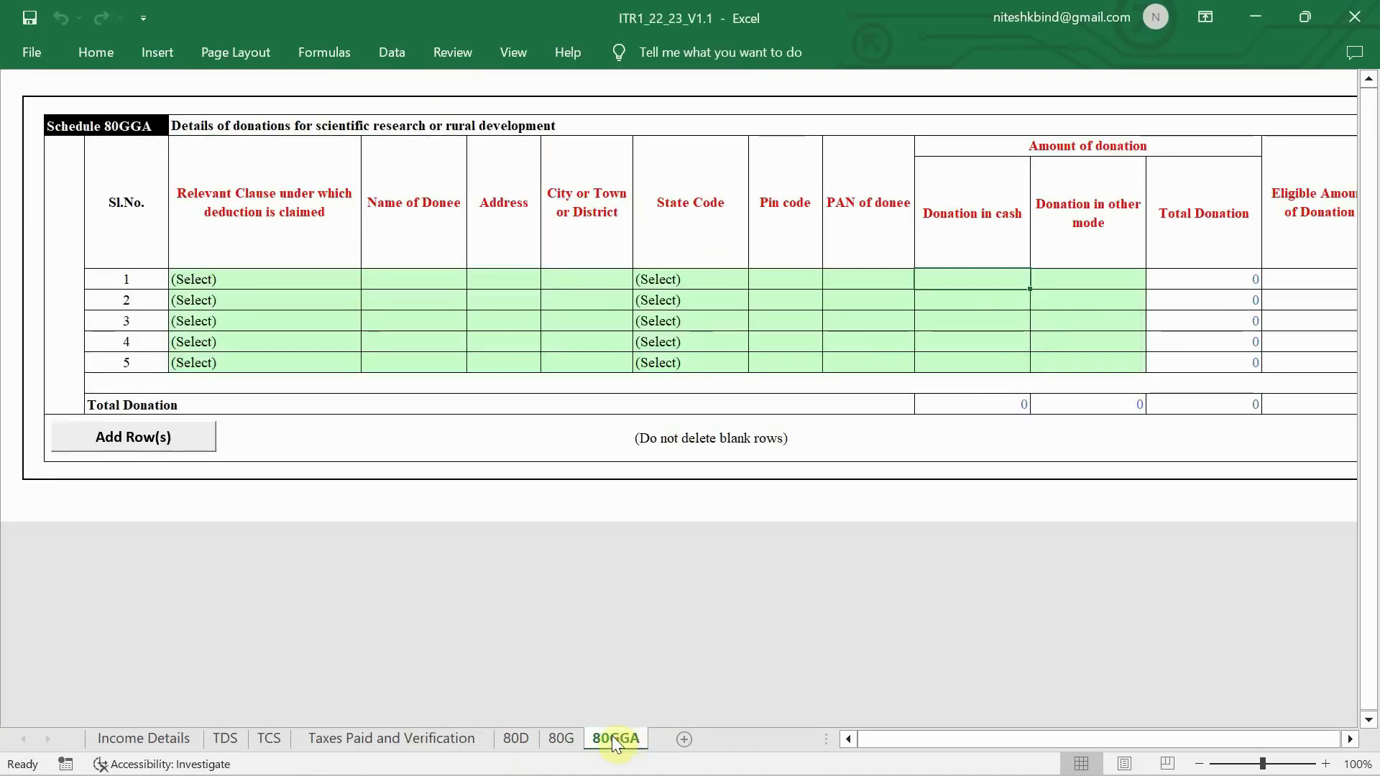
{"action": "left_click", "coordinate": [152, 738]}
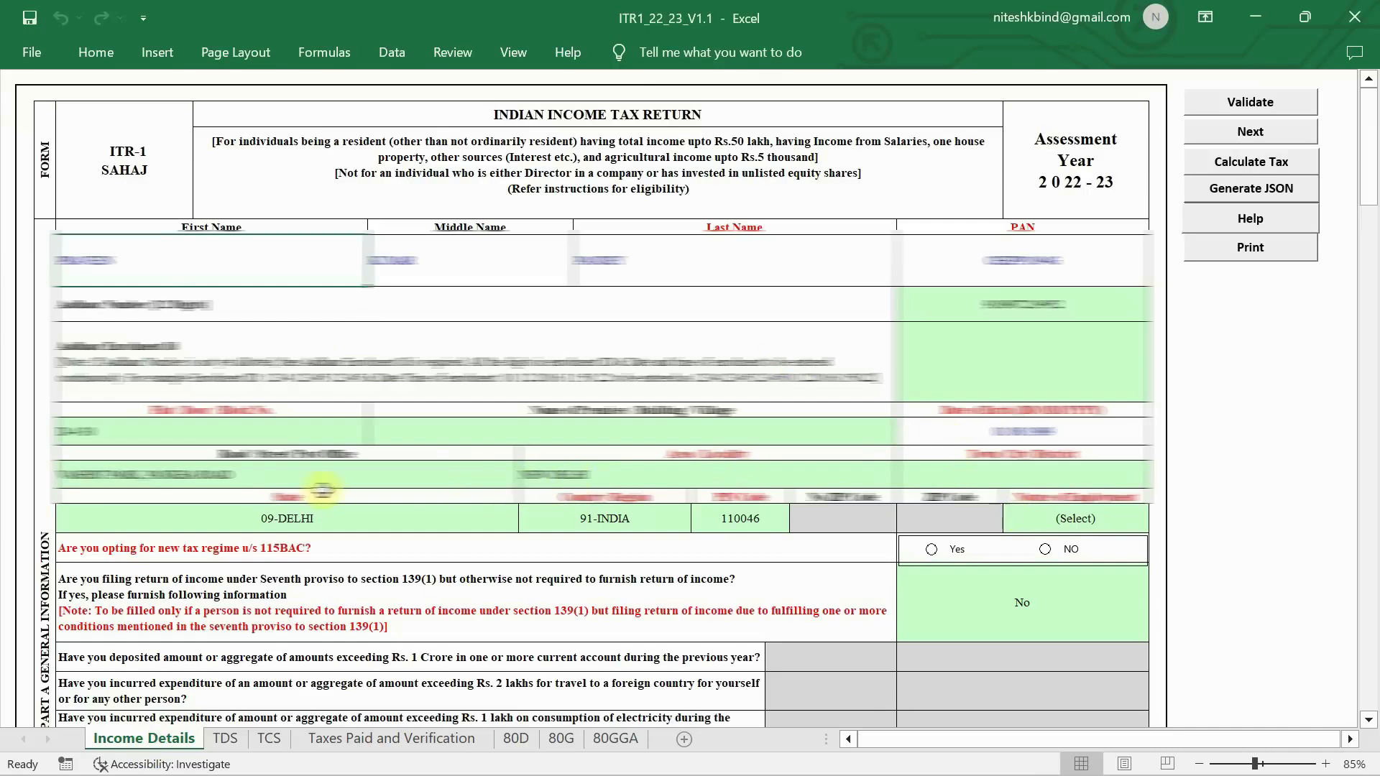
- Enter New Delhi as the Town/City/District
{"action": "left_click", "coordinate": [970, 468]}
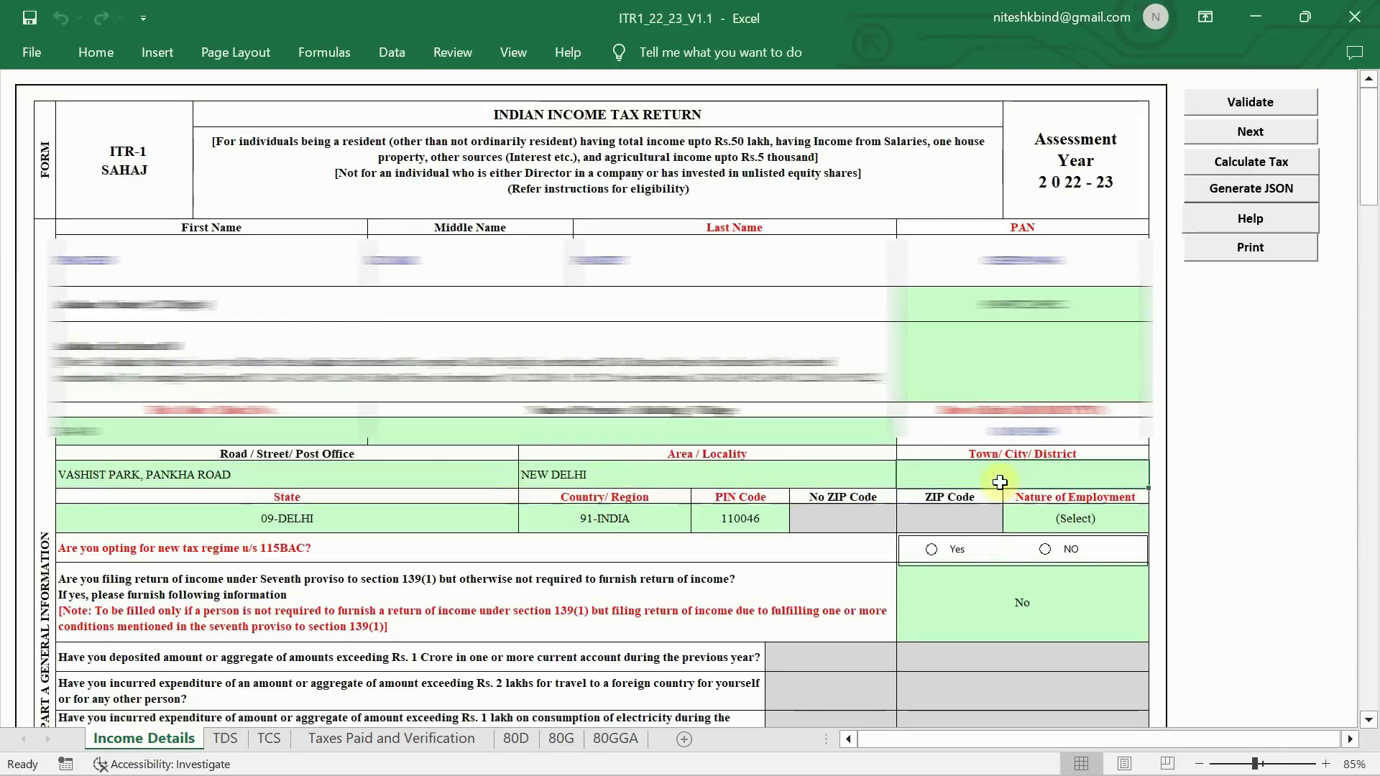
{"action": "type", "text": "noNew Delhi"}
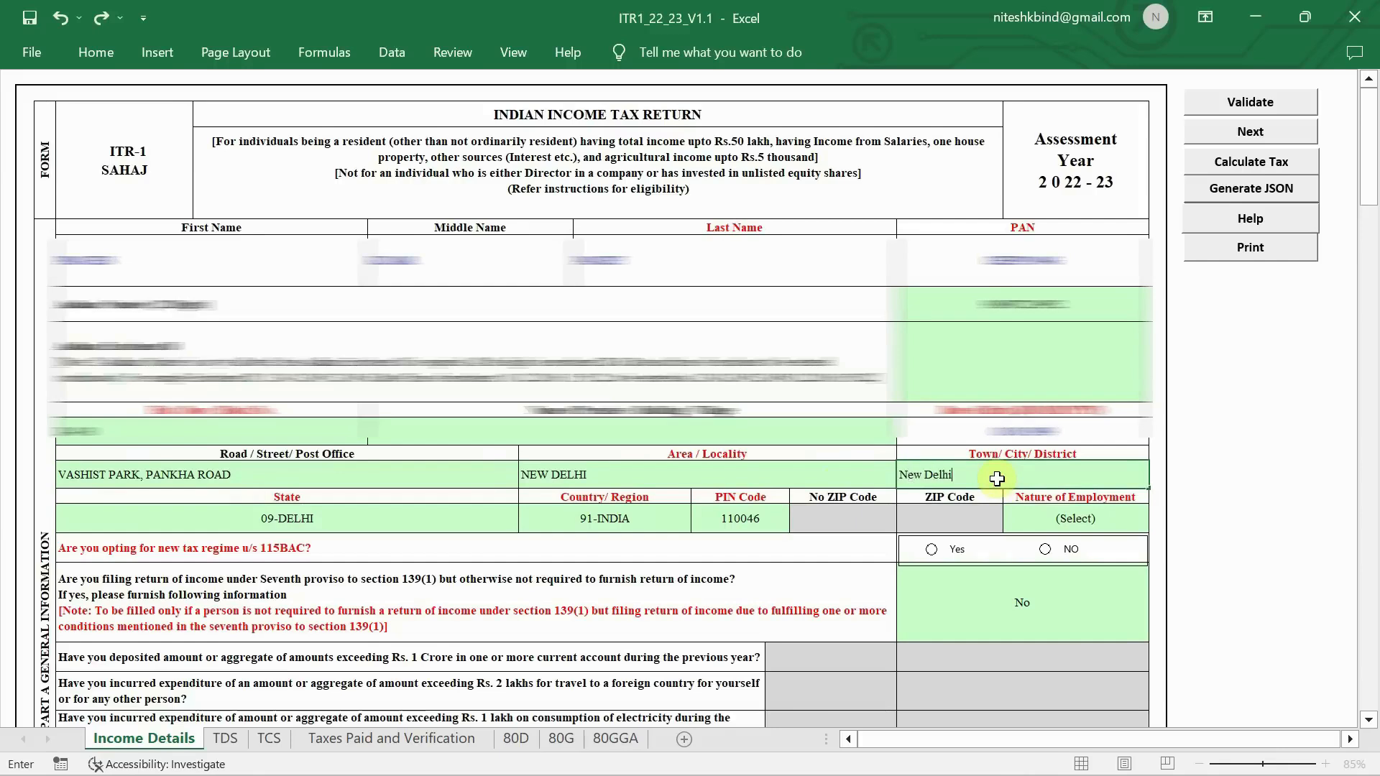
{"action": "key", "text": "Return"}
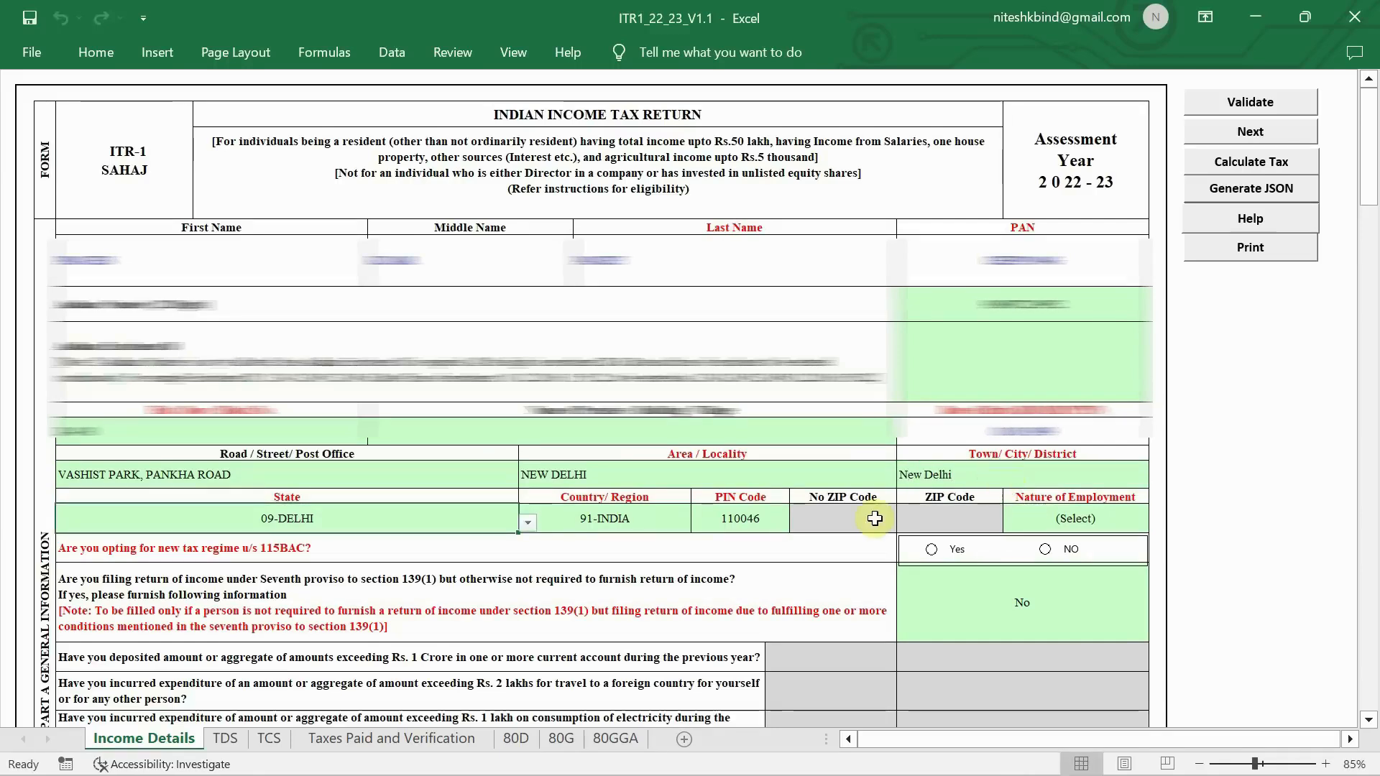
- Set nature of employment to Others and answer No to the 115BAC new tax regime
{"action": "left_click", "coordinate": [1069, 527]}
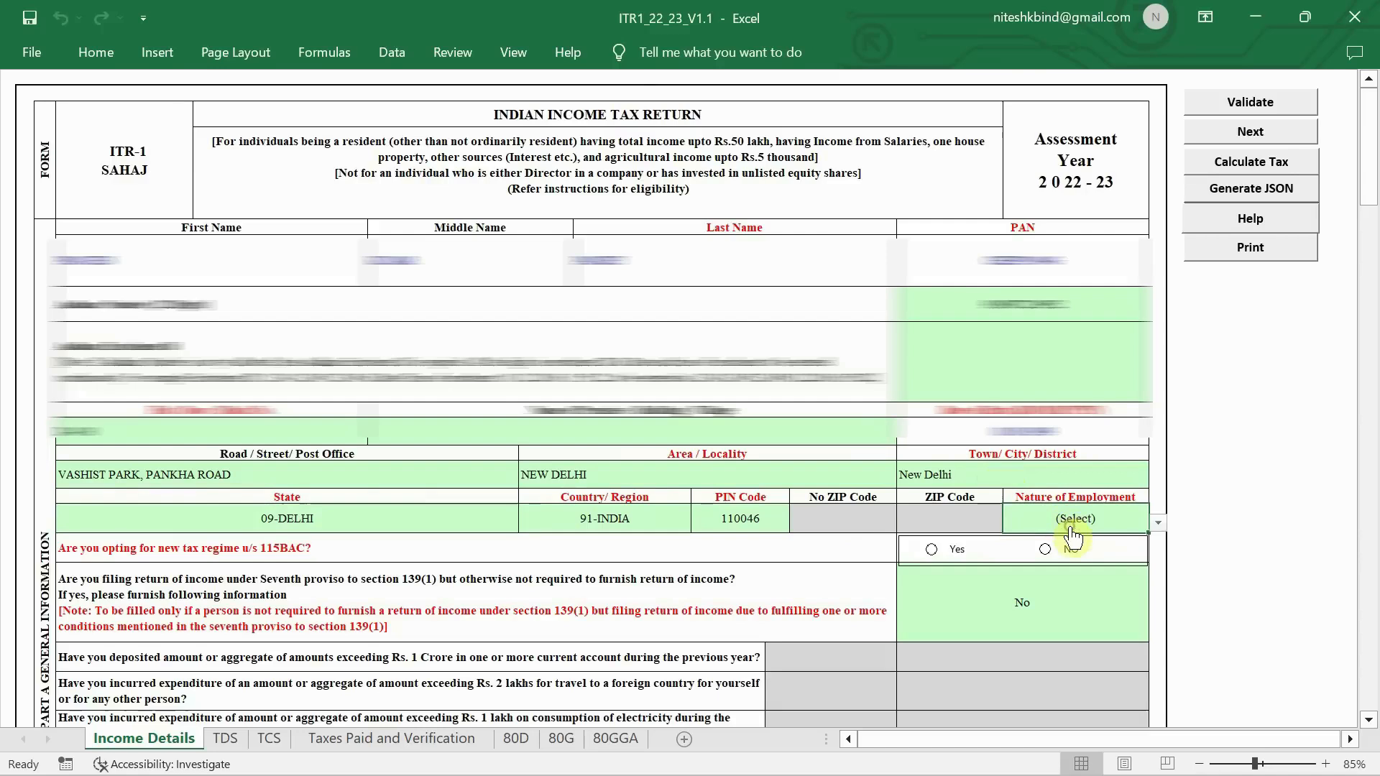
{"action": "left_click", "coordinate": [1158, 523]}
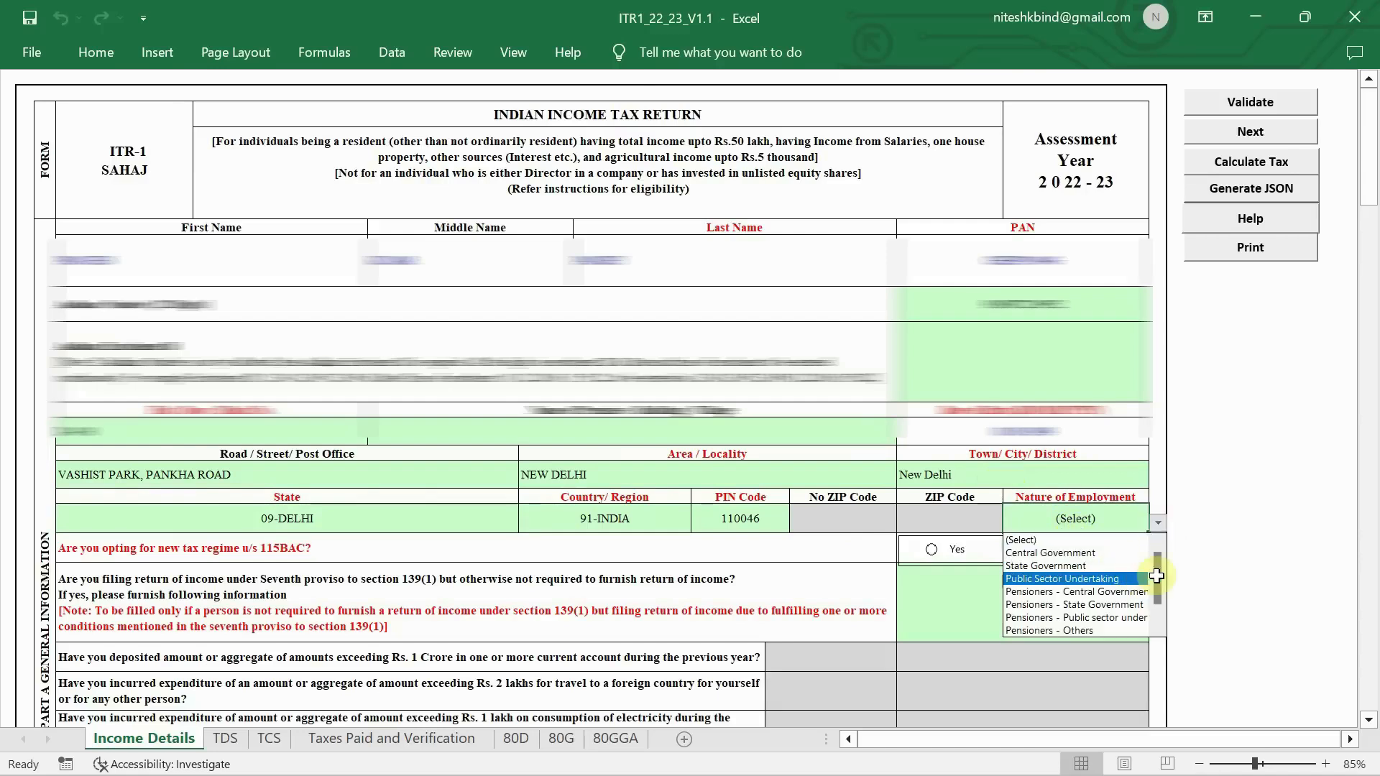
{"action": "left_click_drag", "start_coordinate": [1162, 576], "coordinate": [1158, 609]}
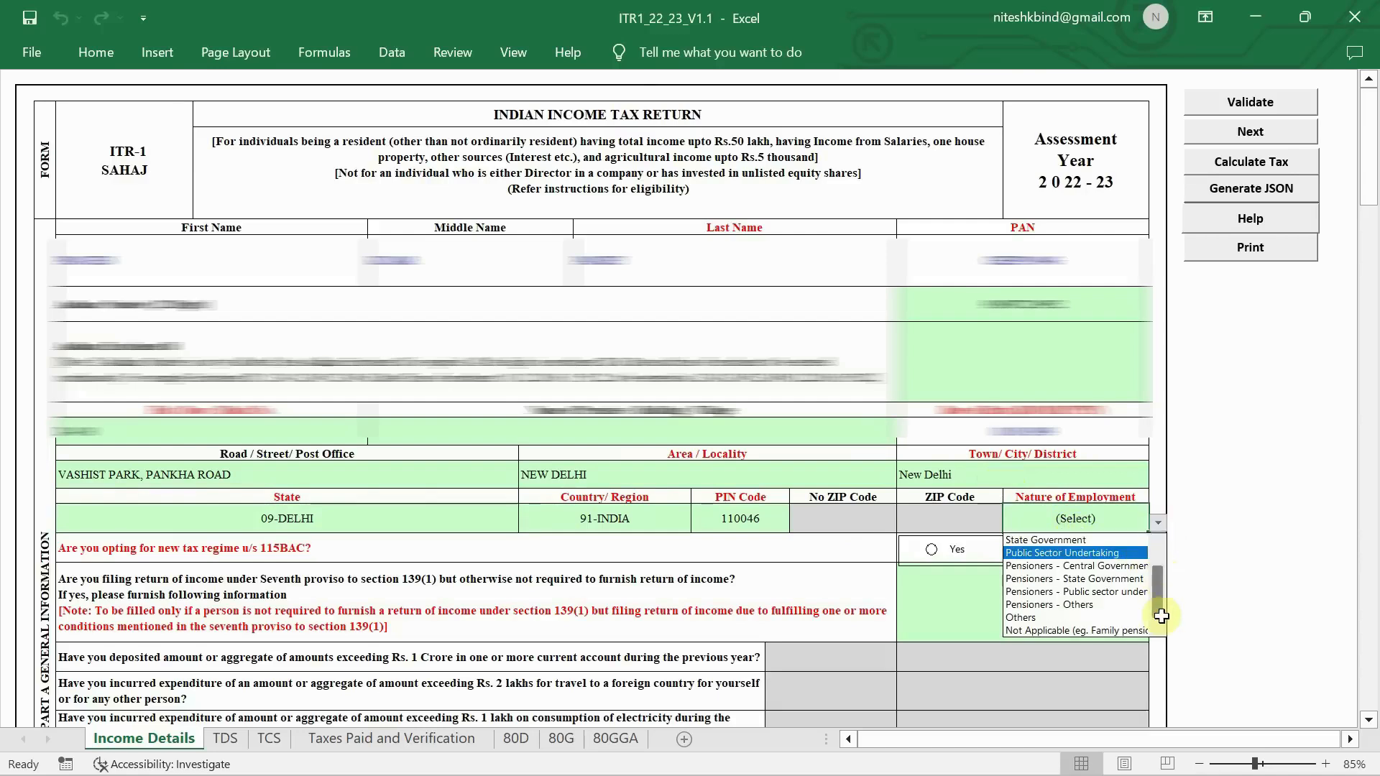
{"action": "left_click", "coordinate": [1090, 623]}
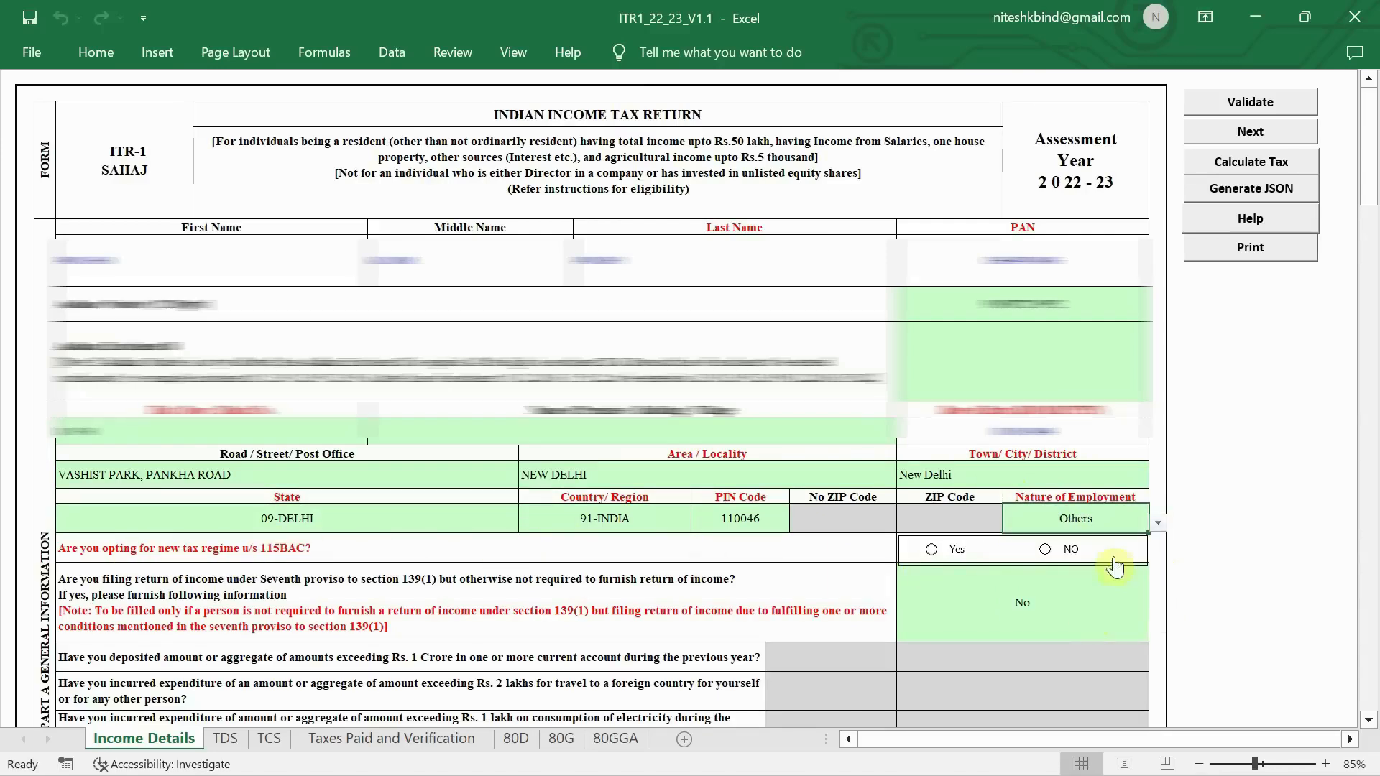
{"action": "left_click", "coordinate": [1048, 548]}
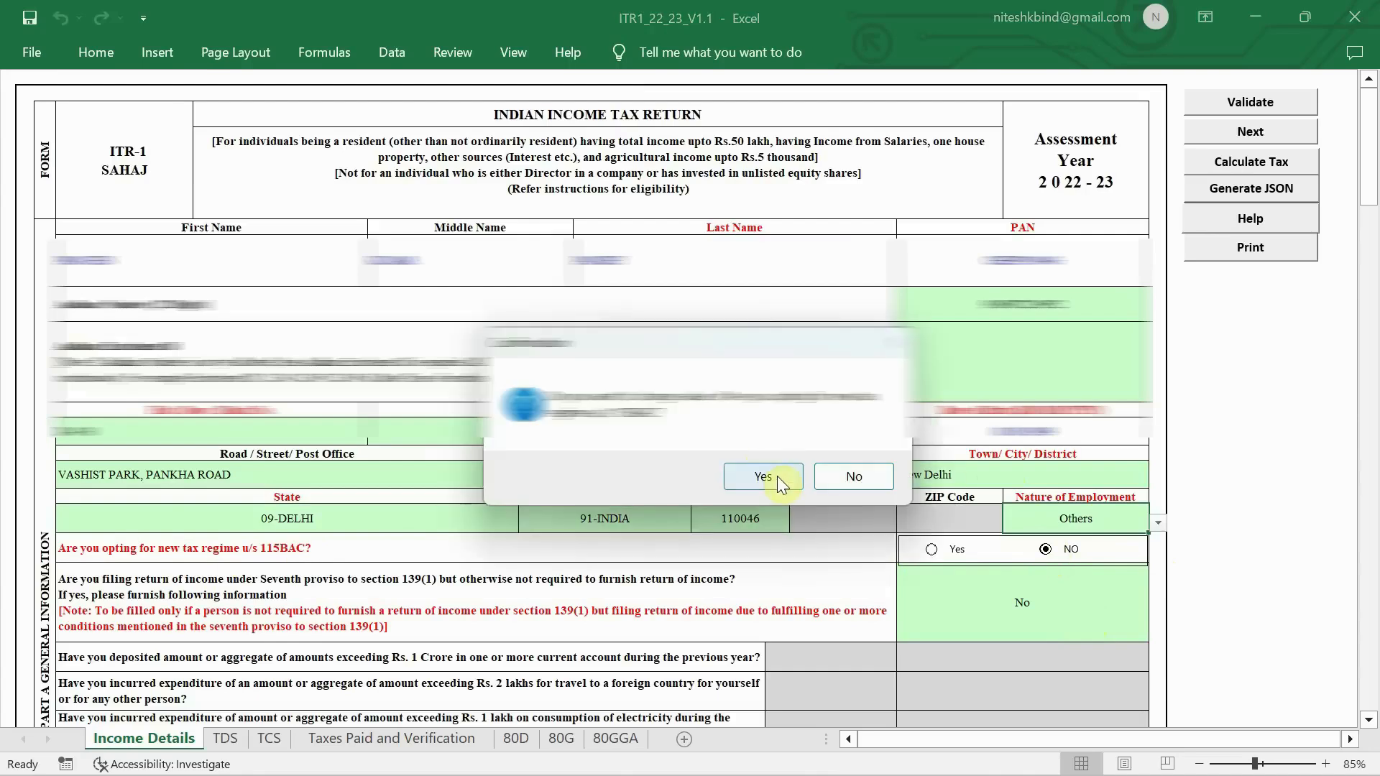
{"action": "left_click", "coordinate": [762, 477]}
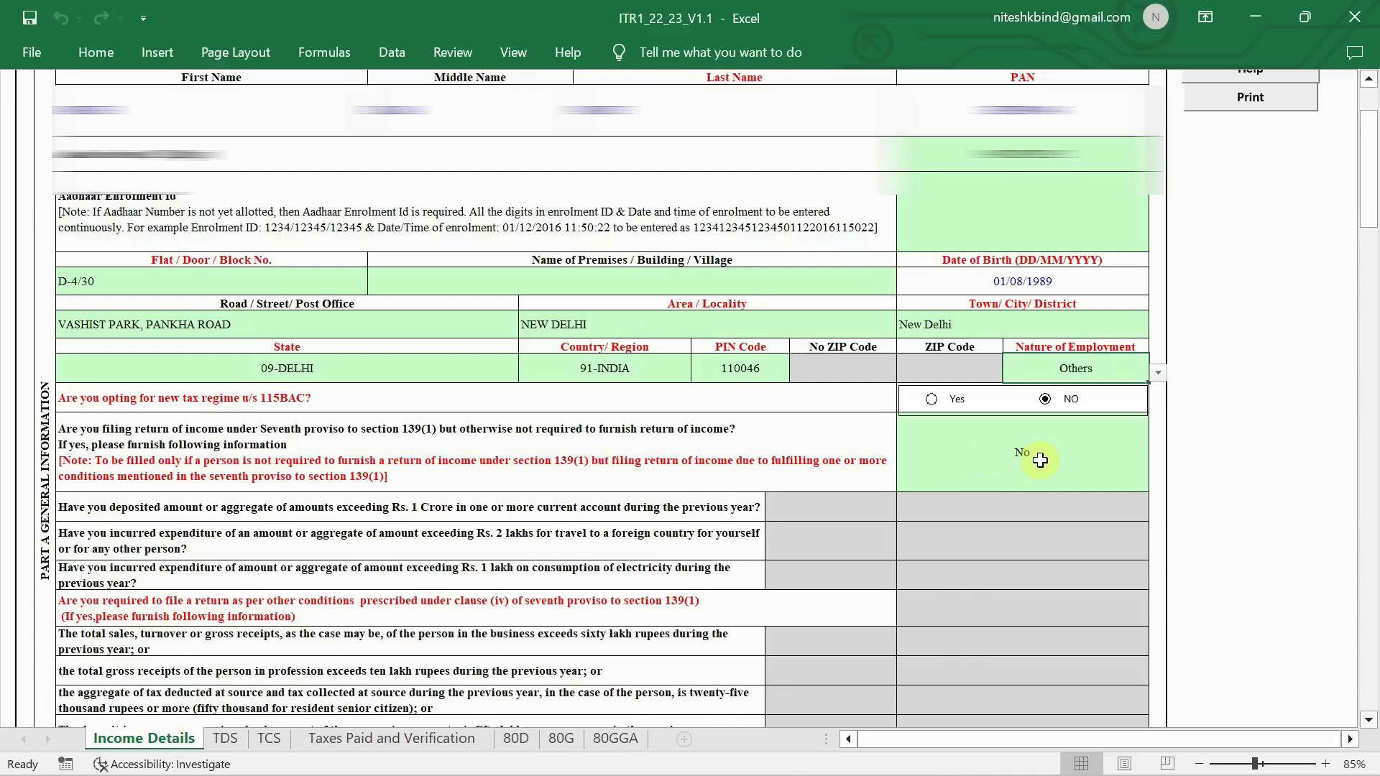
{"action": "scroll", "coordinate": [992, 470], "scroll_direction": "down", "scroll_amount": 5}
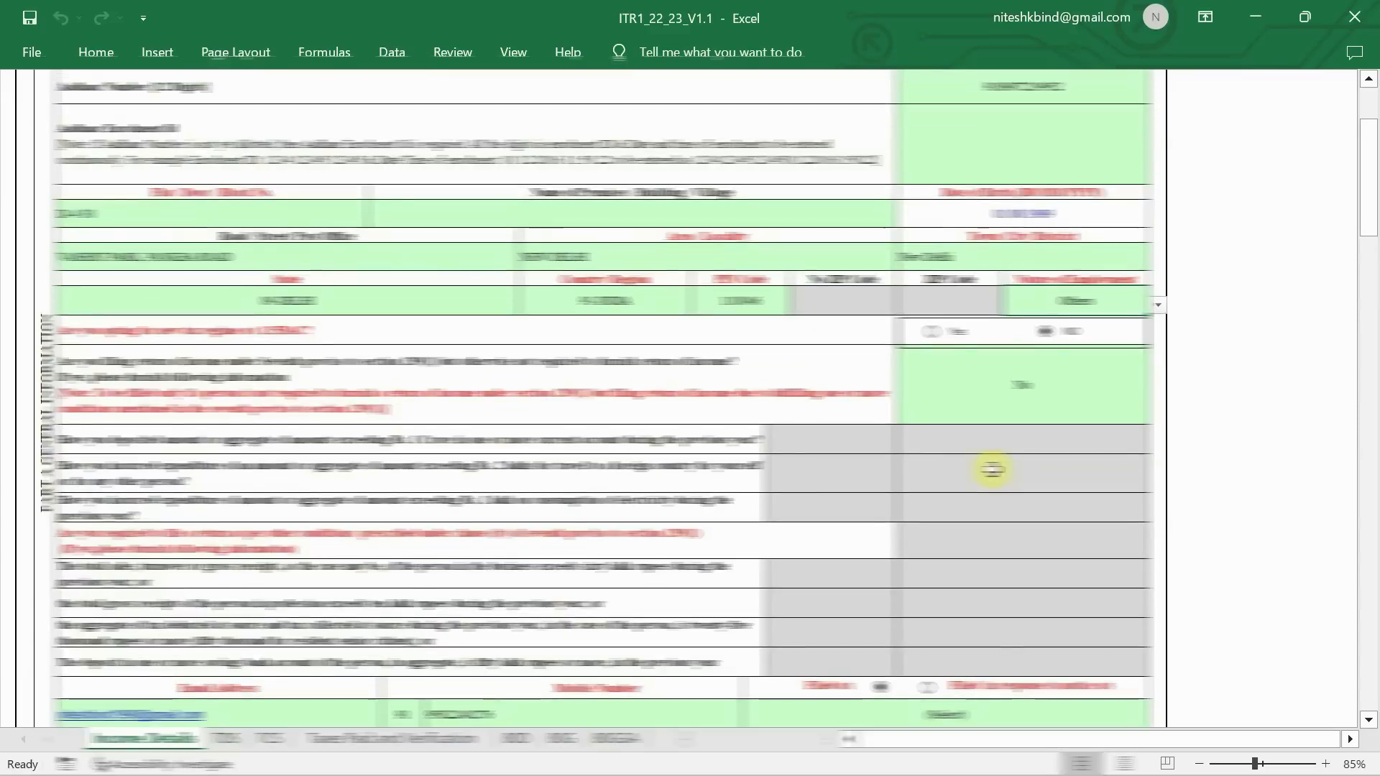
{"action": "scroll", "coordinate": [992, 469], "scroll_direction": "down", "scroll_amount": 1}
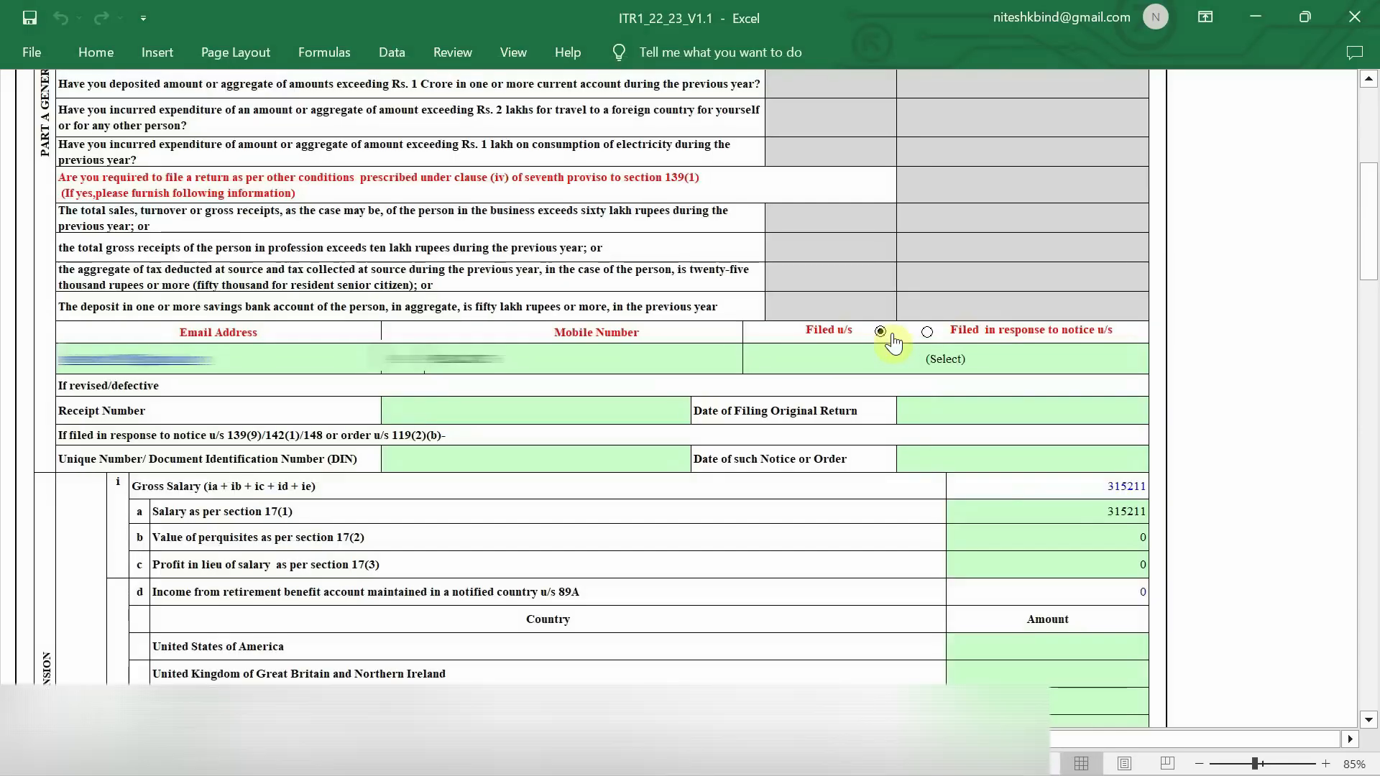
{"action": "scroll", "coordinate": [892, 343], "scroll_direction": "up", "scroll_amount": 3, "text": "ctrl"}
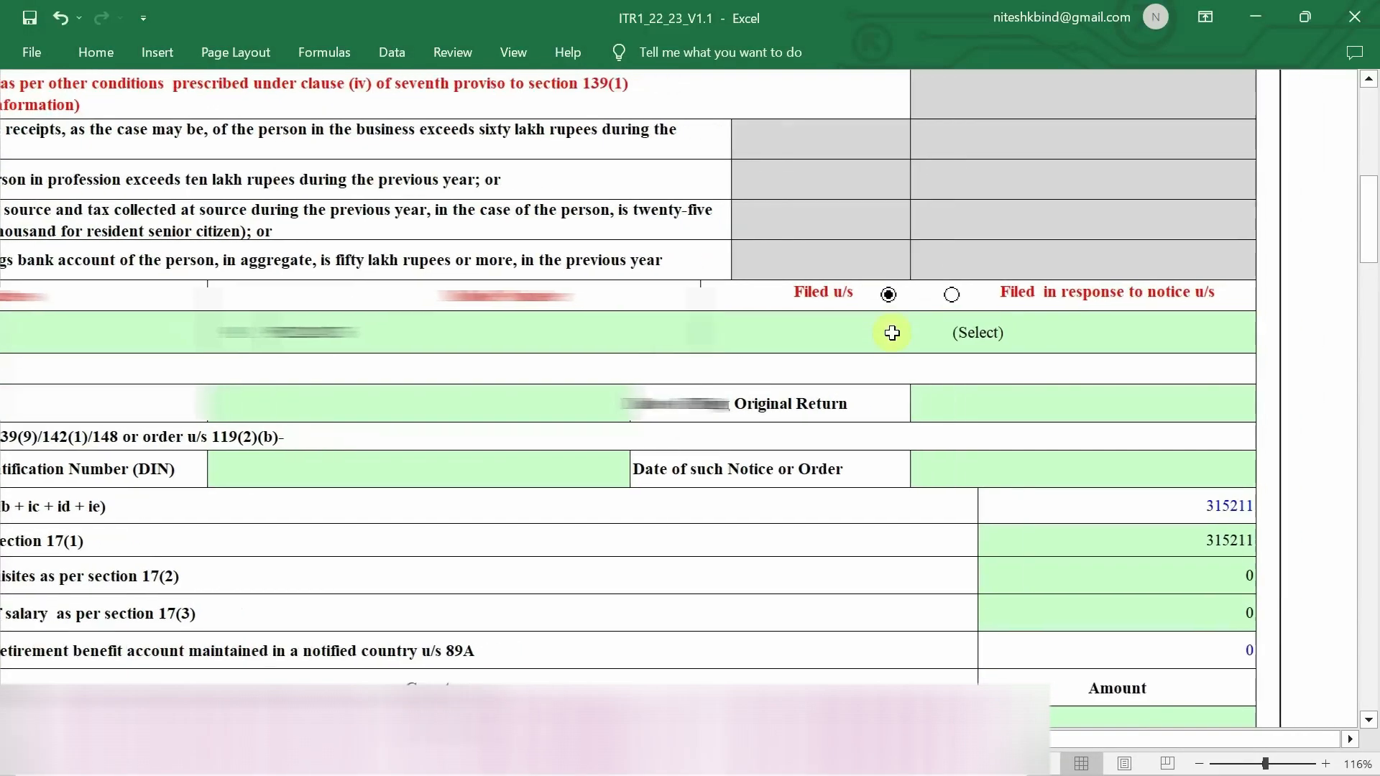
- Open the Filed u/s (Select) dropdown to list the filing section options
{"action": "left_click", "coordinate": [1150, 331]}
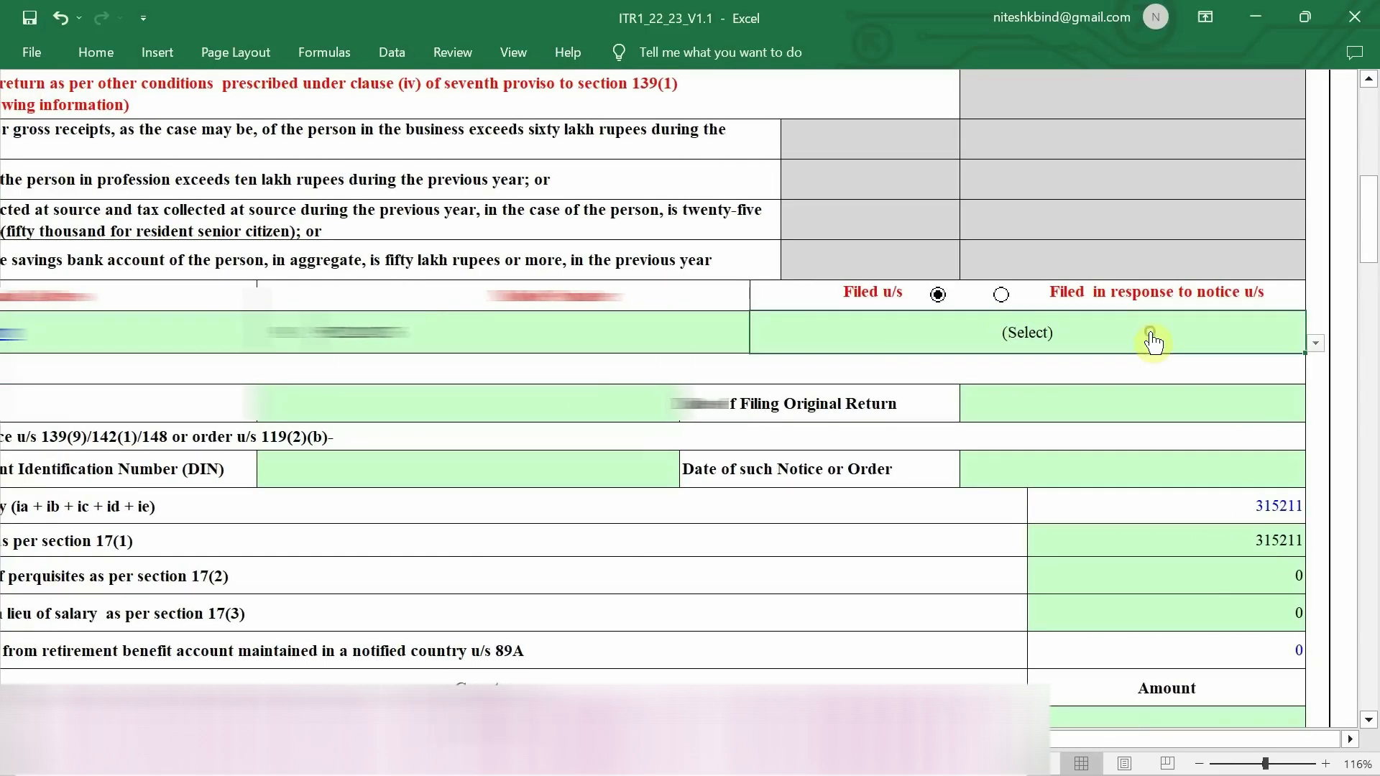
{"action": "left_click", "coordinate": [1317, 343]}
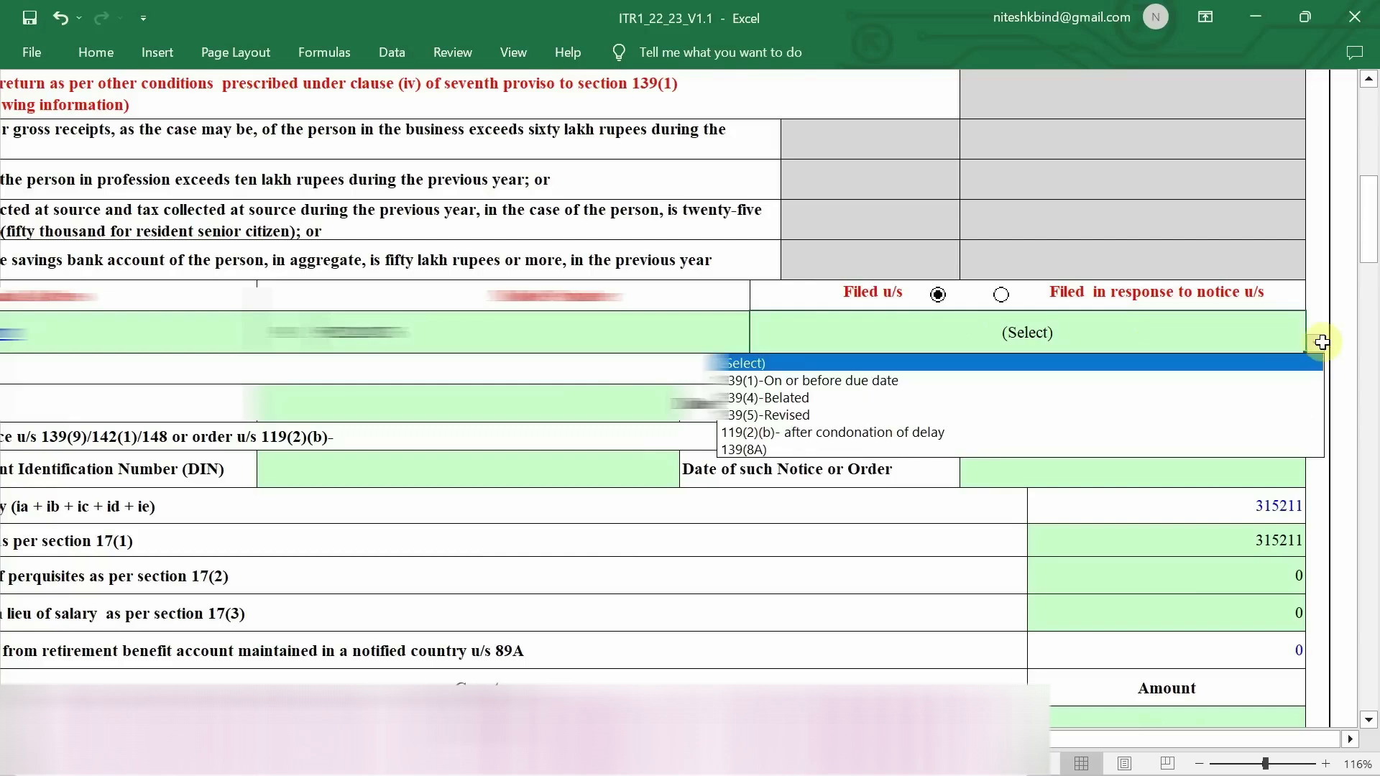
{"action": "key", "text": "Escape"}
{"action": "scroll", "coordinate": [1160, 298], "scroll_direction": "down", "scroll_amount": 2}
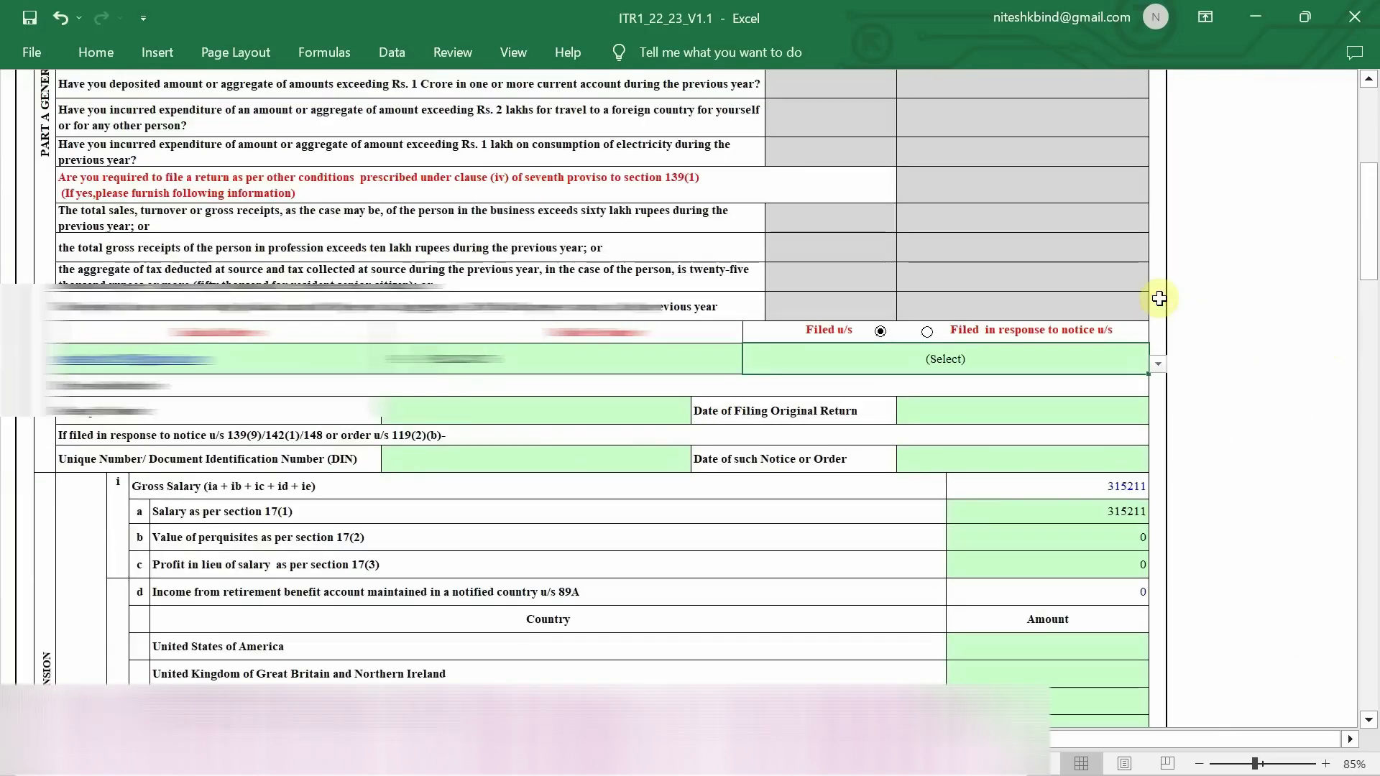
{"action": "scroll", "coordinate": [1159, 299], "scroll_direction": "up", "scroll_amount": 8}
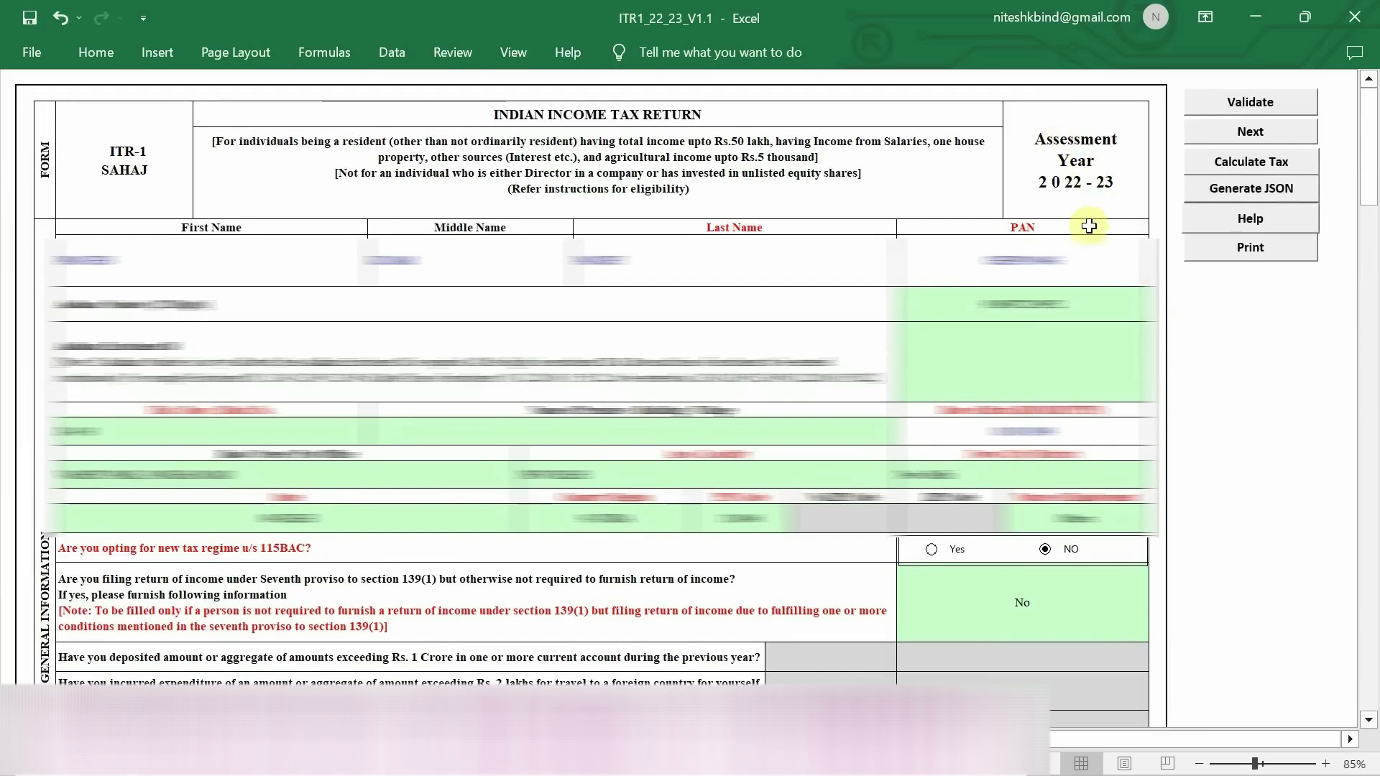
{"action": "scroll", "coordinate": [1089, 225], "scroll_direction": "down", "scroll_amount": 6}
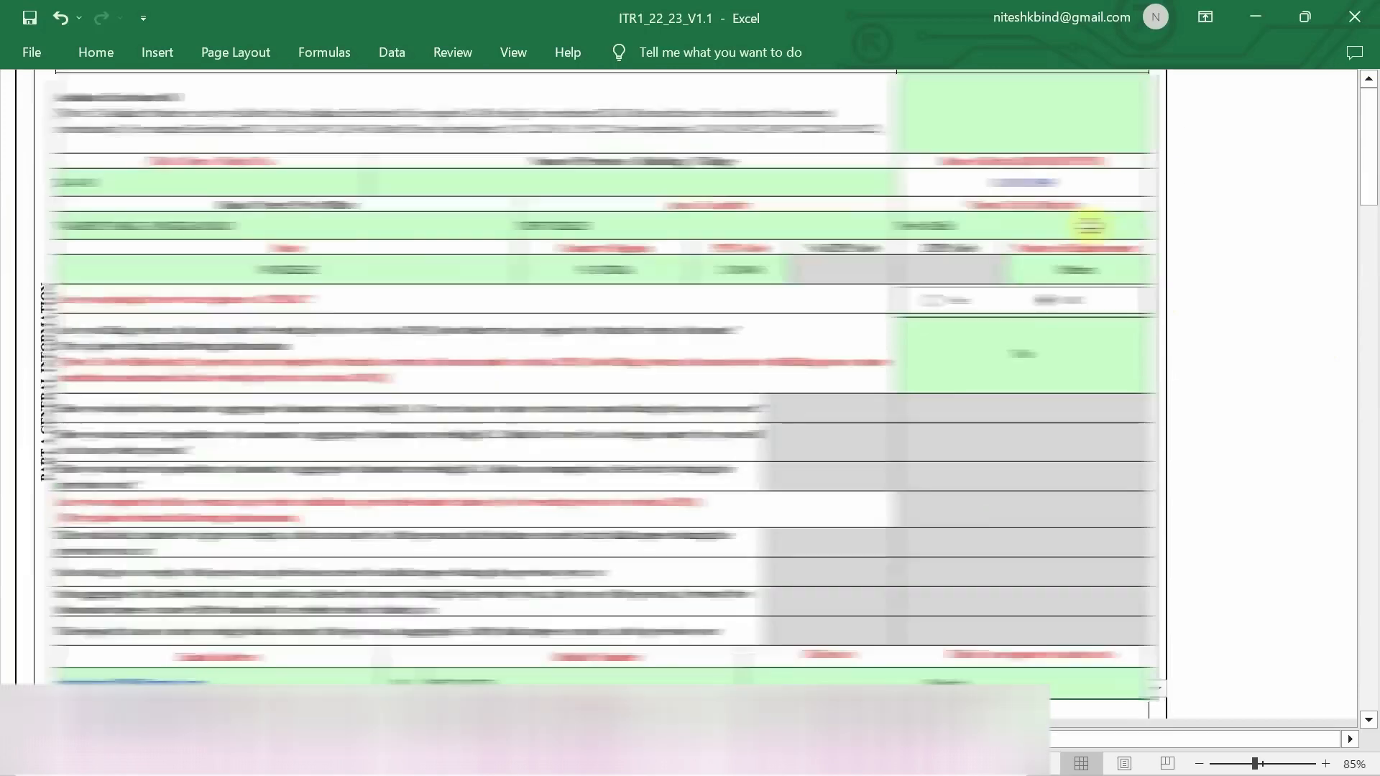
{"action": "scroll", "coordinate": [1089, 226], "scroll_direction": "up", "scroll_amount": 1}
{"action": "scroll", "coordinate": [1089, 225], "scroll_direction": "up", "scroll_amount": 4}
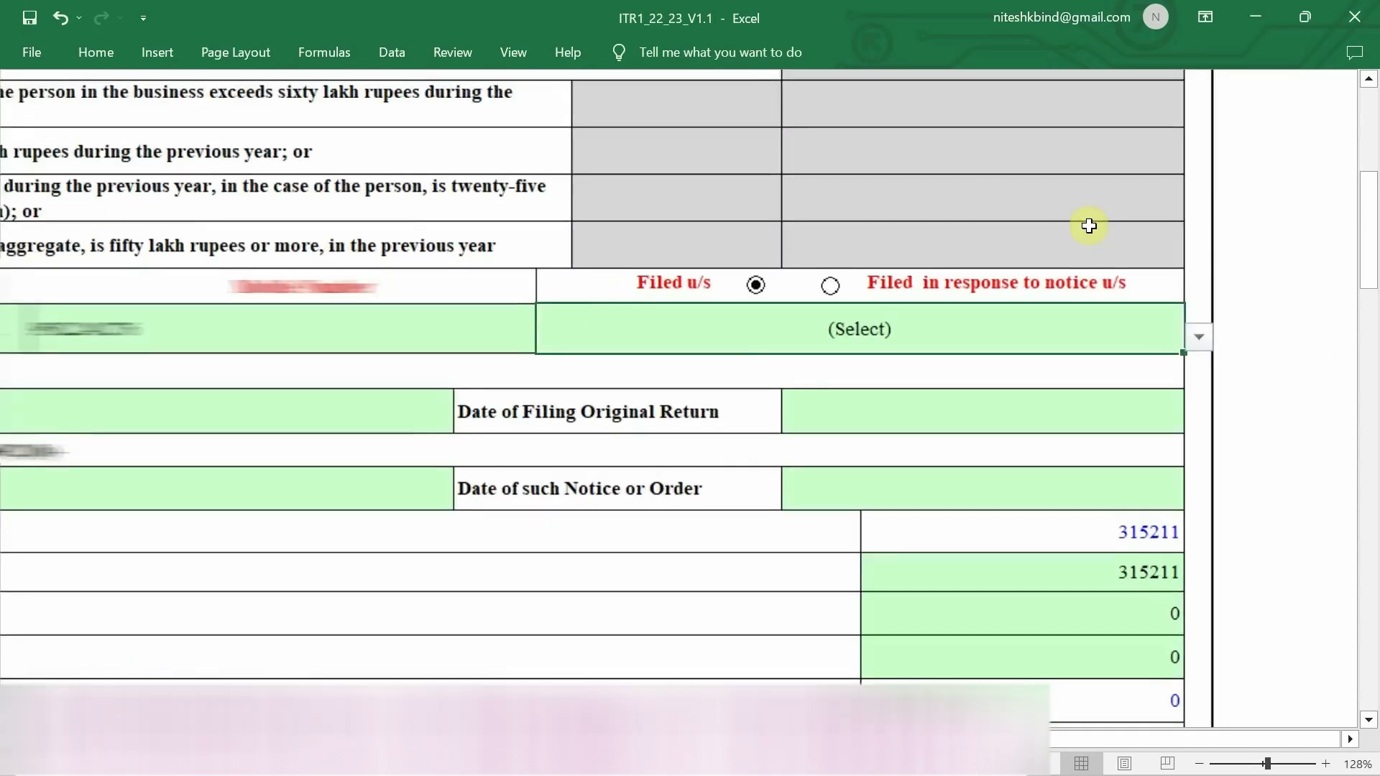
{"action": "left_click", "coordinate": [1074, 336]}
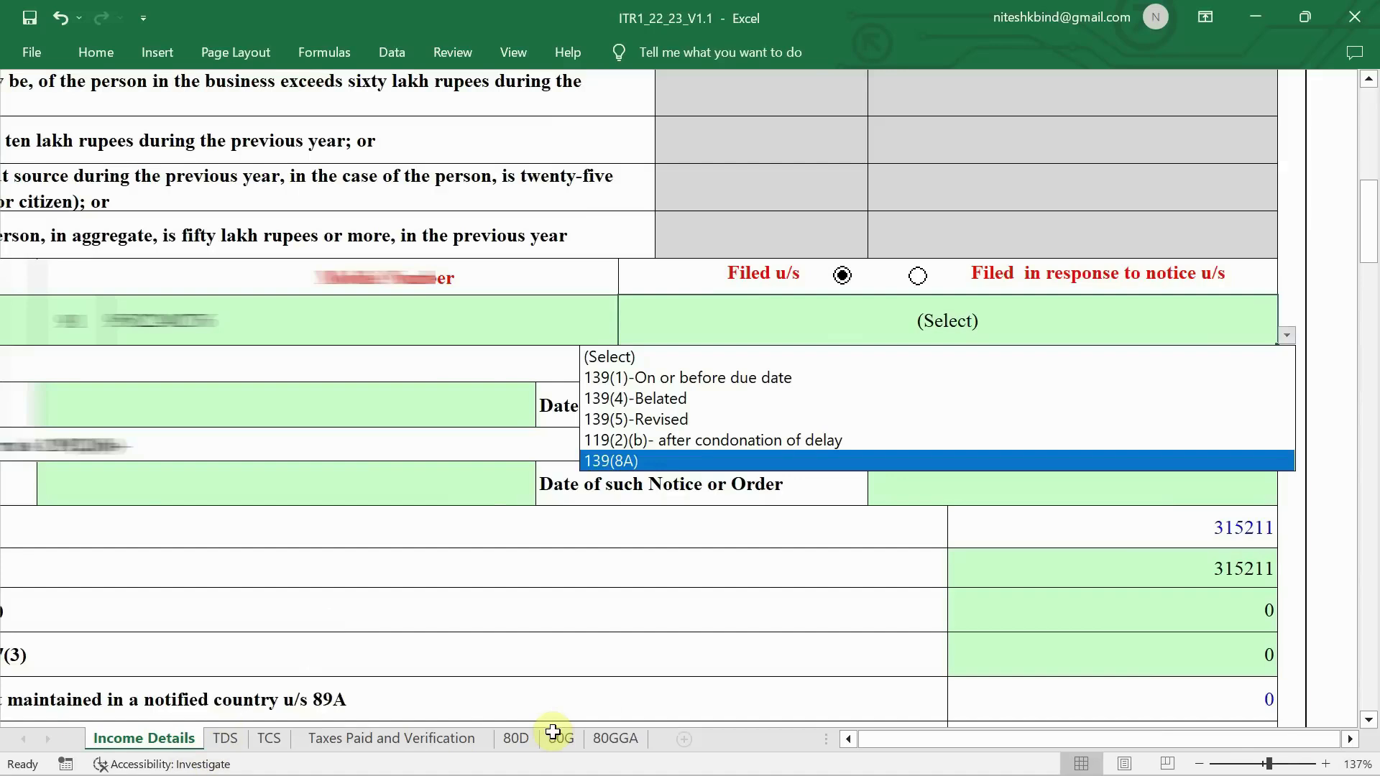
- Choose 139(8A) for Filed u/s, check the Part B ATI sheet, and return to Income Details
{"action": "left_click", "coordinate": [657, 462]}
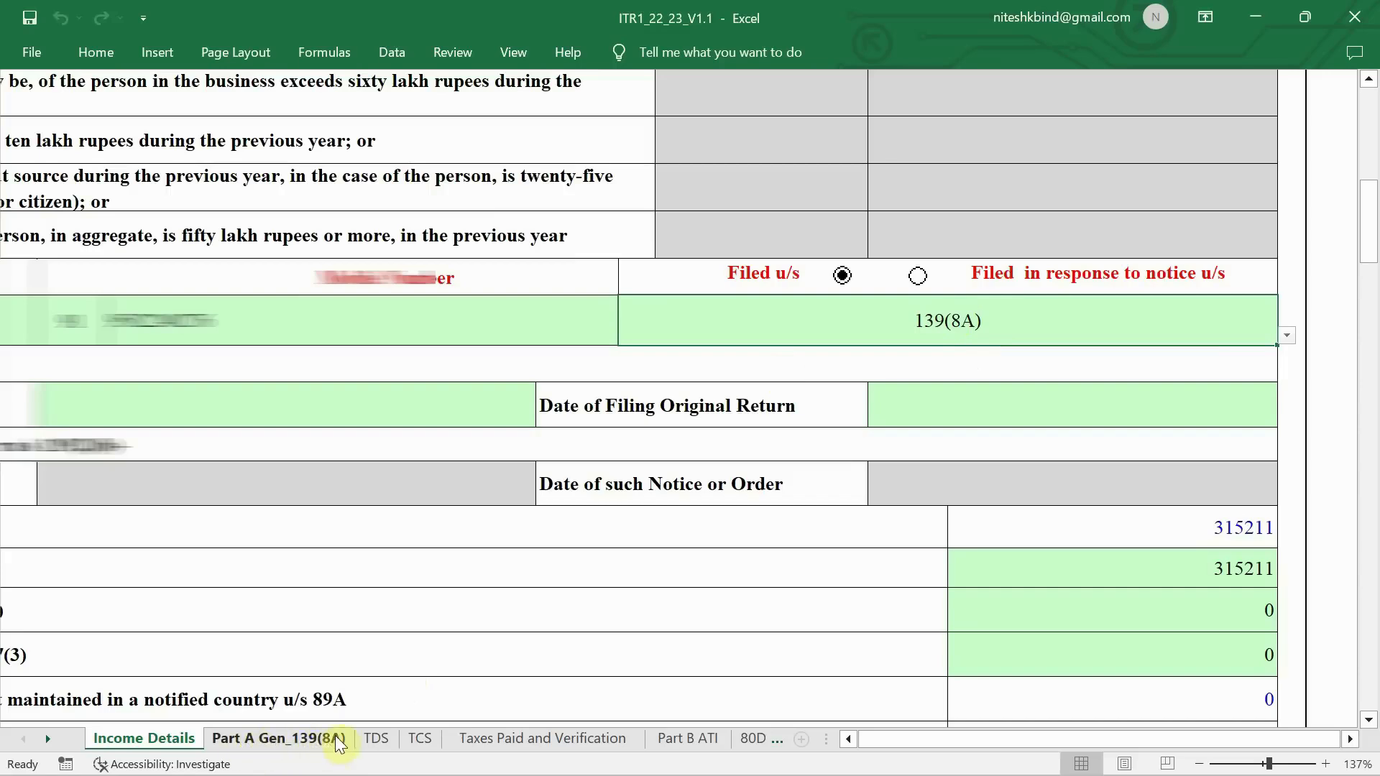
{"action": "left_click", "coordinate": [691, 740]}
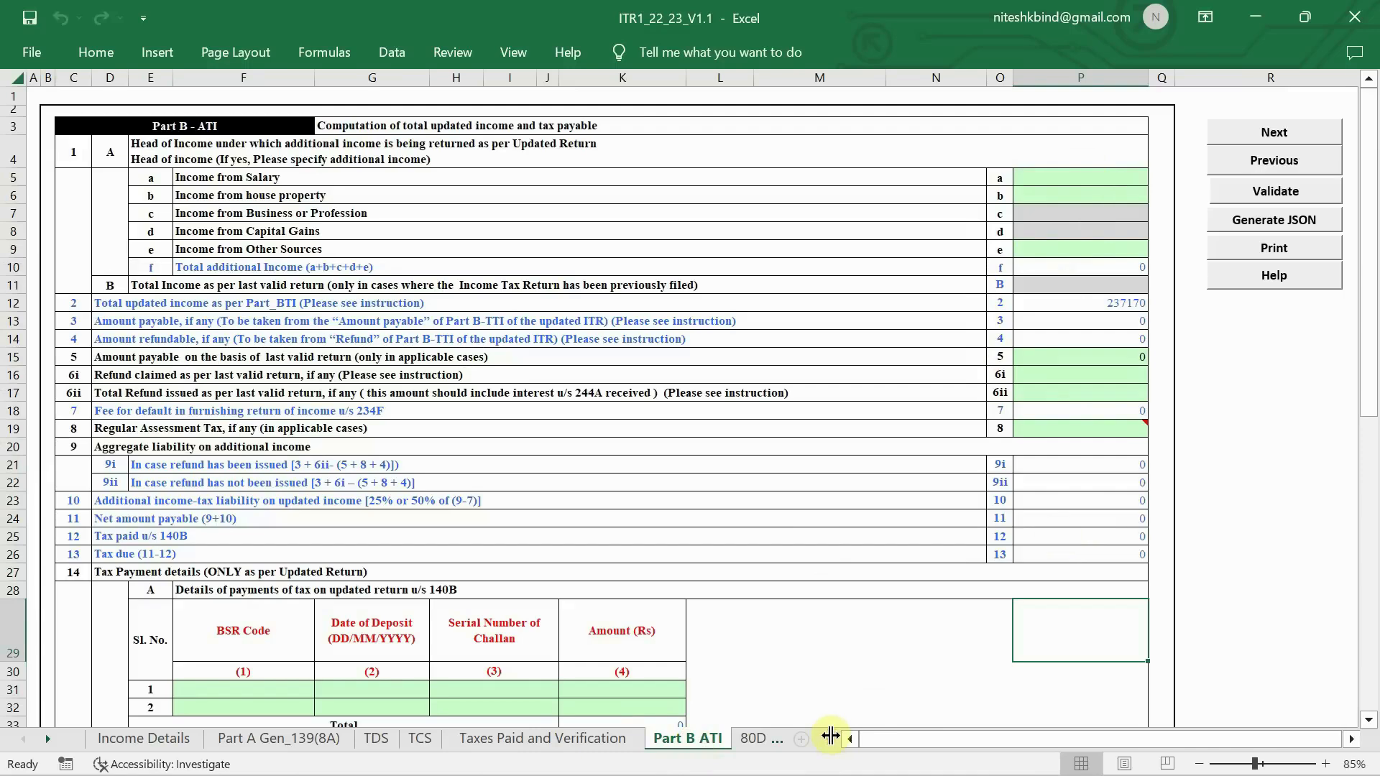
{"action": "left_click_drag", "start_coordinate": [830, 736], "coordinate": [1151, 734]}
{"action": "left_click", "coordinate": [144, 739]}
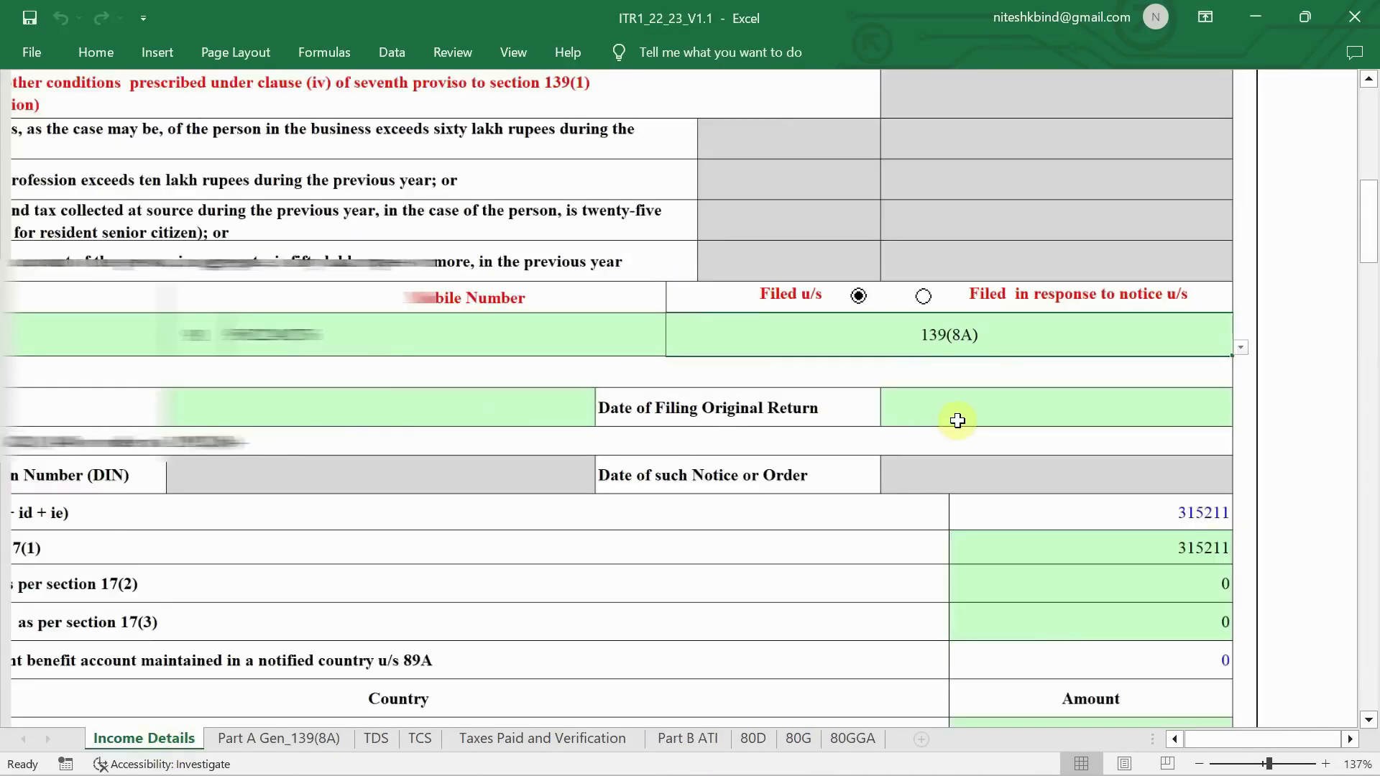
{"action": "scroll", "coordinate": [958, 421], "scroll_direction": "down", "scroll_amount": 4, "text": "ctrl"}
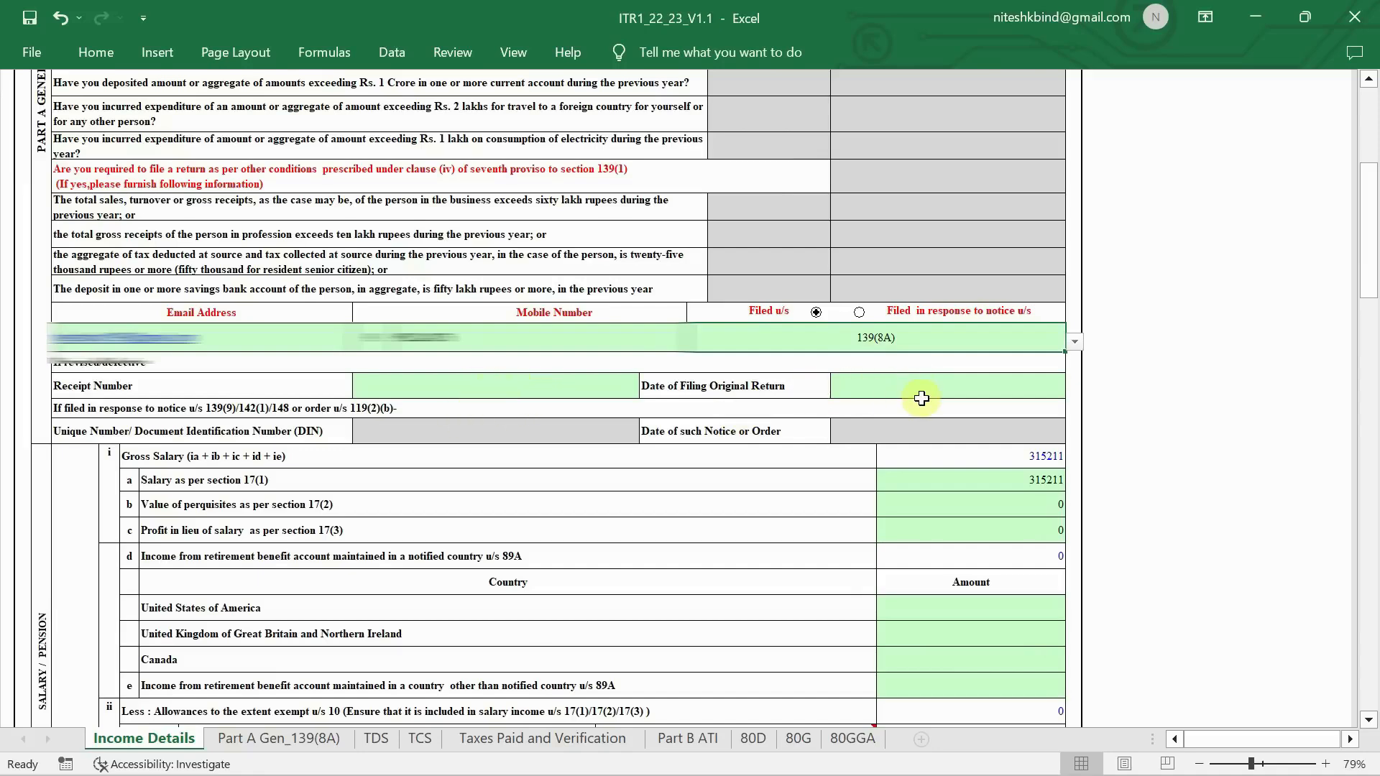
{"action": "scroll", "coordinate": [922, 398], "scroll_direction": "down", "scroll_amount": 2}
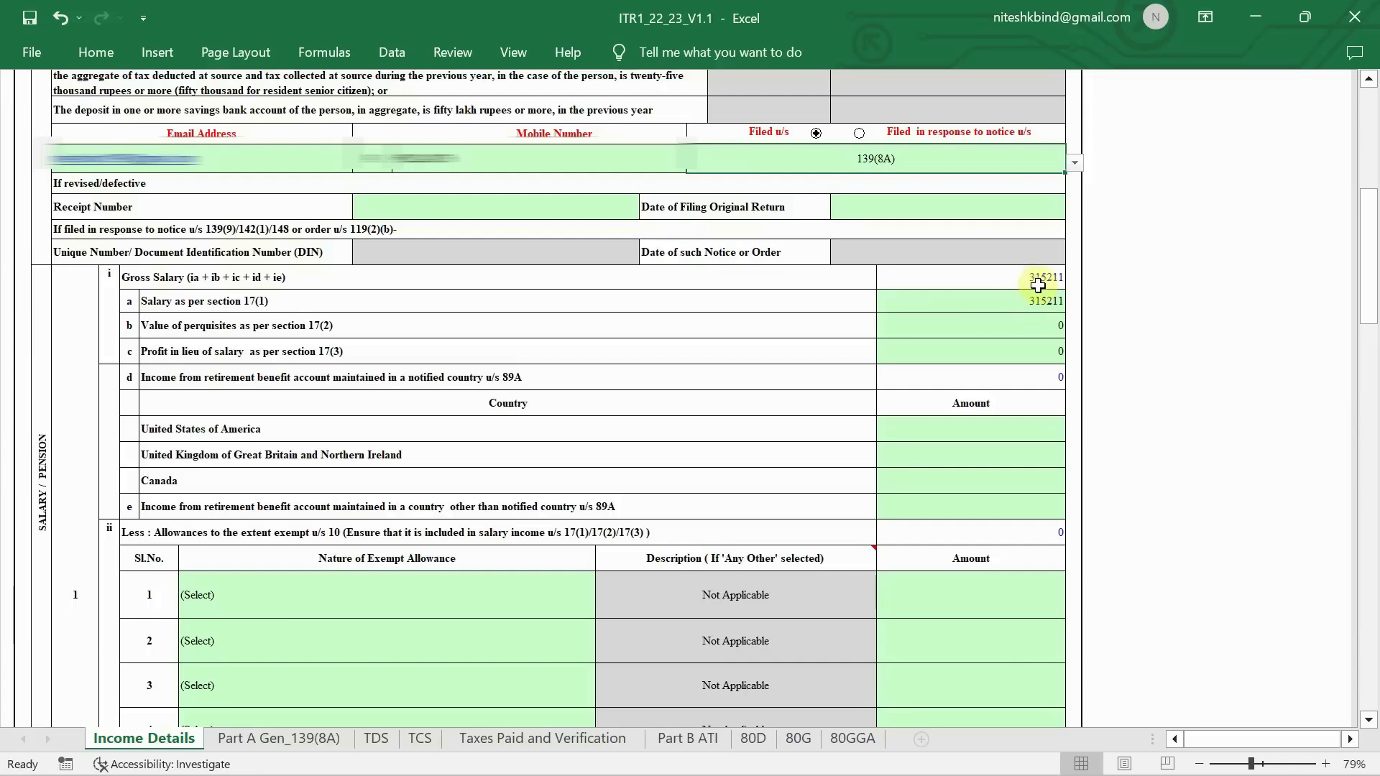
{"action": "scroll", "coordinate": [1019, 310], "scroll_direction": "up", "scroll_amount": 2}
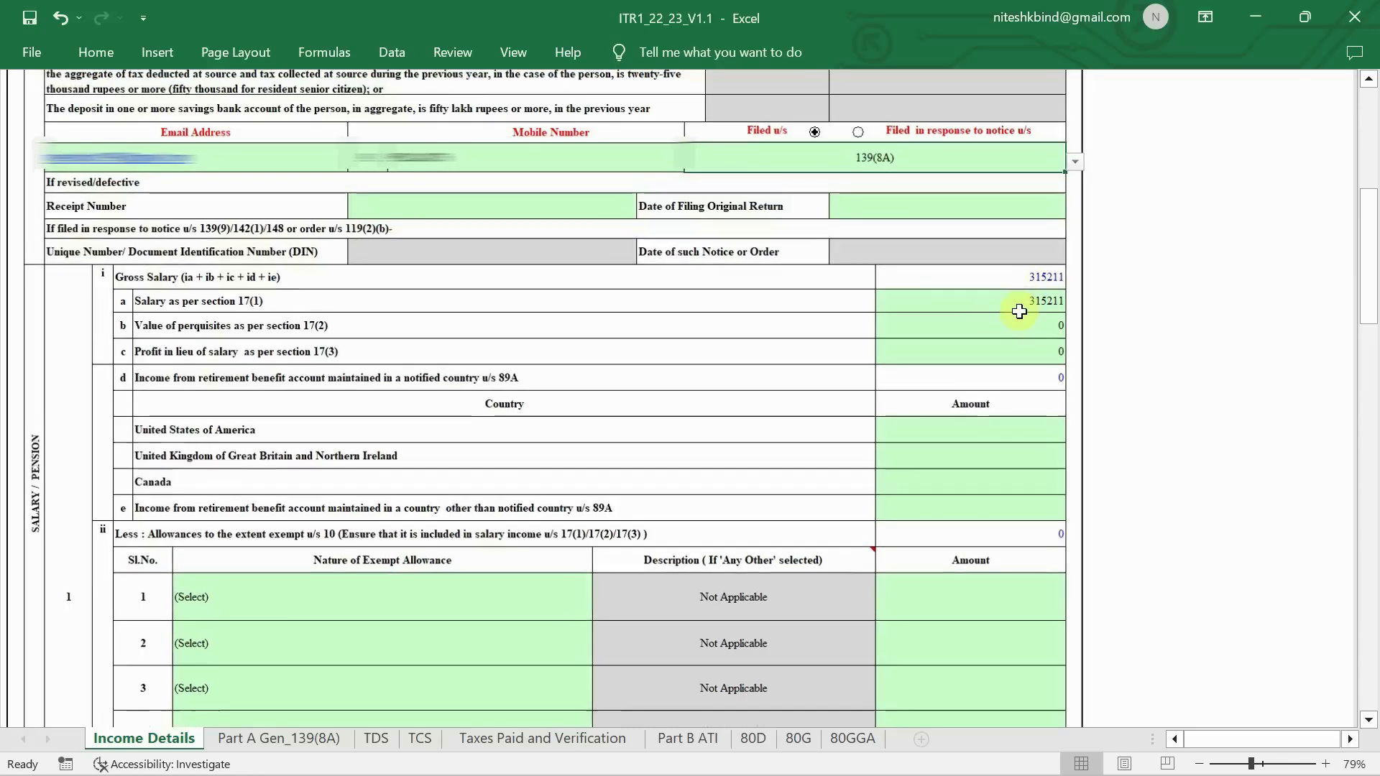
{"action": "scroll", "coordinate": [1020, 311], "scroll_direction": "left", "scroll_amount": 3}
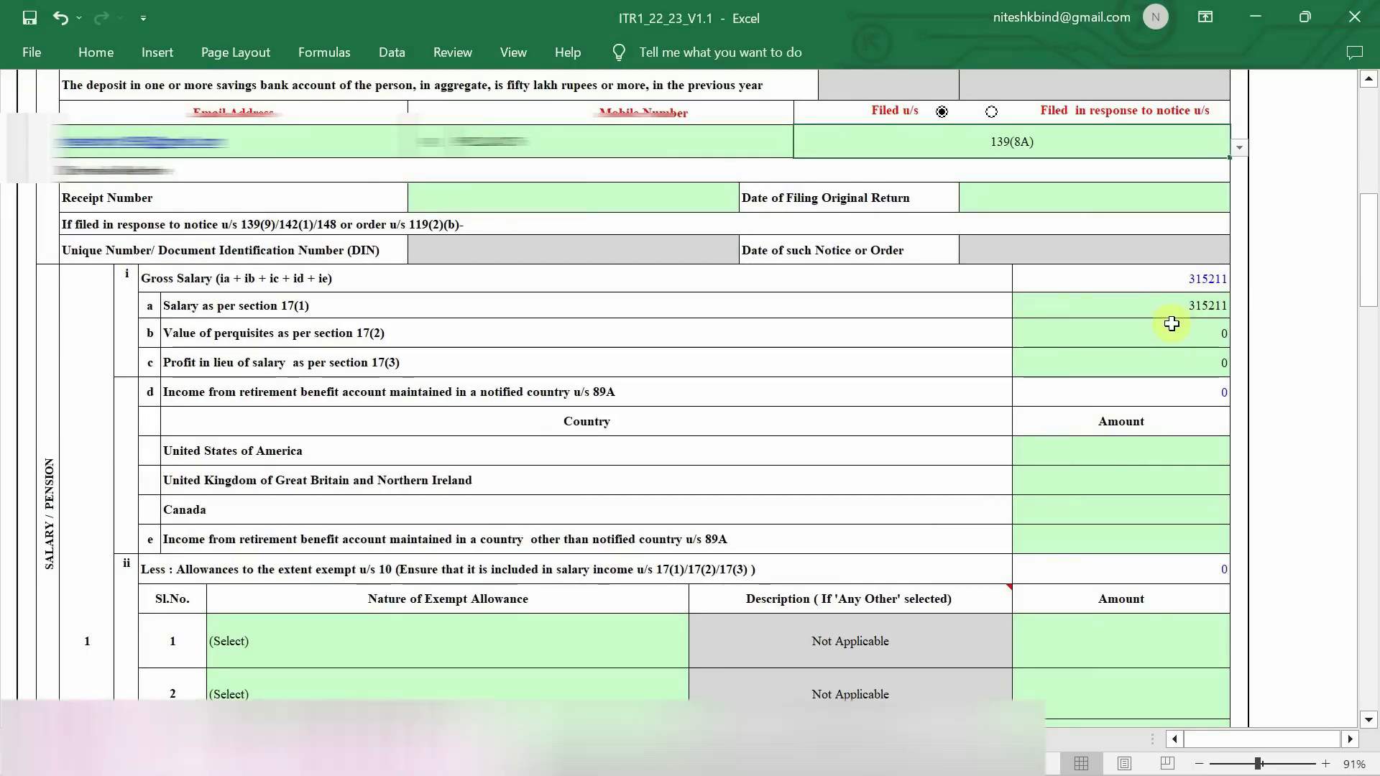
{"action": "scroll", "coordinate": [1197, 314], "scroll_direction": "down", "scroll_amount": 5}
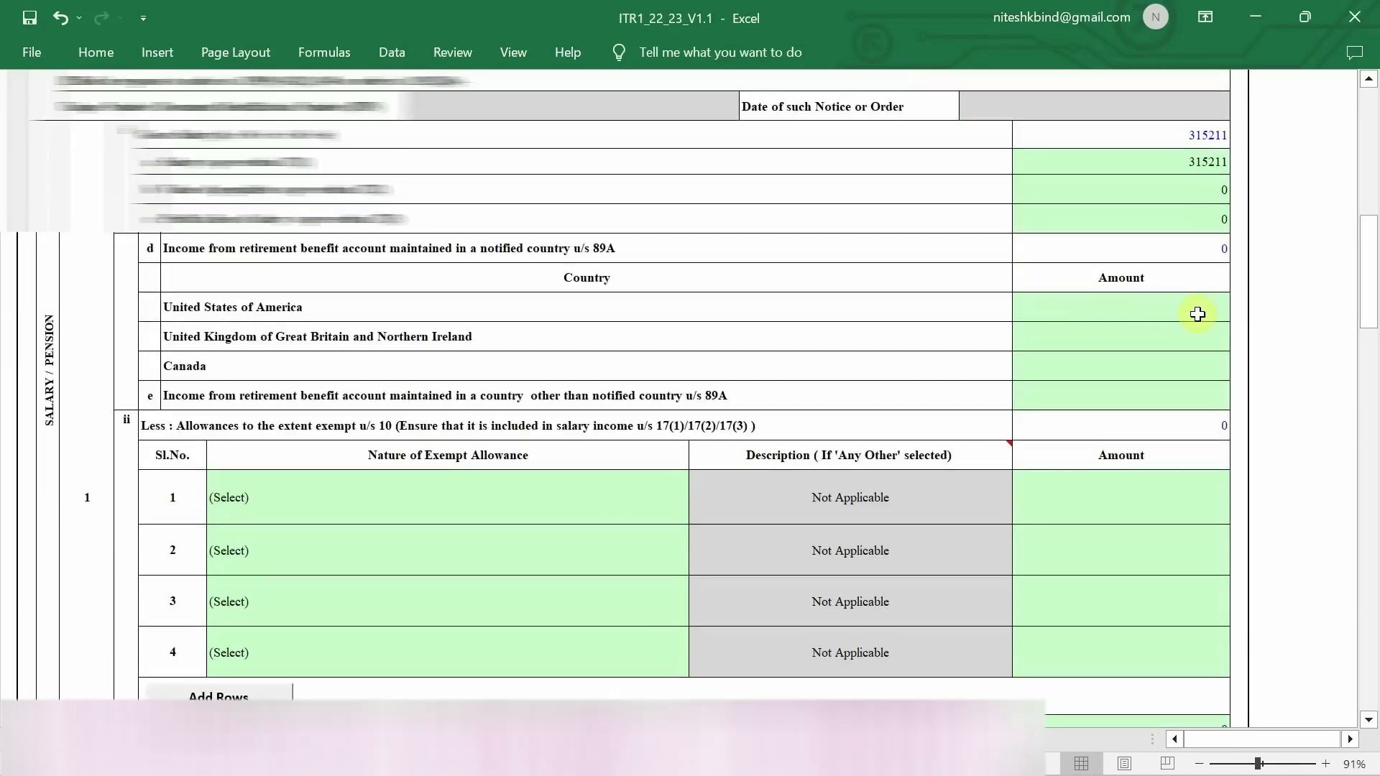
{"action": "scroll", "coordinate": [1197, 314], "scroll_direction": "up", "scroll_amount": 2}
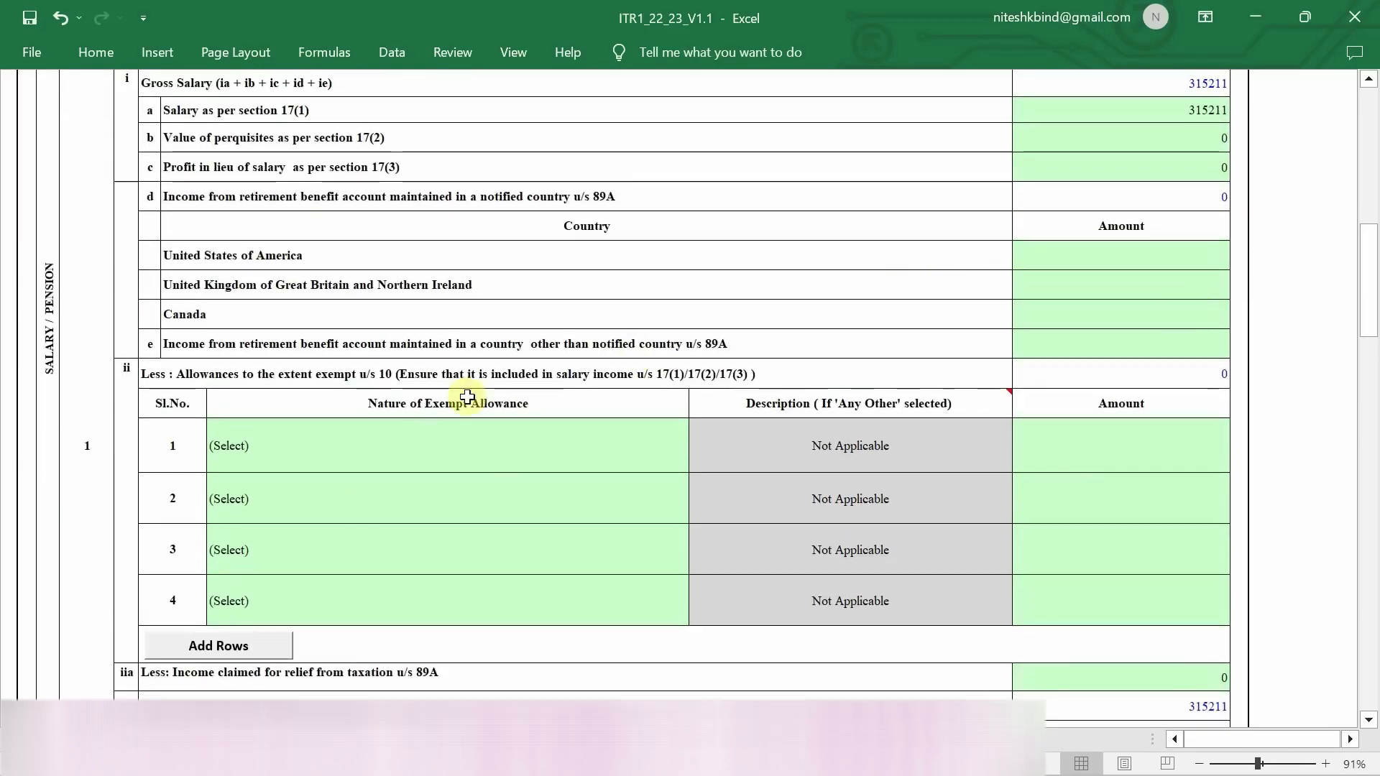
{"action": "left_click", "coordinate": [427, 450]}
{"action": "left_click", "coordinate": [703, 466]}
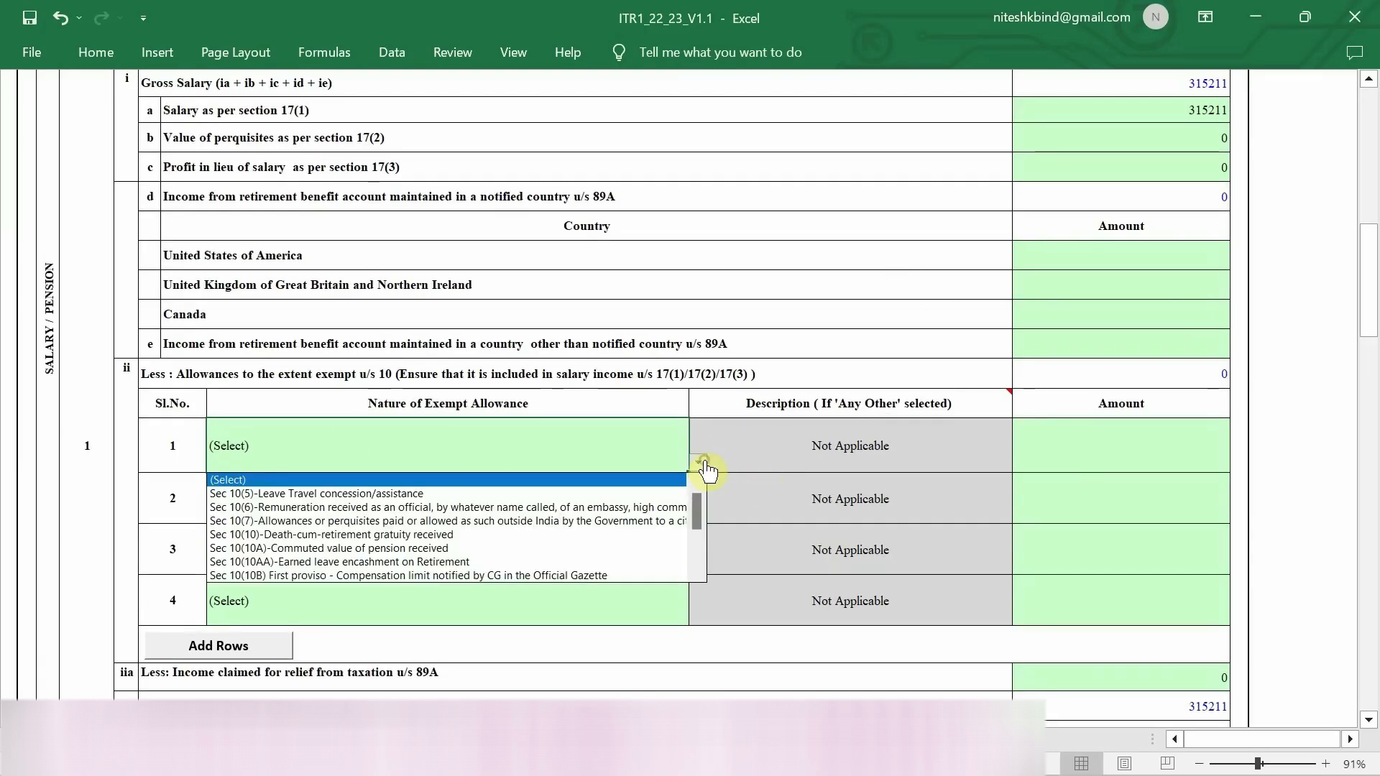
{"action": "left_click", "coordinate": [671, 445]}
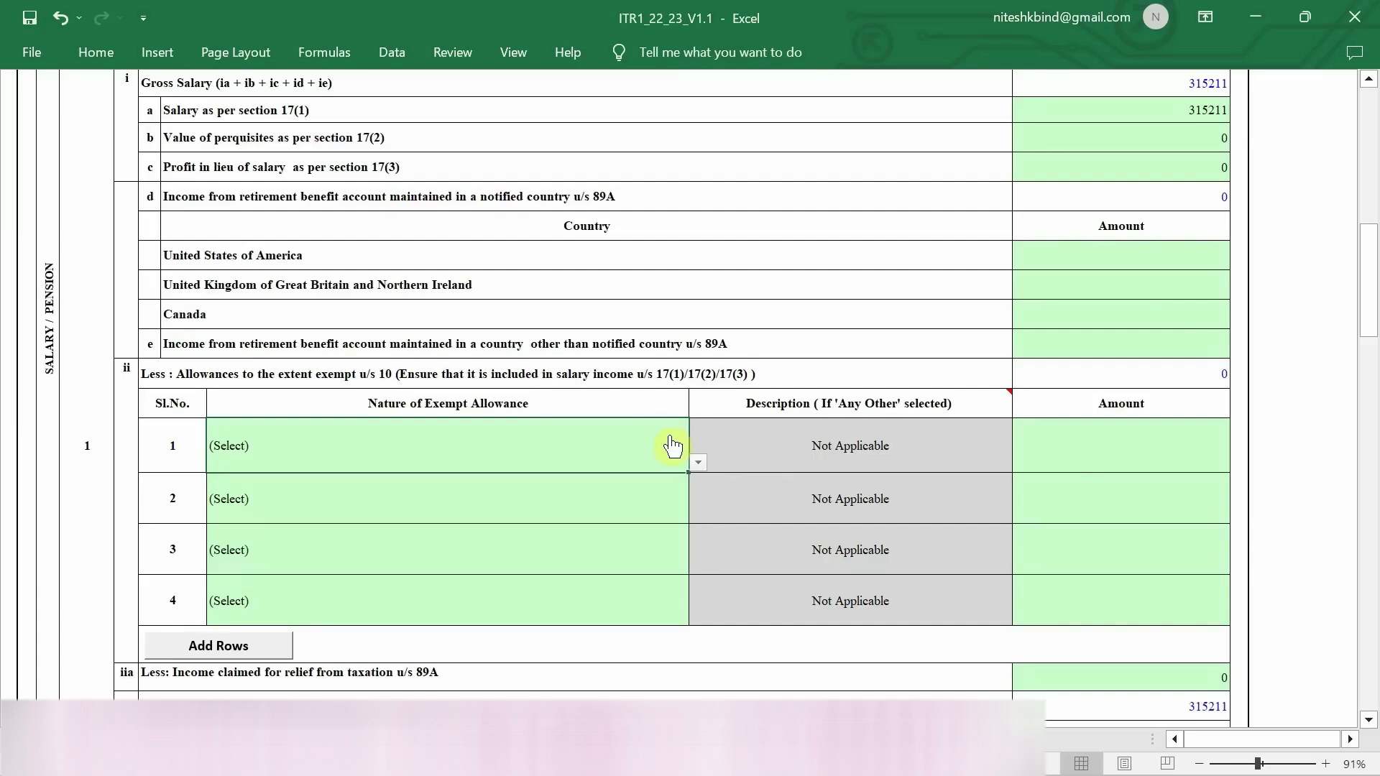
{"action": "scroll", "coordinate": [1044, 468], "scroll_direction": "down", "scroll_amount": 2}
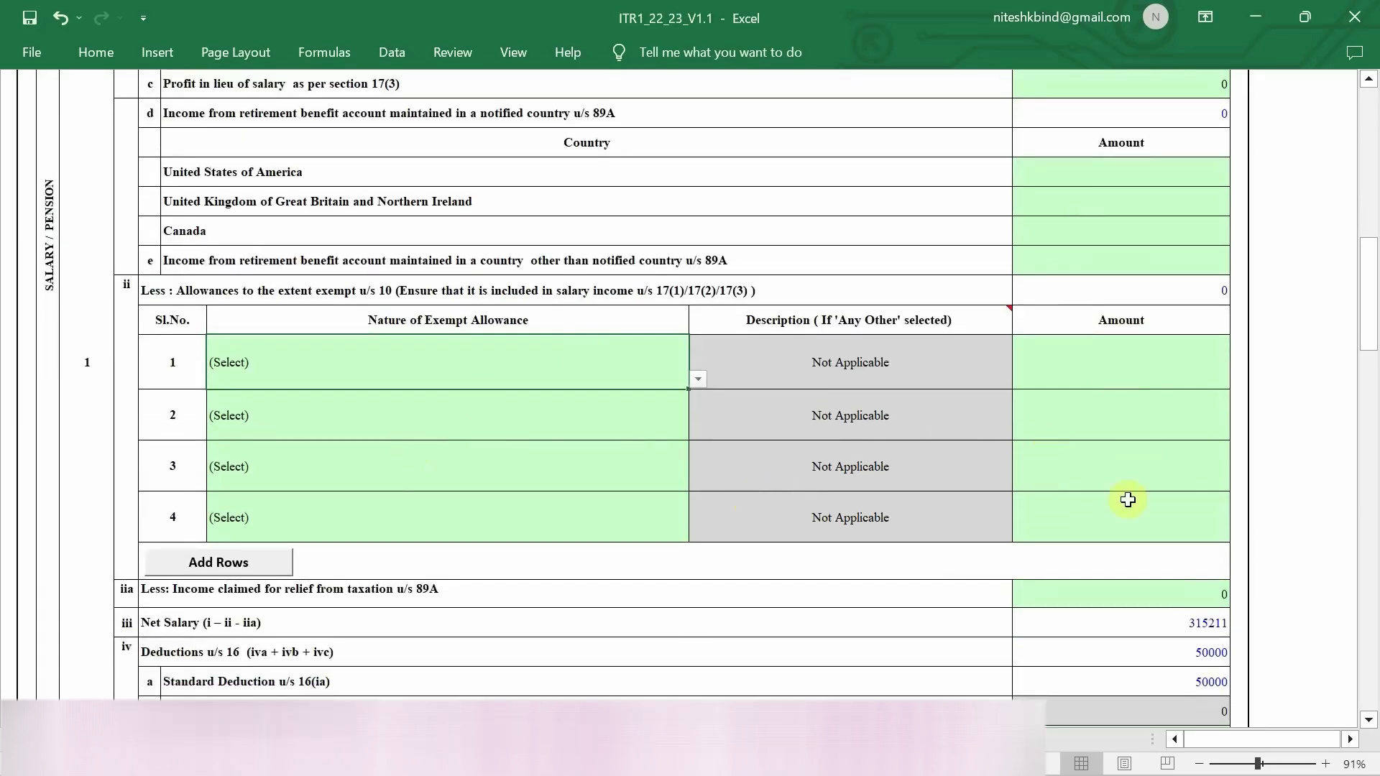
{"action": "scroll", "coordinate": [1159, 565], "scroll_direction": "down", "scroll_amount": 3}
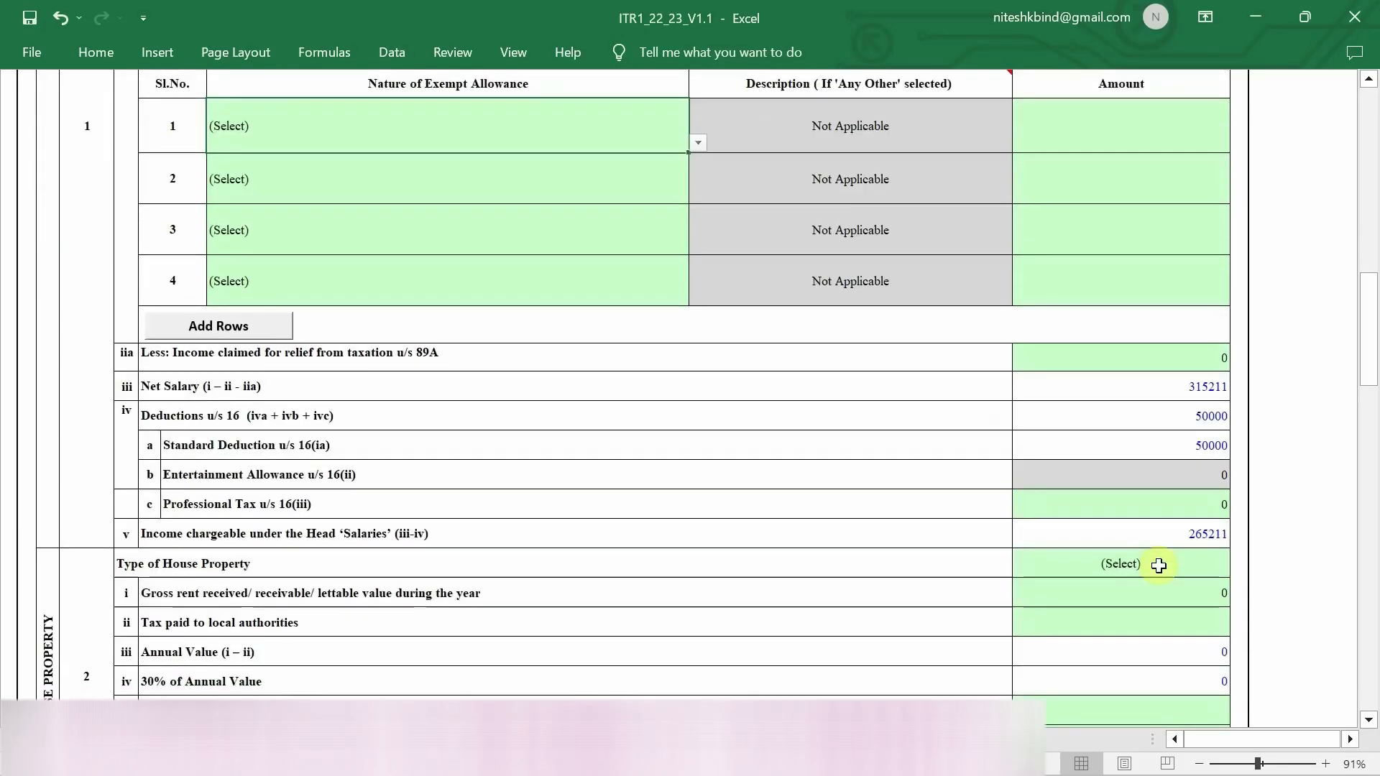
{"action": "scroll", "coordinate": [1159, 566], "scroll_direction": "down", "scroll_amount": 3}
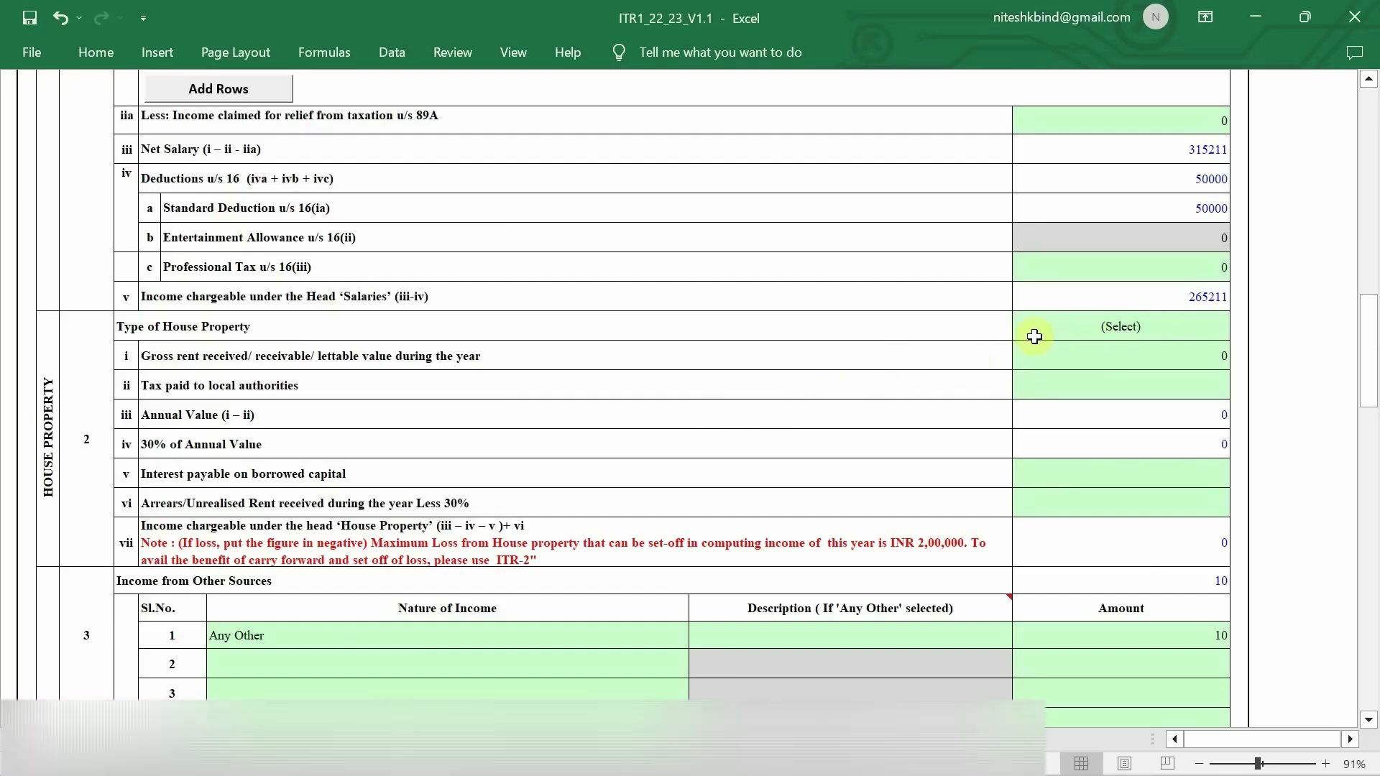
{"action": "scroll", "coordinate": [780, 437], "scroll_direction": "down", "scroll_amount": 2}
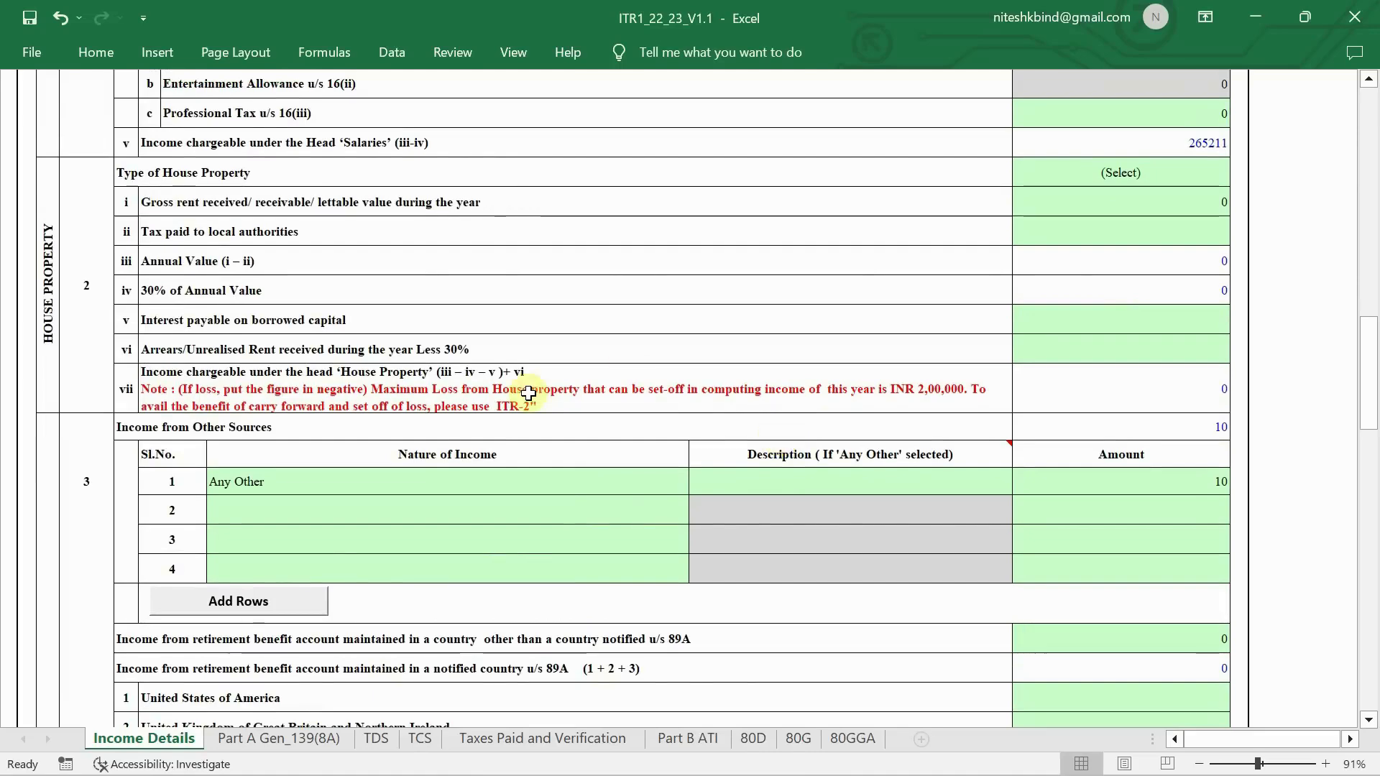
{"action": "scroll", "coordinate": [539, 381], "scroll_direction": "down", "scroll_amount": 1}
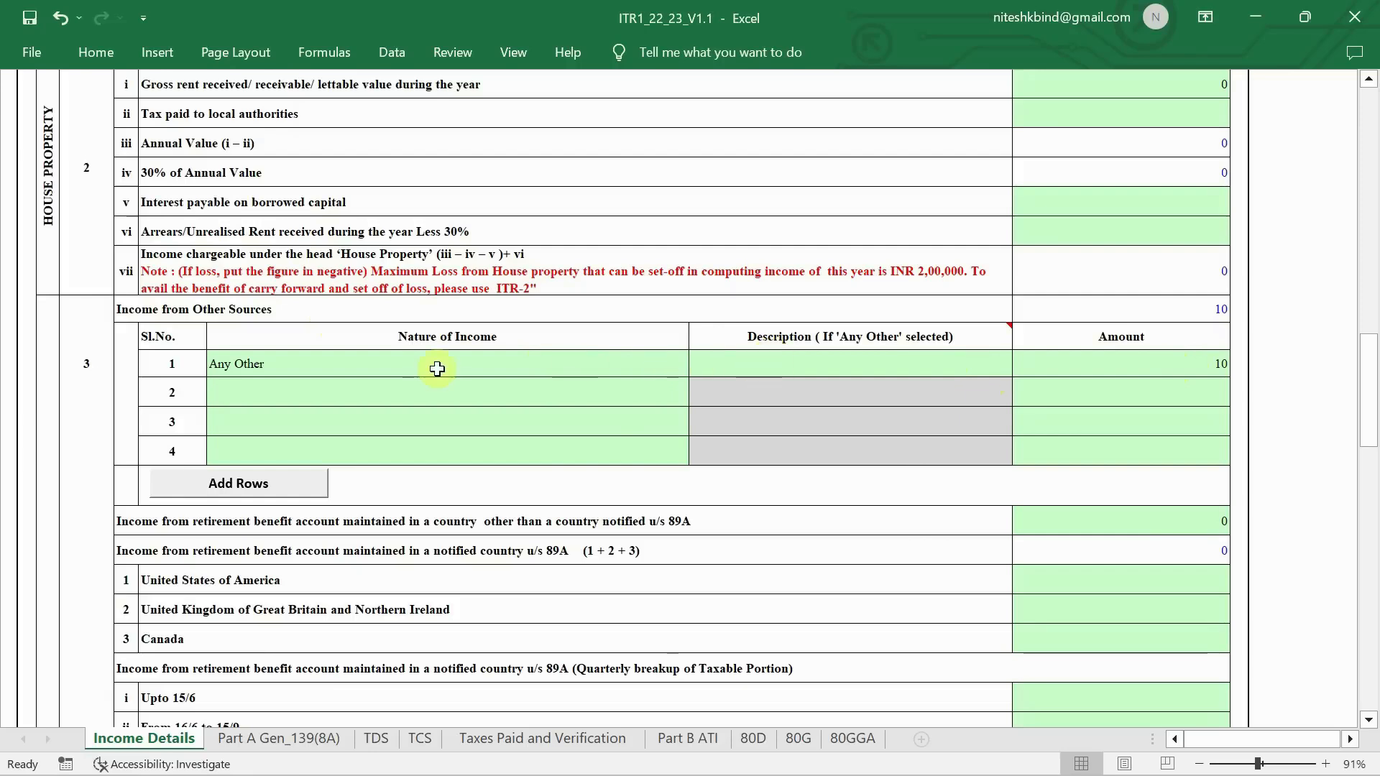
- Enter 'Other Income' as the description in row 1 of Other Sources
{"action": "double_click", "coordinate": [747, 366]}
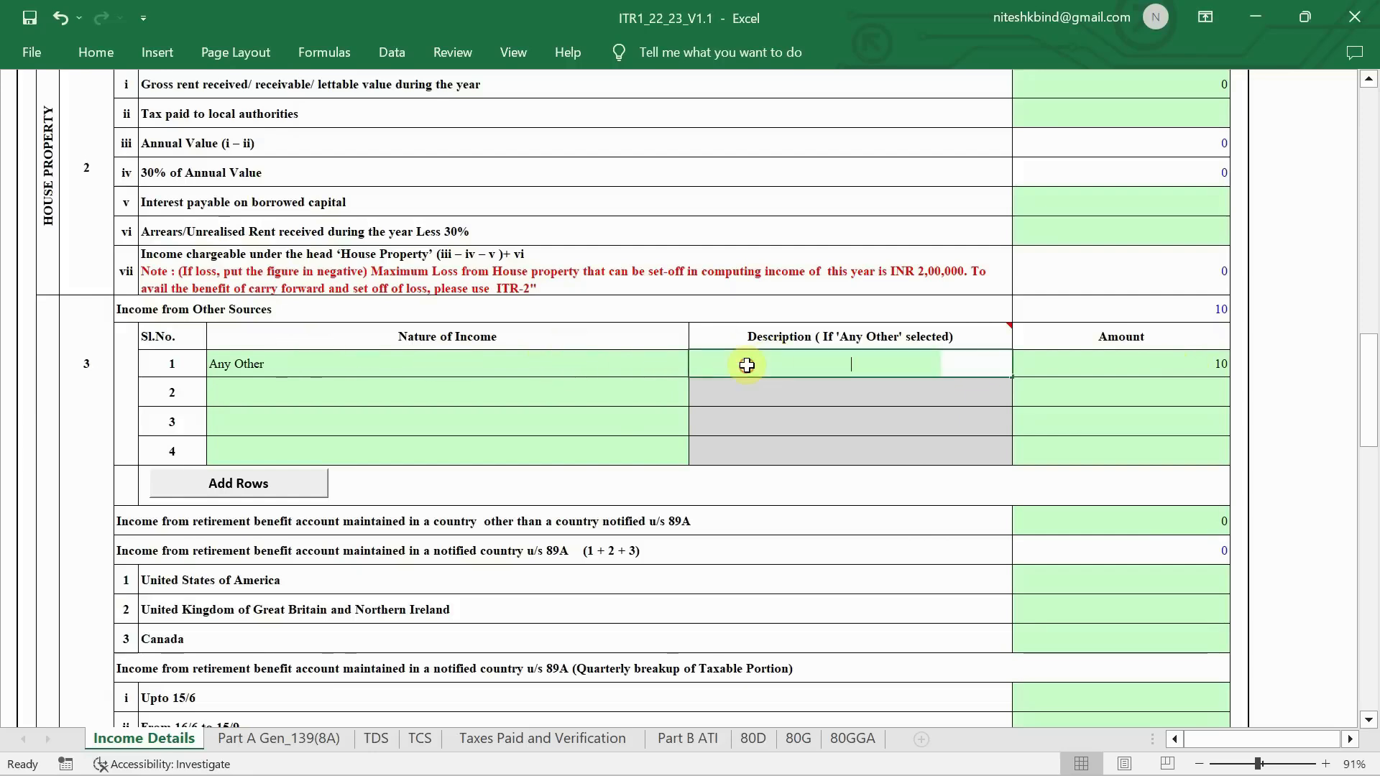
{"action": "type", "text": "Other Income"}
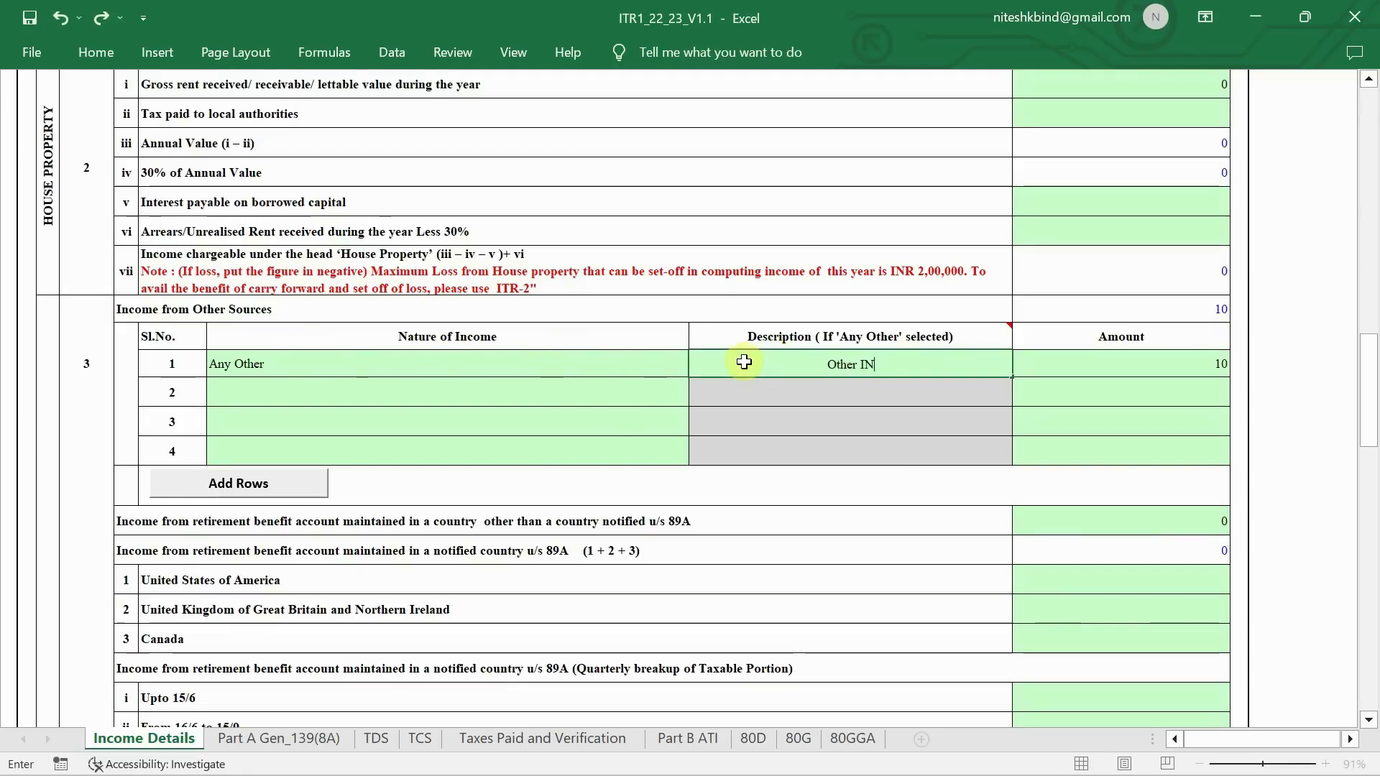
{"action": "left_click", "coordinate": [539, 409]}
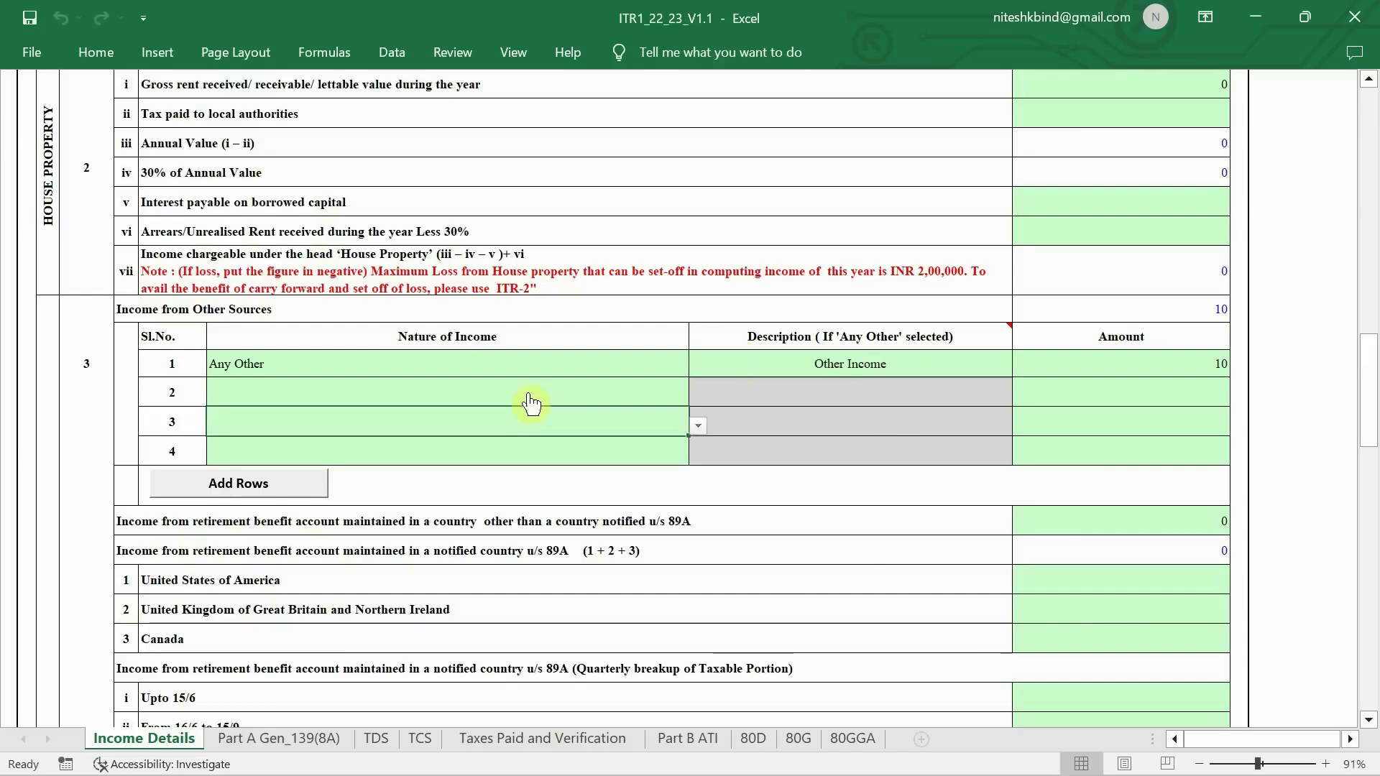
- Add a row 2 Any Other entry, 'Commission Income', with an amount of 15000
{"action": "key", "text": "alt+Down"}
{"action": "left_click", "coordinate": [586, 413]}
{"action": "left_click", "coordinate": [617, 388]}
{"action": "left_click", "coordinate": [703, 395]}
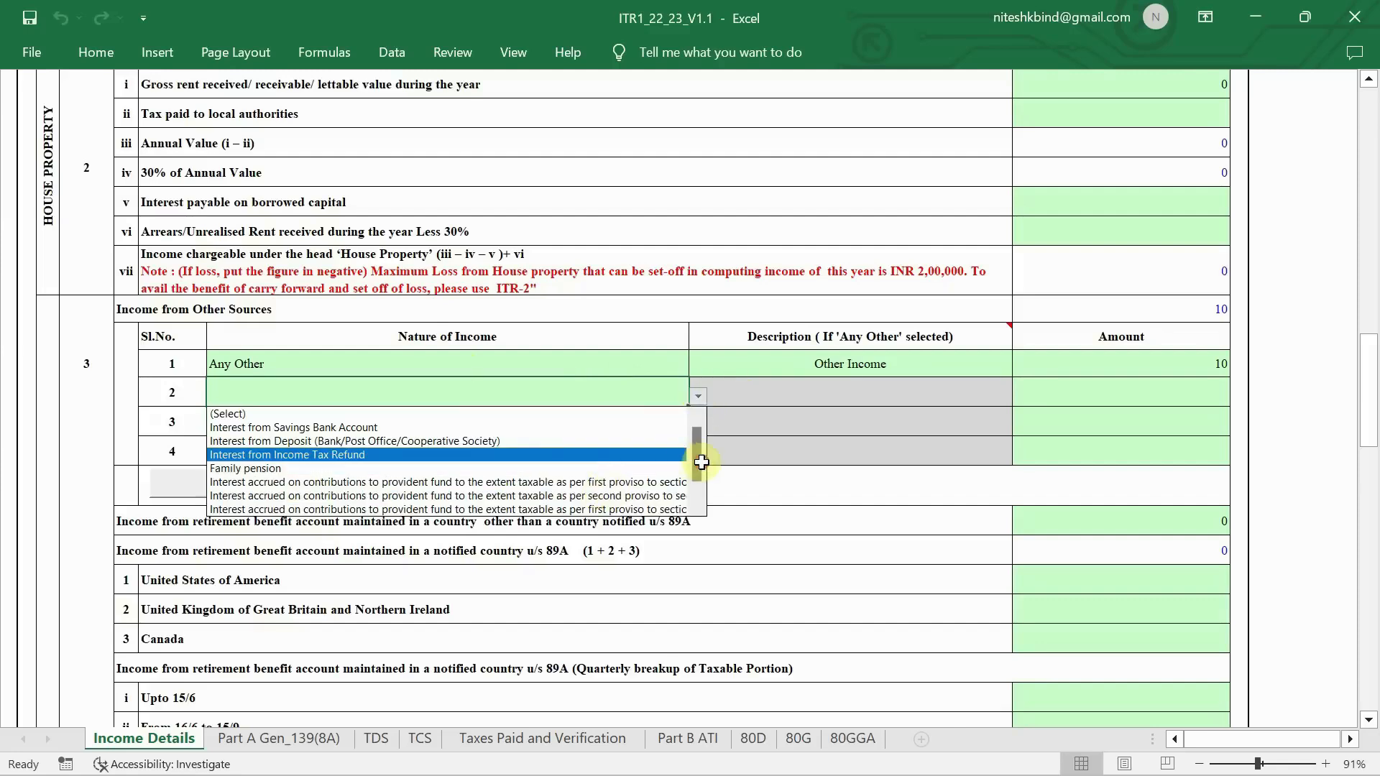
{"action": "scroll", "coordinate": [702, 462], "scroll_direction": "down", "scroll_amount": 1}
{"action": "left_click", "coordinate": [624, 510]}
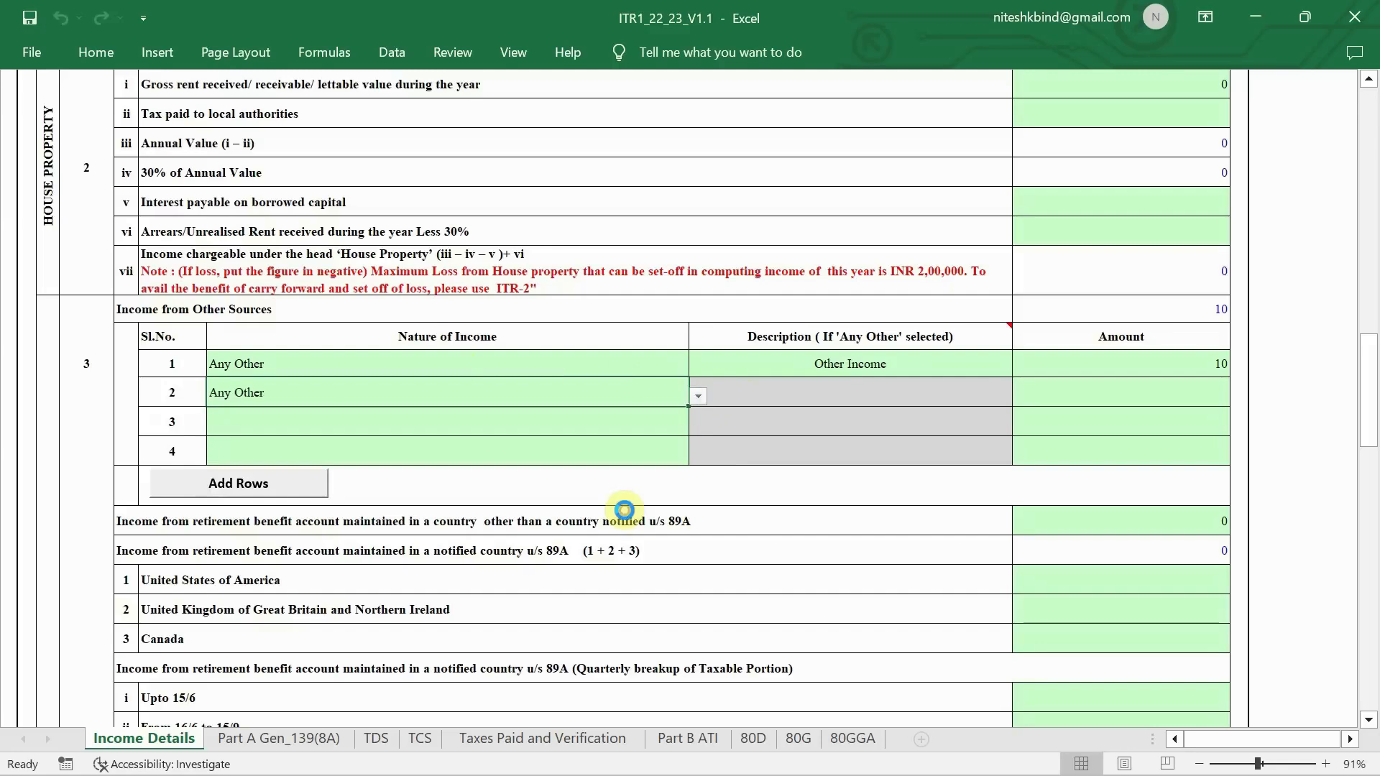
{"action": "left_click", "coordinate": [748, 388]}
{"action": "type", "text": "Commission Income"}
{"action": "key", "text": "Tab"}
{"action": "type", "text": "15000"}
{"action": "key", "text": "Return"}
{"action": "scroll", "coordinate": [1232, 416], "scroll_direction": "down", "scroll_amount": 2}
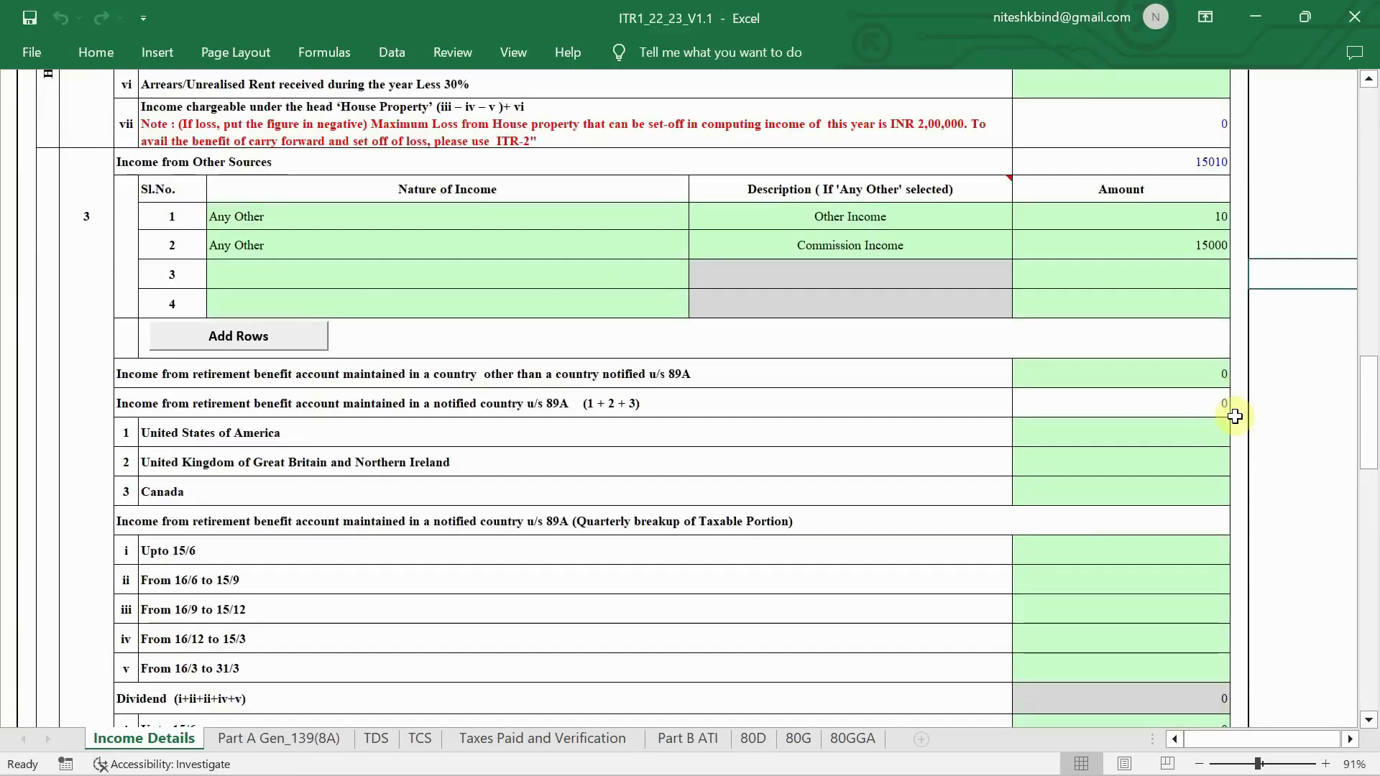
- Scroll the Income Details sheet to review the Other Sources total of 15010 and the deductions
{"action": "scroll", "coordinate": [1234, 414], "scroll_direction": "down", "scroll_amount": 1}
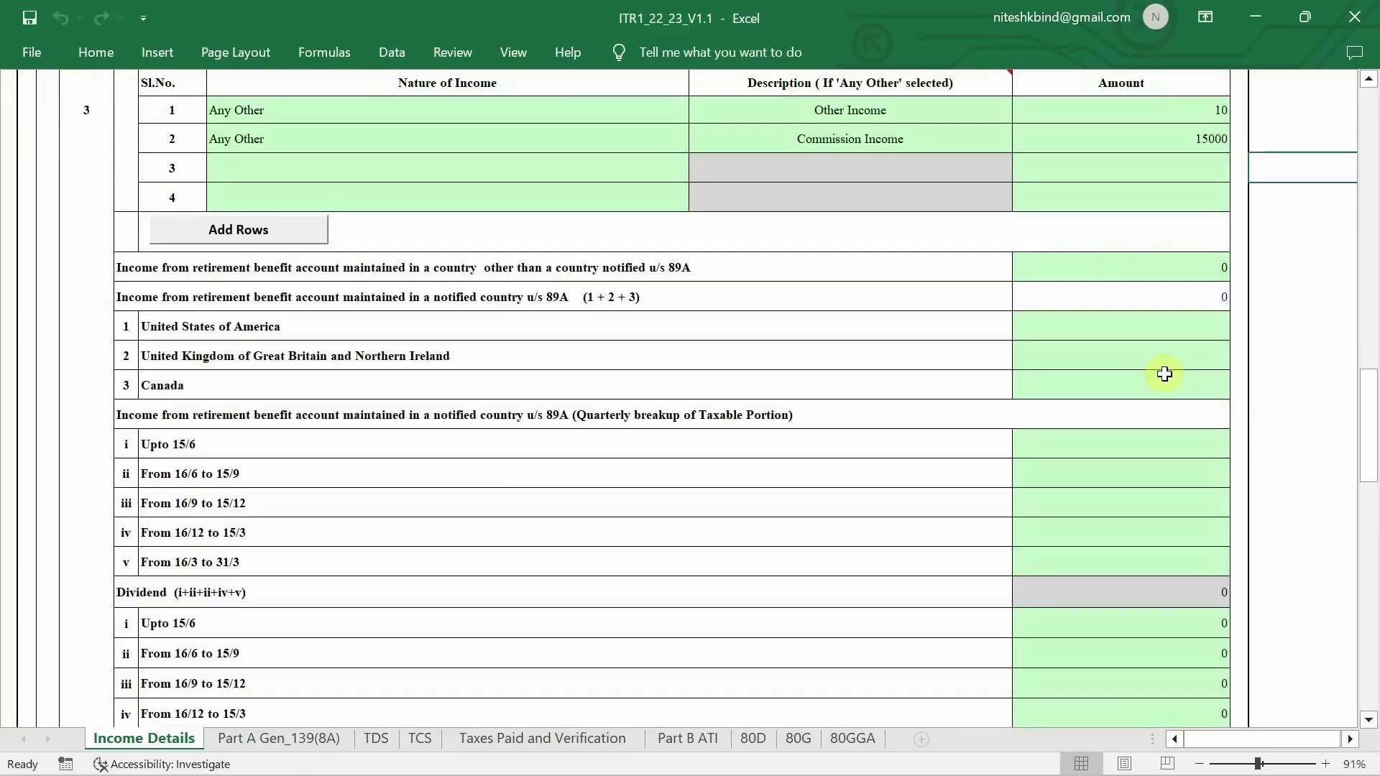
{"action": "scroll", "coordinate": [1164, 374], "scroll_direction": "down", "scroll_amount": 6}
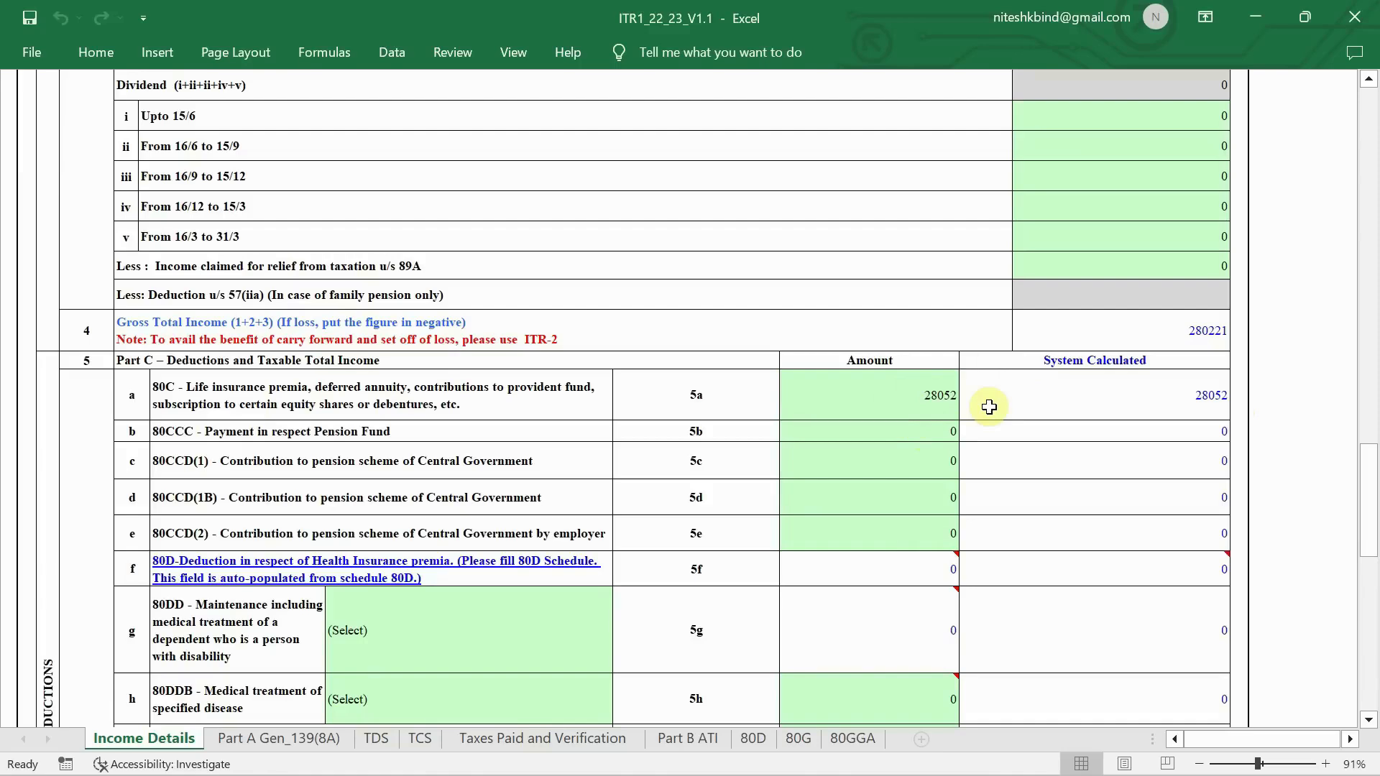
{"action": "scroll", "coordinate": [989, 406], "scroll_direction": "down", "scroll_amount": 2}
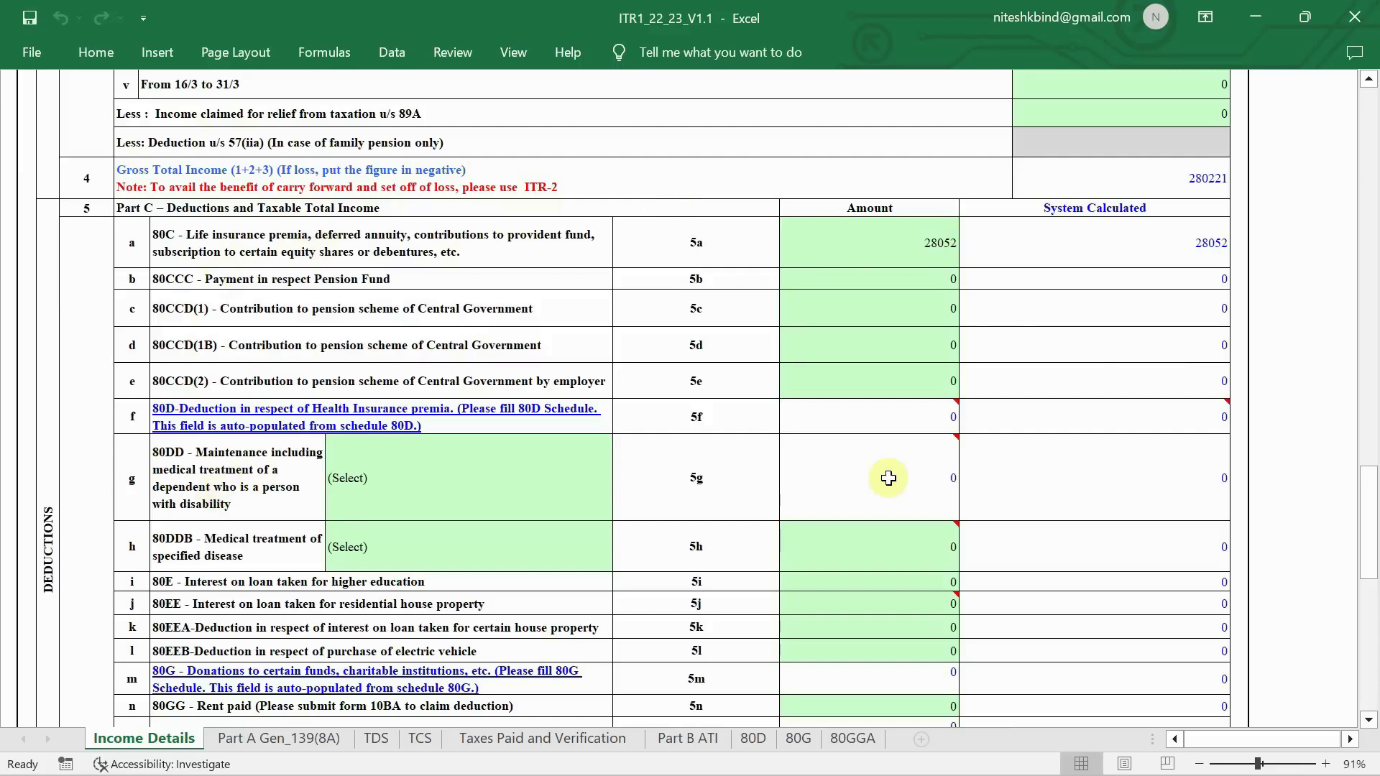
{"action": "mouse_move", "coordinate": [888, 478]}
{"action": "scroll", "coordinate": [889, 478], "scroll_direction": "down", "scroll_amount": 4}
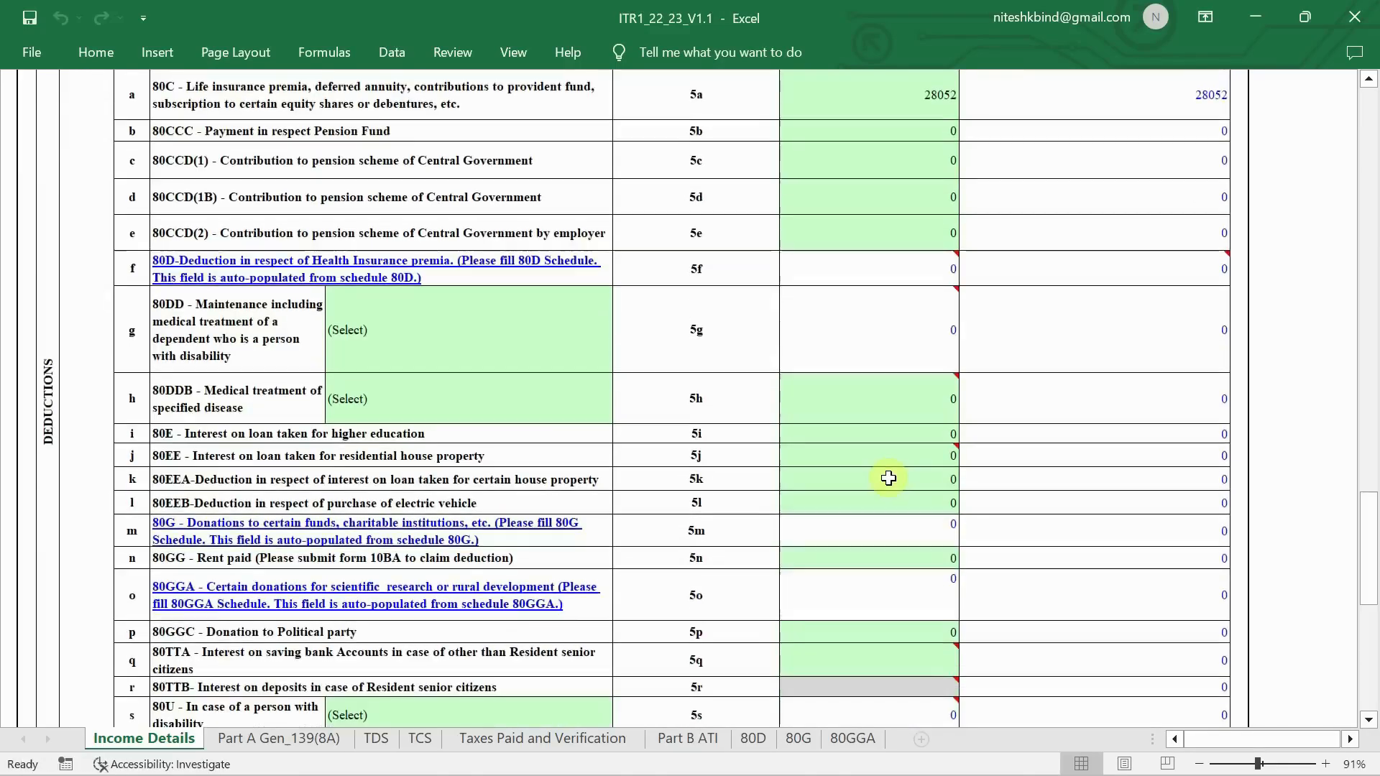
{"action": "scroll", "coordinate": [888, 478], "scroll_direction": "down", "scroll_amount": 2}
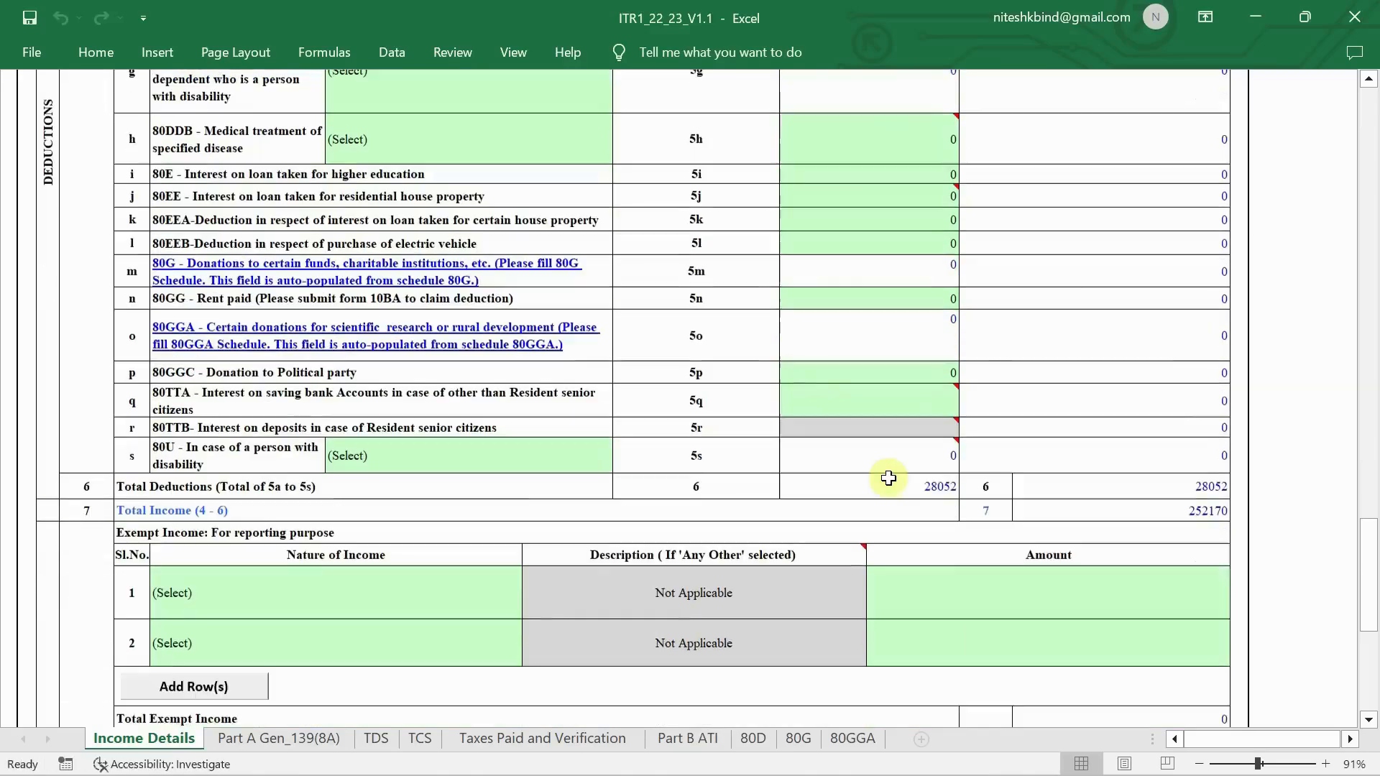
{"action": "scroll", "coordinate": [888, 478], "scroll_direction": "up", "scroll_amount": 6}
{"action": "scroll", "coordinate": [990, 498], "scroll_direction": "down", "scroll_amount": 6}
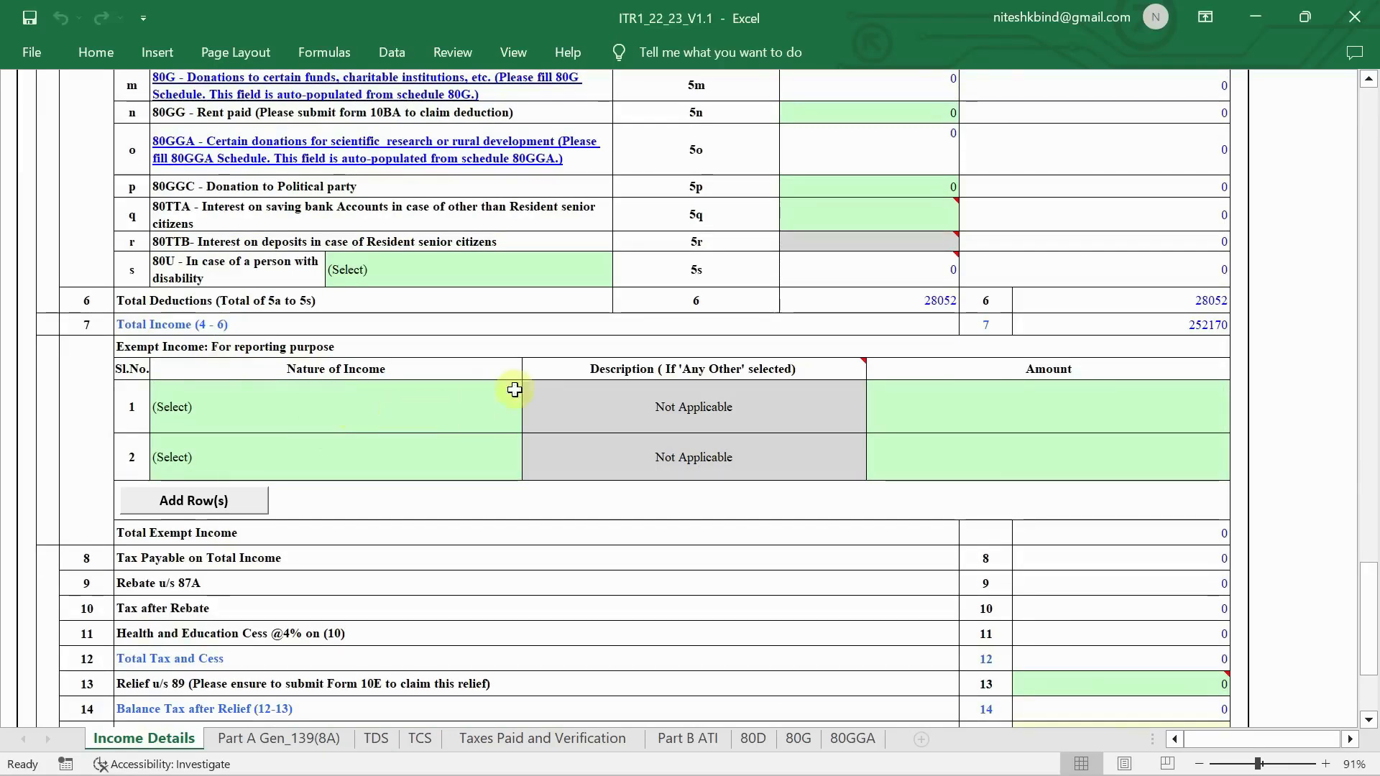
{"action": "scroll", "coordinate": [970, 424], "scroll_direction": "down", "scroll_amount": 3}
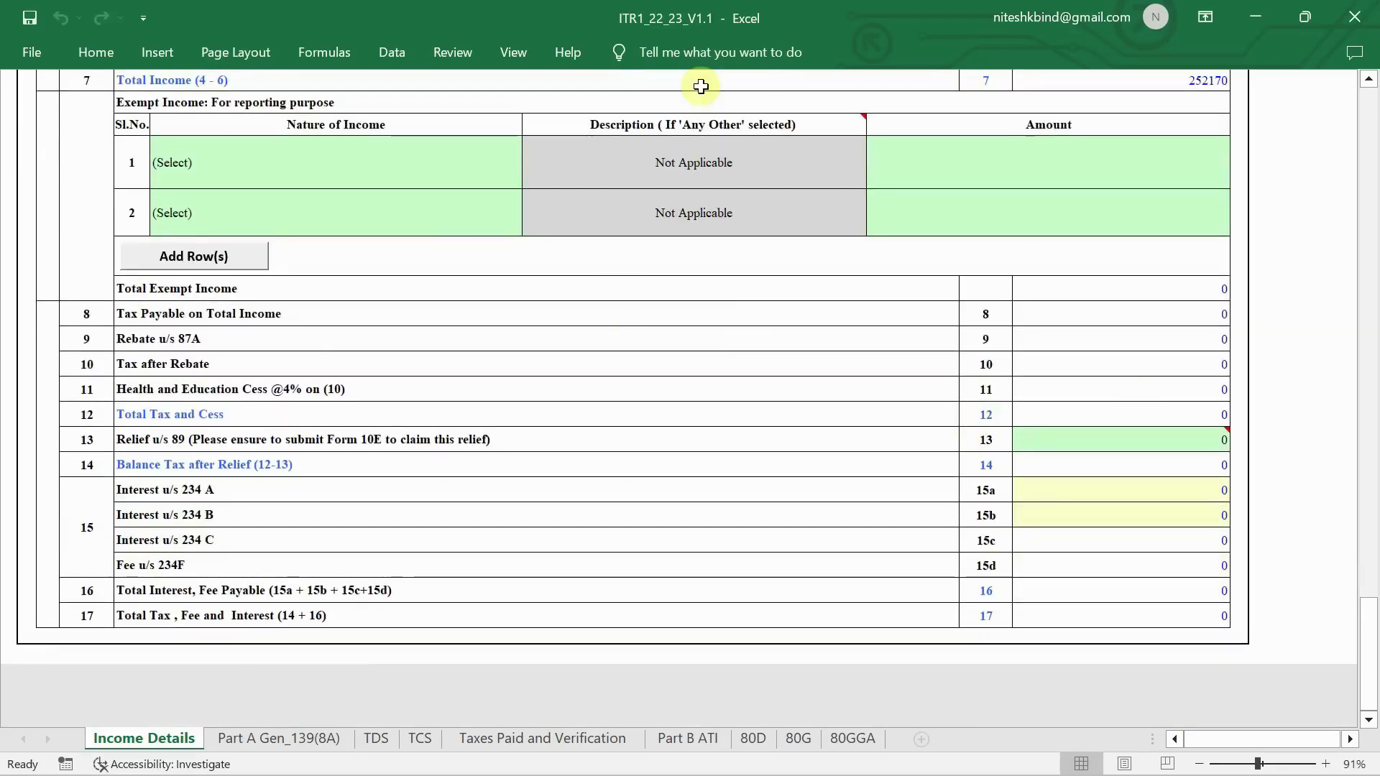
{"action": "scroll", "coordinate": [701, 86], "scroll_direction": "up", "scroll_amount": 15}
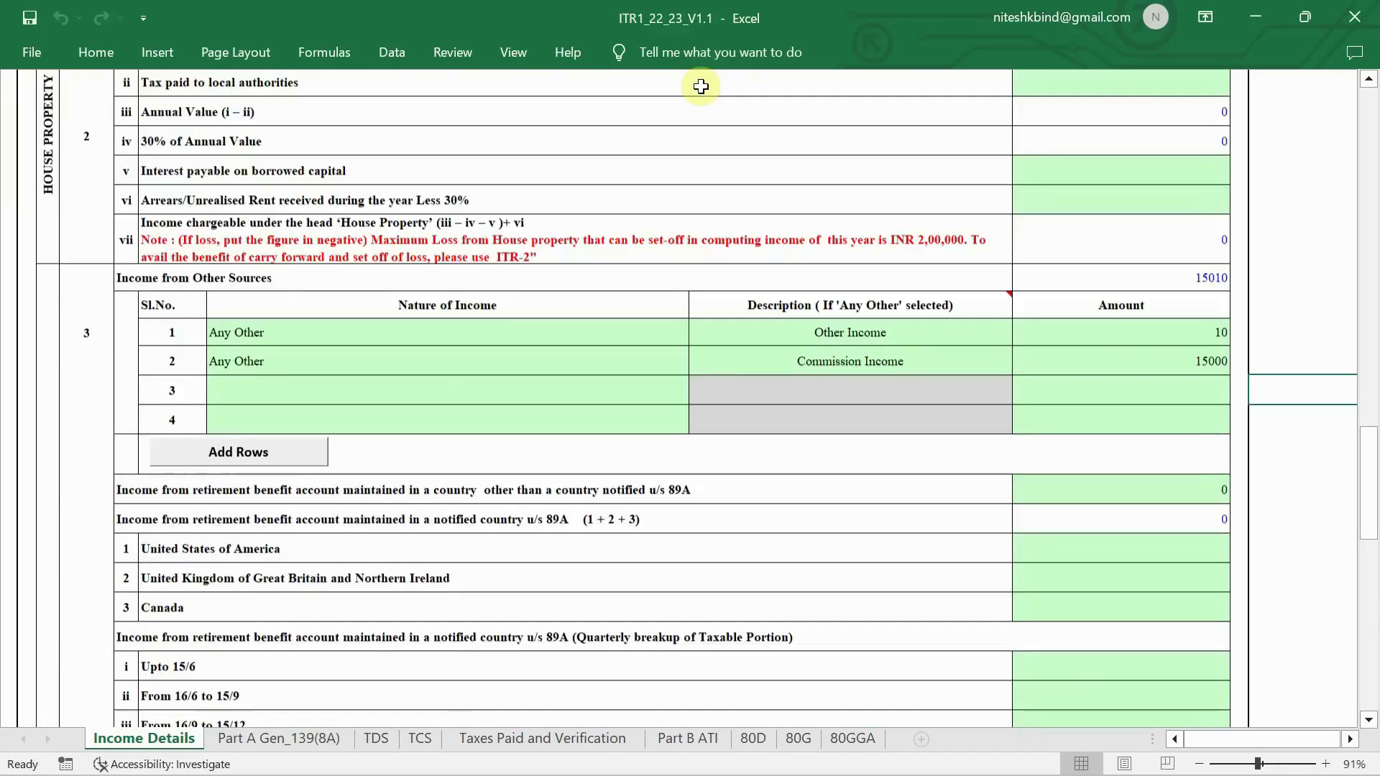
{"action": "scroll", "coordinate": [701, 86], "scroll_direction": "up", "scroll_amount": 12}
{"action": "scroll", "coordinate": [701, 86], "scroll_direction": "down", "scroll_amount": 10}
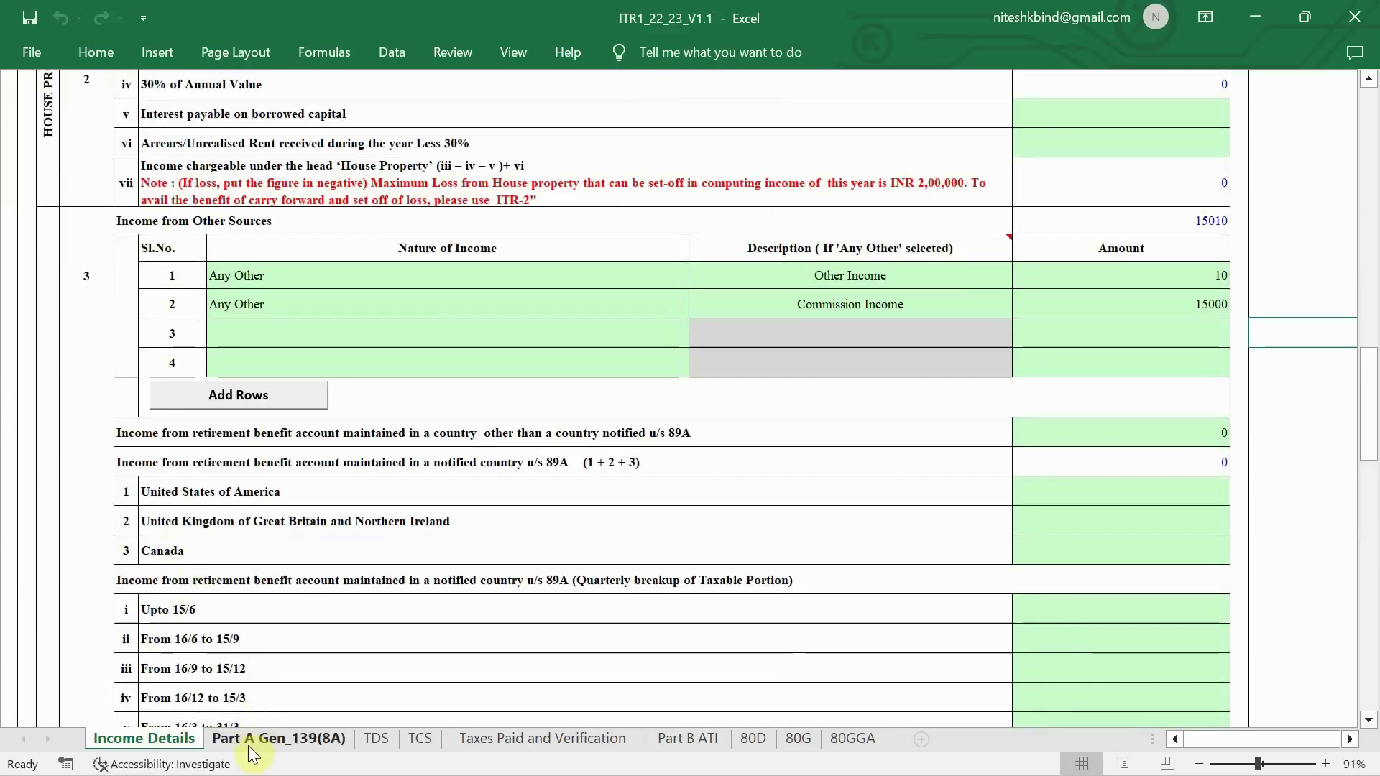
- On the Part A Gen_139(8A) sheet, answer No to A5, return previously filed
{"action": "left_click", "coordinate": [305, 742]}
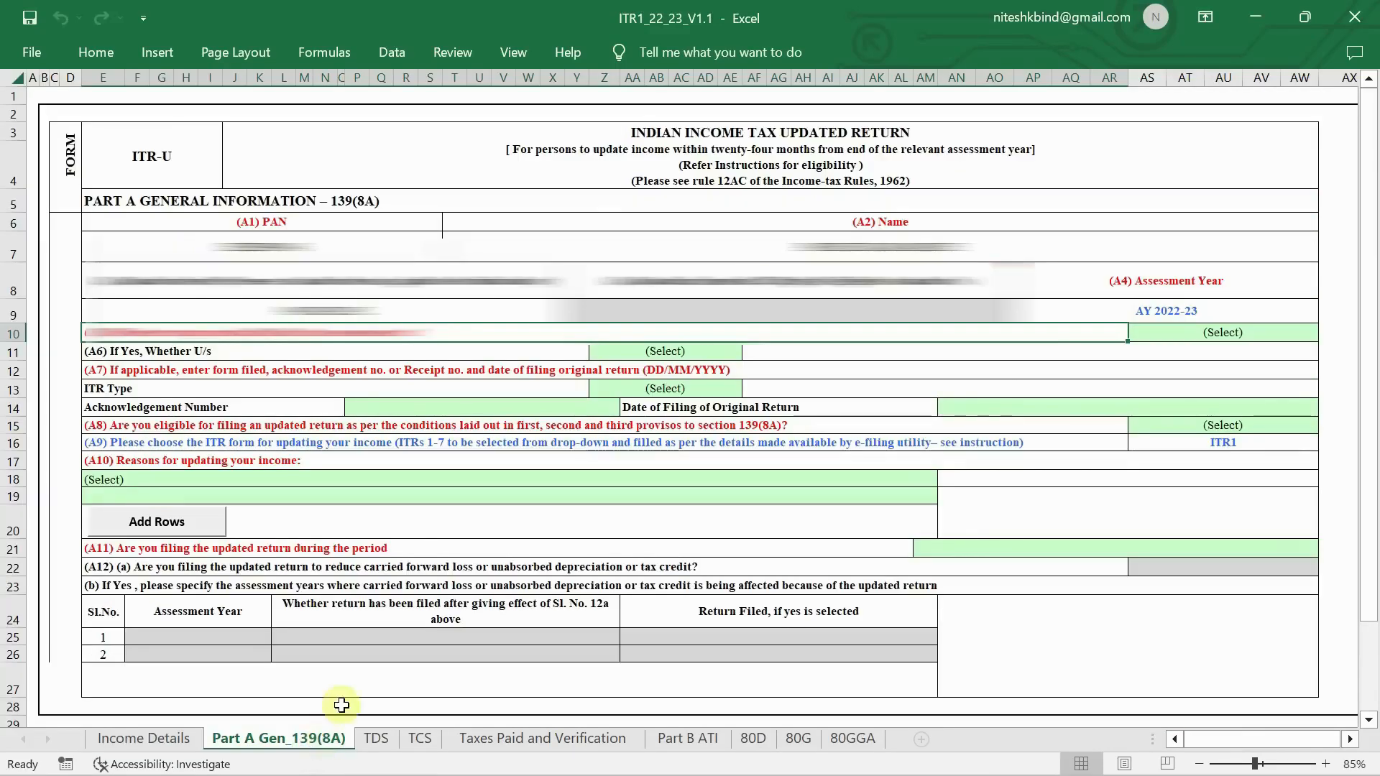
{"action": "scroll", "coordinate": [753, 335], "scroll_direction": "down", "scroll_amount": 1}
{"action": "scroll", "coordinate": [753, 335], "scroll_direction": "down", "scroll_amount": 1}
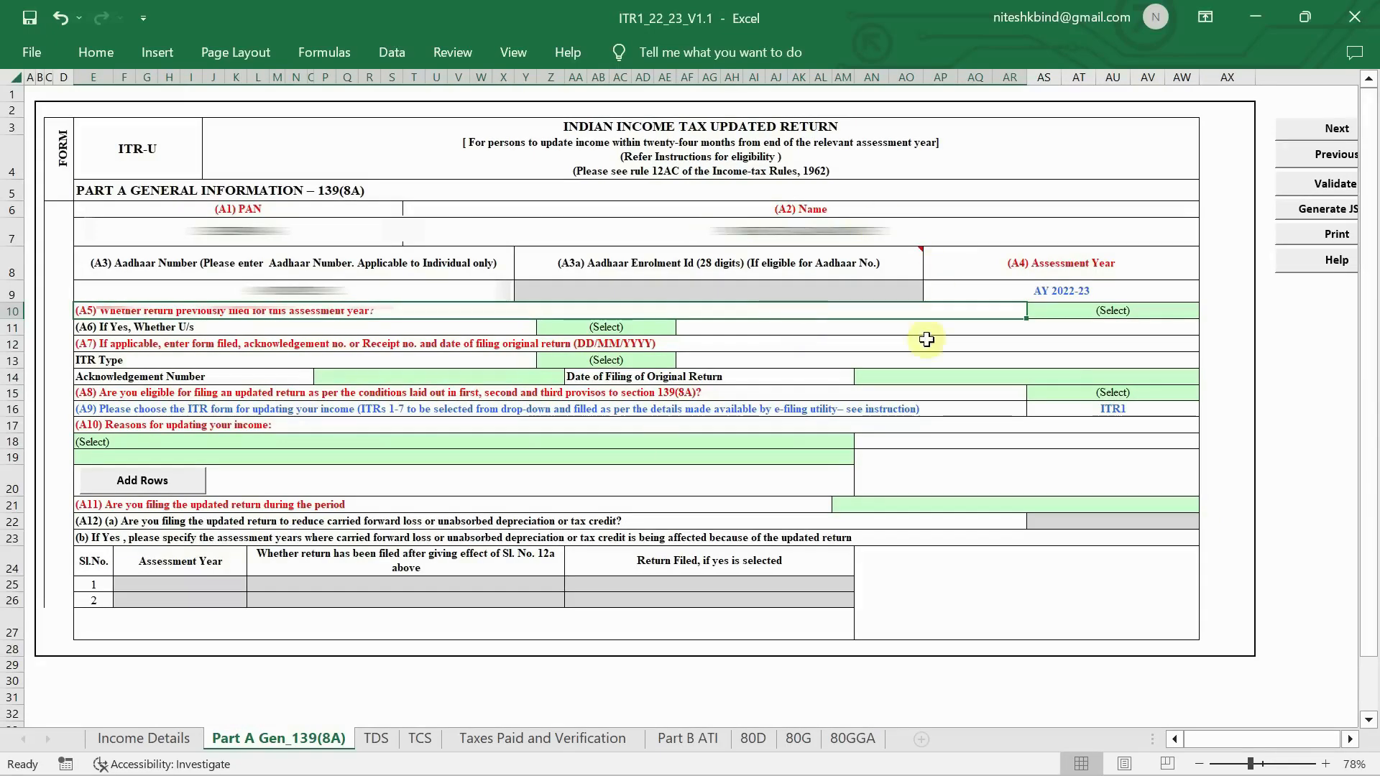
{"action": "scroll", "coordinate": [595, 435], "scroll_direction": "up", "scroll_amount": 1, "text": "ctrl"}
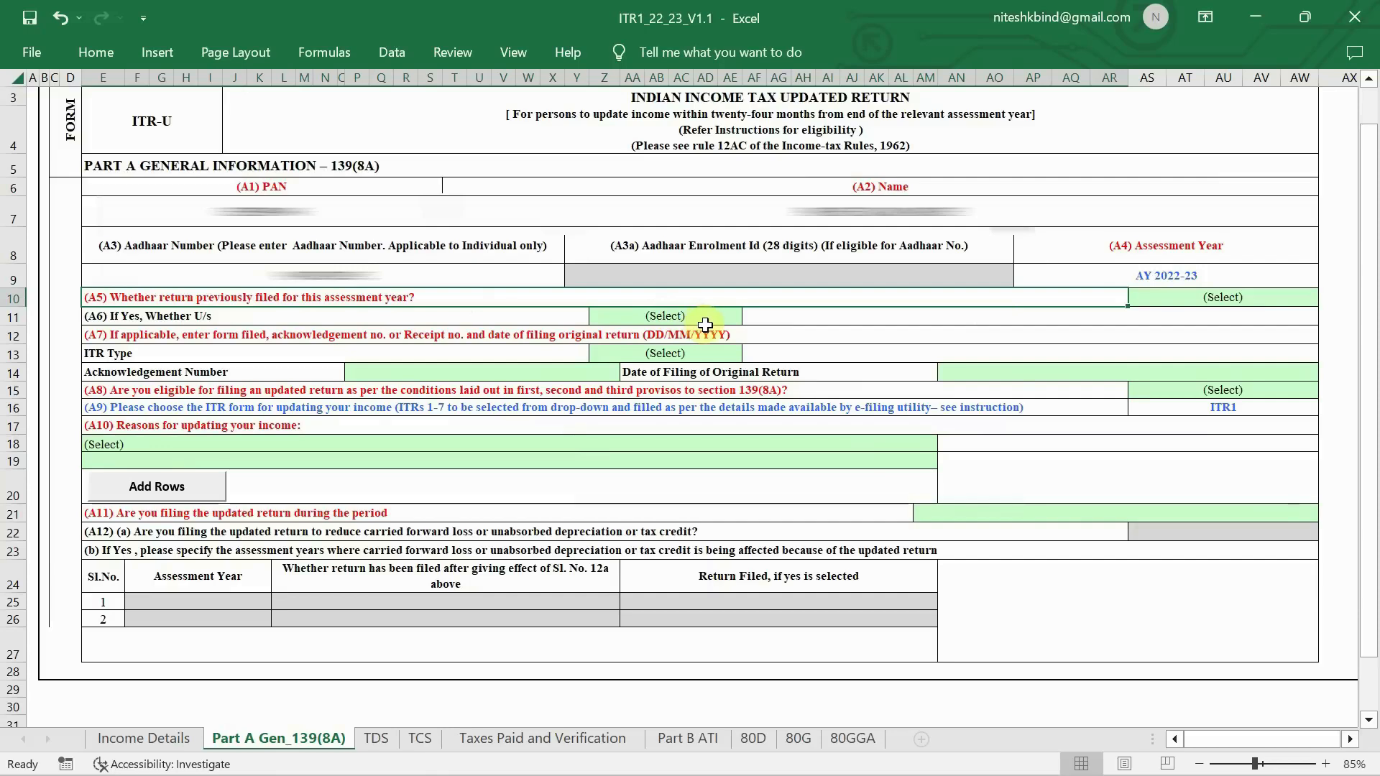
{"action": "left_click", "coordinate": [1275, 301]}
{"action": "left_click", "coordinate": [1327, 297]}
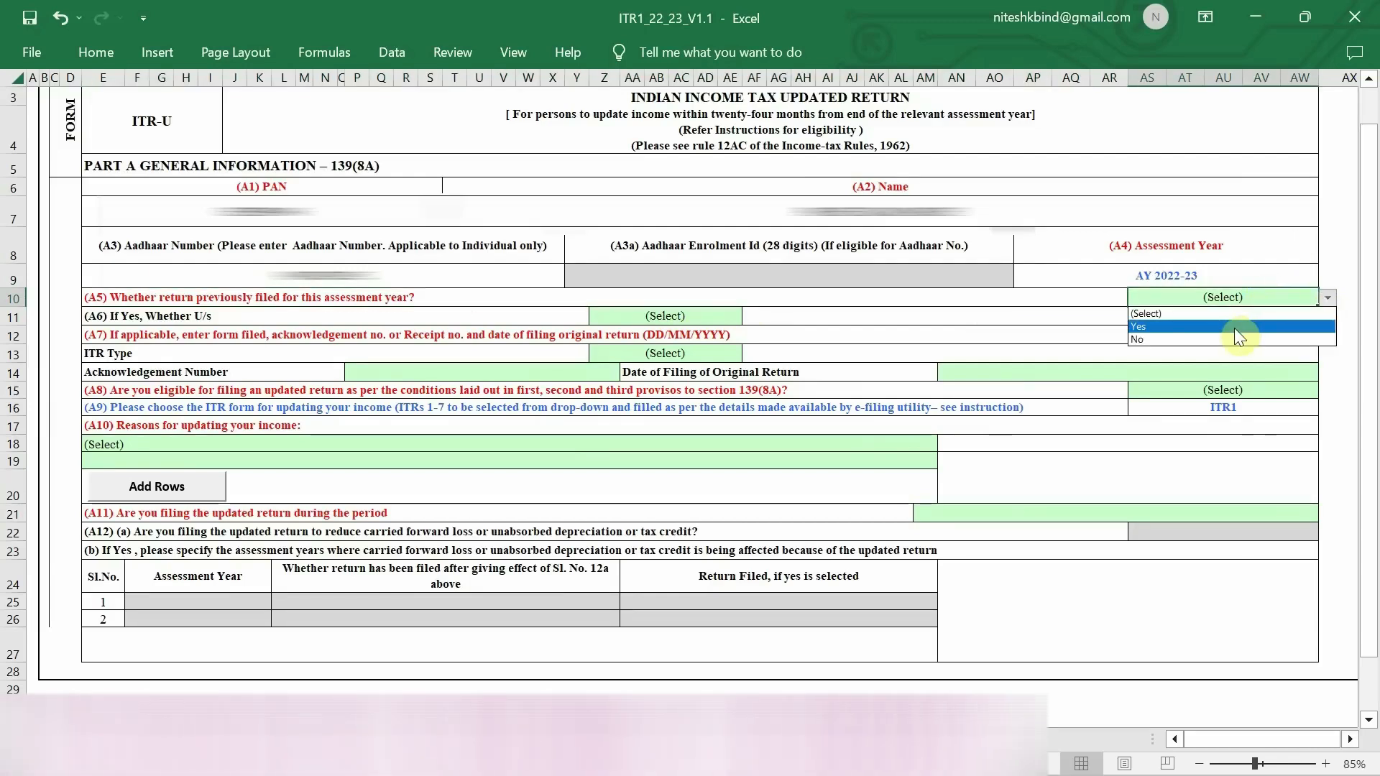
{"action": "left_click", "coordinate": [1211, 339]}
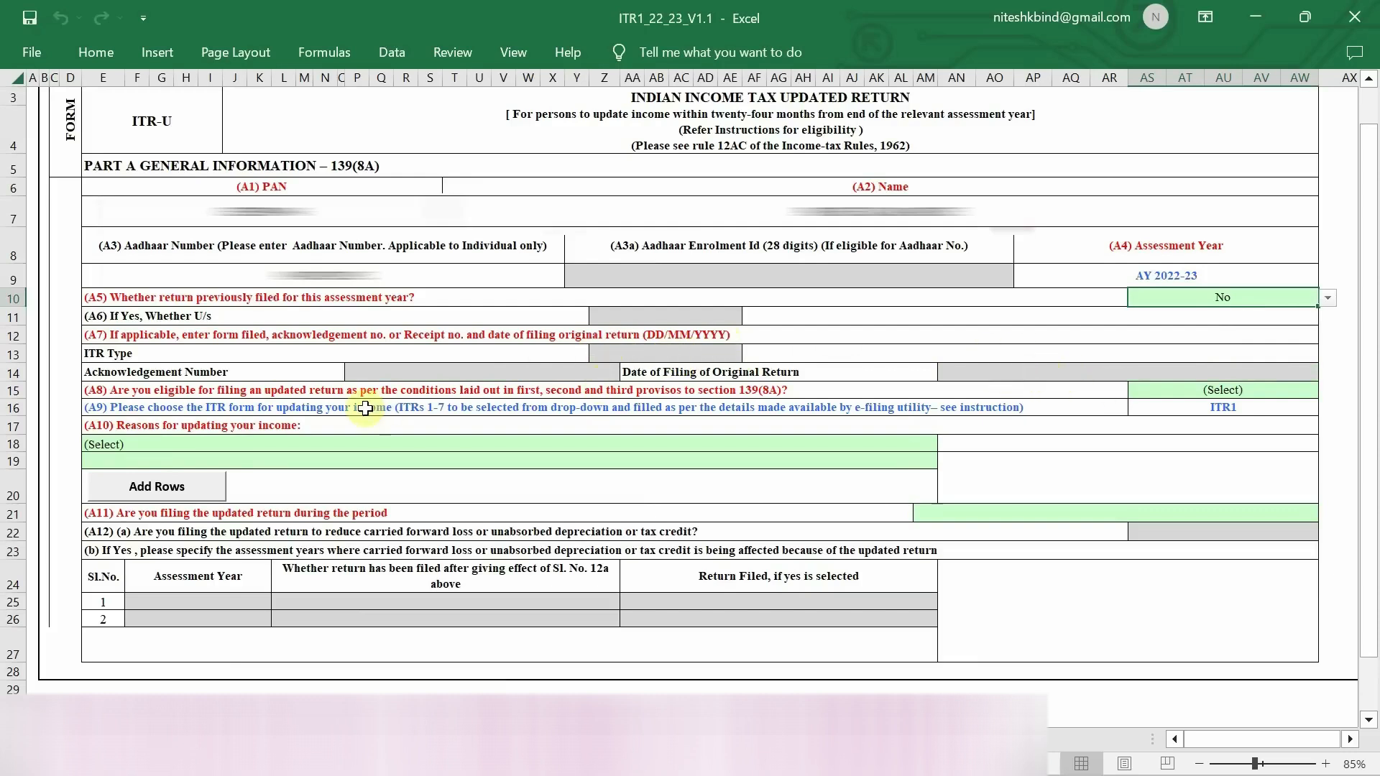
- Answer Yes to A8, eligibility to file an updated return
{"action": "scroll", "coordinate": [381, 410], "scroll_direction": "down", "scroll_amount": 1}
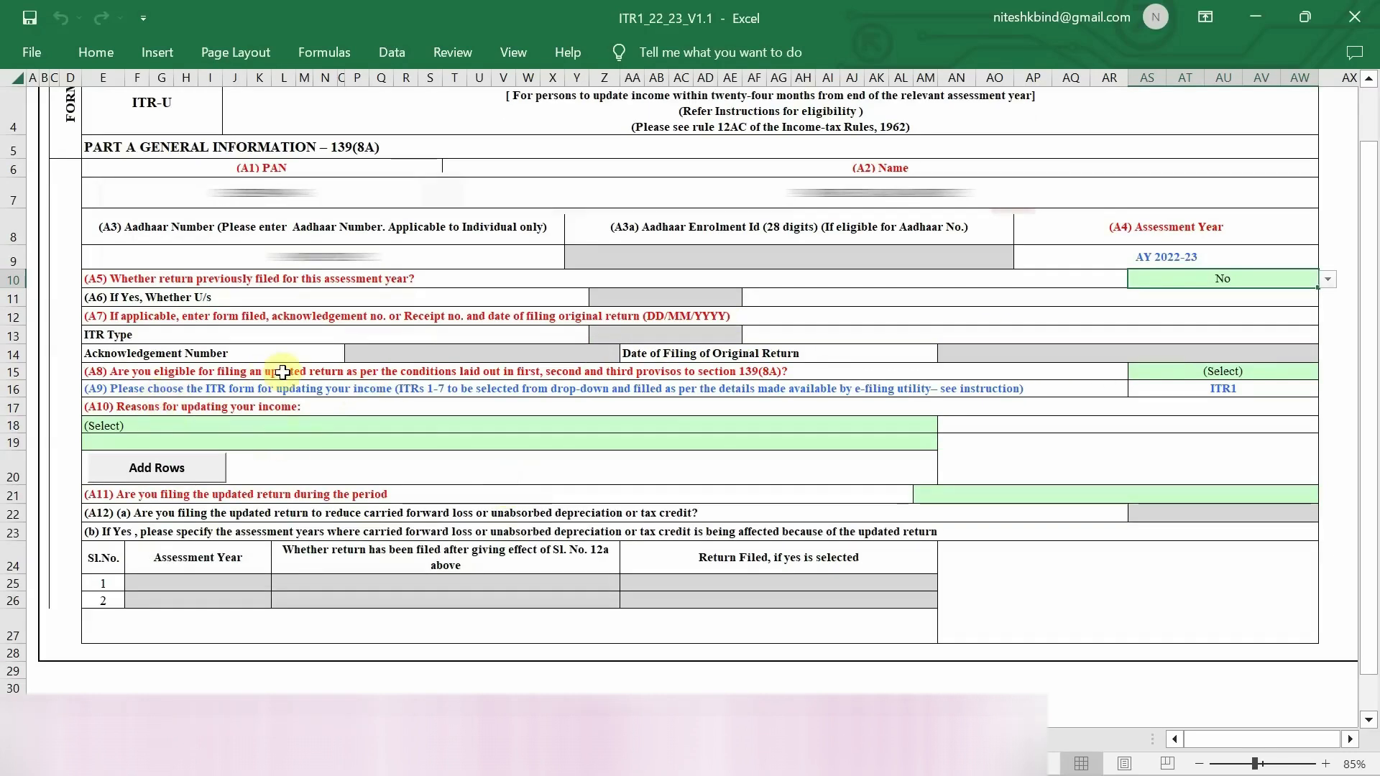
{"action": "left_click", "coordinate": [1222, 373]}
{"action": "left_click", "coordinate": [1327, 374]}
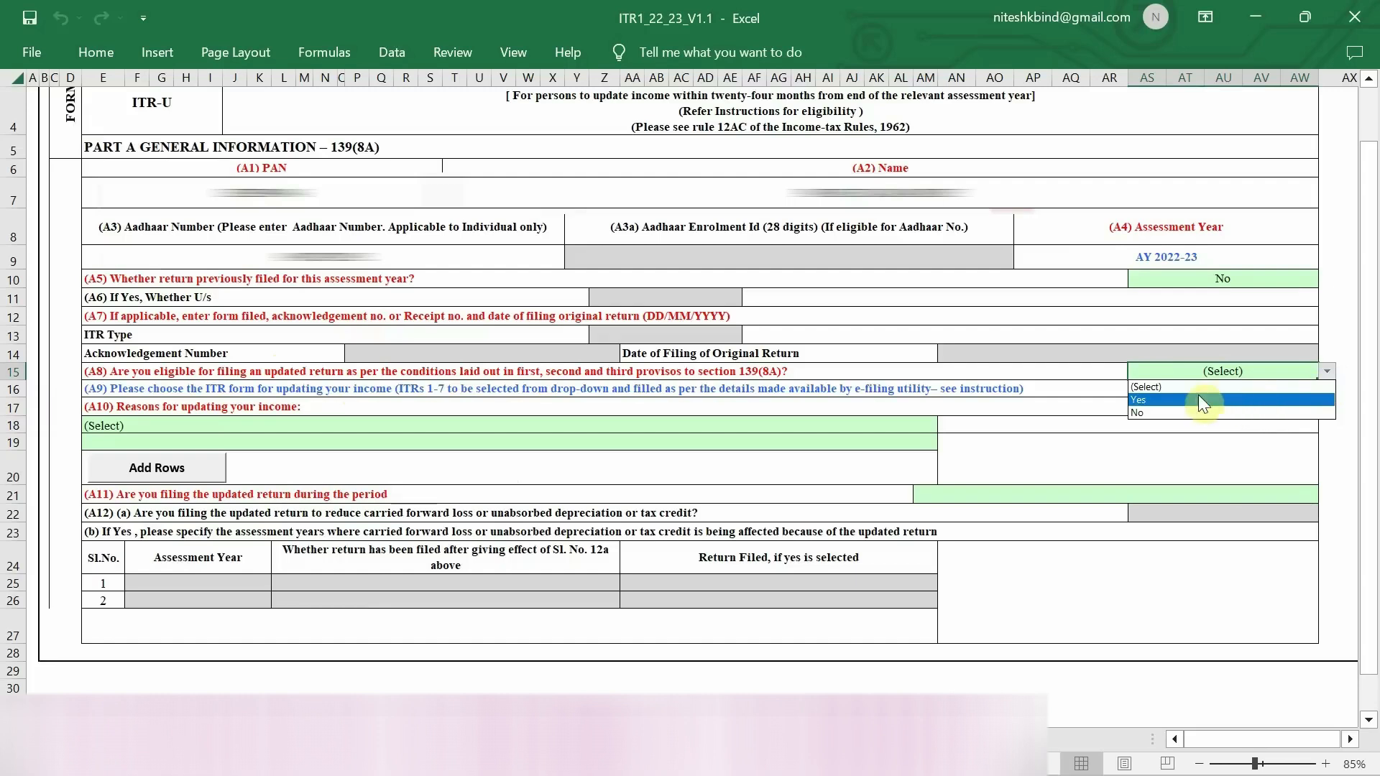
{"action": "left_click", "coordinate": [1158, 399]}
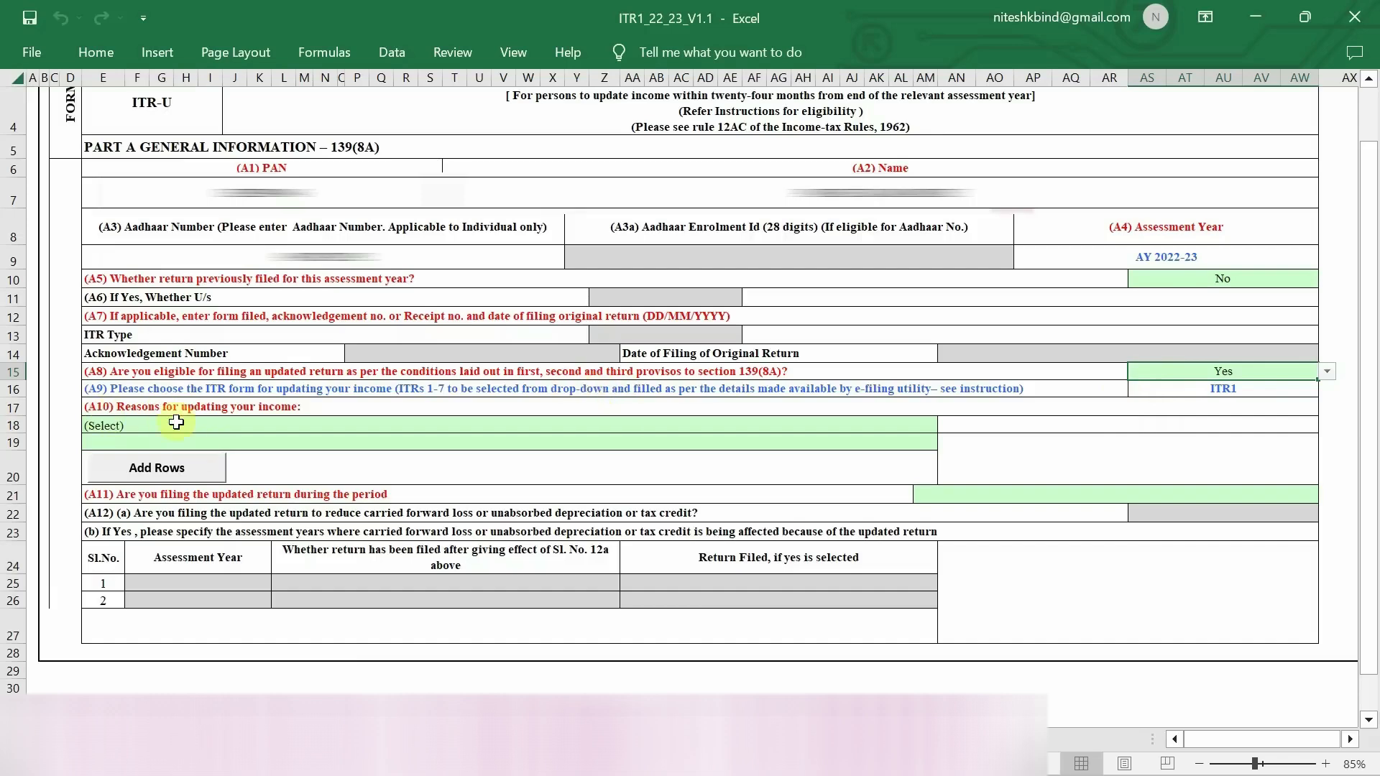
{"action": "scroll", "coordinate": [176, 423], "scroll_direction": "up", "scroll_amount": 3}
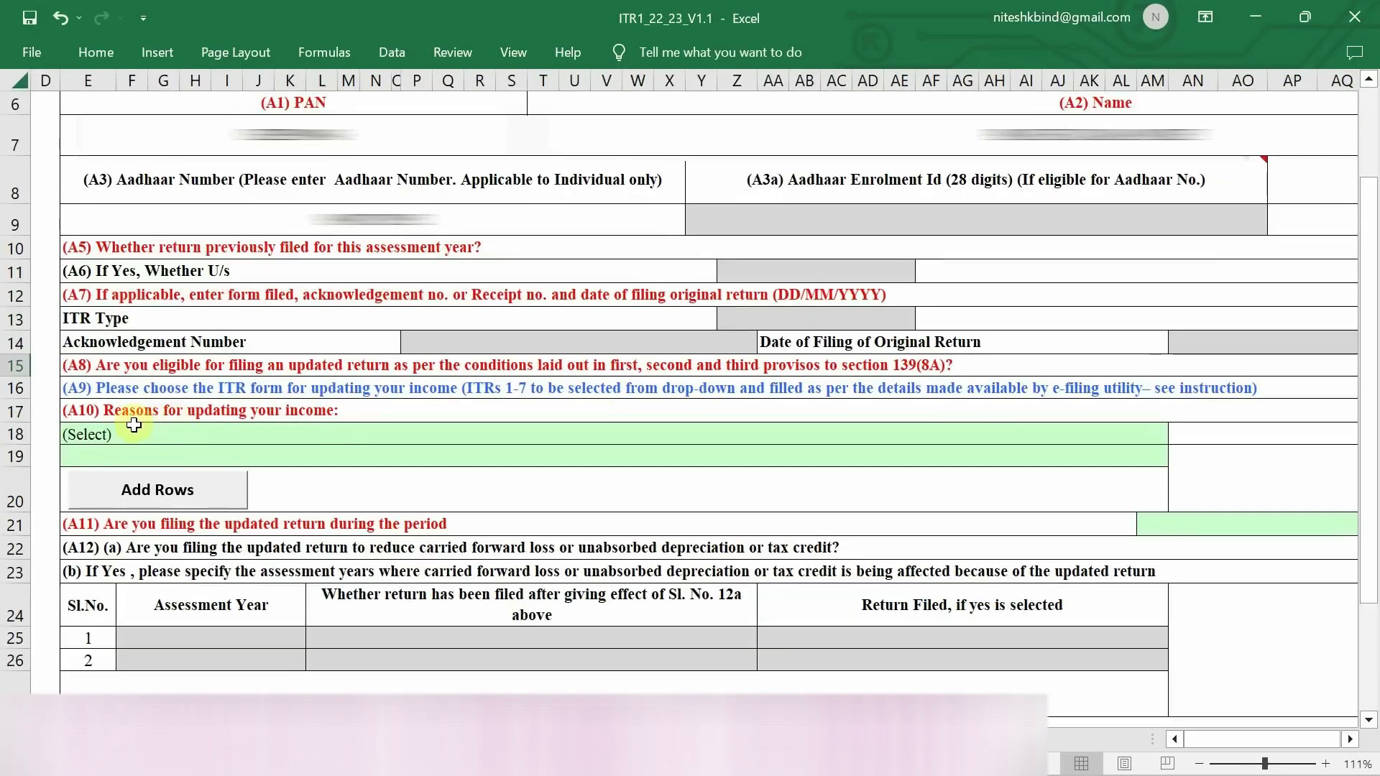
- Set 'Return previously not filed' as the A10 reason for updating income
{"action": "left_click", "coordinate": [140, 438]}
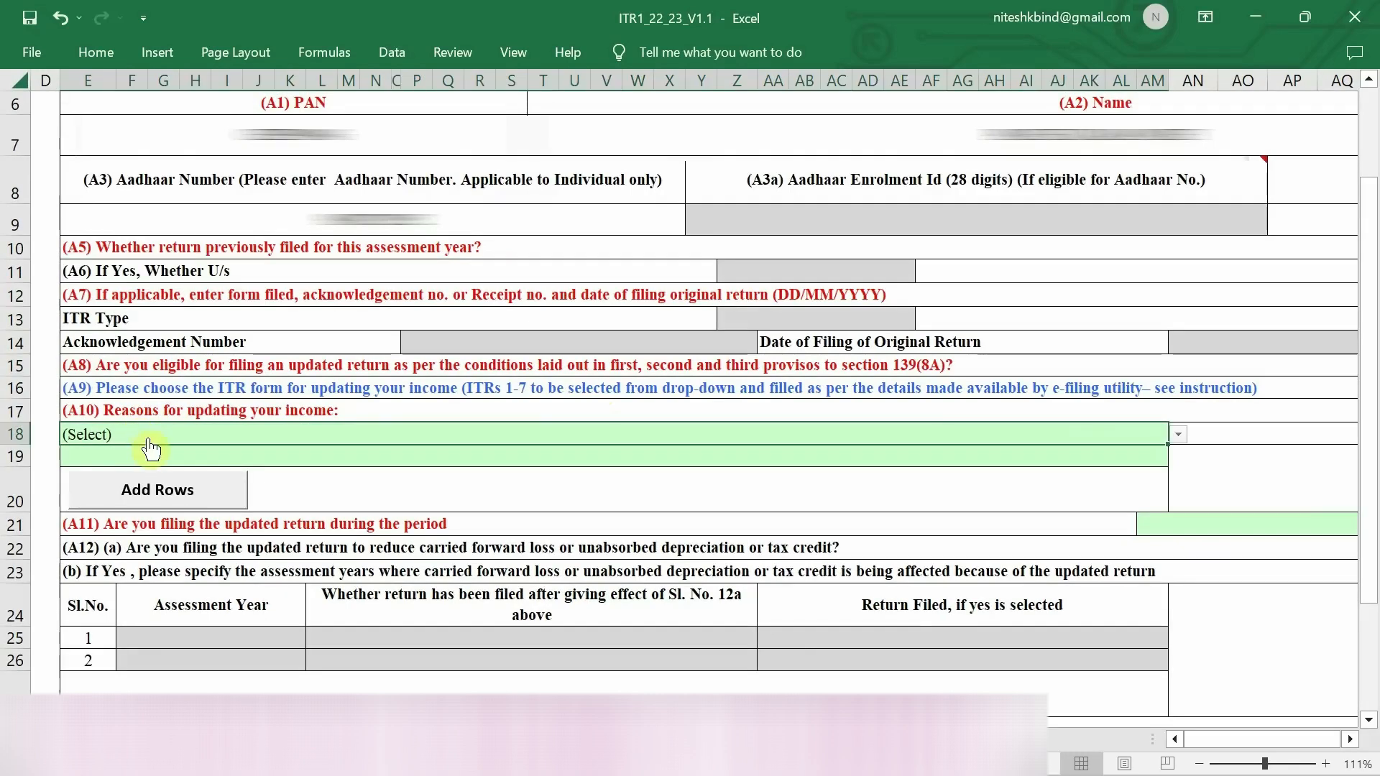
{"action": "left_click", "coordinate": [1178, 435]}
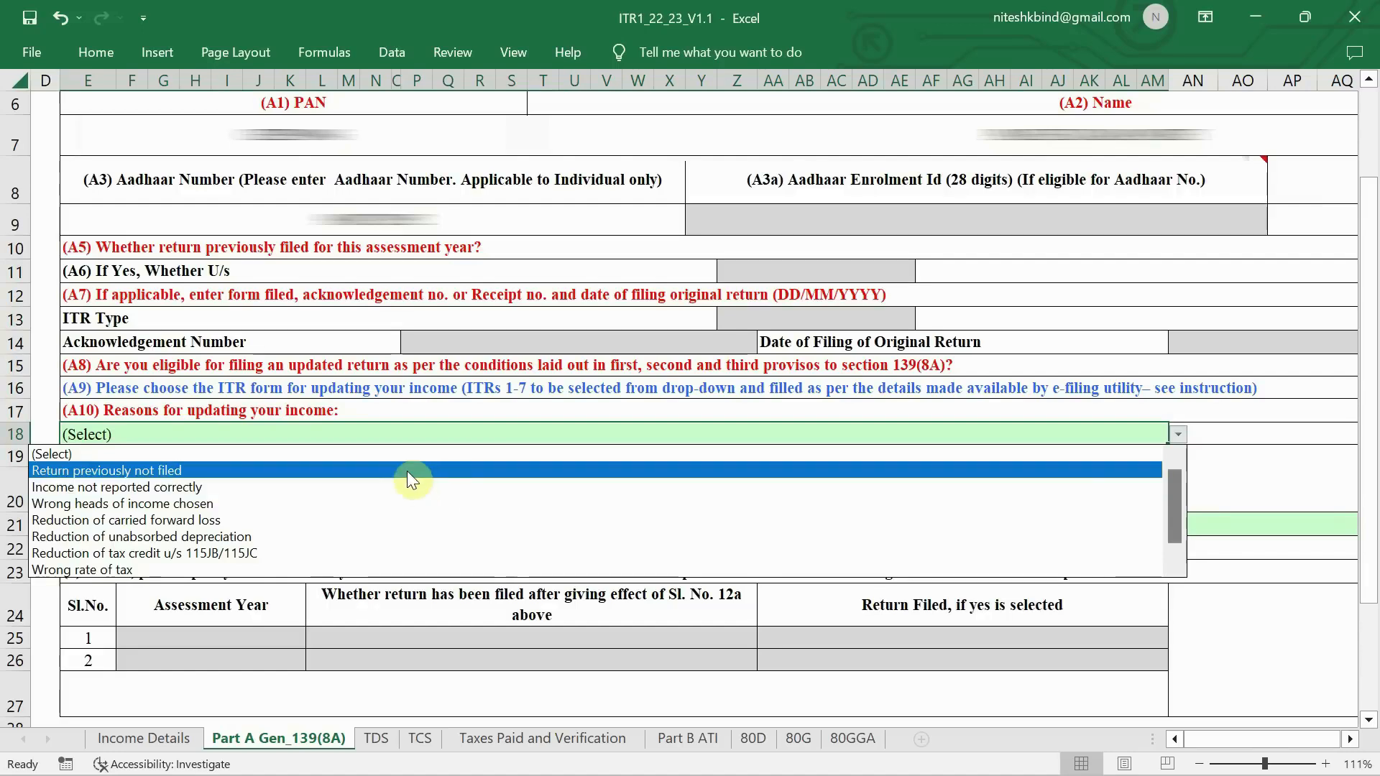
{"action": "left_click", "coordinate": [404, 475]}
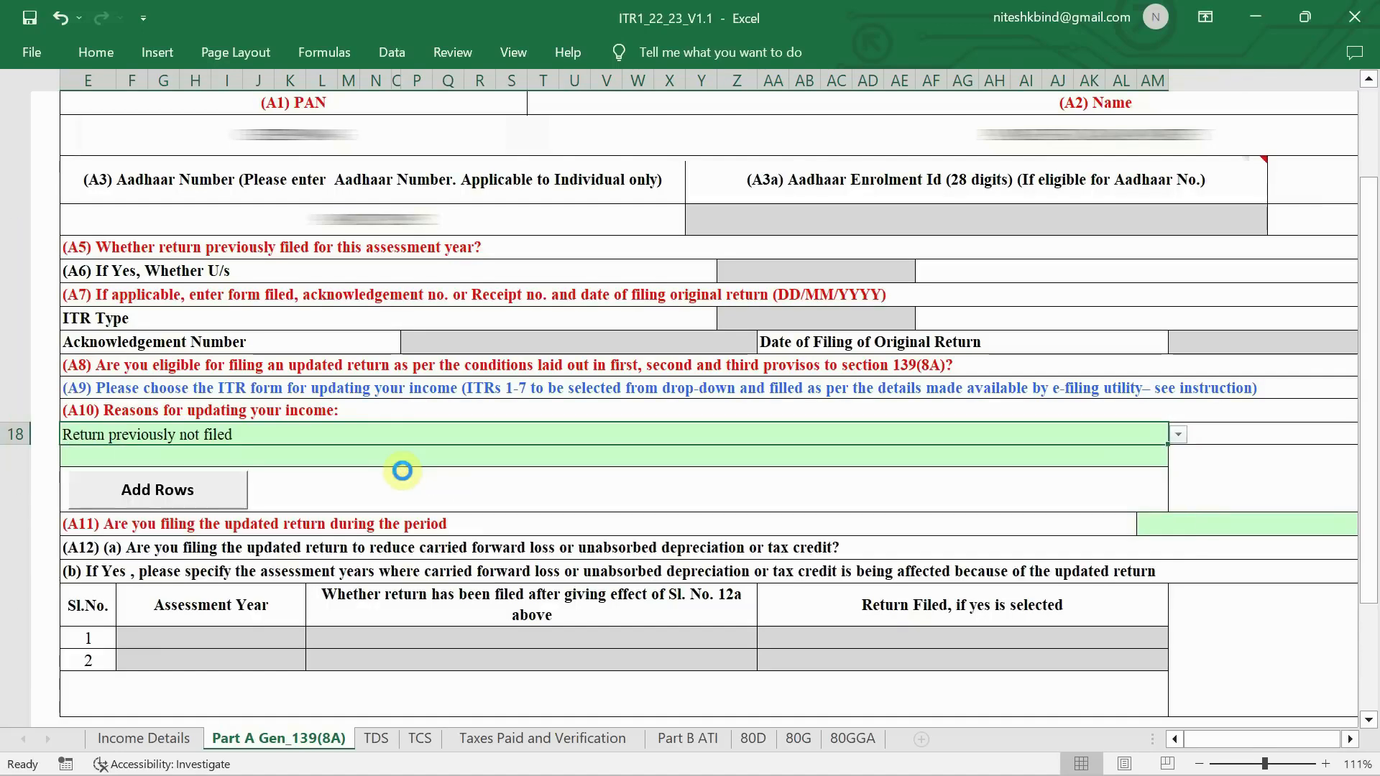
{"action": "scroll", "coordinate": [809, 490], "scroll_direction": "down", "scroll_amount": 2, "text": "ctrl"}
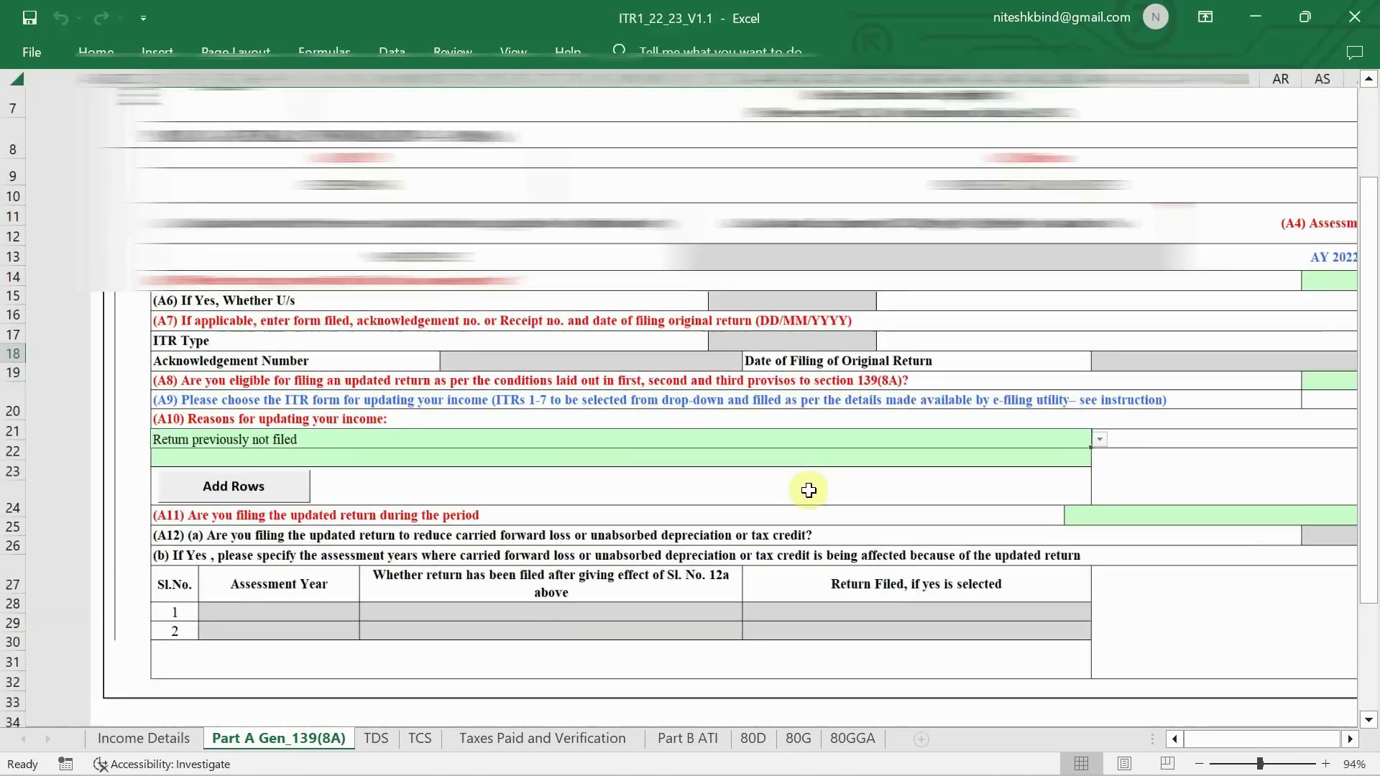
{"action": "scroll", "coordinate": [808, 491], "scroll_direction": "up", "scroll_amount": 1}
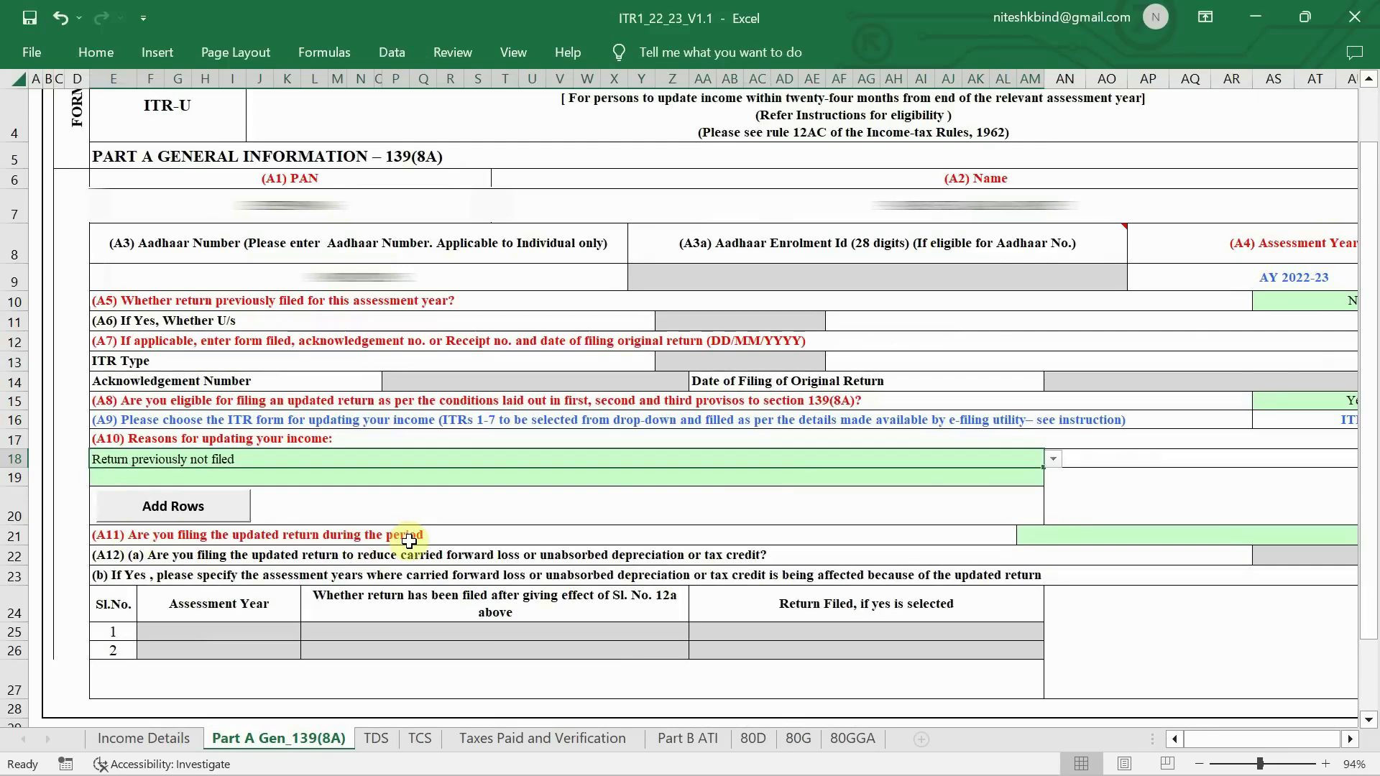
{"action": "scroll", "coordinate": [1263, 542], "scroll_direction": "down", "scroll_amount": 1, "text": "ctrl"}
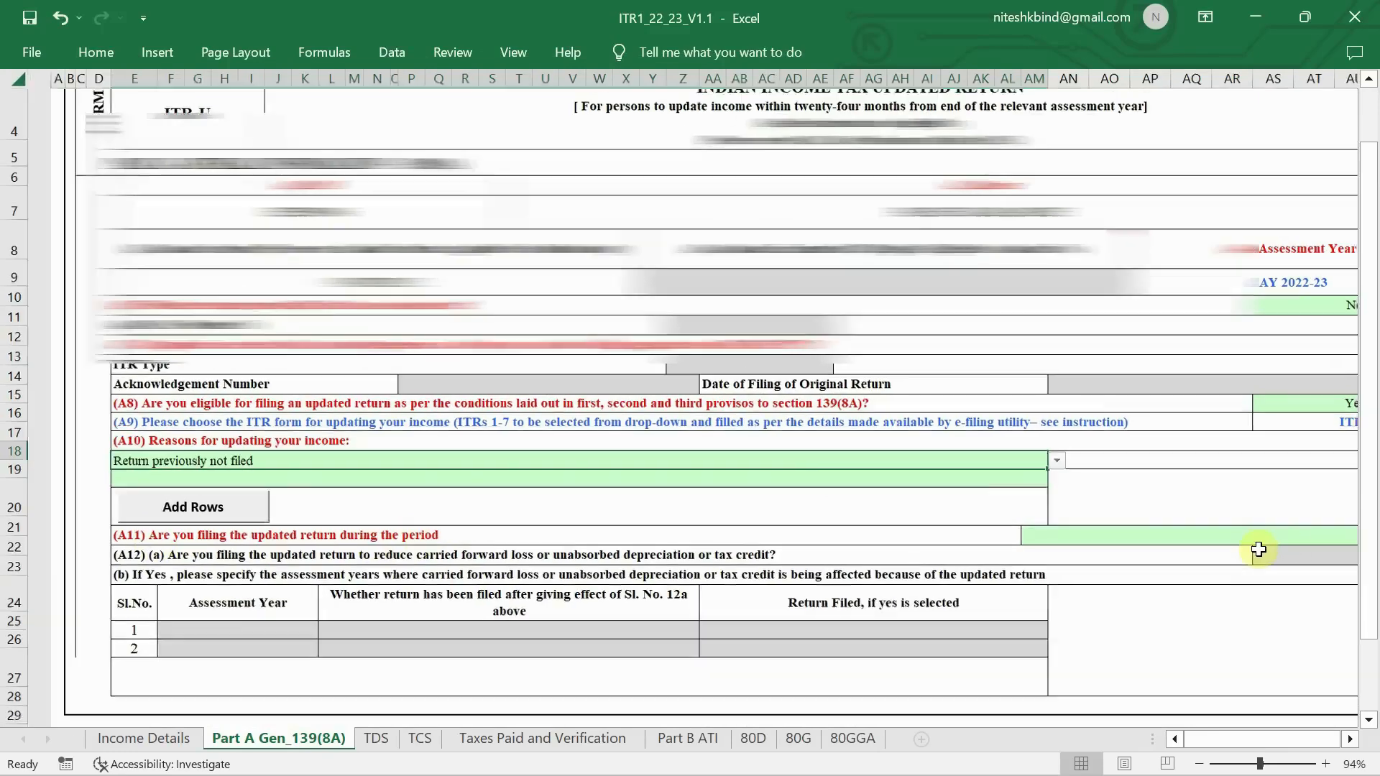
{"action": "scroll", "coordinate": [1258, 549], "scroll_direction": "down", "scroll_amount": 1, "text": "ctrl"}
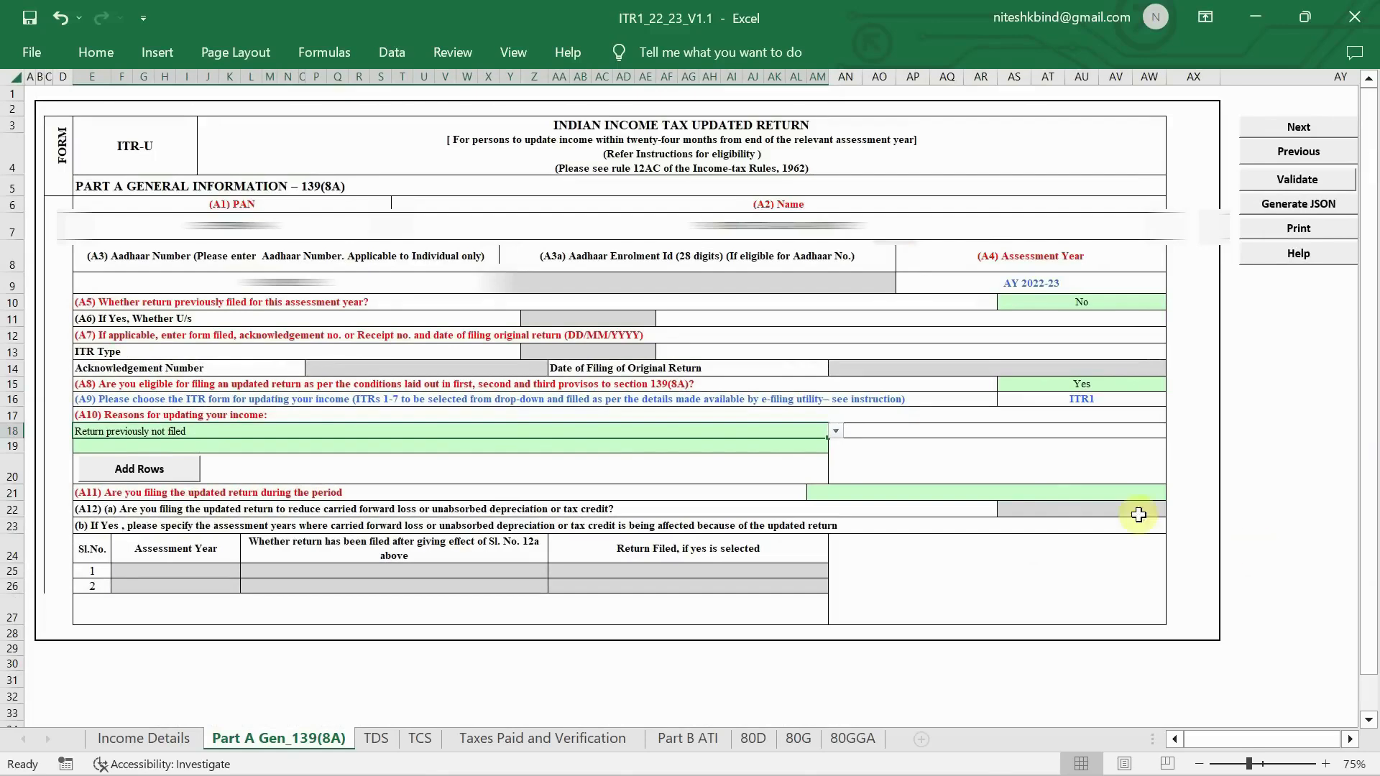
{"action": "left_click", "coordinate": [1062, 494]}
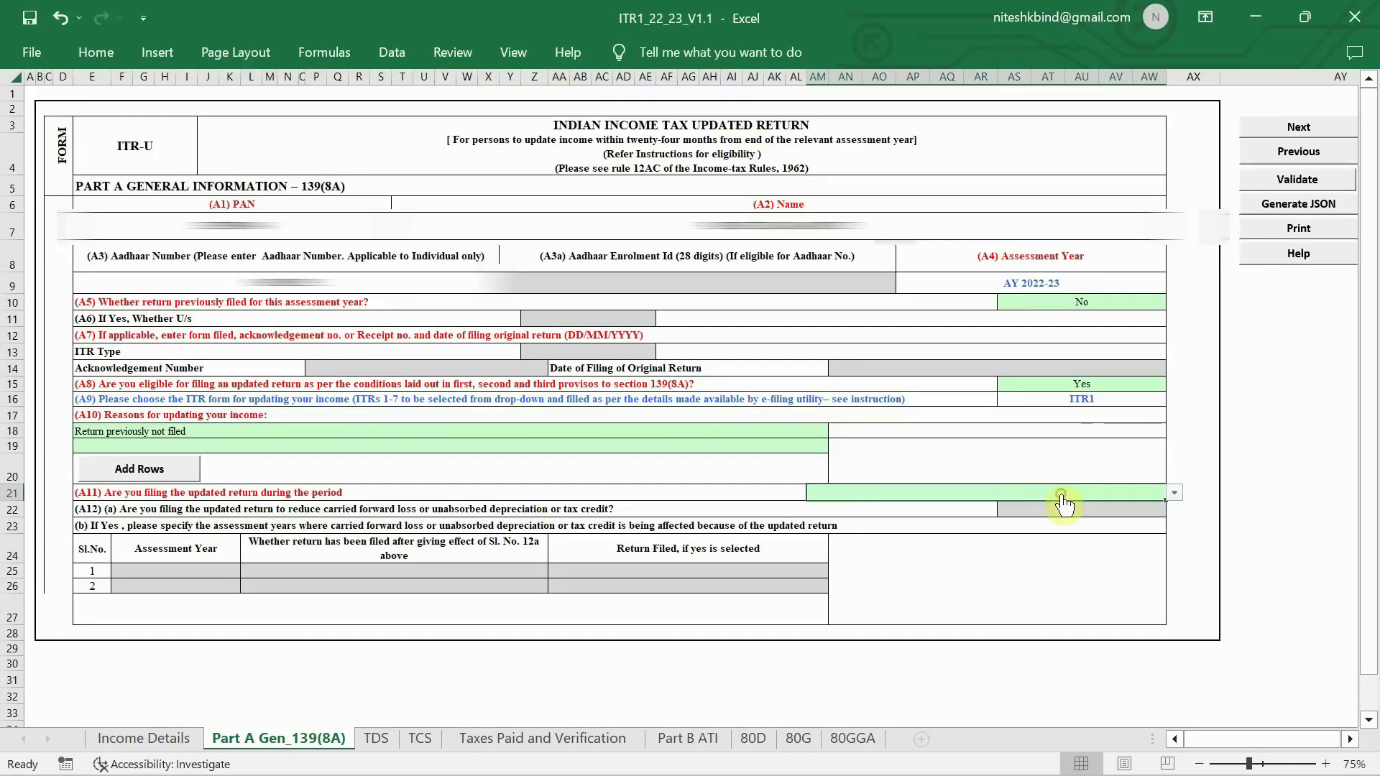
- Set A11 to 'Up to 12 months from the end of Relevant Assessment Year'
{"action": "left_click", "coordinate": [1174, 493]}
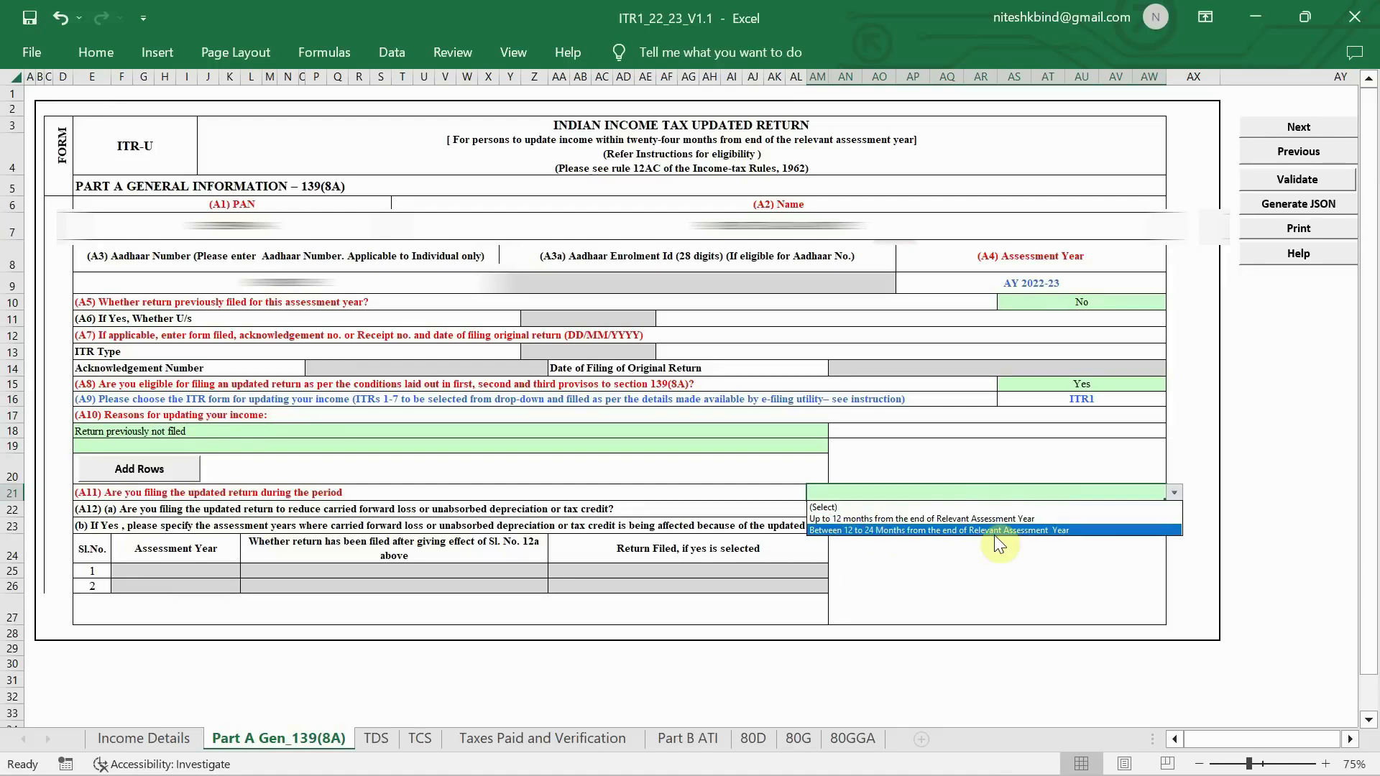
{"action": "left_click", "coordinate": [913, 519]}
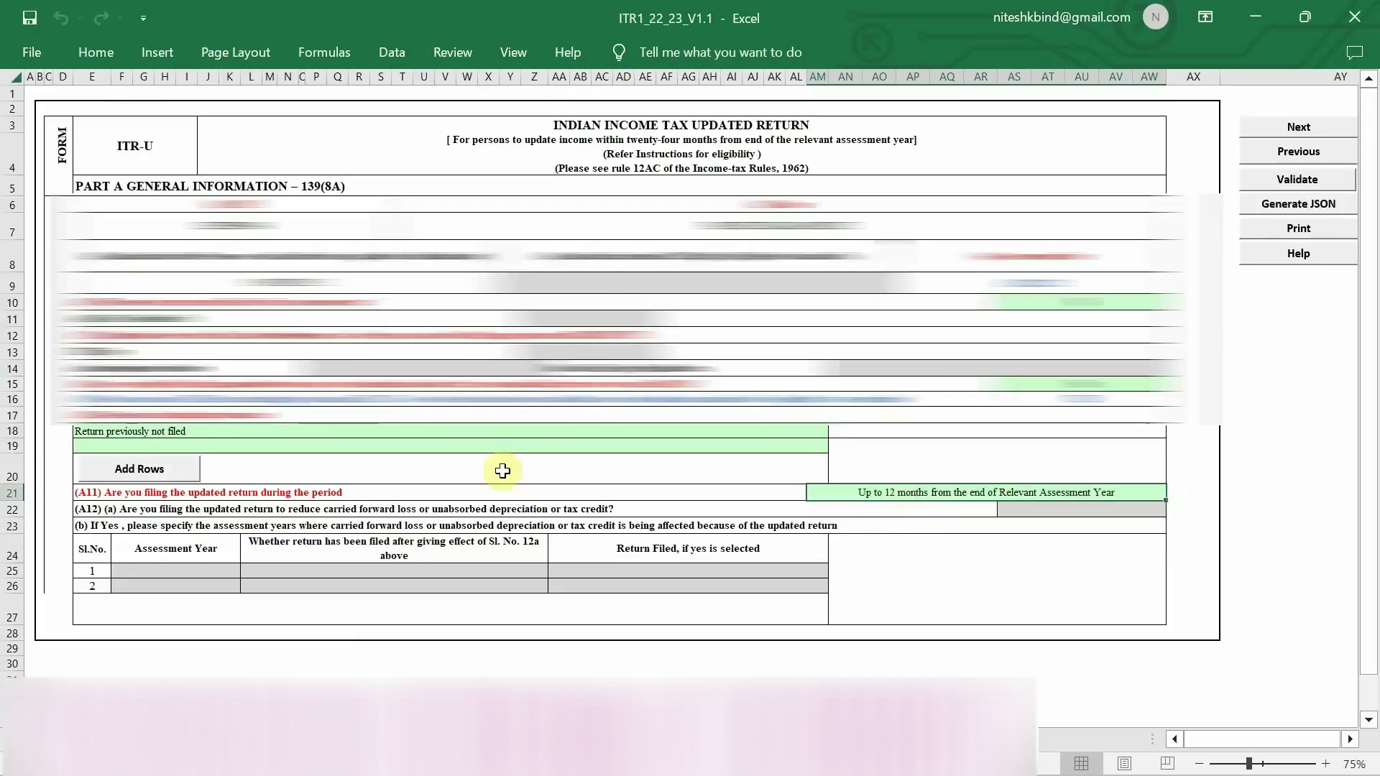
{"action": "scroll", "coordinate": [503, 471], "scroll_direction": "down", "scroll_amount": 1}
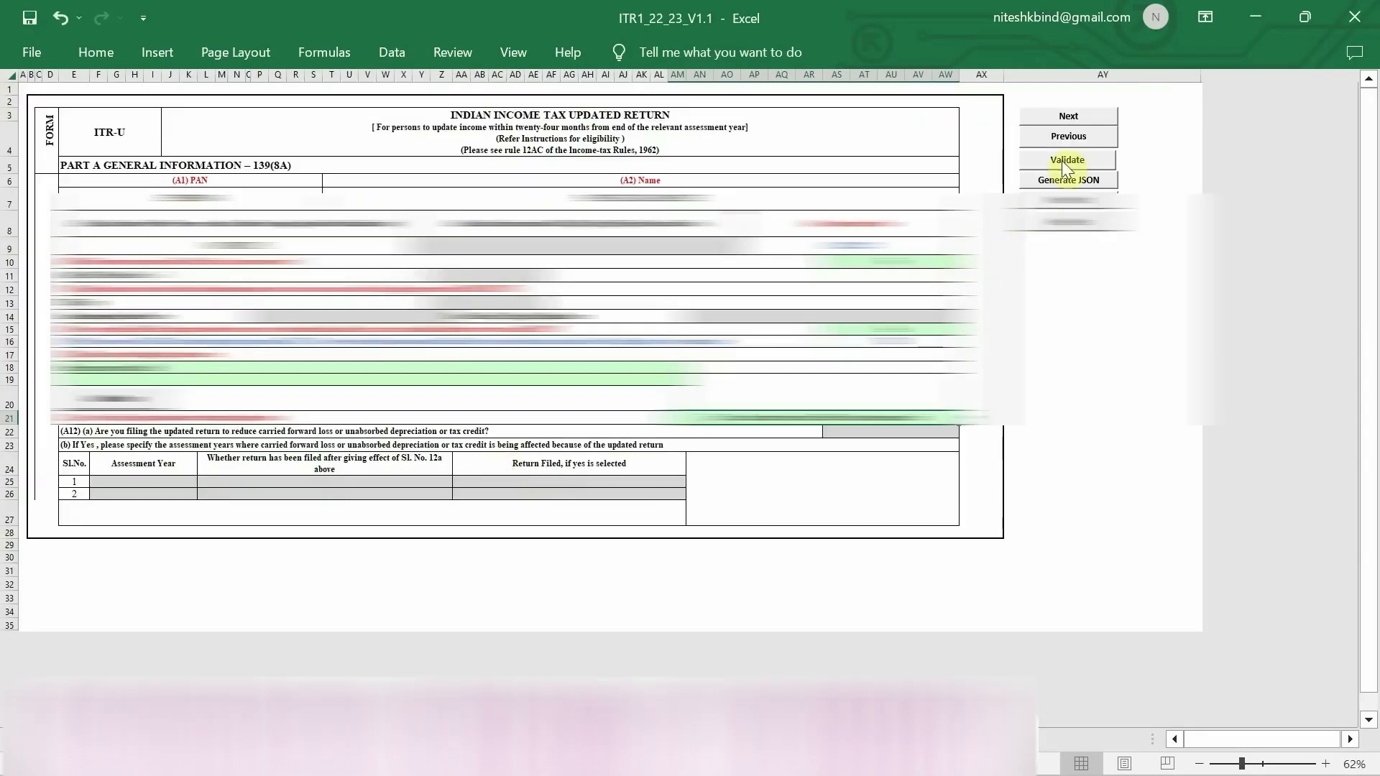
- Validate the Part A Gen_139(8A) sheet and acknowledge the OK message
{"action": "left_click", "coordinate": [1071, 161]}
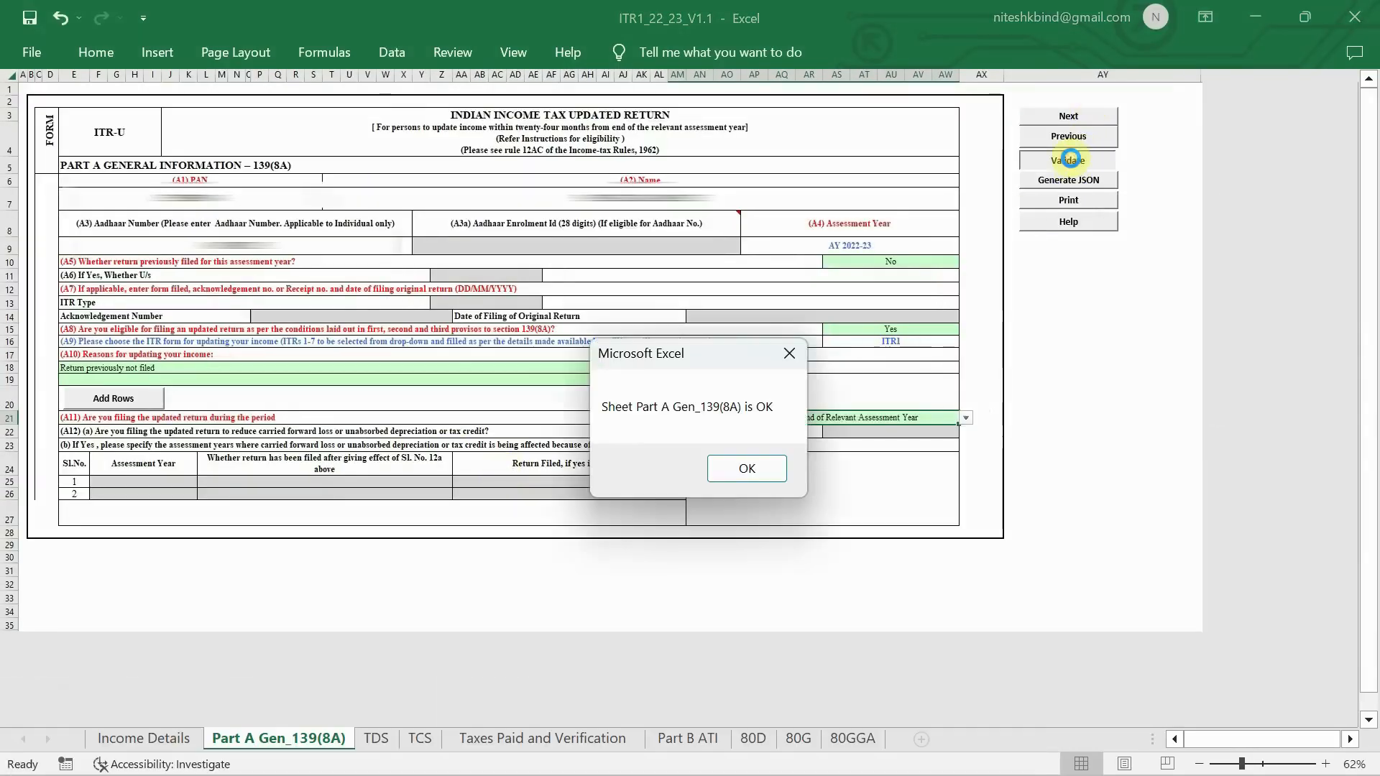
{"action": "left_click", "coordinate": [747, 468]}
{"action": "mouse_move", "coordinate": [323, 760]}
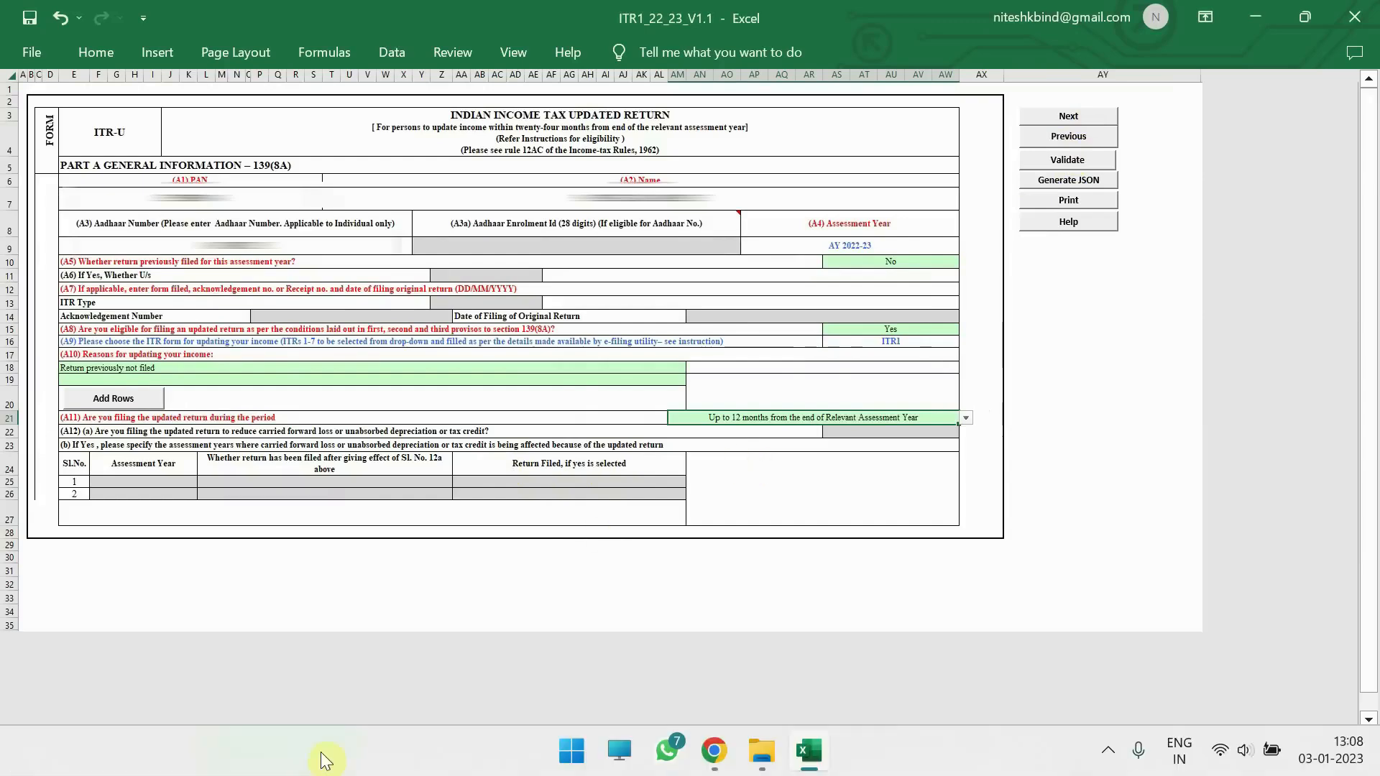
- Open the TDS sheet and dismiss its two alert messages
{"action": "left_click", "coordinate": [376, 739]}
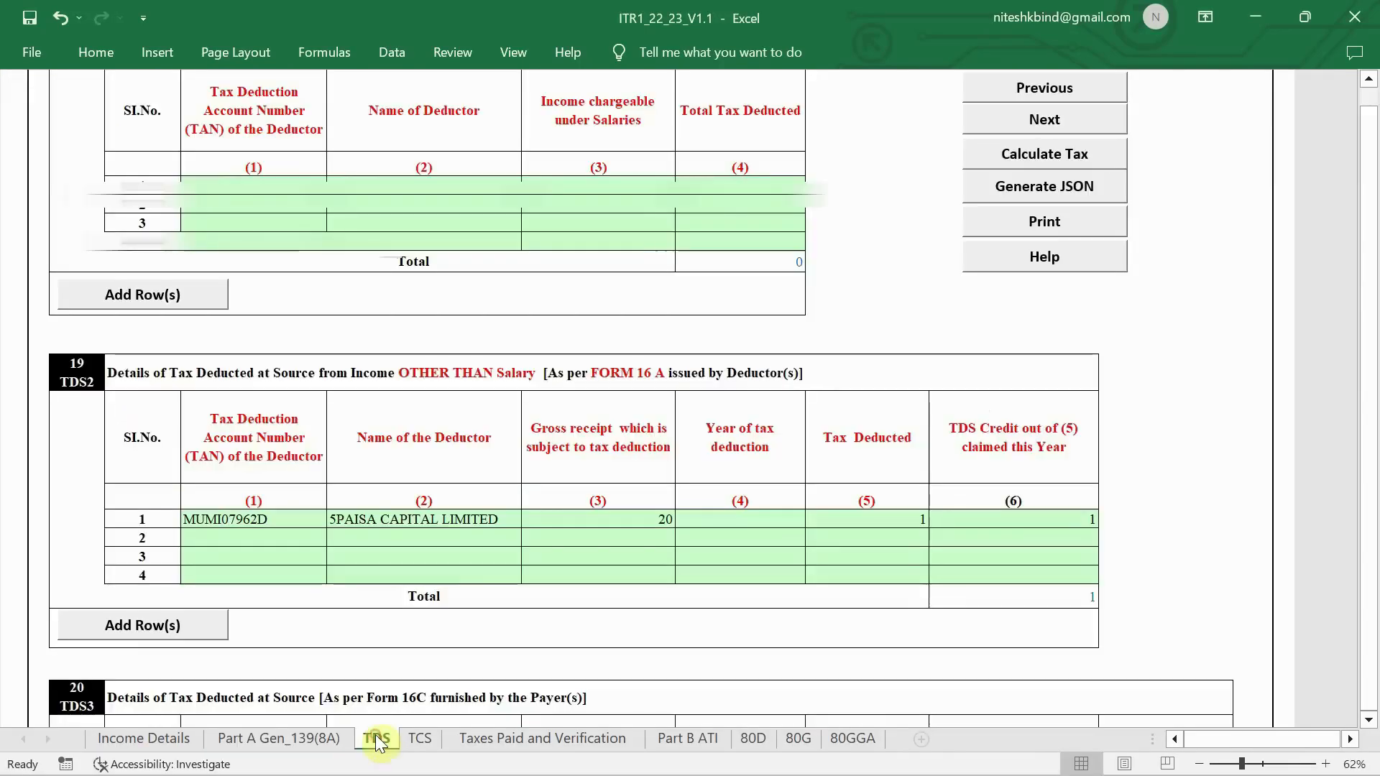
{"action": "left_click", "coordinate": [718, 452]}
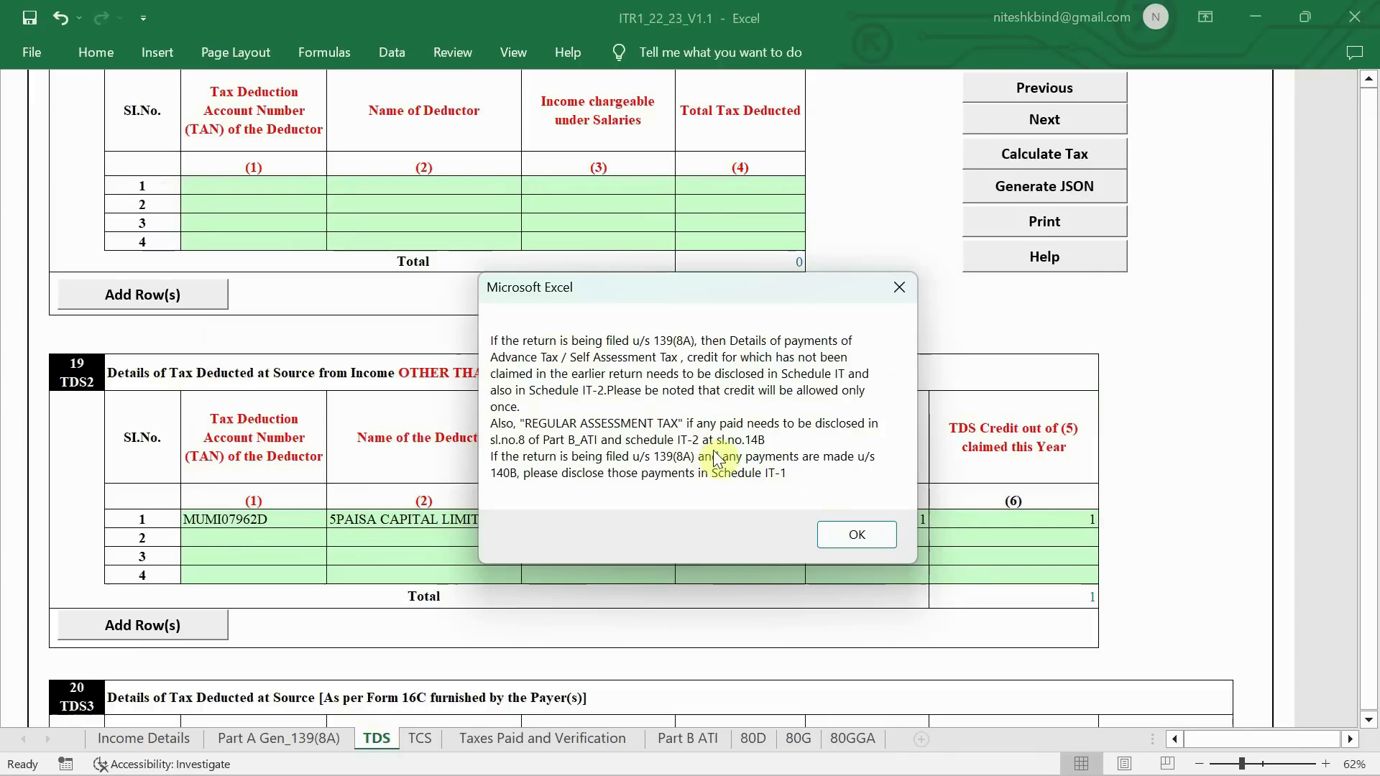
{"action": "left_click", "coordinate": [871, 535]}
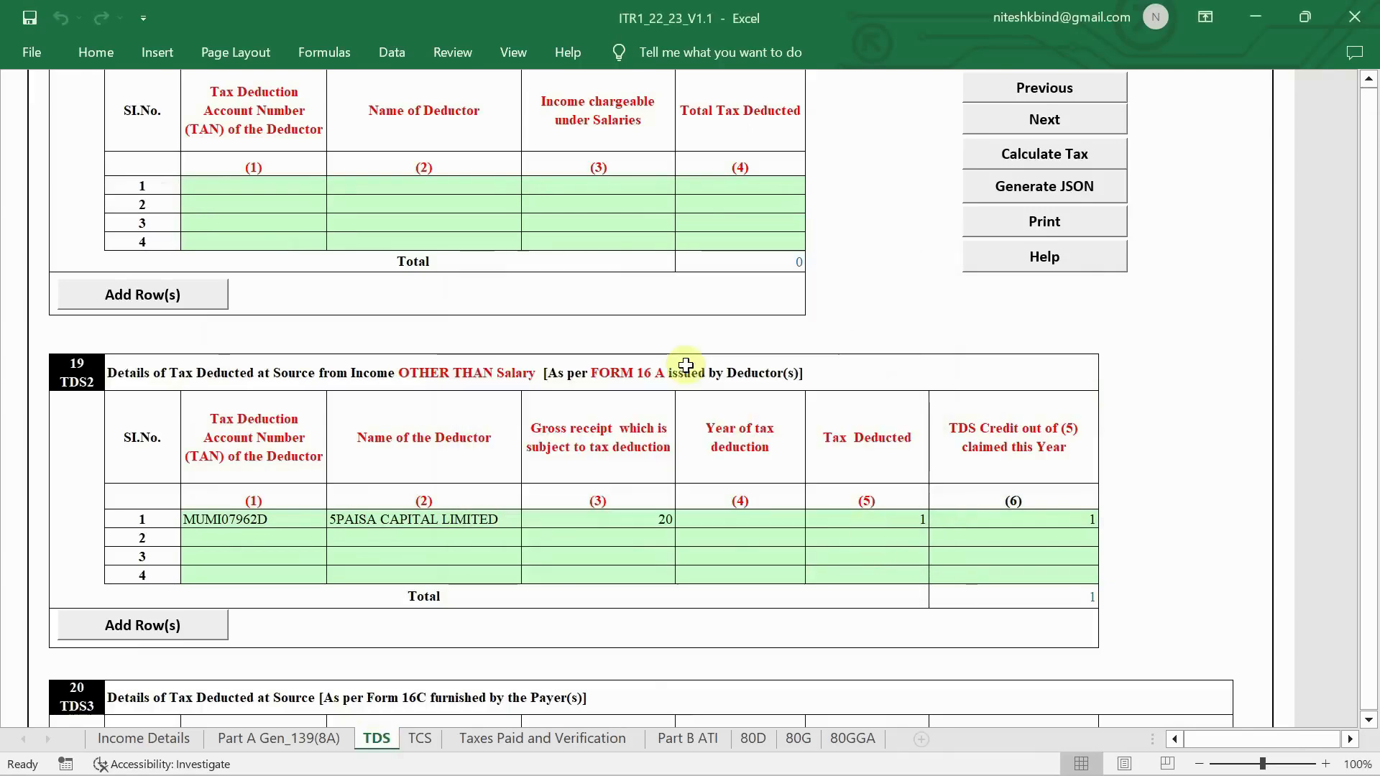
{"action": "scroll", "coordinate": [770, 244], "scroll_direction": "up", "scroll_amount": 3}
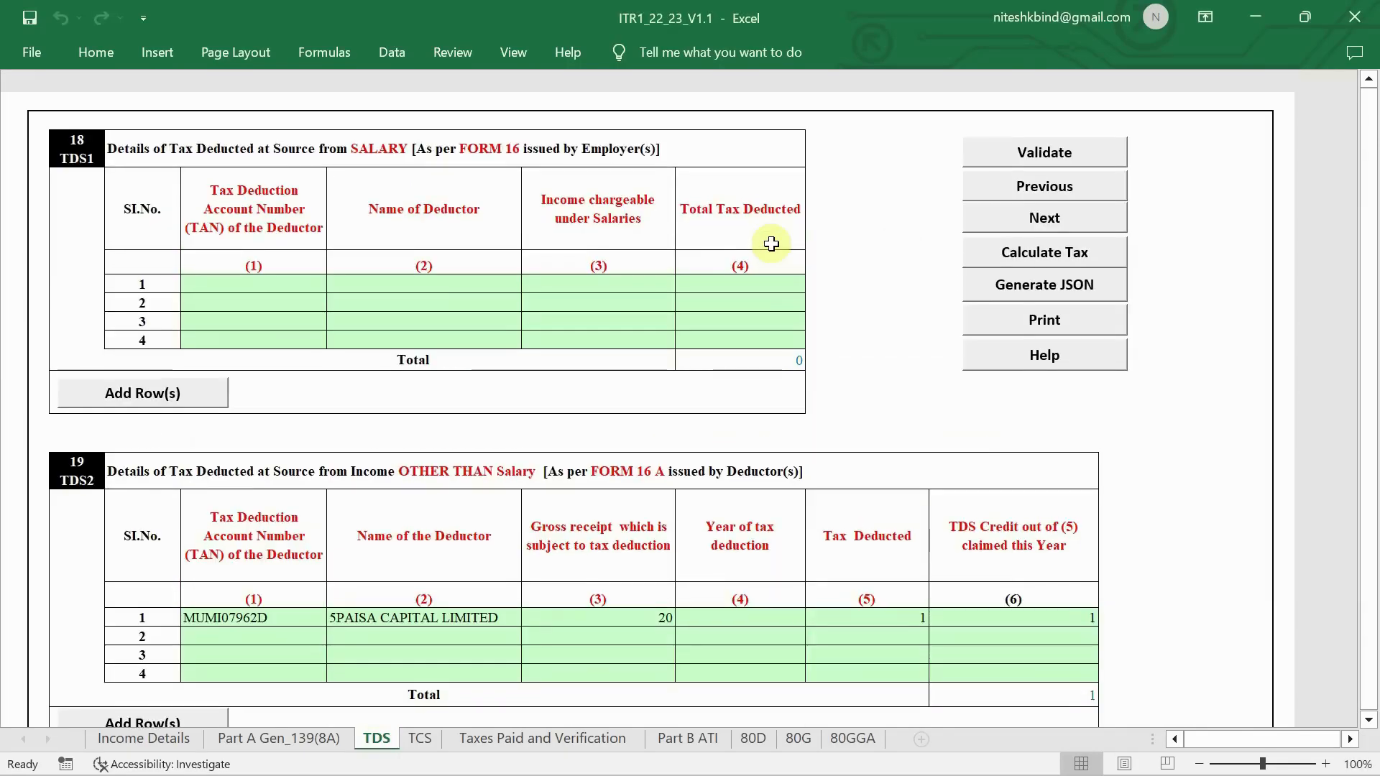
{"action": "scroll", "coordinate": [771, 243], "scroll_direction": "down", "scroll_amount": 1}
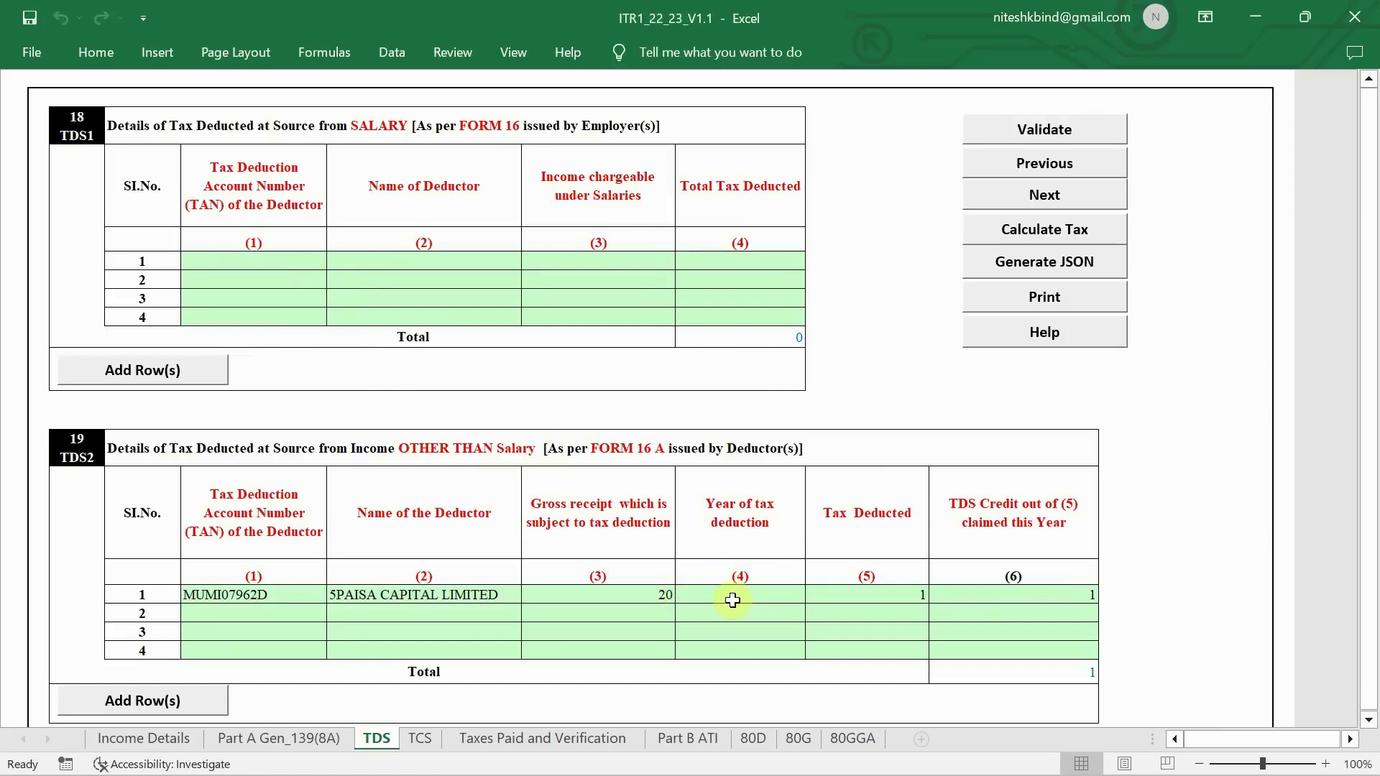
- Set the TDS2 row 1 year of tax deduction to 2021
{"action": "left_click", "coordinate": [758, 593]}
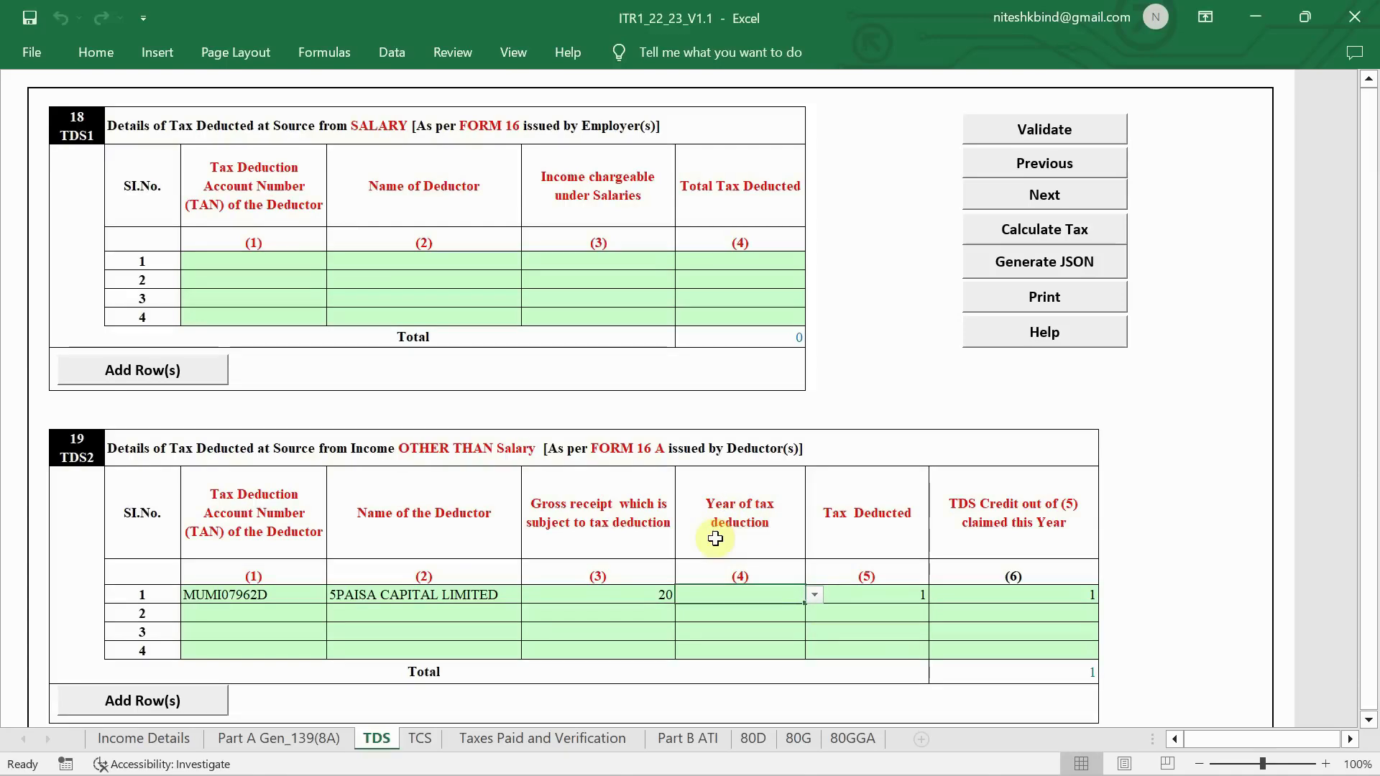
{"action": "left_click", "coordinate": [814, 595]}
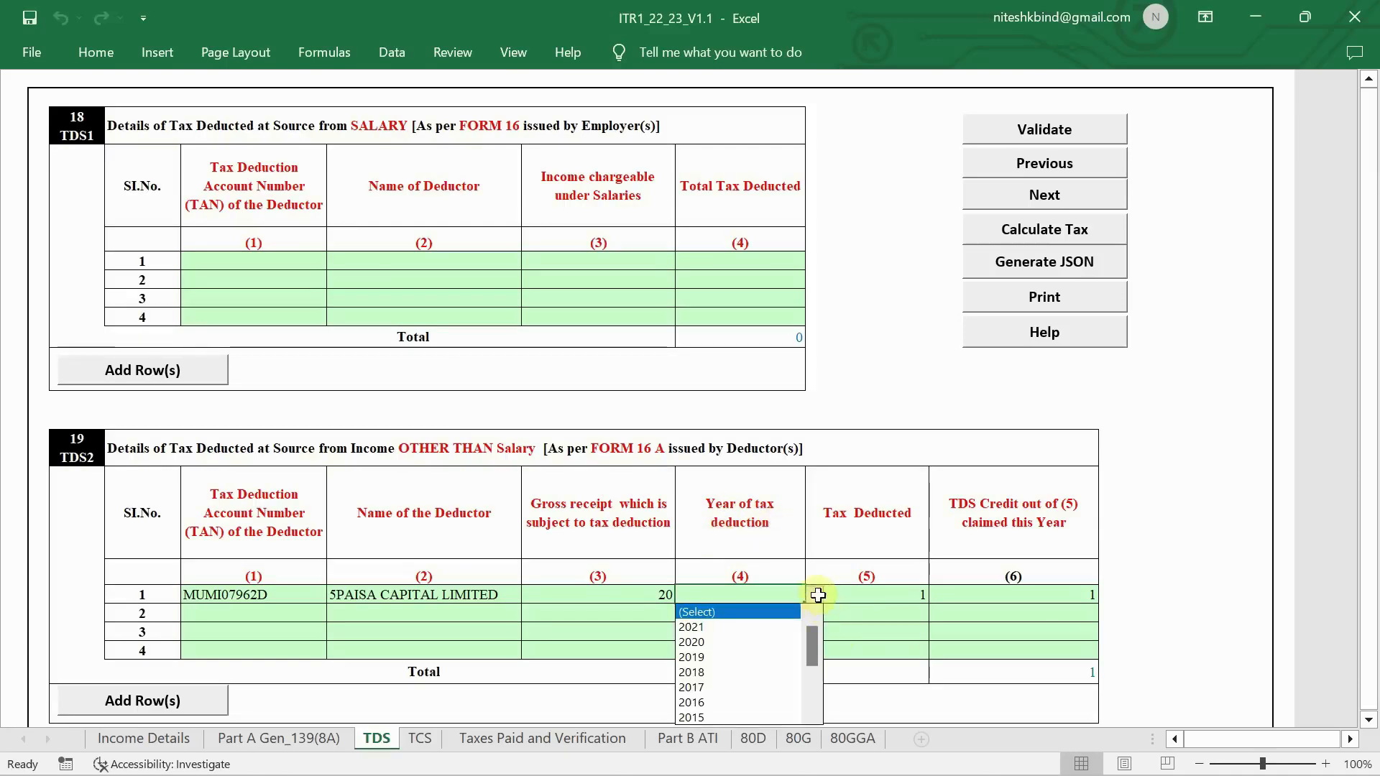
{"action": "left_click", "coordinate": [789, 625]}
{"action": "left_click", "coordinate": [1151, 579]}
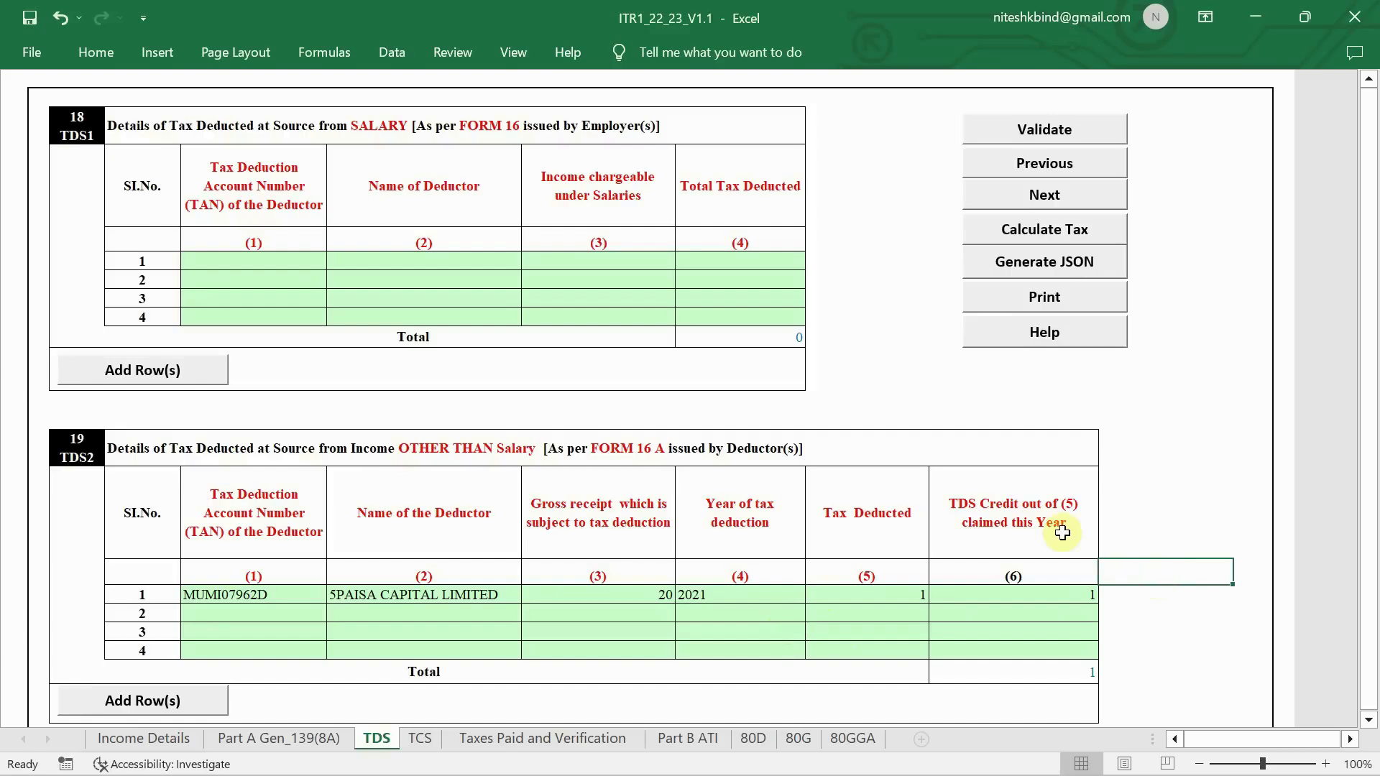
- Validate the TDS schedule, then go to the TCS sheet
{"action": "left_click", "coordinate": [1042, 123]}
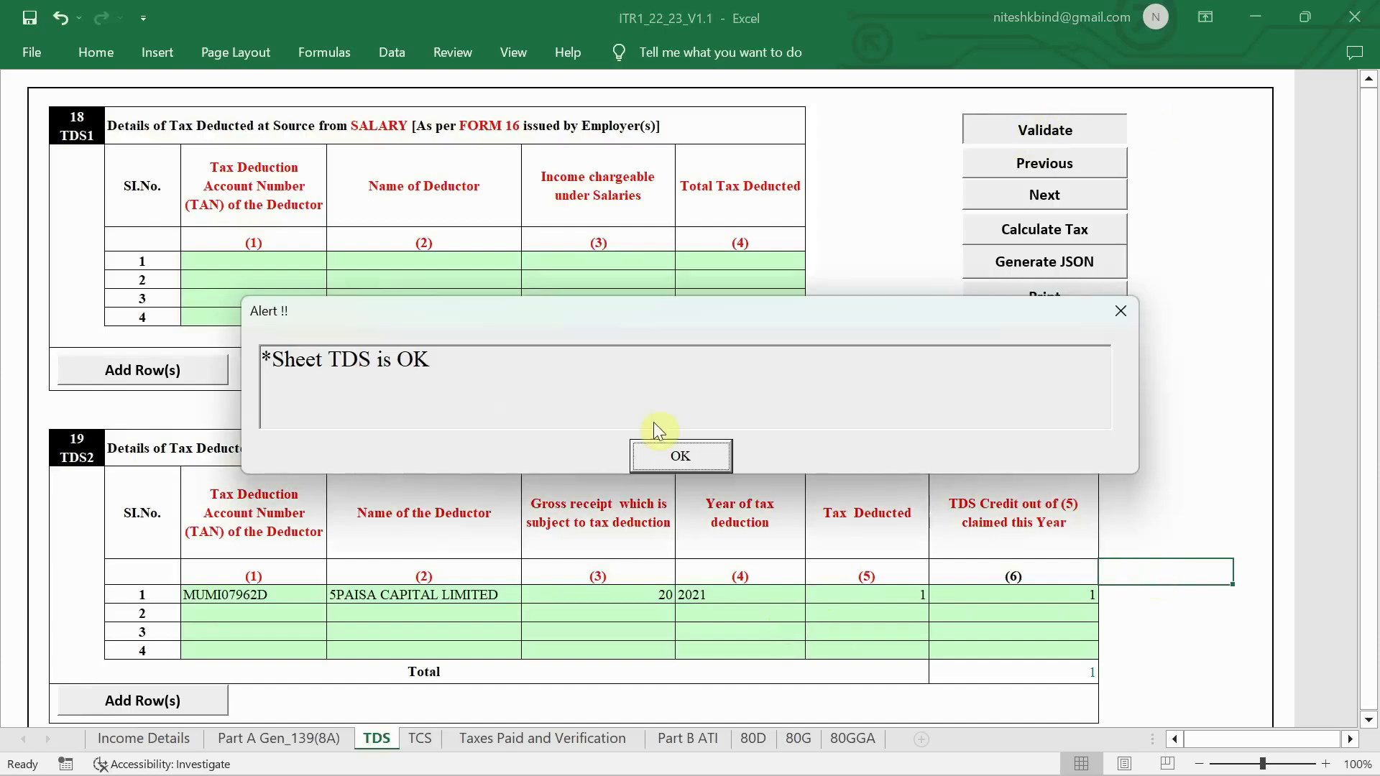
{"action": "left_click", "coordinate": [658, 452]}
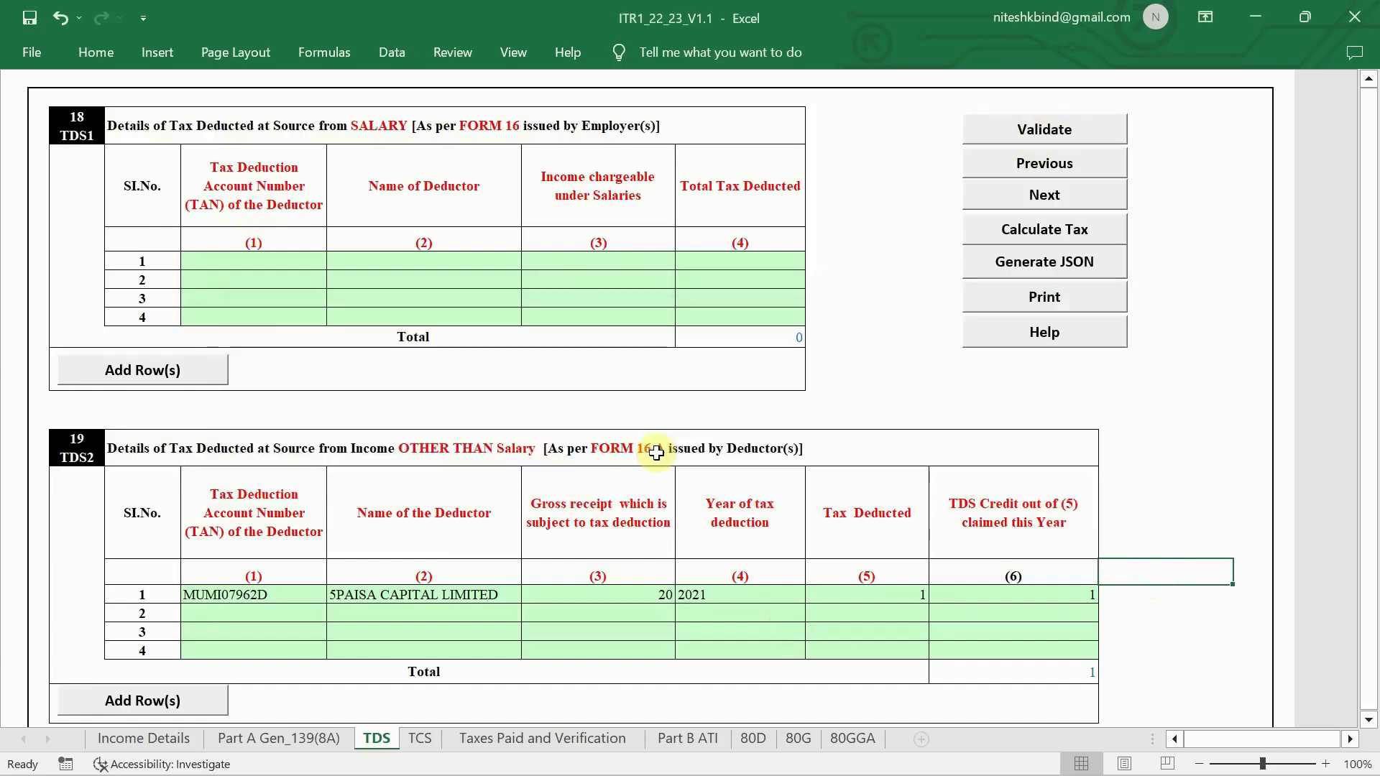
{"action": "left_click", "coordinate": [424, 740]}
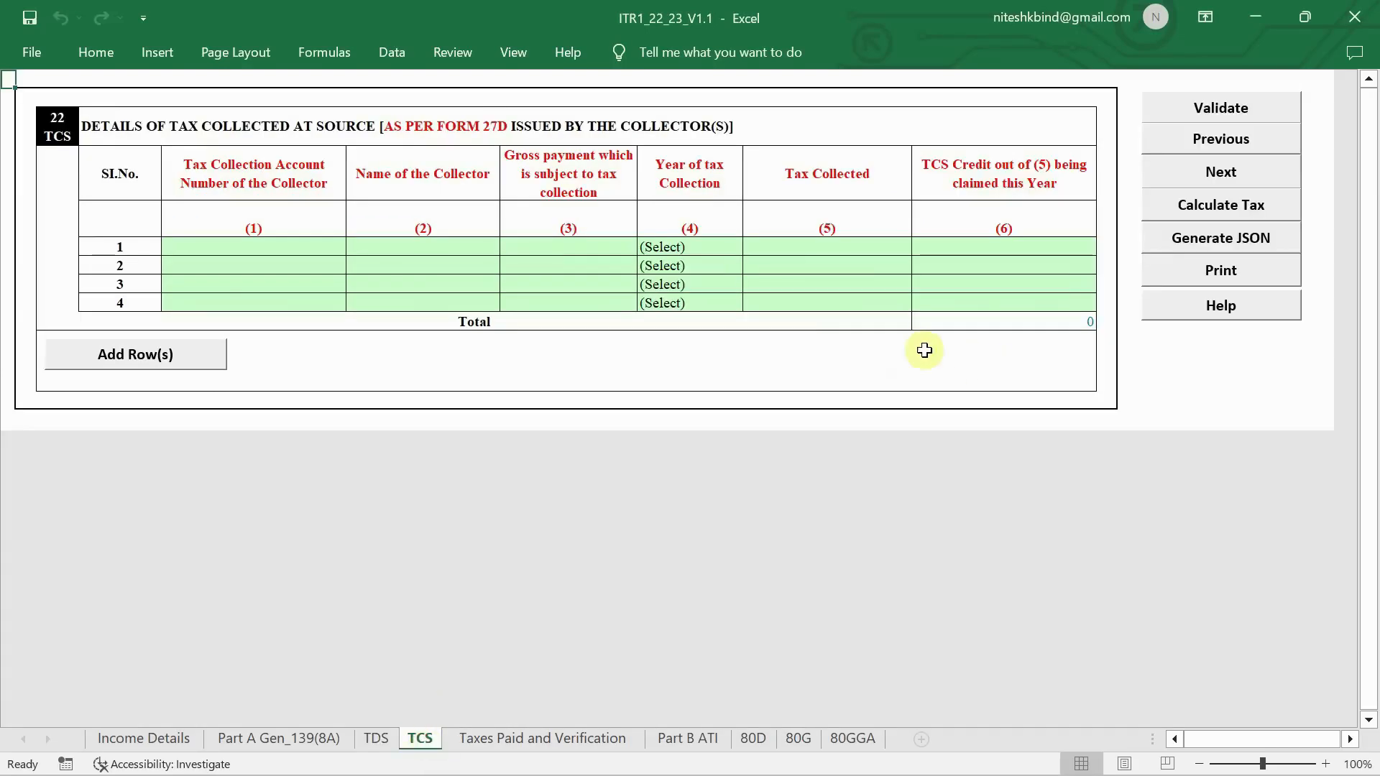
- Fill in the place of filing under Taxes Paid and Verification, then go to Part B ATI
{"action": "left_click", "coordinate": [506, 749]}
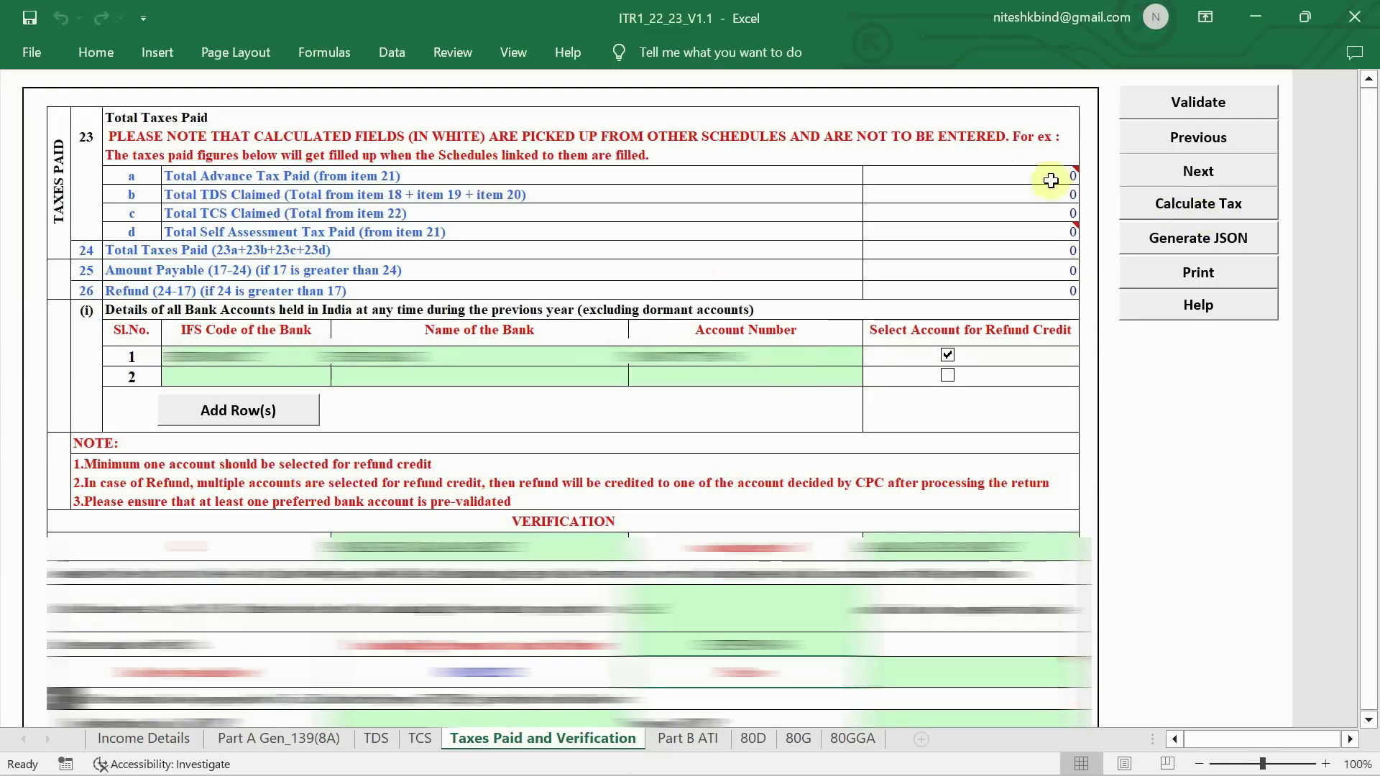
{"action": "mouse_move", "coordinate": [1051, 177]}
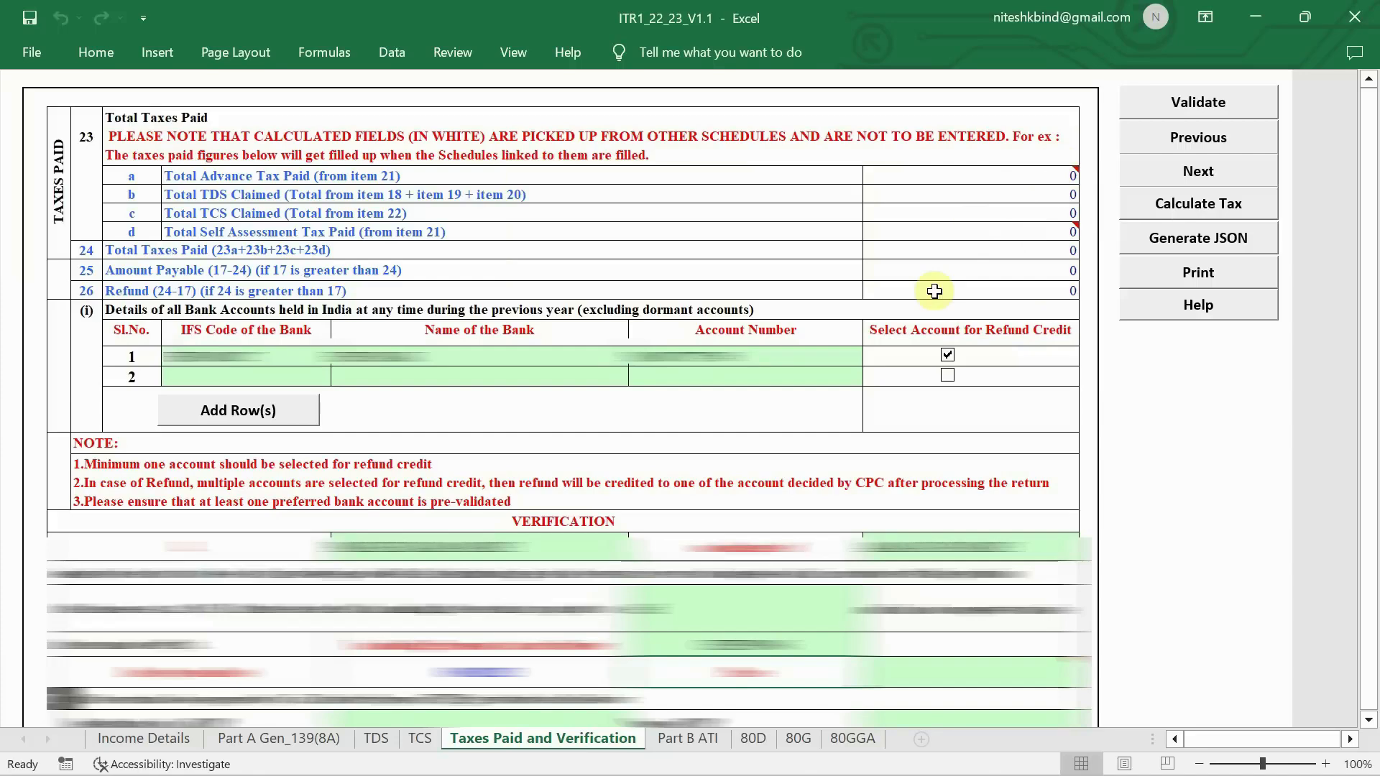
{"action": "scroll", "coordinate": [747, 528], "scroll_direction": "down", "scroll_amount": 1}
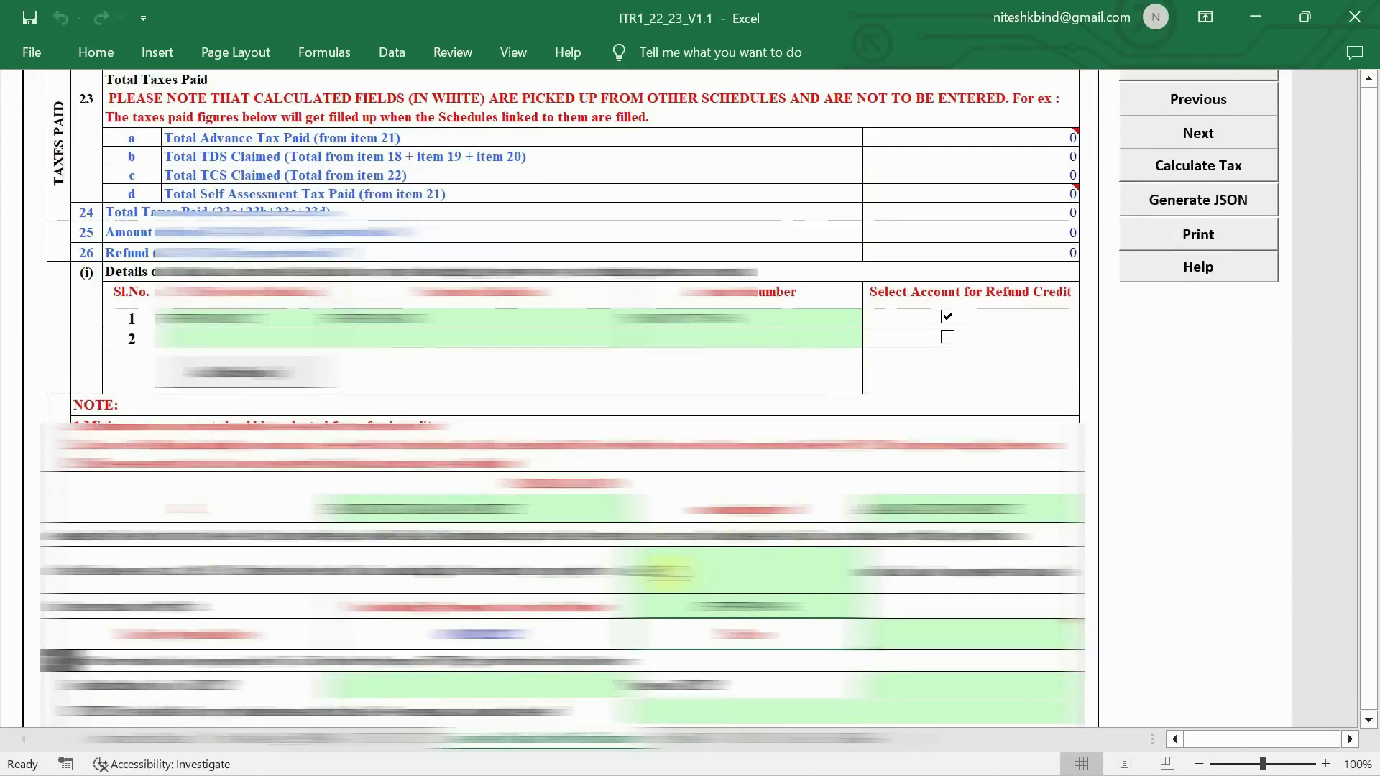
{"action": "scroll", "coordinate": [845, 597], "scroll_direction": "down", "scroll_amount": 1}
{"action": "mouse_move", "coordinate": [956, 575]}
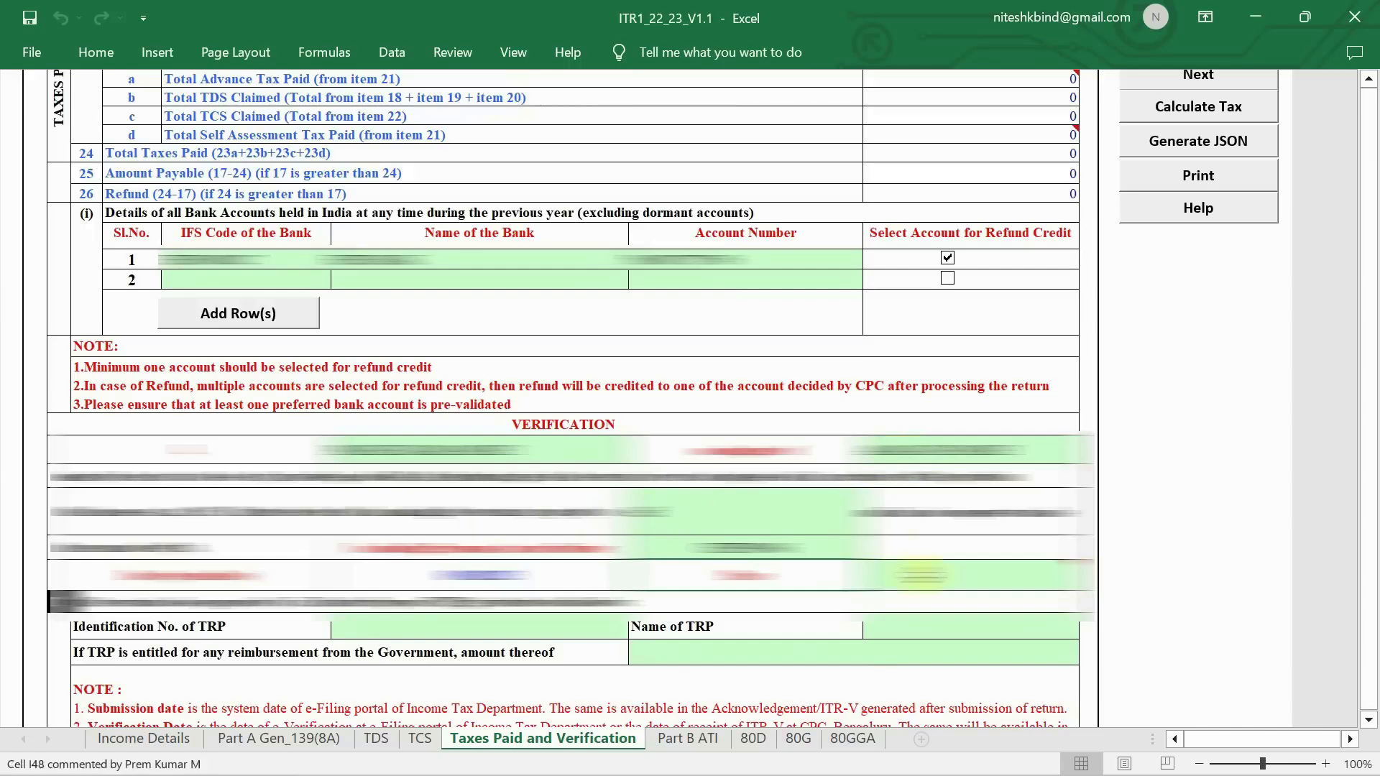
{"action": "left_click", "coordinate": [922, 575]}
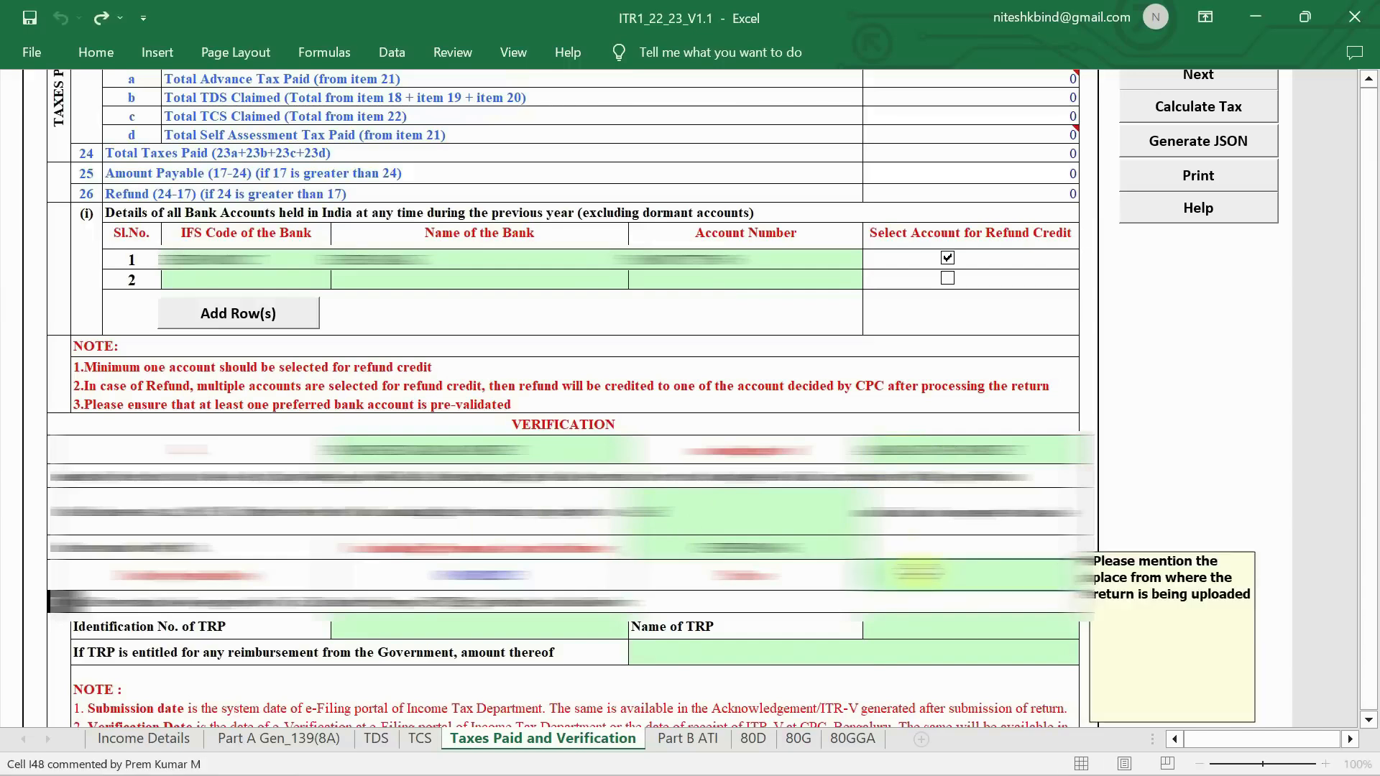
{"action": "type", "text": "M"}
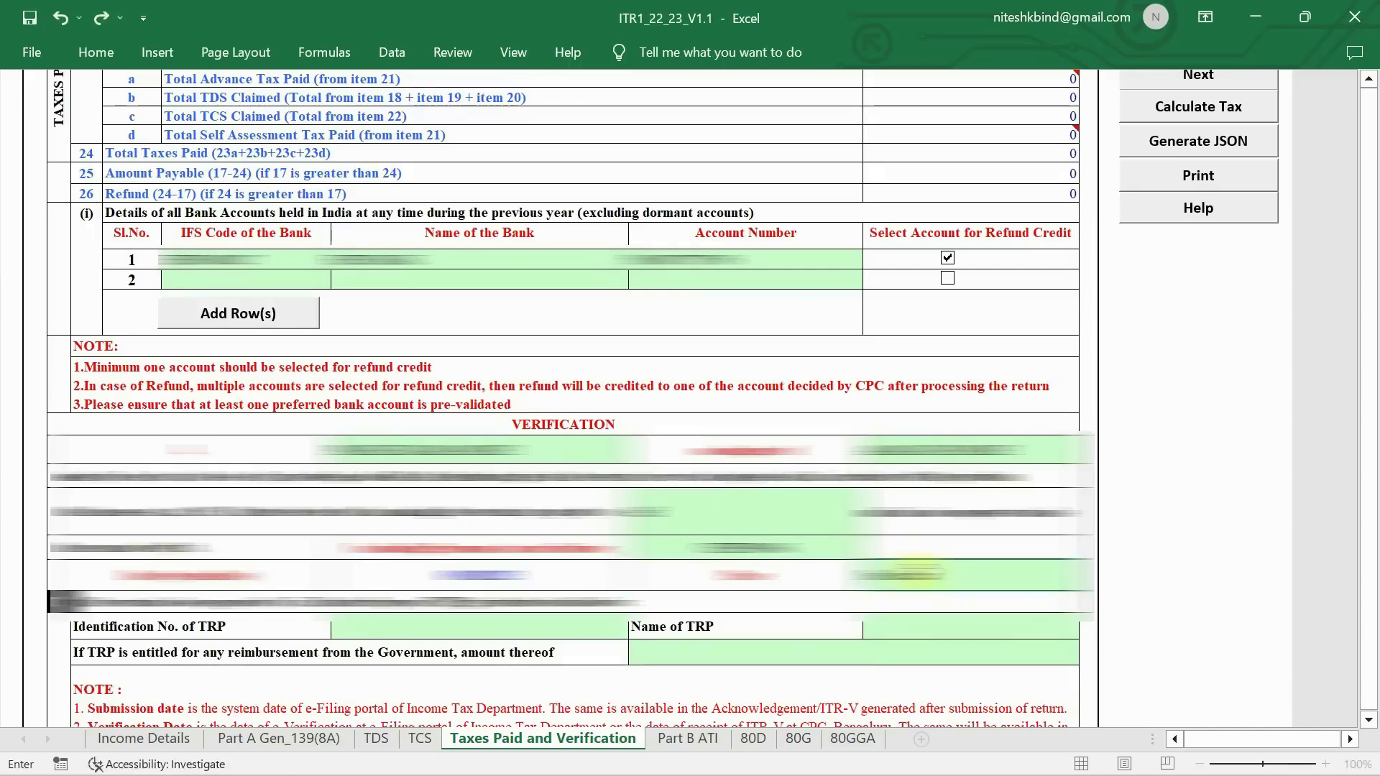
{"action": "key", "text": "Return"}
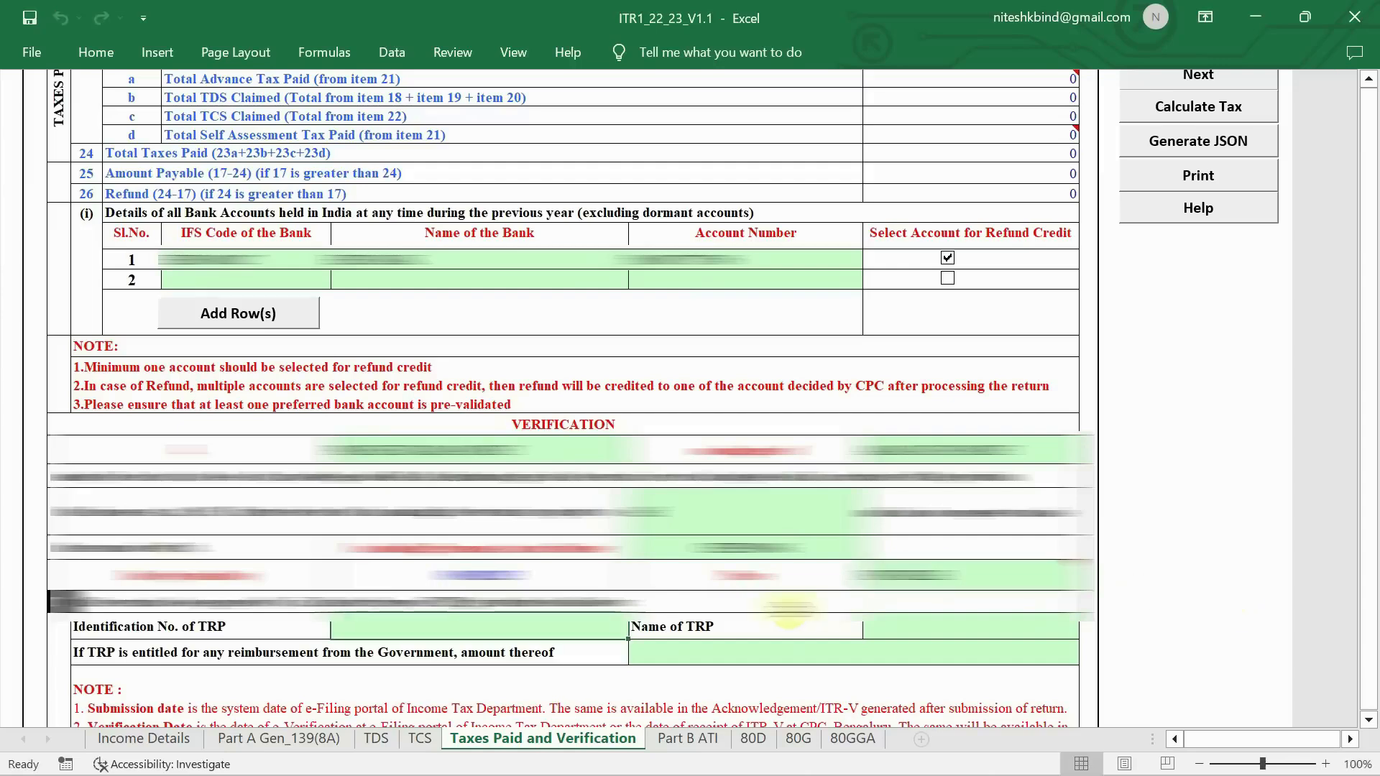
{"action": "scroll", "coordinate": [789, 611], "scroll_direction": "up", "scroll_amount": 3}
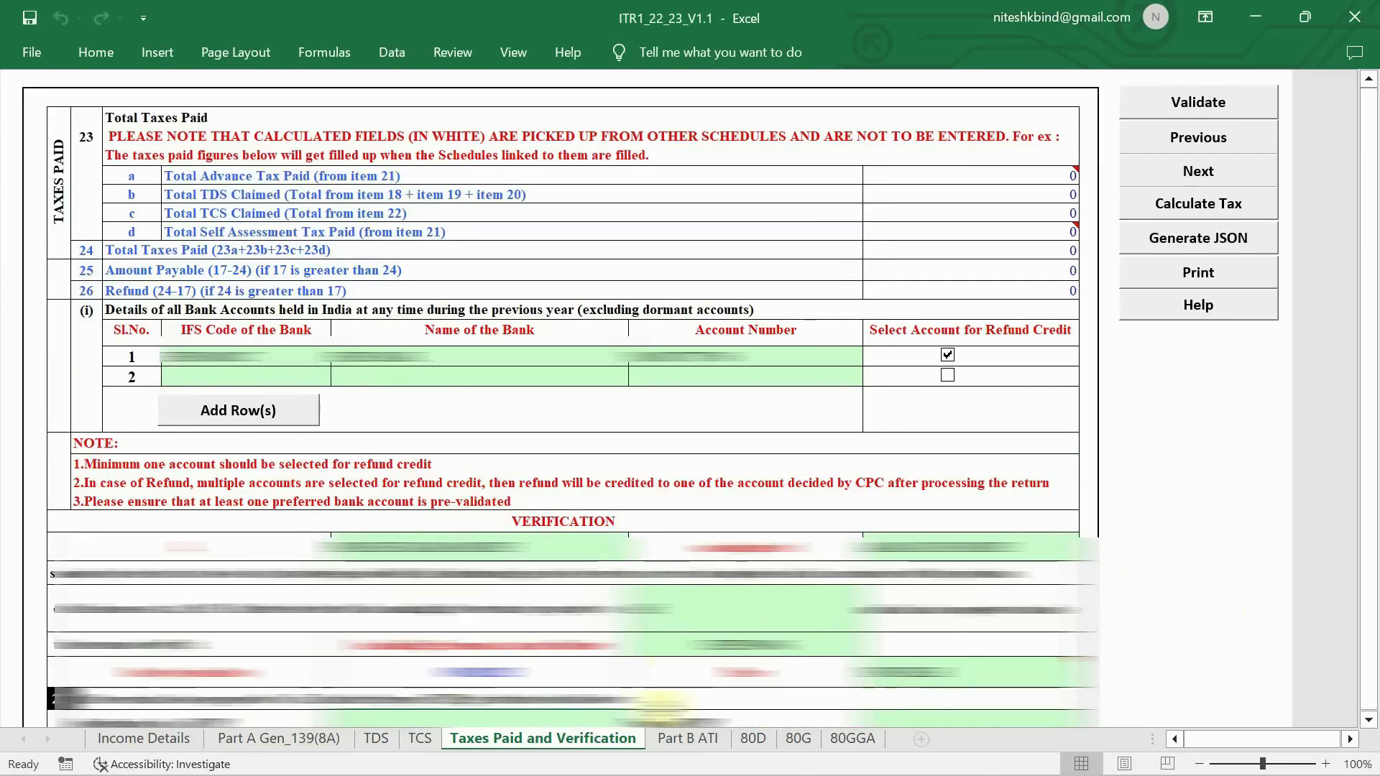
{"action": "left_click", "coordinate": [681, 742]}
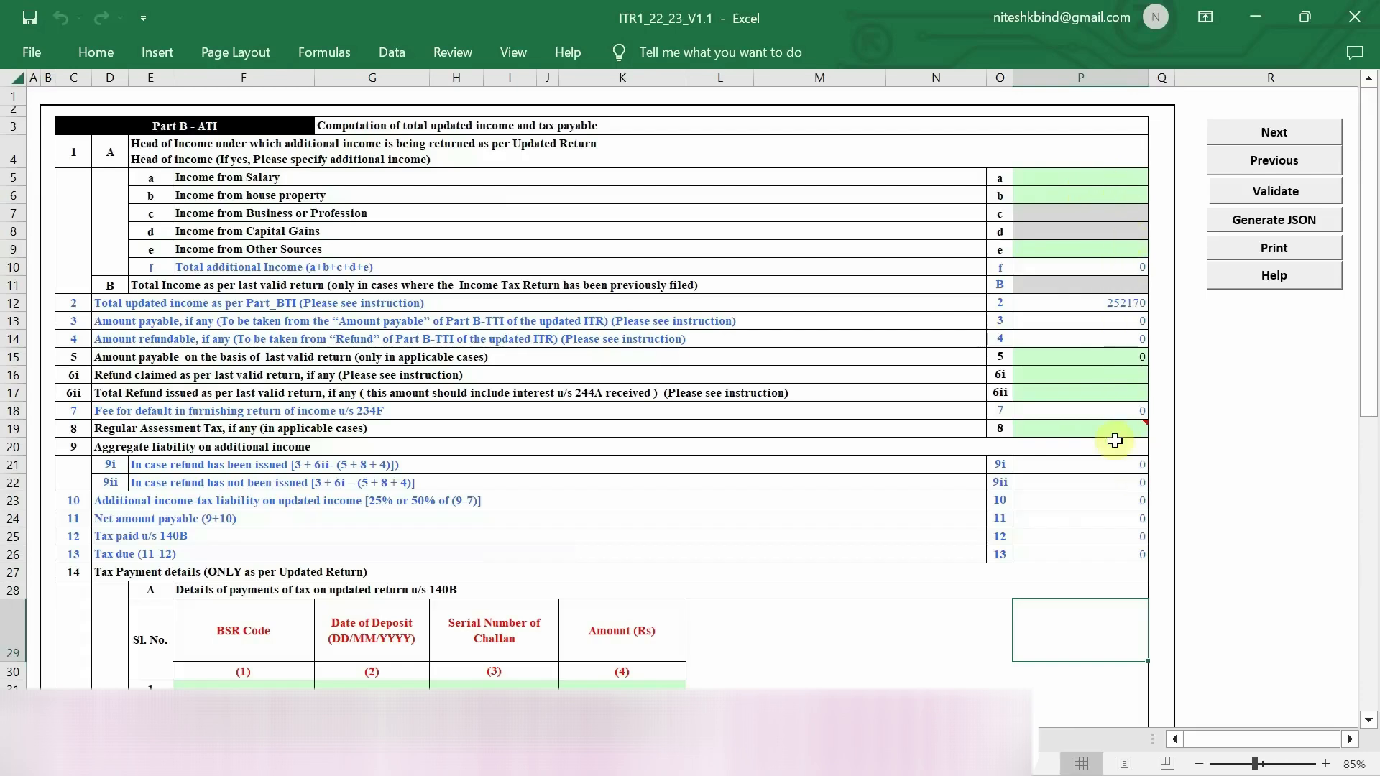
- Review Part B ATI's total updated income of 252170, then return to Income Details
{"action": "scroll", "coordinate": [817, 556], "scroll_direction": "down", "scroll_amount": 4}
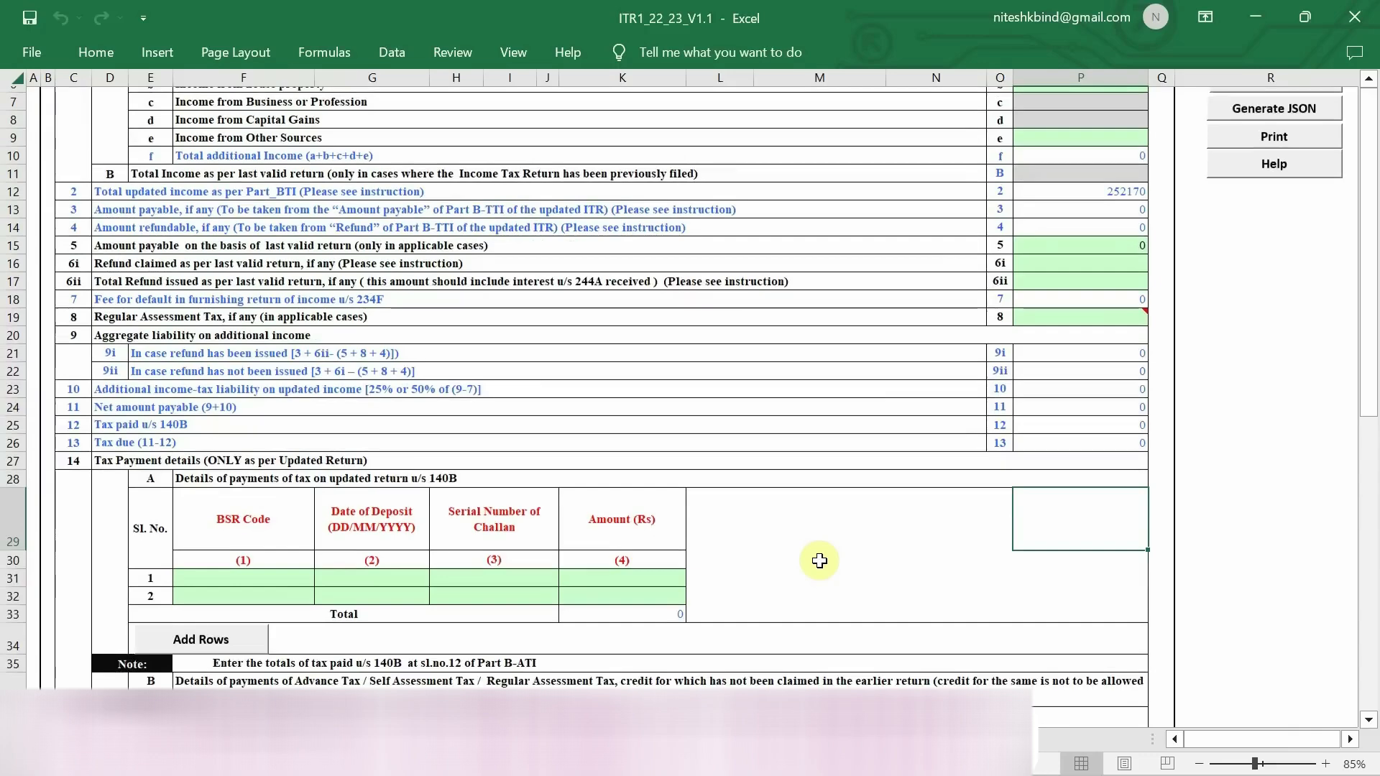
{"action": "scroll", "coordinate": [819, 561], "scroll_direction": "down", "scroll_amount": 1}
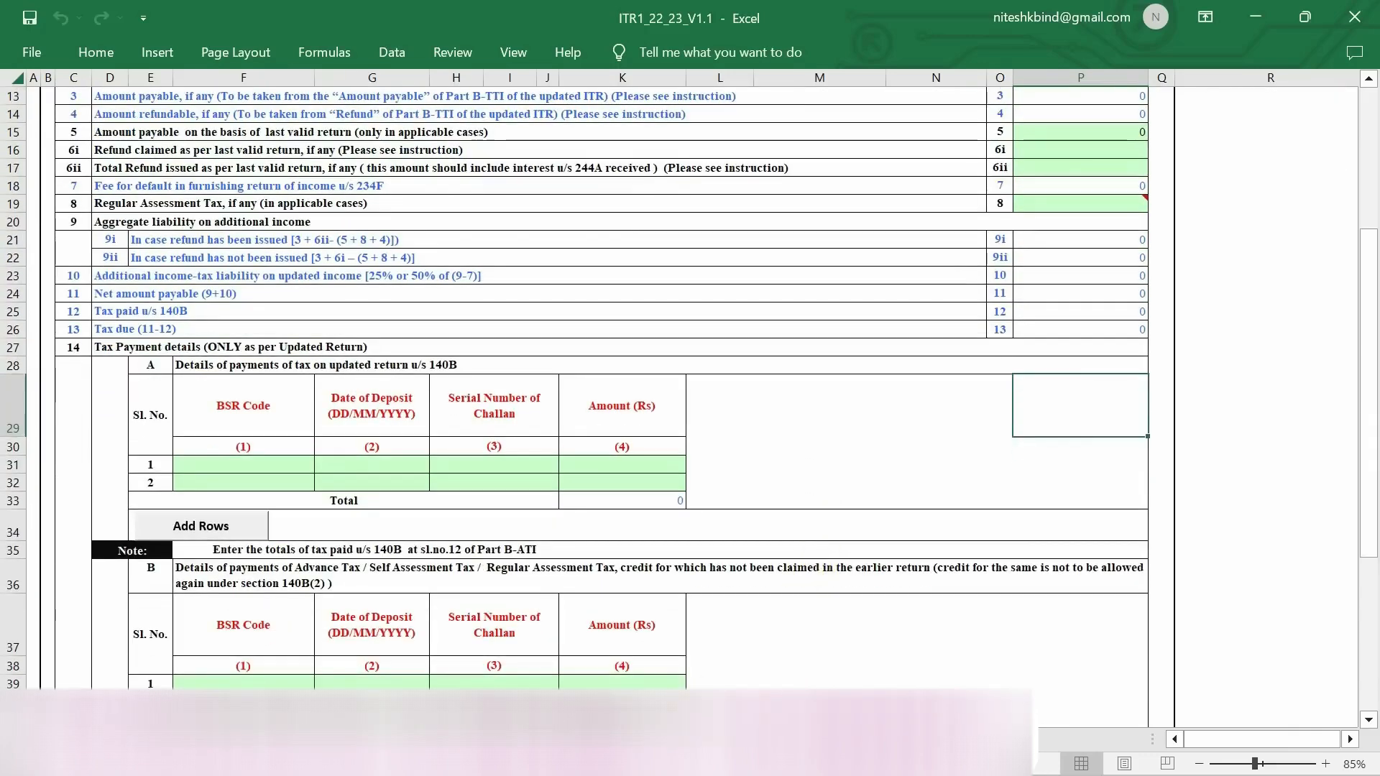
{"action": "scroll", "coordinate": [868, 450], "scroll_direction": "up", "scroll_amount": 5}
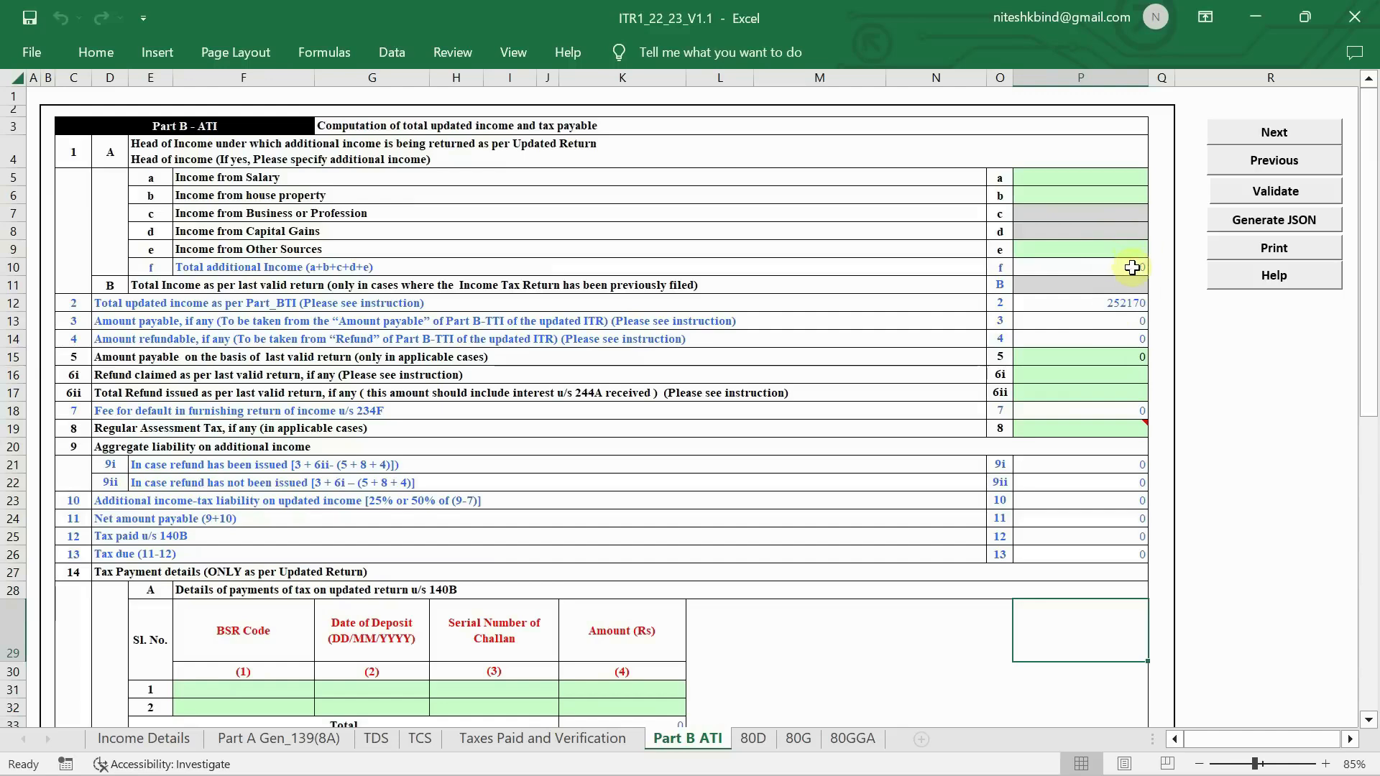
{"action": "left_click", "coordinate": [171, 741]}
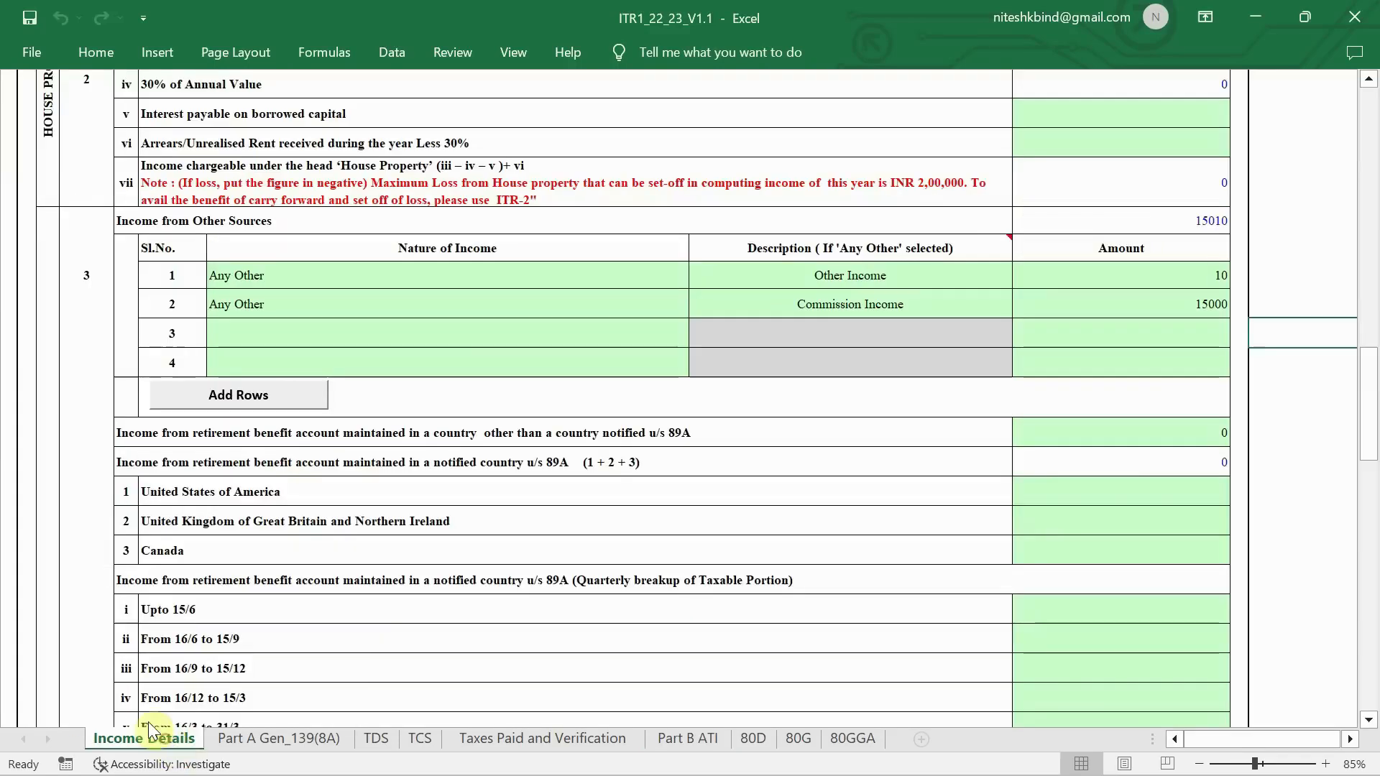
- Check the salary figures on Income Details, then return to the Part B ATI sheet
{"action": "scroll", "coordinate": [799, 477], "scroll_direction": "down", "scroll_amount": 3, "text": "ctrl"}
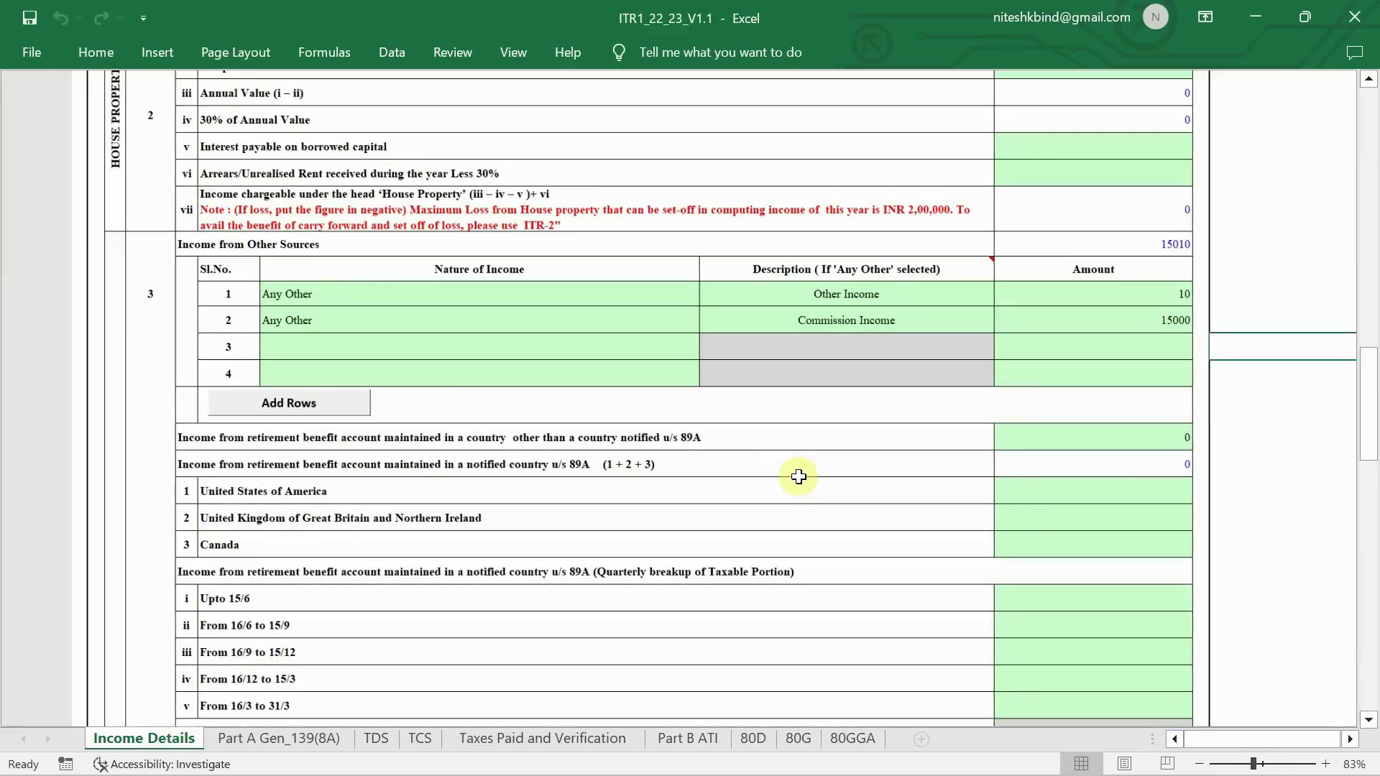
{"action": "scroll", "coordinate": [798, 477], "scroll_direction": "up", "scroll_amount": 5}
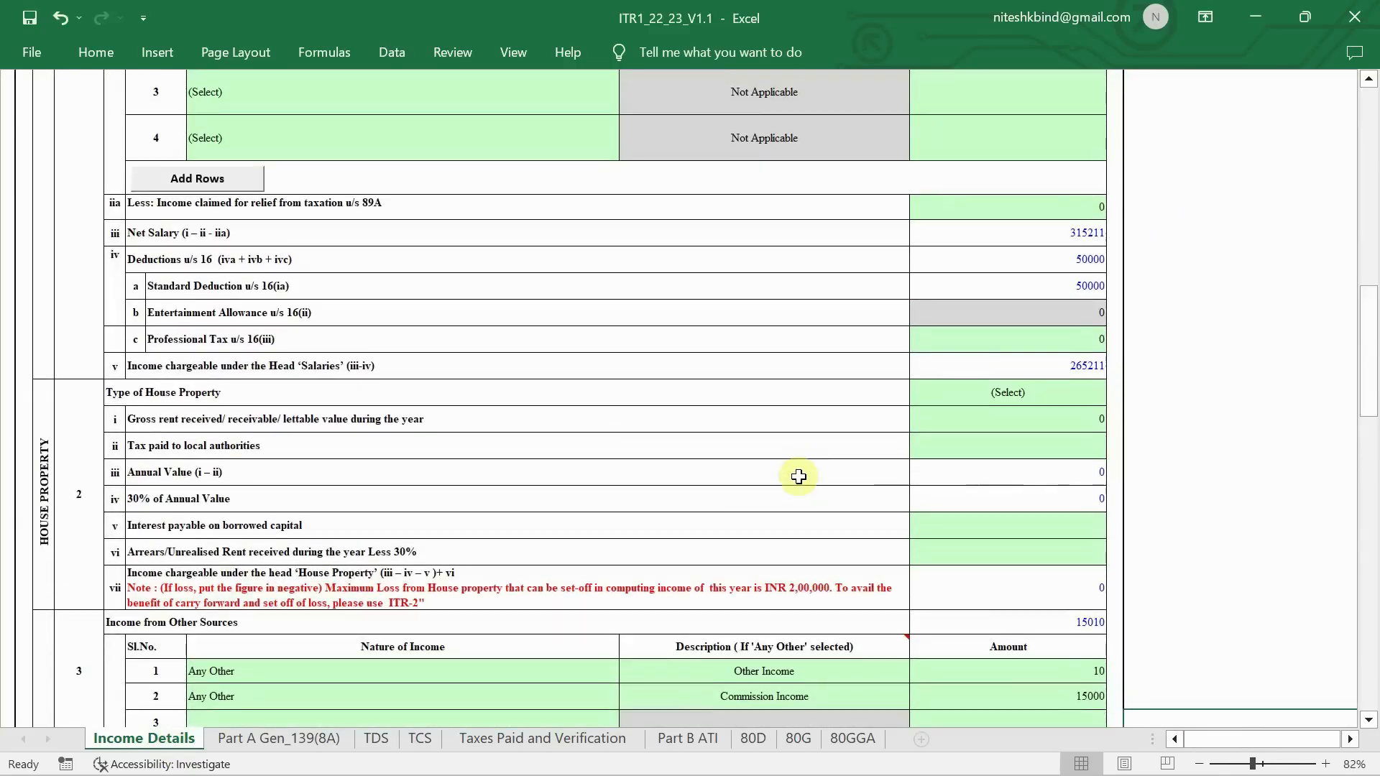
{"action": "scroll", "coordinate": [798, 477], "scroll_direction": "down", "scroll_amount": 1}
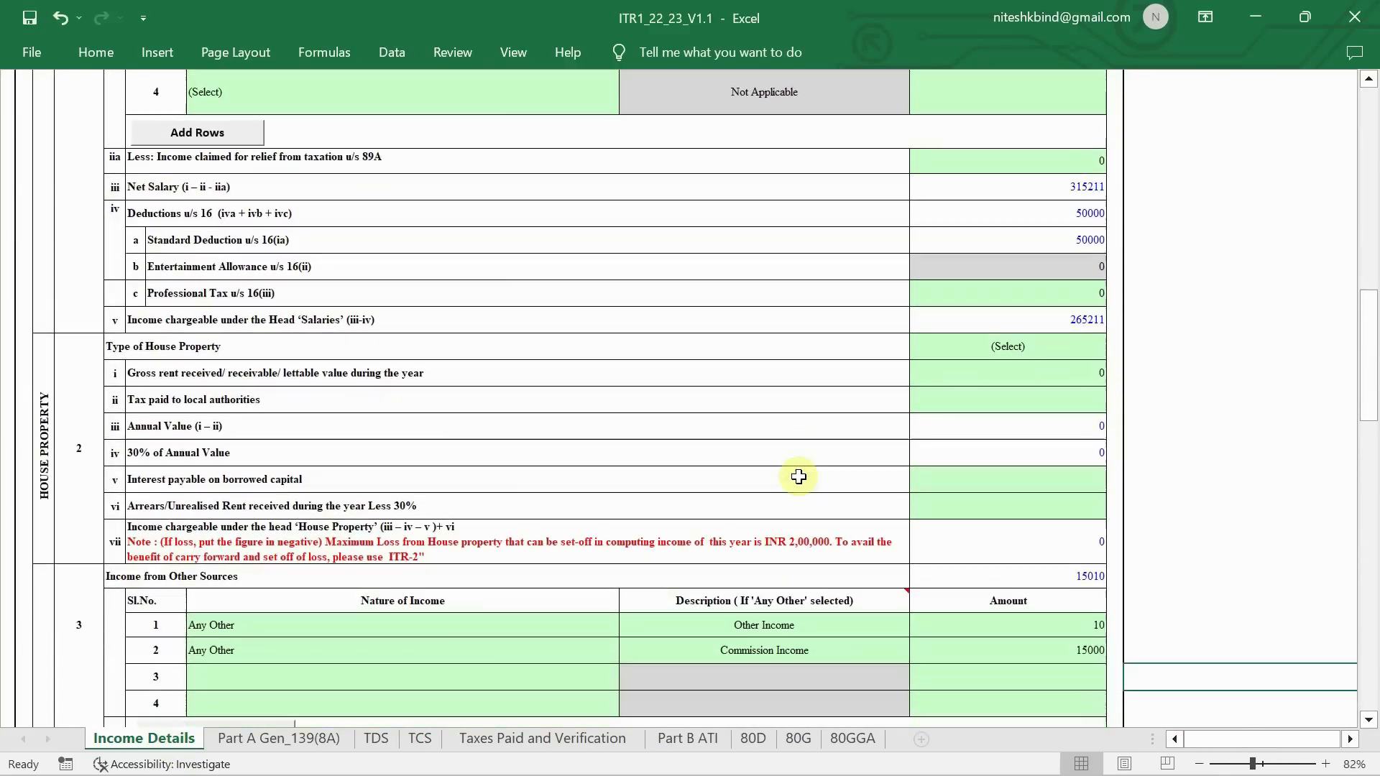
{"action": "scroll", "coordinate": [798, 477], "scroll_direction": "up", "scroll_amount": 1}
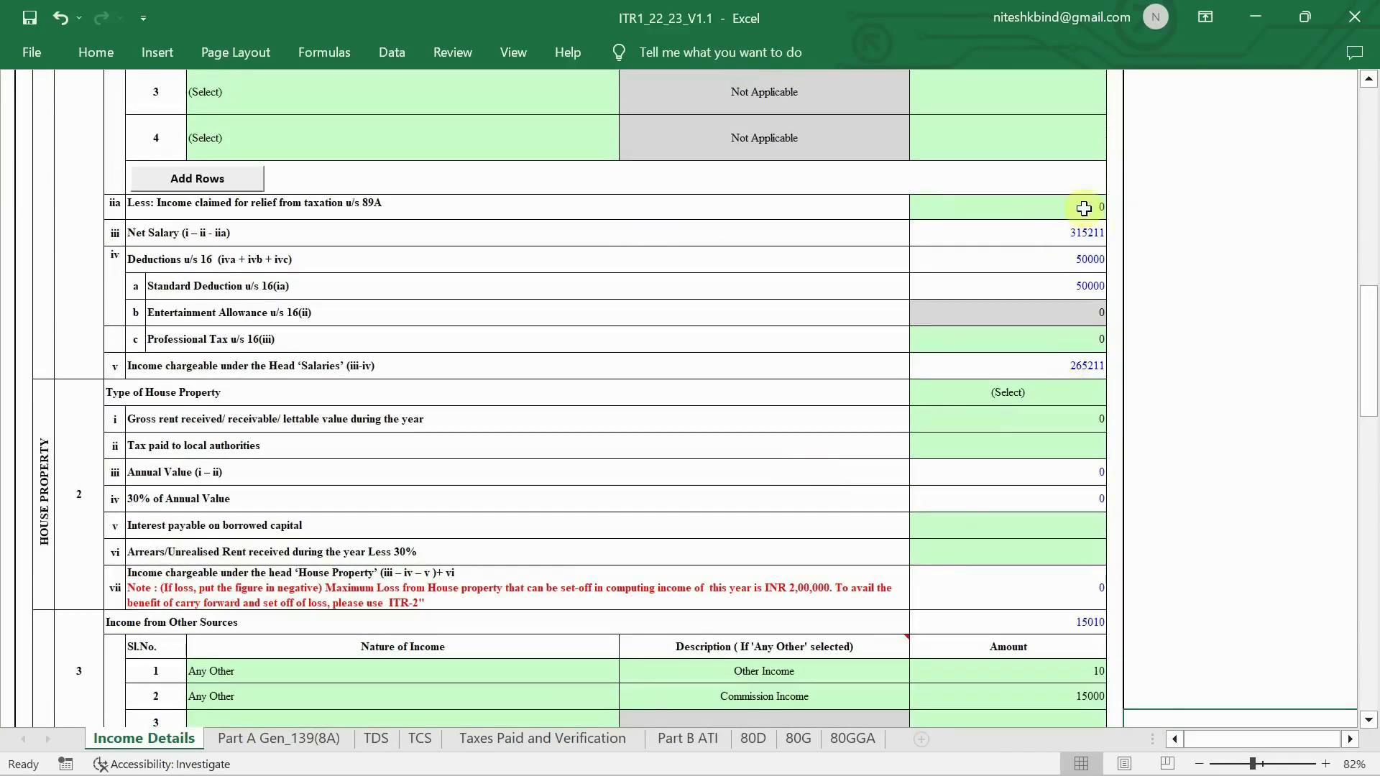
{"action": "scroll", "coordinate": [1078, 232], "scroll_direction": "up", "scroll_amount": 3, "text": "ctrl"}
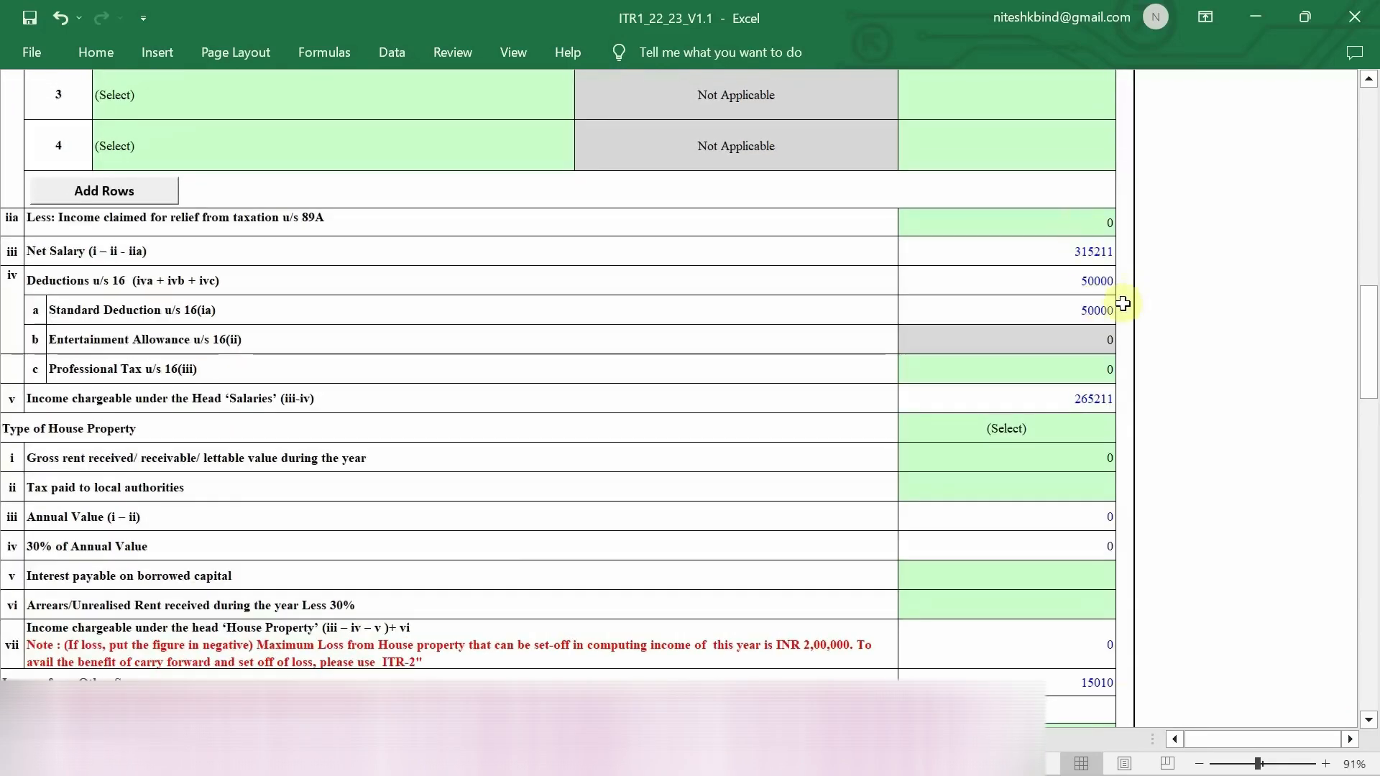
{"action": "scroll", "coordinate": [1127, 299], "scroll_direction": "left", "scroll_amount": 1}
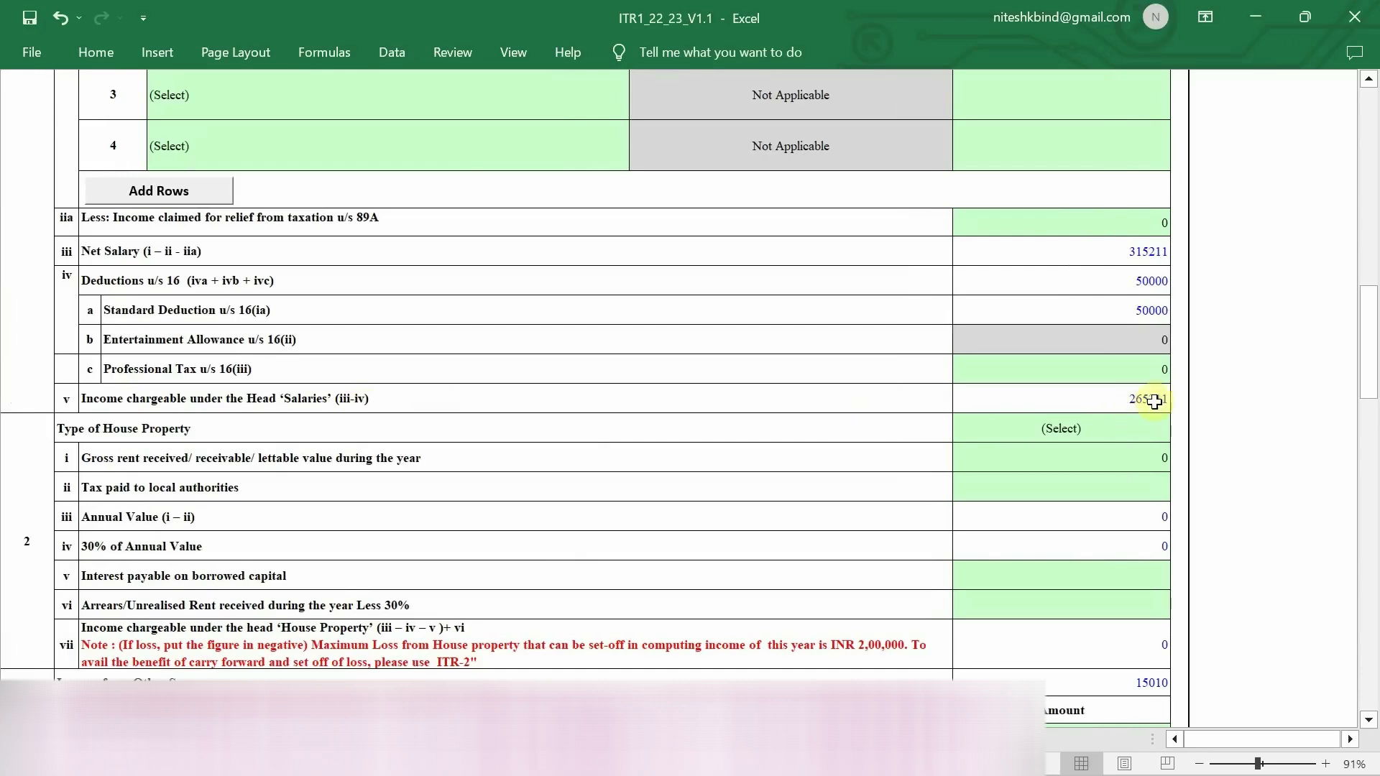
{"action": "left_click", "coordinate": [575, 739]}
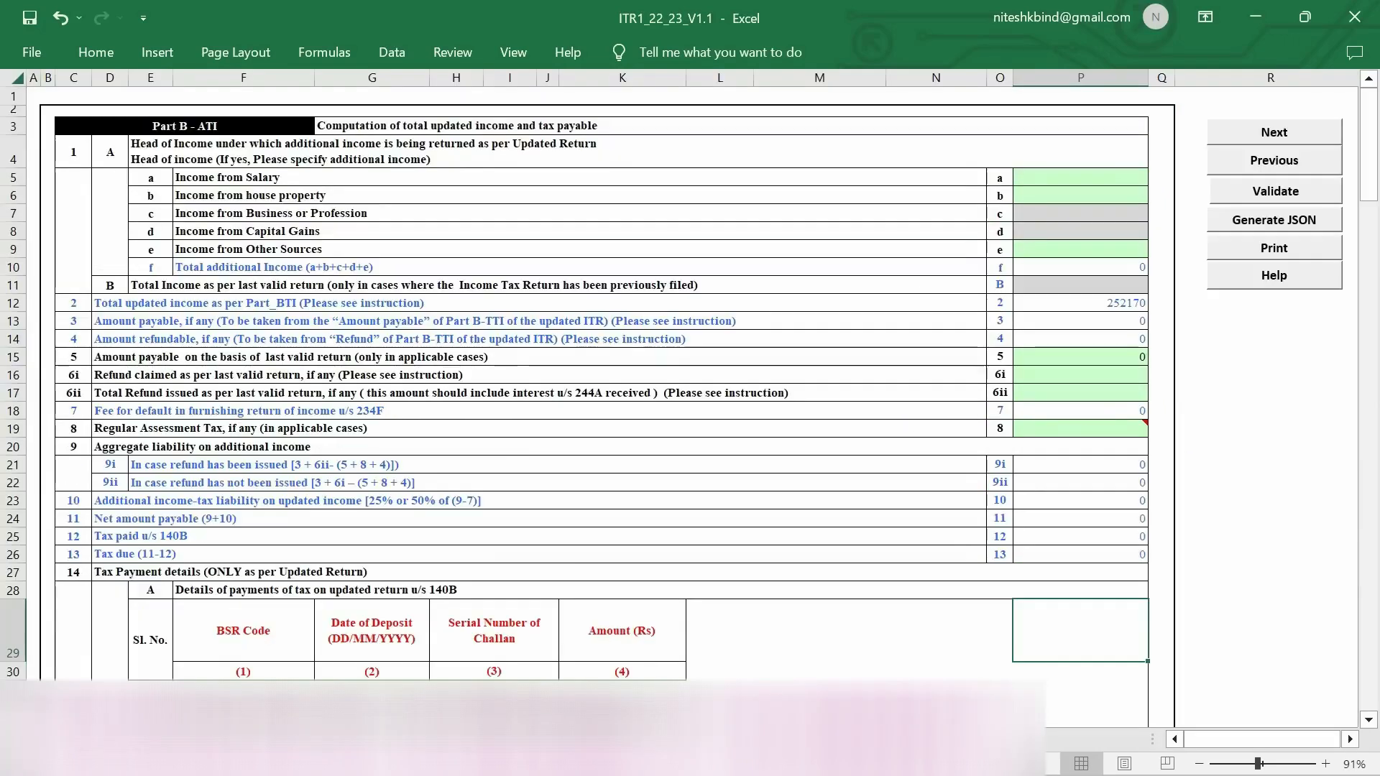
- In Part B ATI, enter 265211 as income from salary and 0 for house property
{"action": "left_click", "coordinate": [1112, 175]}
{"action": "double_click", "coordinate": [1108, 172]}
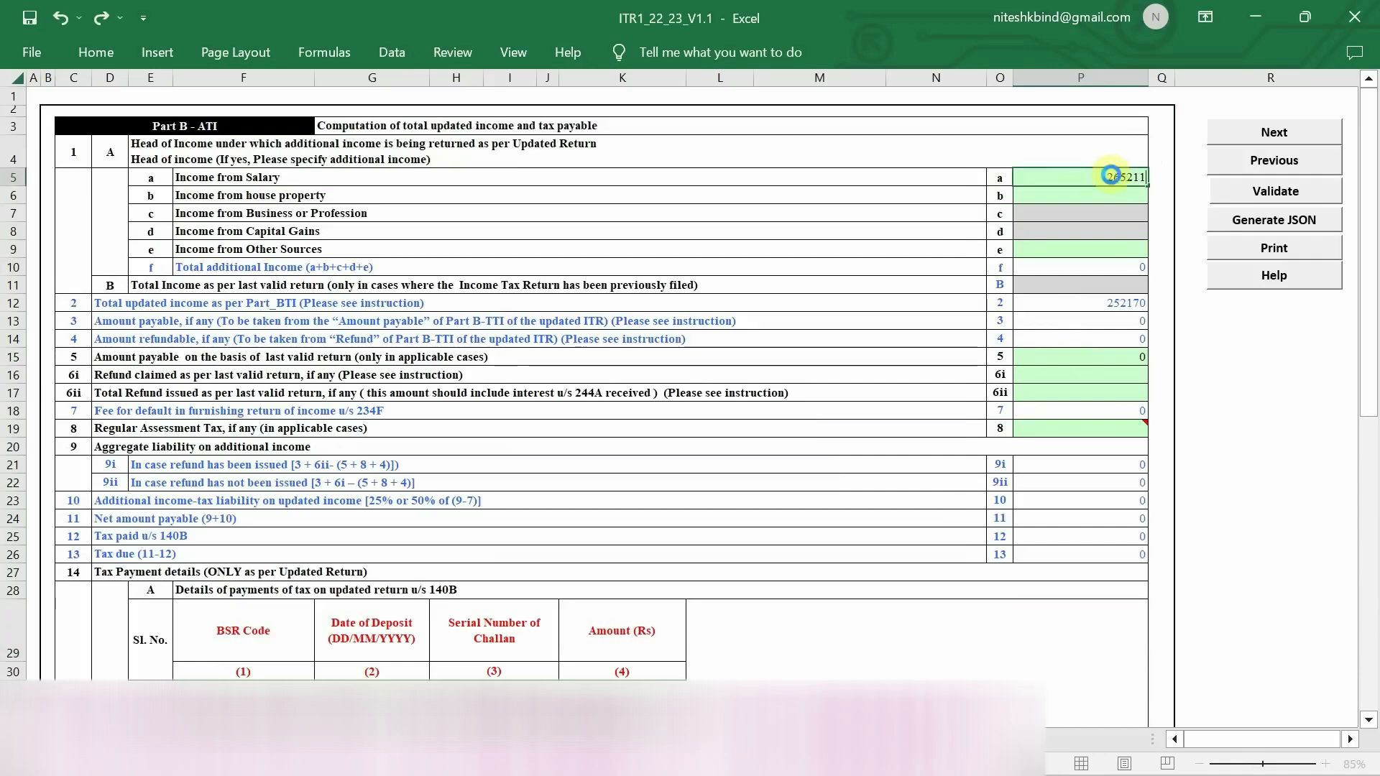
{"action": "type", "text": "265211"}
{"action": "key", "text": "Return"}
{"action": "type", "text": "0"}
{"action": "key", "text": "Return"}
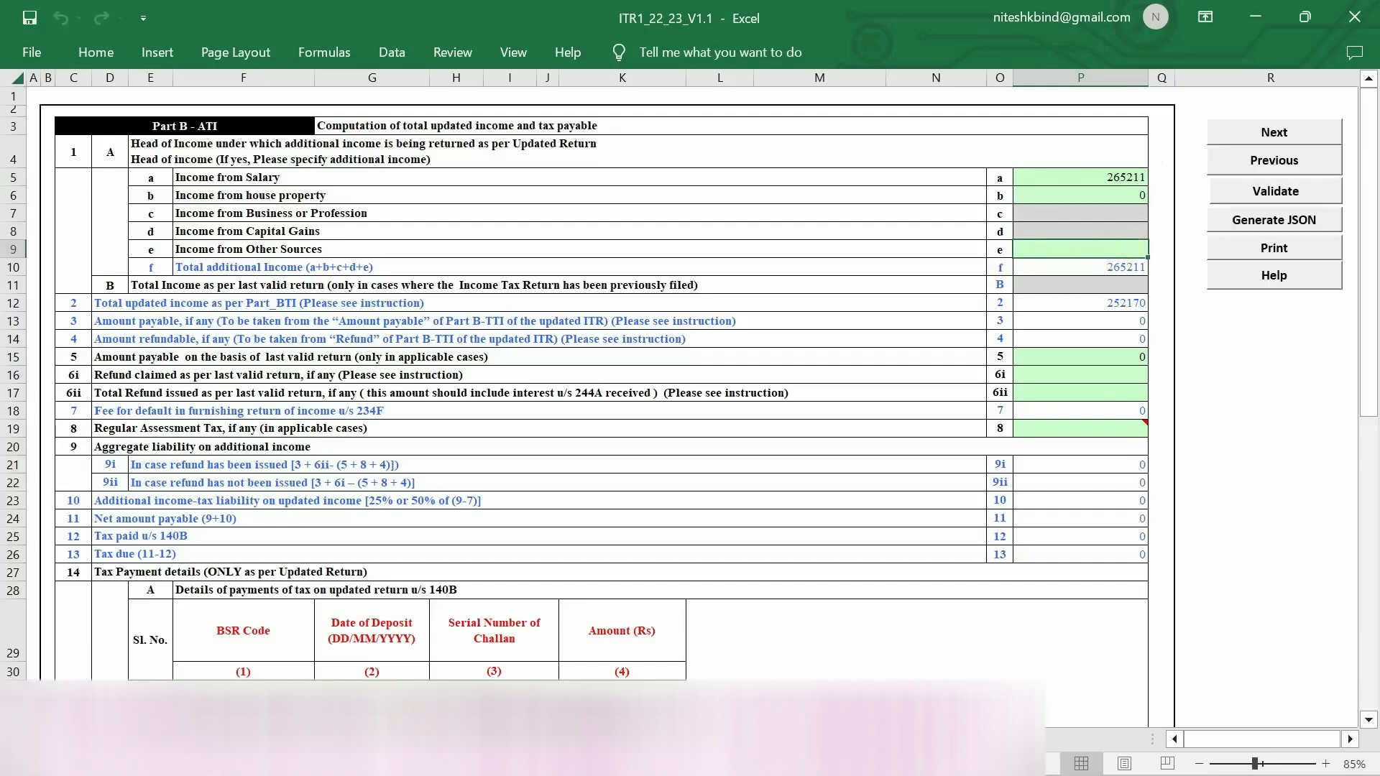
- Confirm the figures on Income Details and enter 15010 as income from other sources
{"action": "left_click", "coordinate": [216, 739]}
{"action": "scroll", "coordinate": [799, 615], "scroll_direction": "down", "scroll_amount": 3}
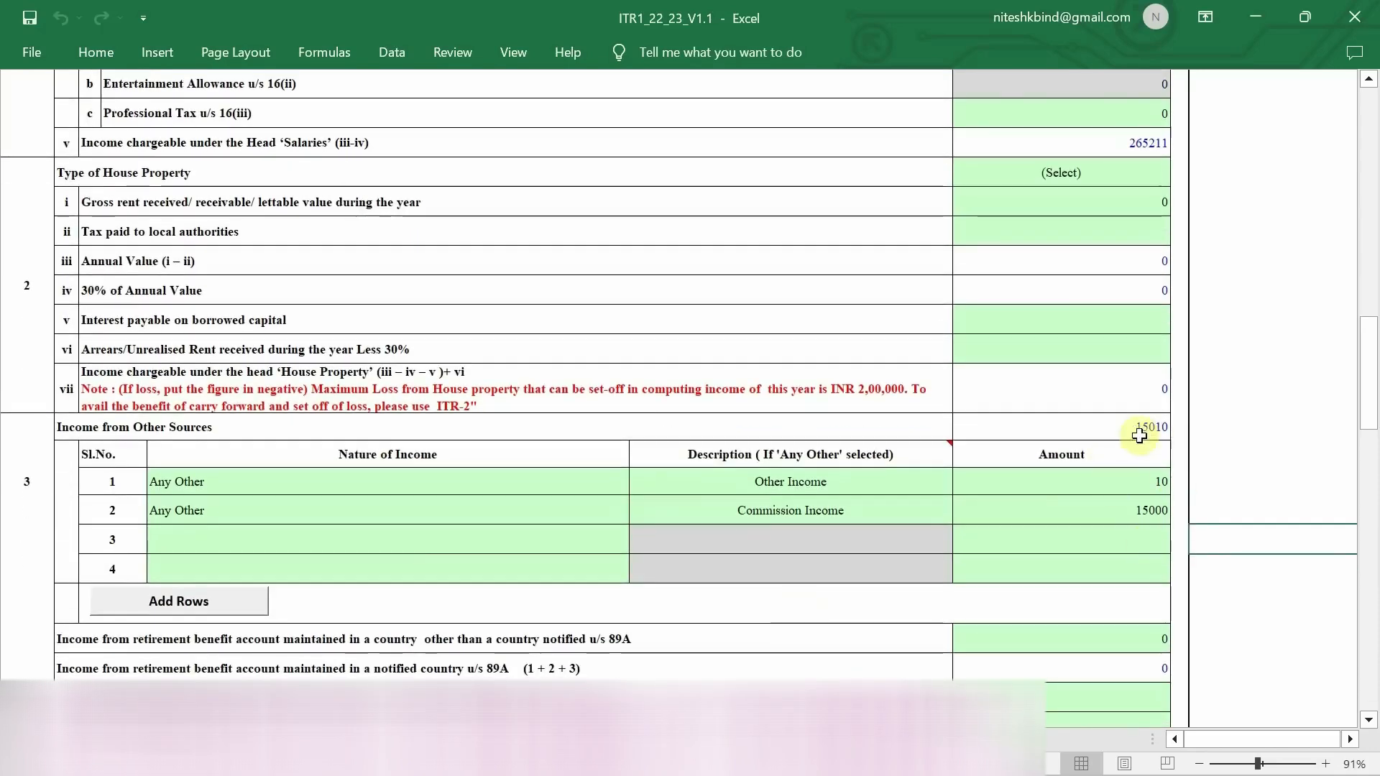
{"action": "left_click", "coordinate": [668, 739]}
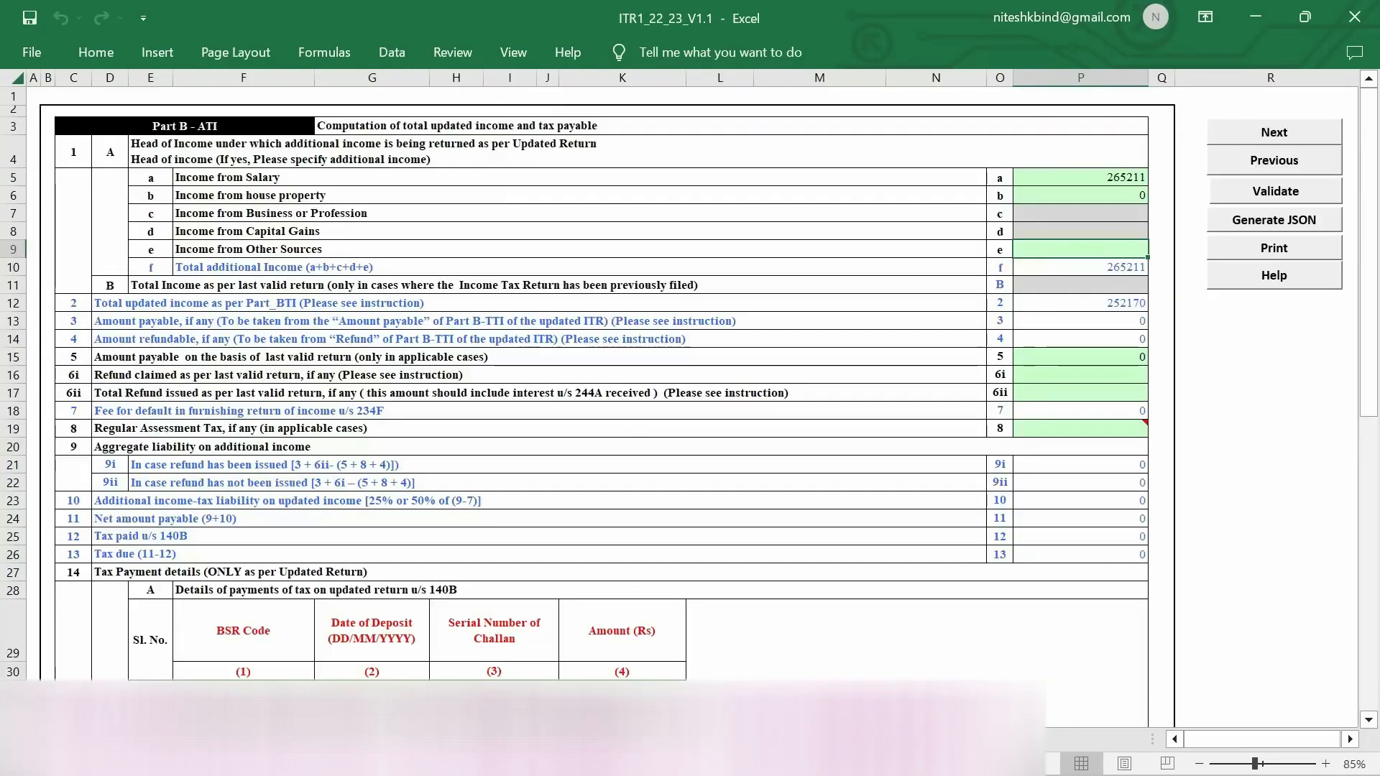
{"action": "type", "text": "15010"}
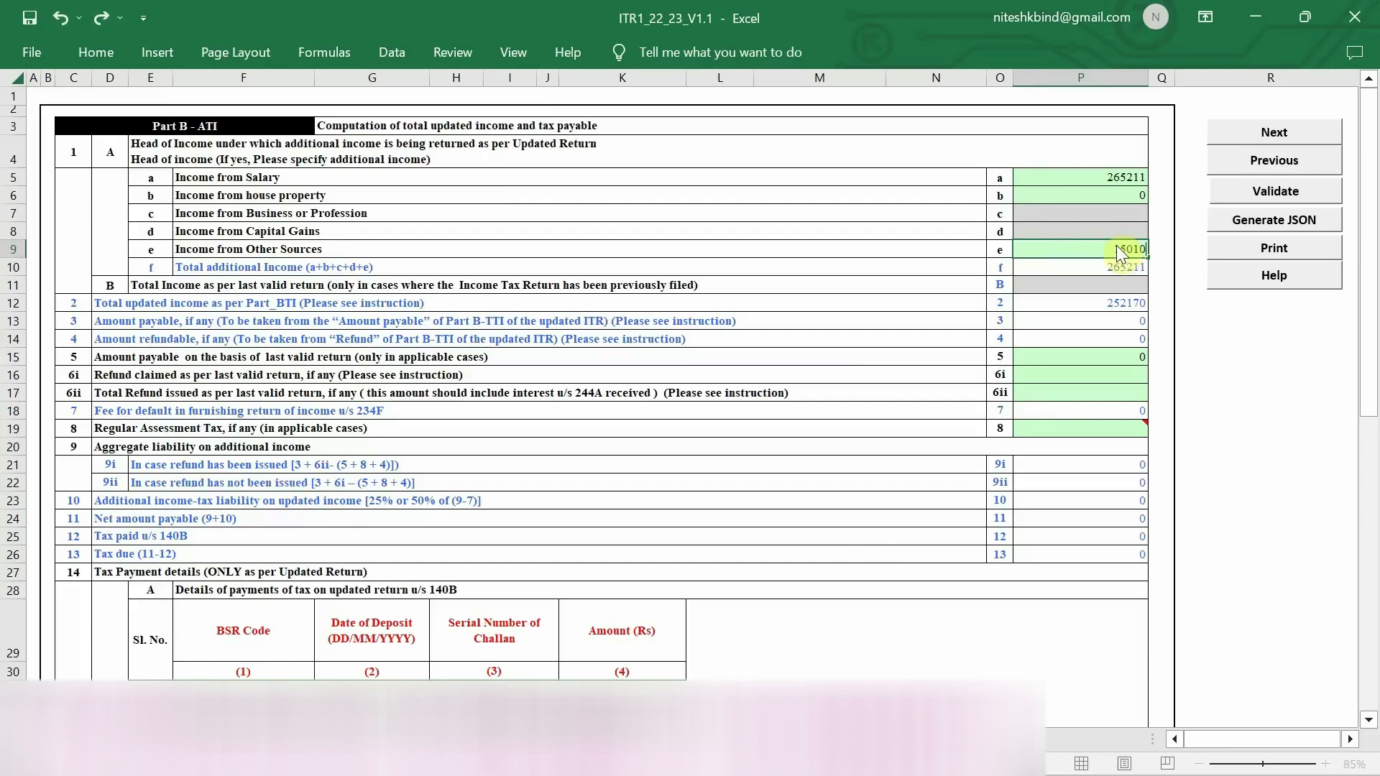
{"action": "key", "text": "Return"}
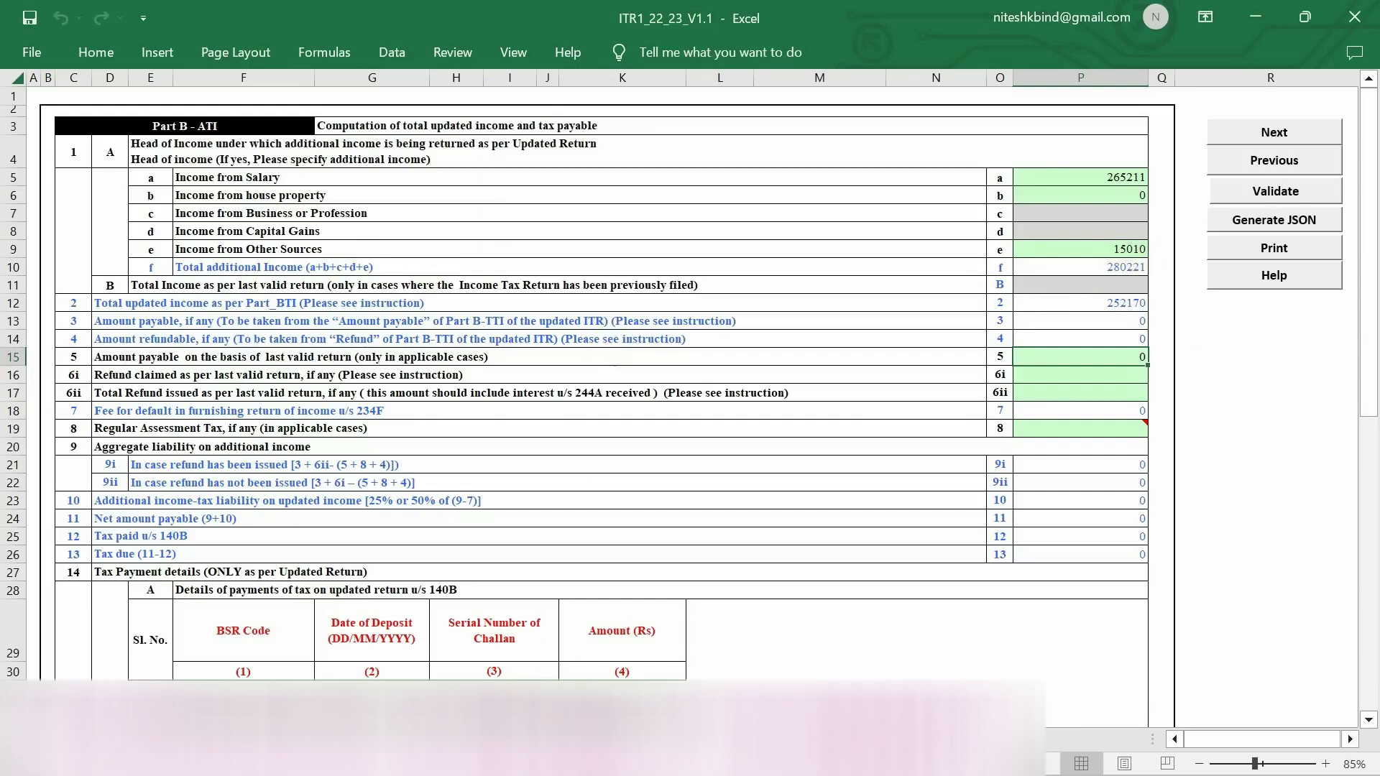
- Check the deductions on Income Details and review the Part B ATI total of 280221
{"action": "left_click", "coordinate": [302, 739]}
{"action": "scroll", "coordinate": [871, 540], "scroll_direction": "down", "scroll_amount": 12}
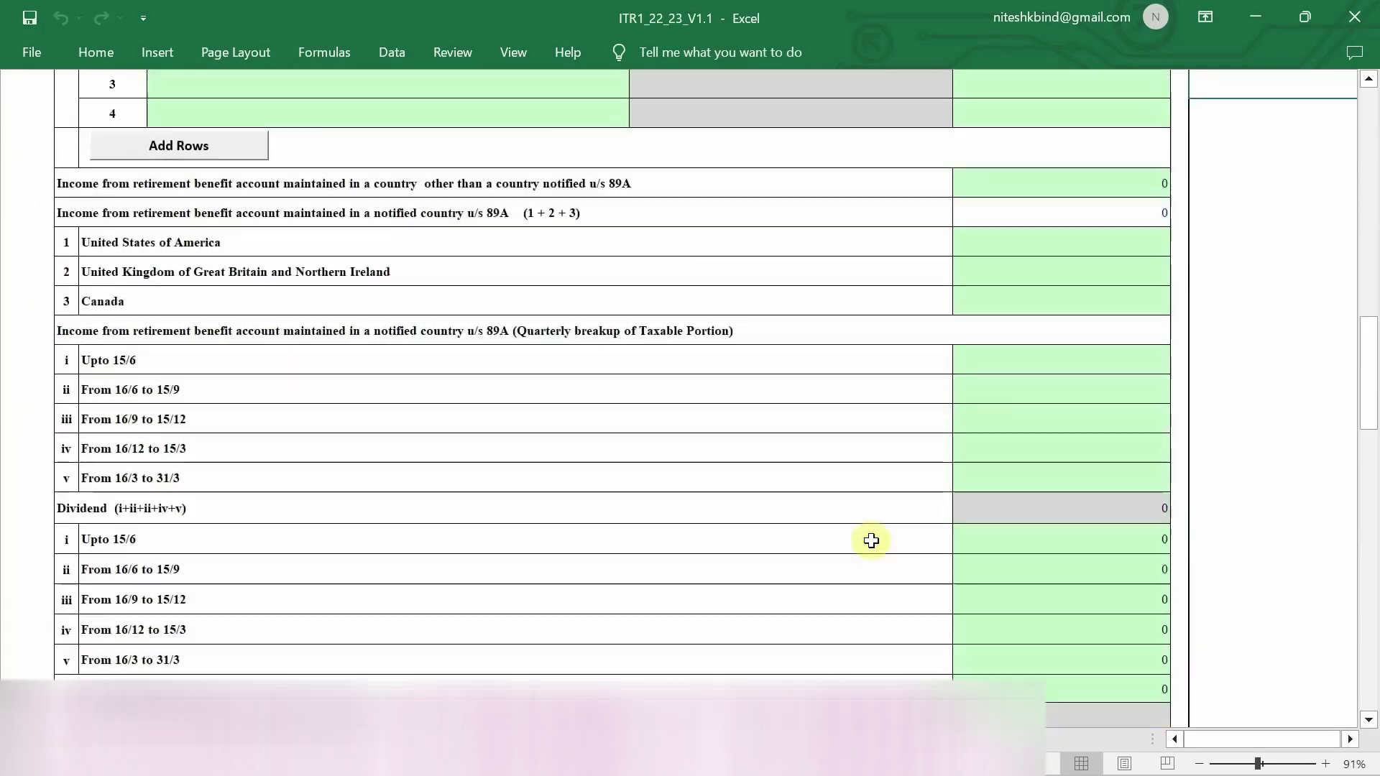
{"action": "scroll", "coordinate": [871, 540], "scroll_direction": "down", "scroll_amount": 1}
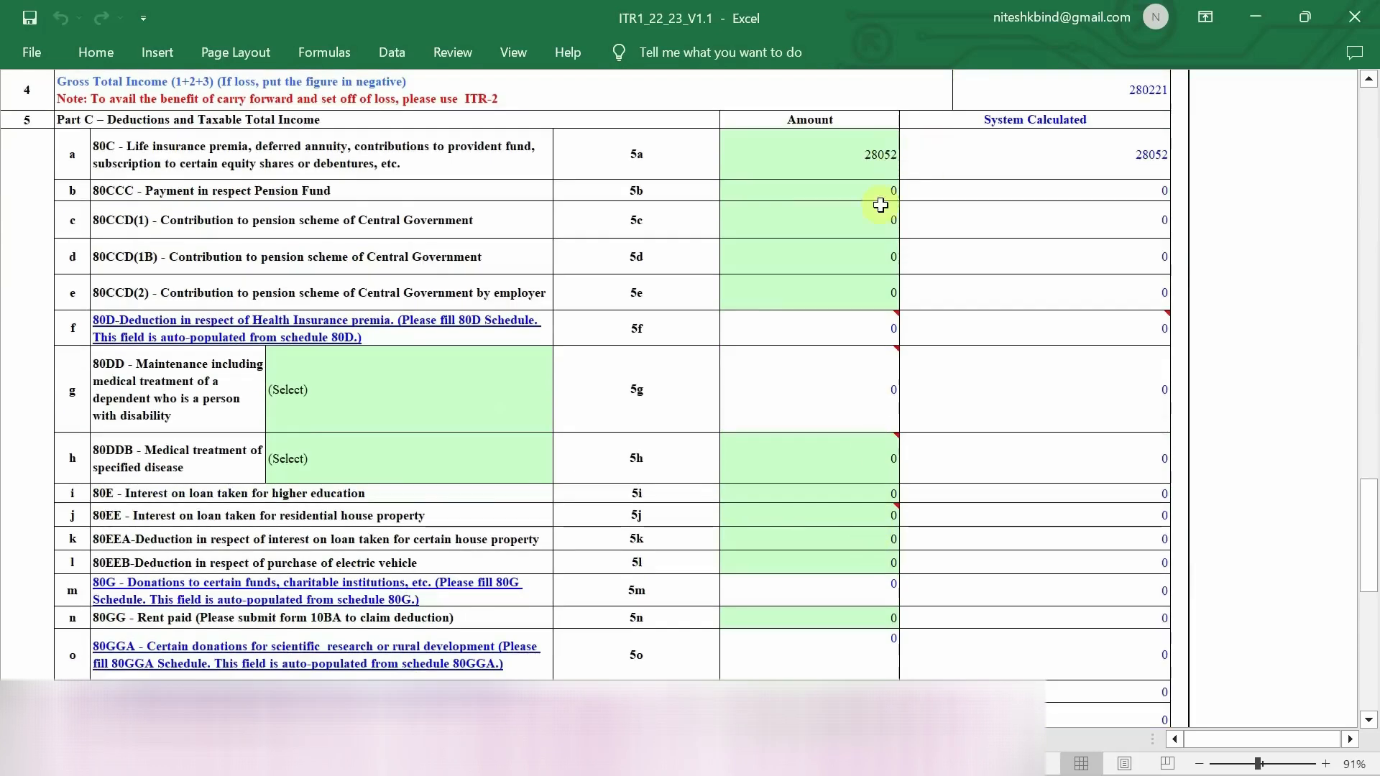
{"action": "left_click", "coordinate": [672, 739]}
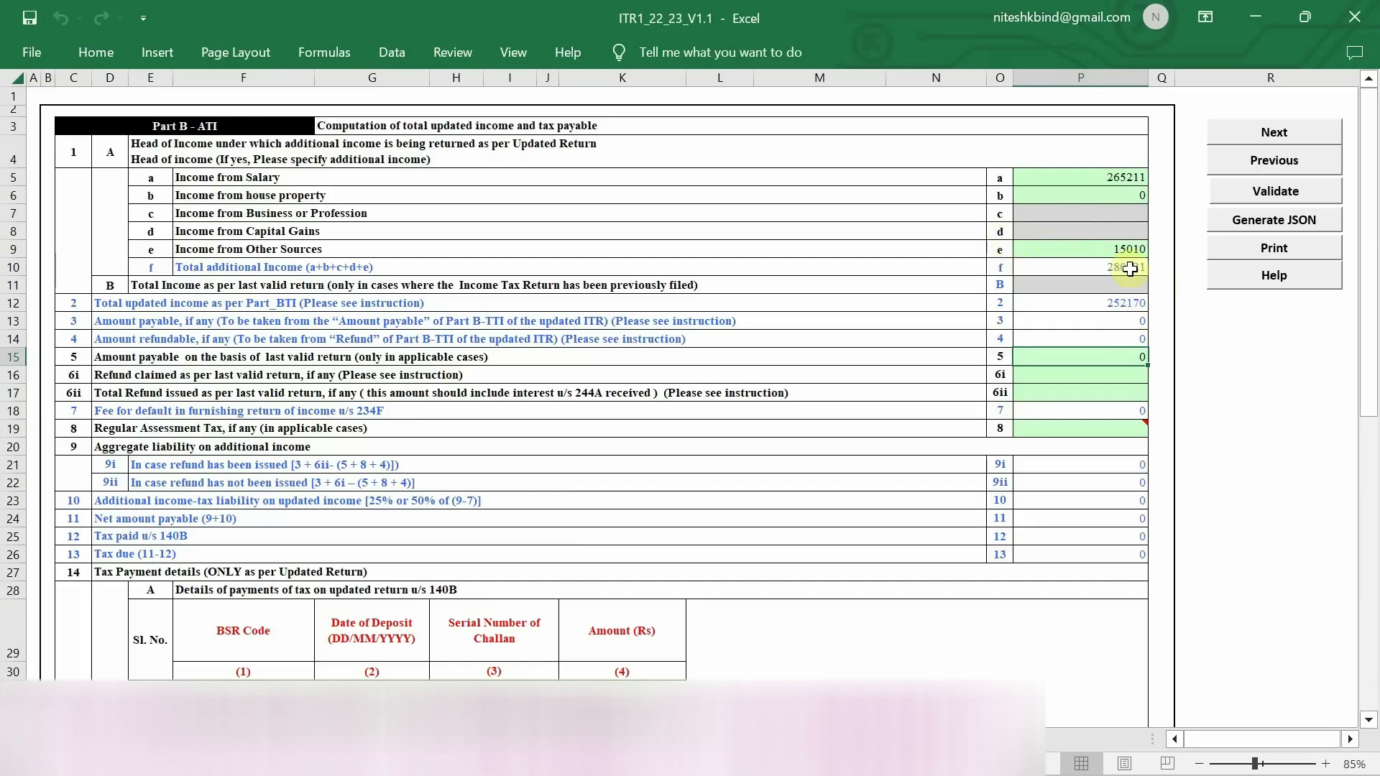
{"action": "scroll", "coordinate": [1058, 319], "scroll_direction": "down", "scroll_amount": 2}
{"action": "scroll", "coordinate": [1058, 320], "scroll_direction": "down", "scroll_amount": 1}
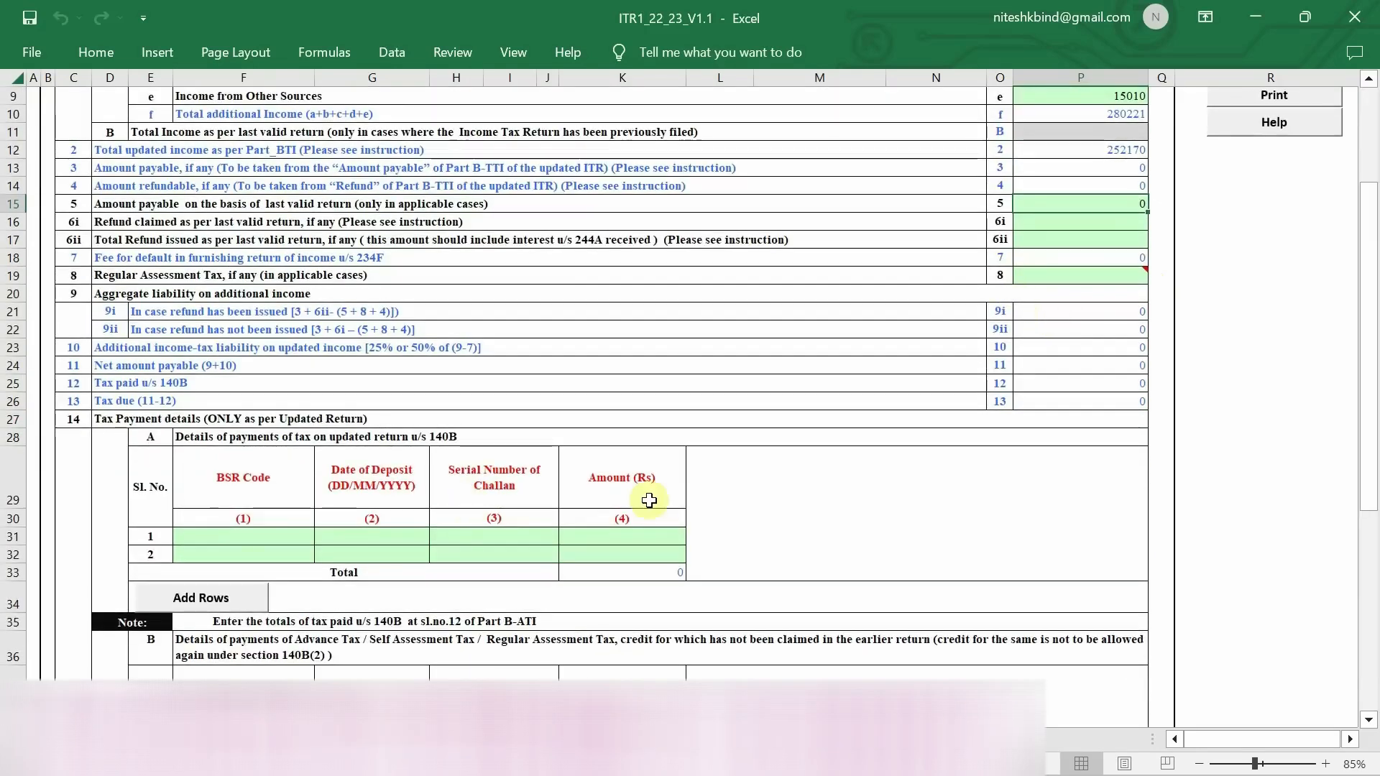
{"action": "scroll", "coordinate": [649, 500], "scroll_direction": "up", "scroll_amount": 3}
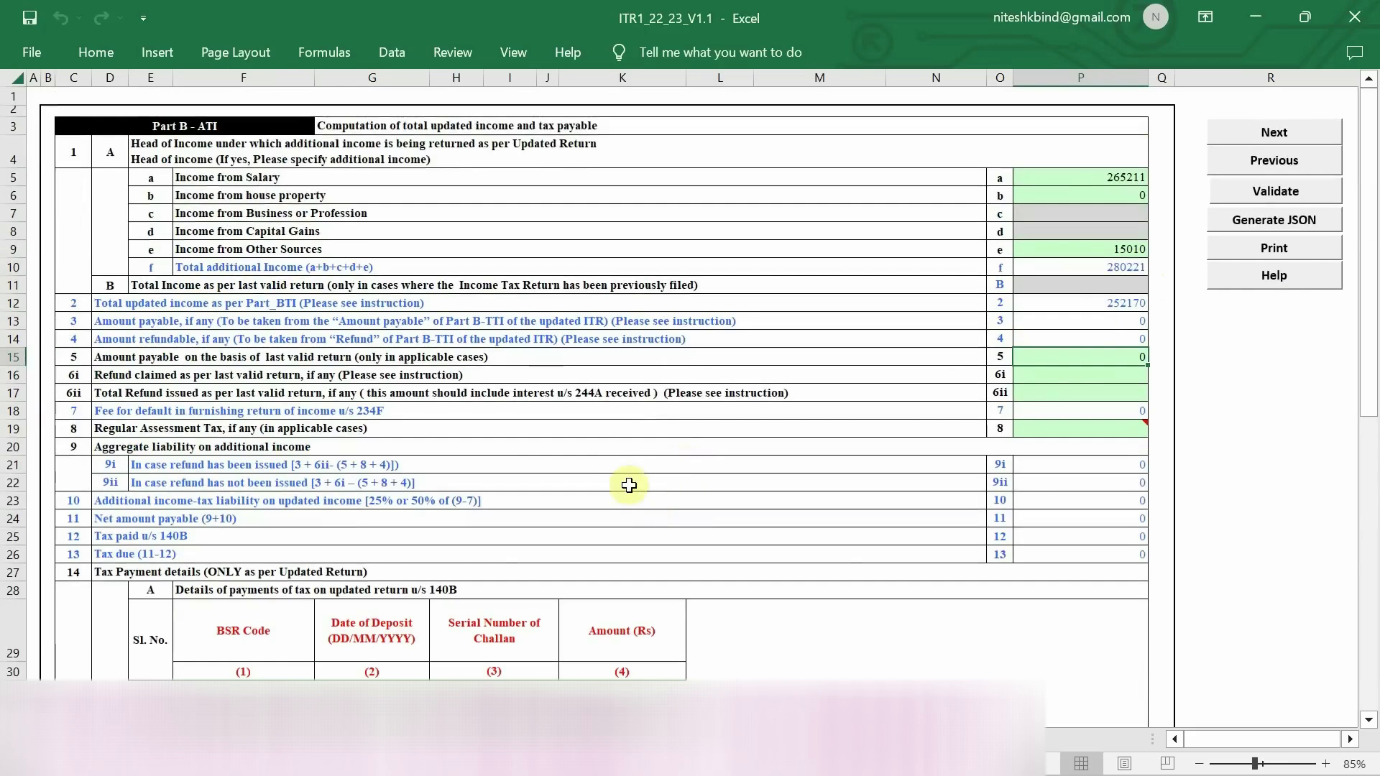
- Cross-check Income Details against Part B ATI once more, ending on Income Details
{"action": "left_click", "coordinate": [417, 739]}
{"action": "scroll", "coordinate": [1050, 330], "scroll_direction": "up", "scroll_amount": 15}
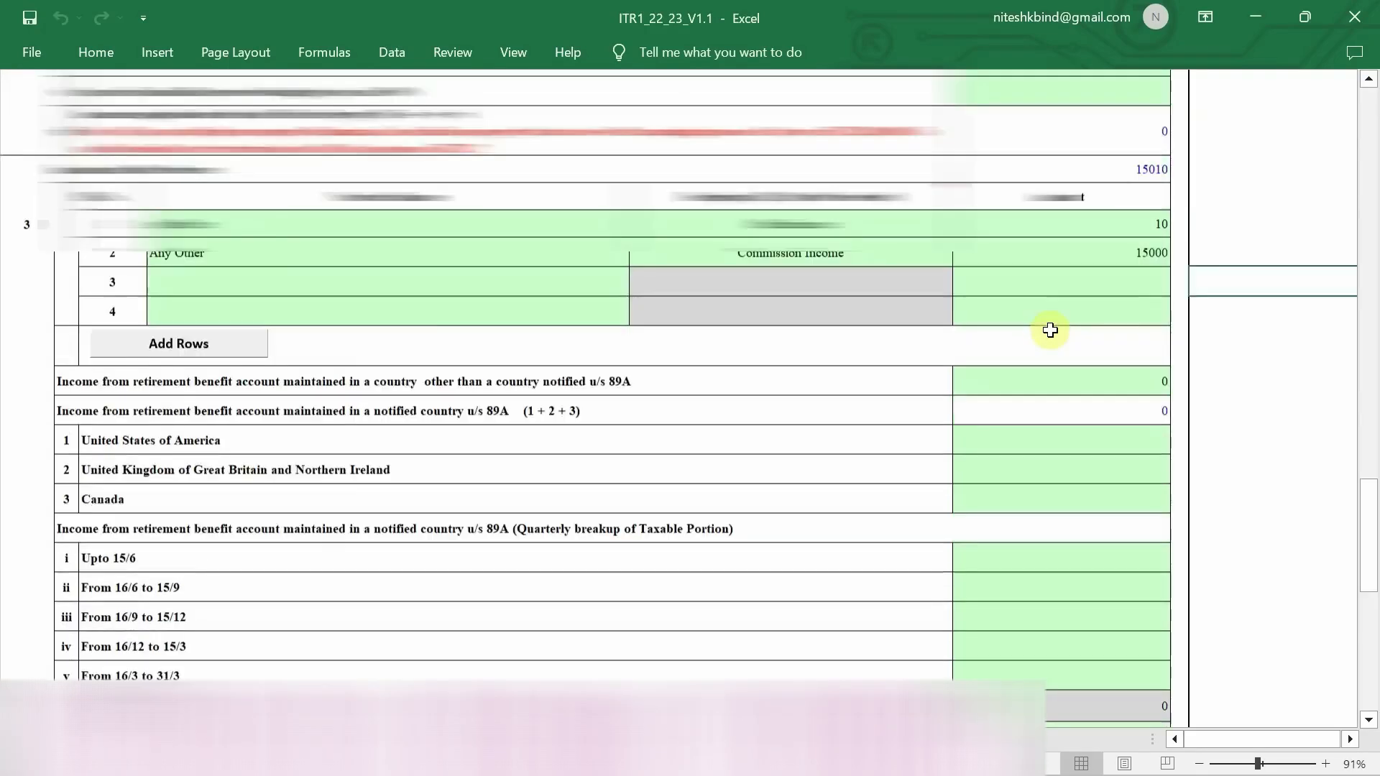
{"action": "scroll", "coordinate": [1050, 330], "scroll_direction": "up", "scroll_amount": 3}
{"action": "scroll", "coordinate": [1050, 330], "scroll_direction": "down", "scroll_amount": 2}
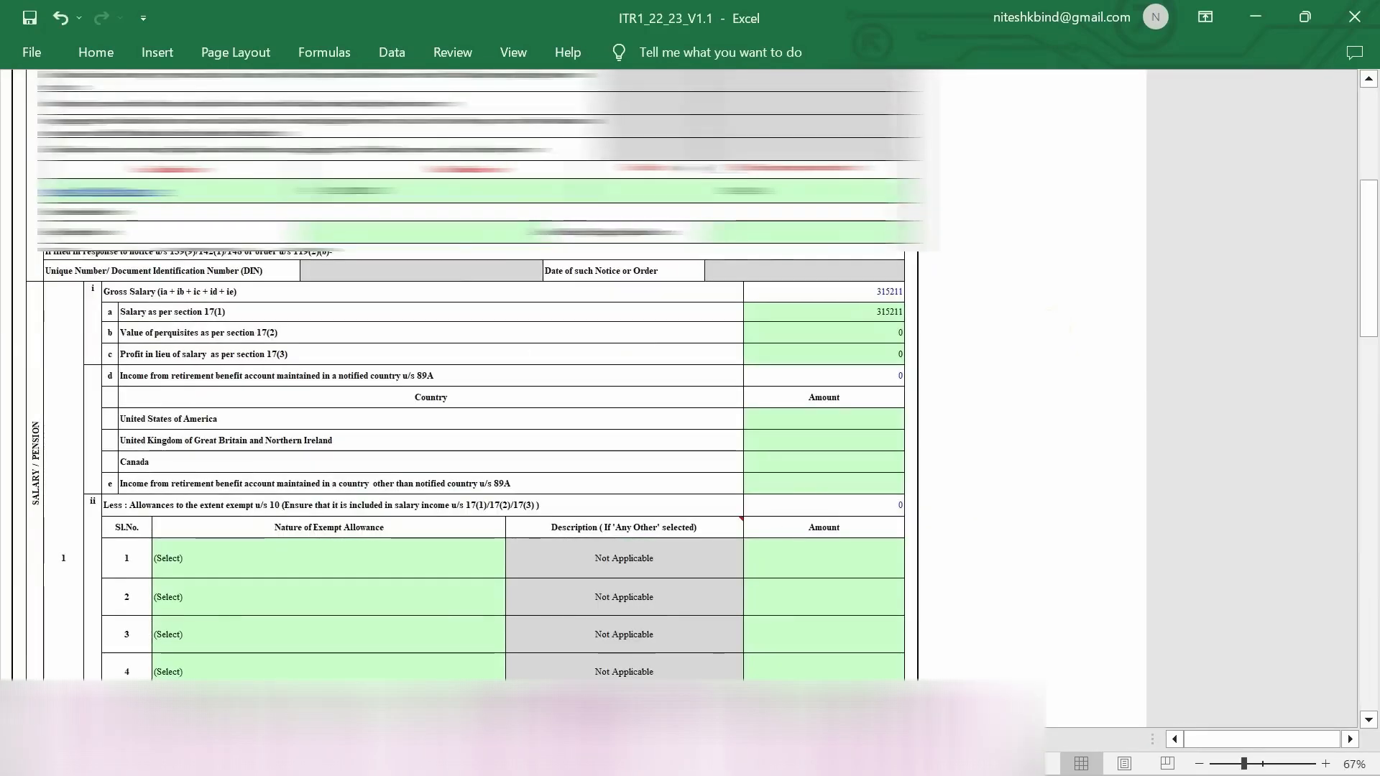
{"action": "left_click", "coordinate": [873, 739]}
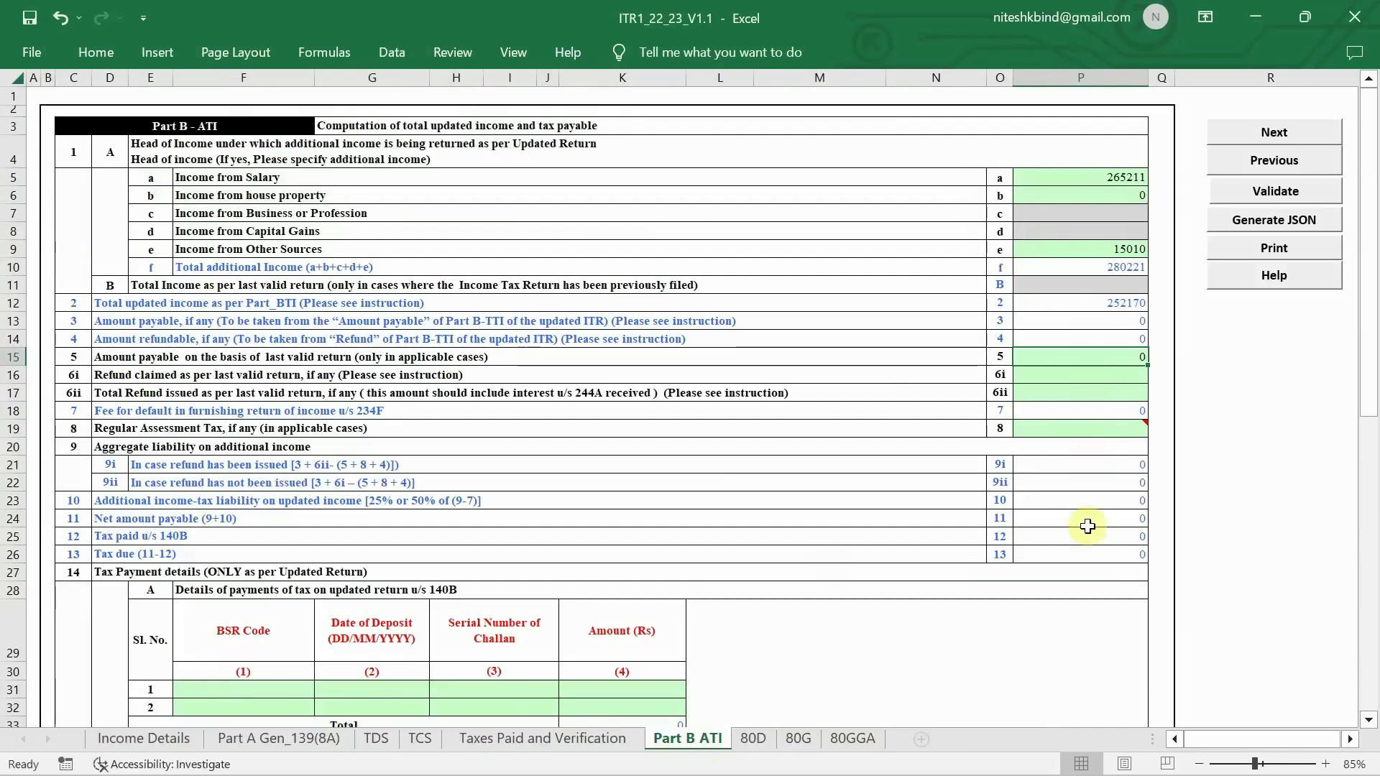
{"action": "mouse_move", "coordinate": [1098, 428]}
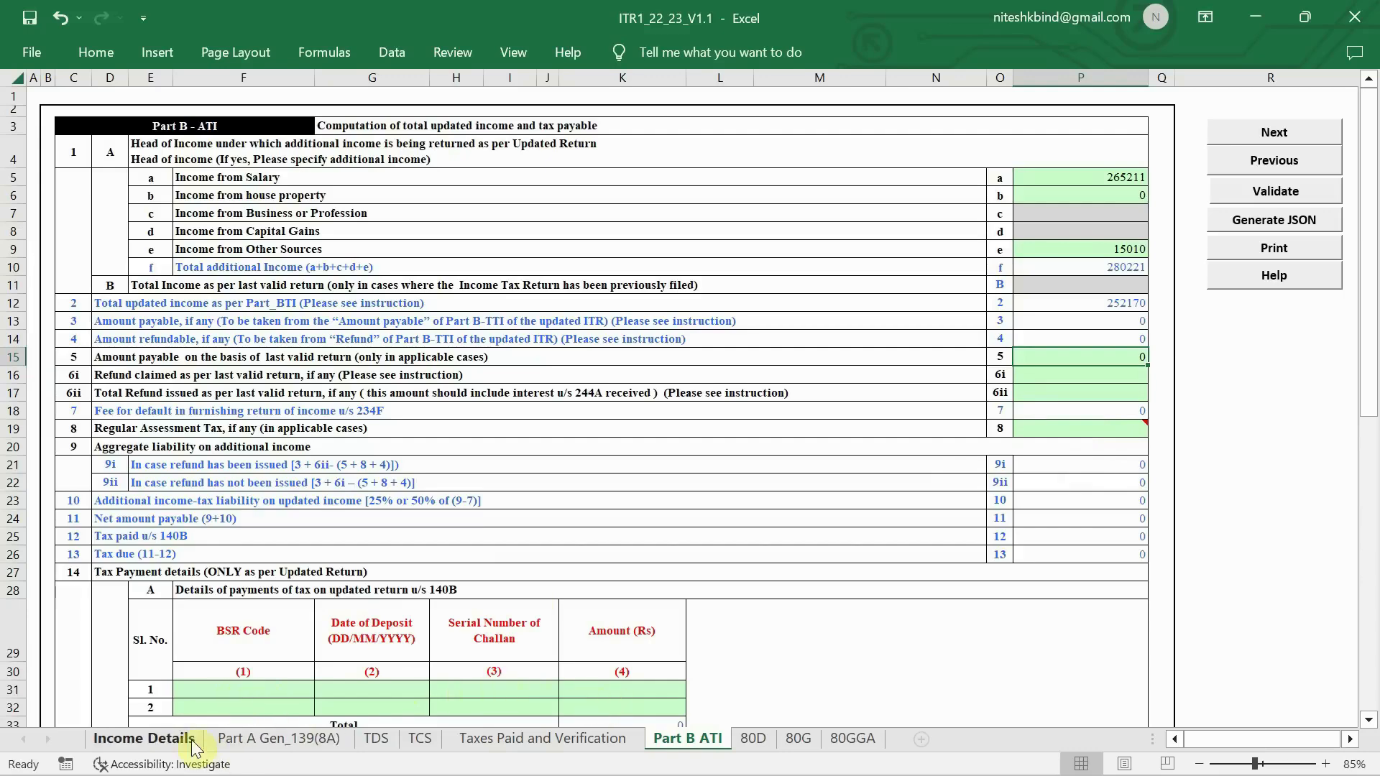
{"action": "left_click", "coordinate": [166, 741]}
- Run Calculate Tax and dismiss the 80D selection alert
{"action": "scroll", "coordinate": [909, 384], "scroll_direction": "up", "scroll_amount": 15}
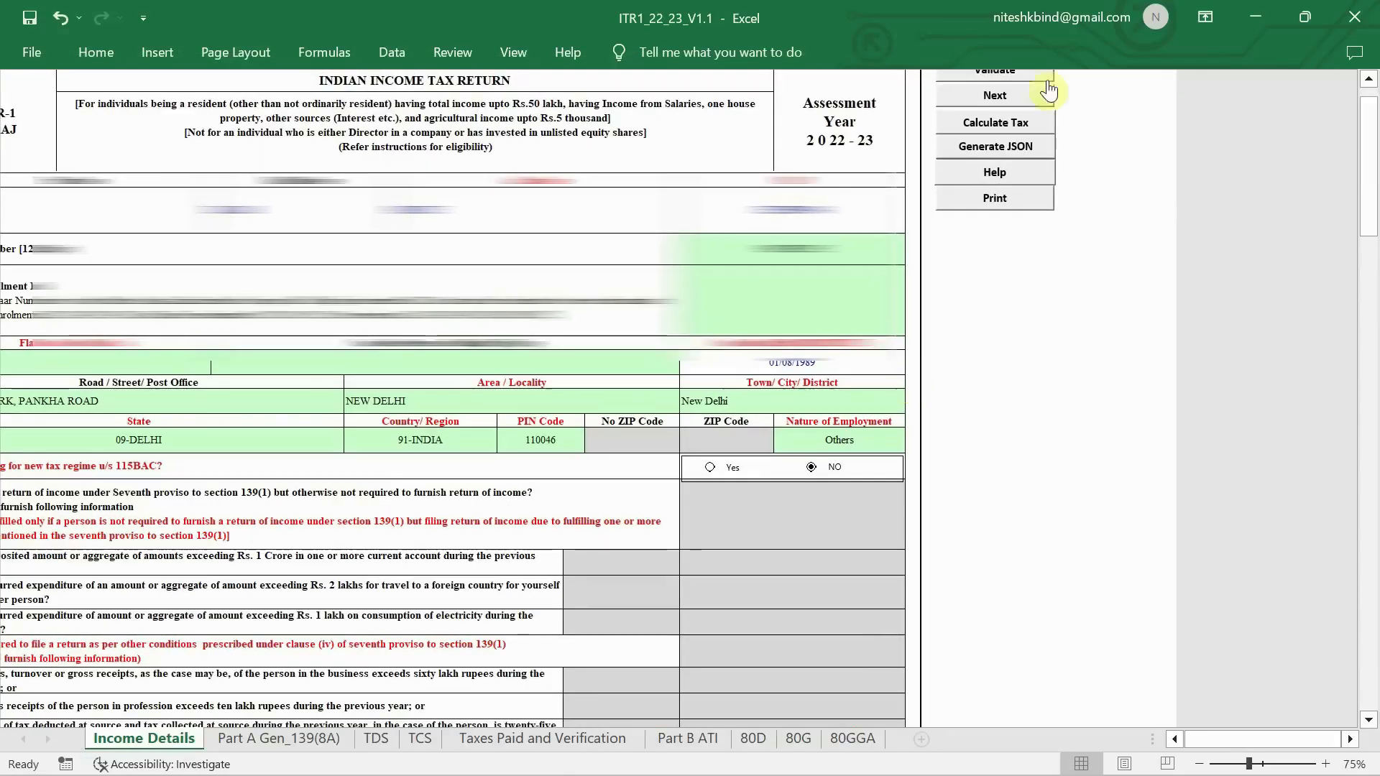
{"action": "left_click", "coordinate": [985, 119]}
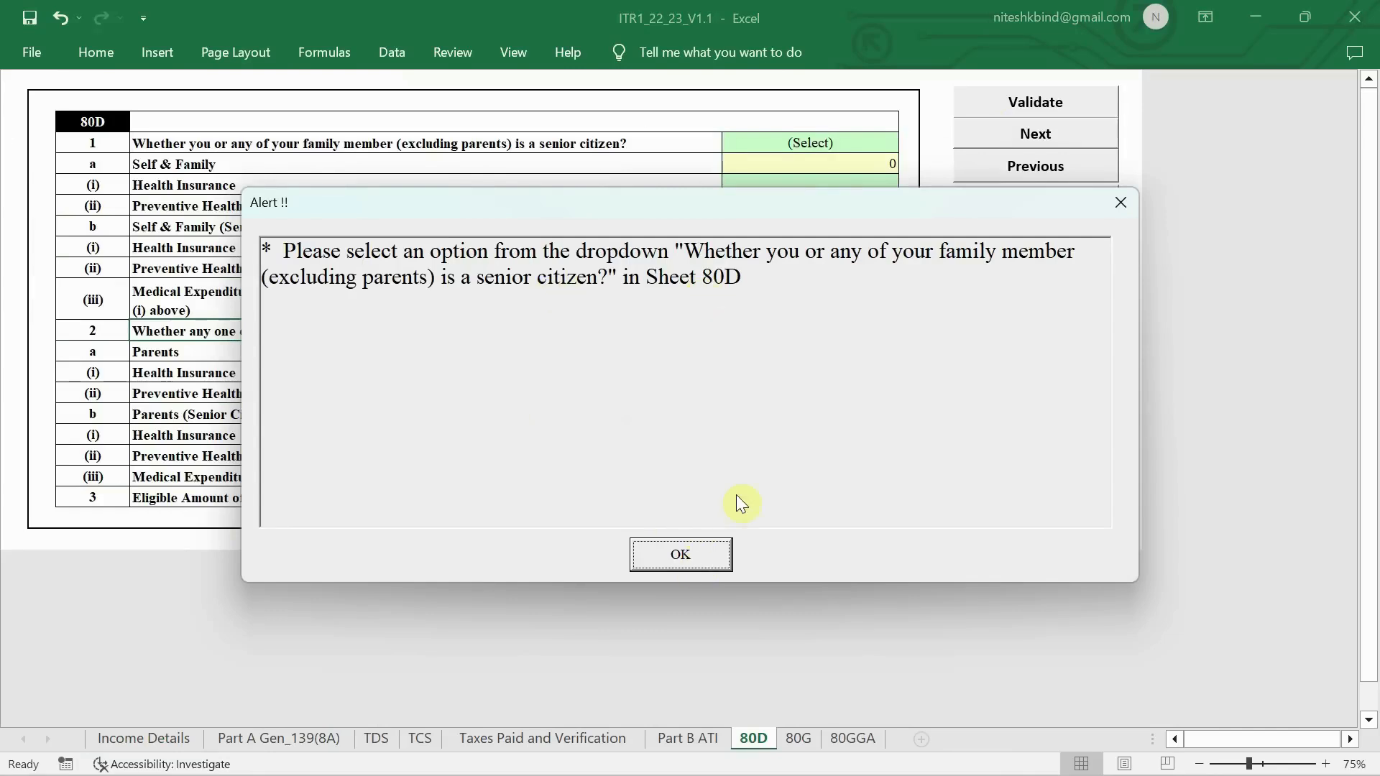
{"action": "left_click", "coordinate": [682, 558]}
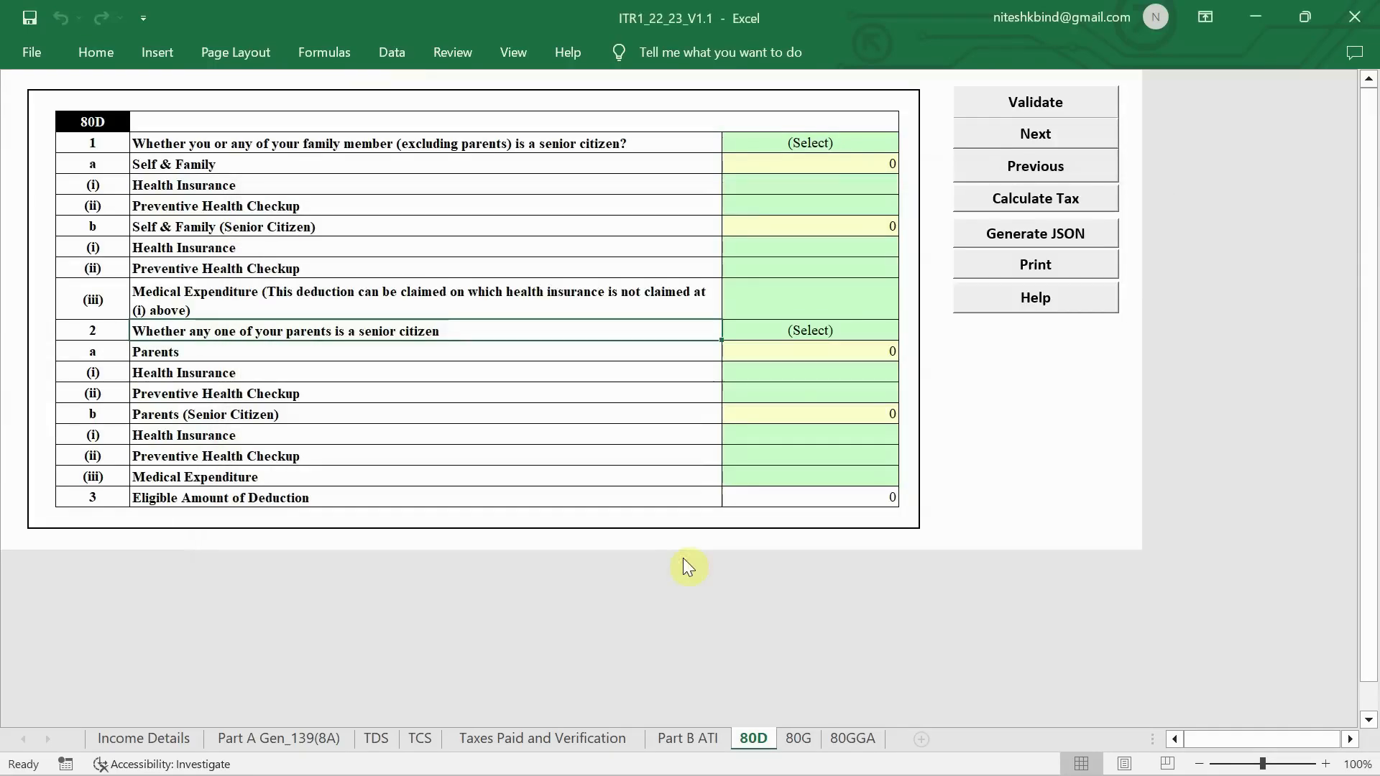
- Answer 'Not claiming for Self/ Family' and 'Not claiming for Parents' in 80D, then go to Schedule 80G
{"action": "left_click", "coordinate": [868, 142]}
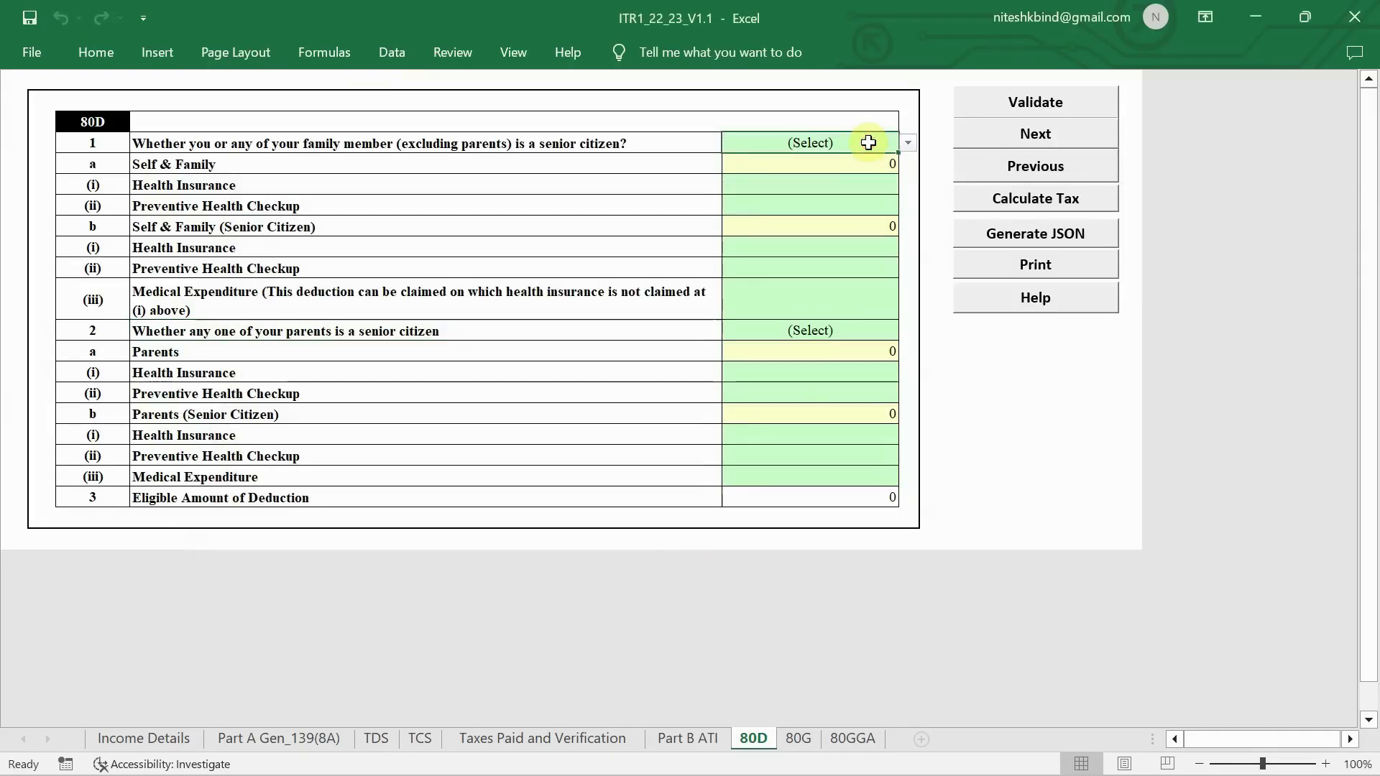
{"action": "left_click", "coordinate": [910, 148]}
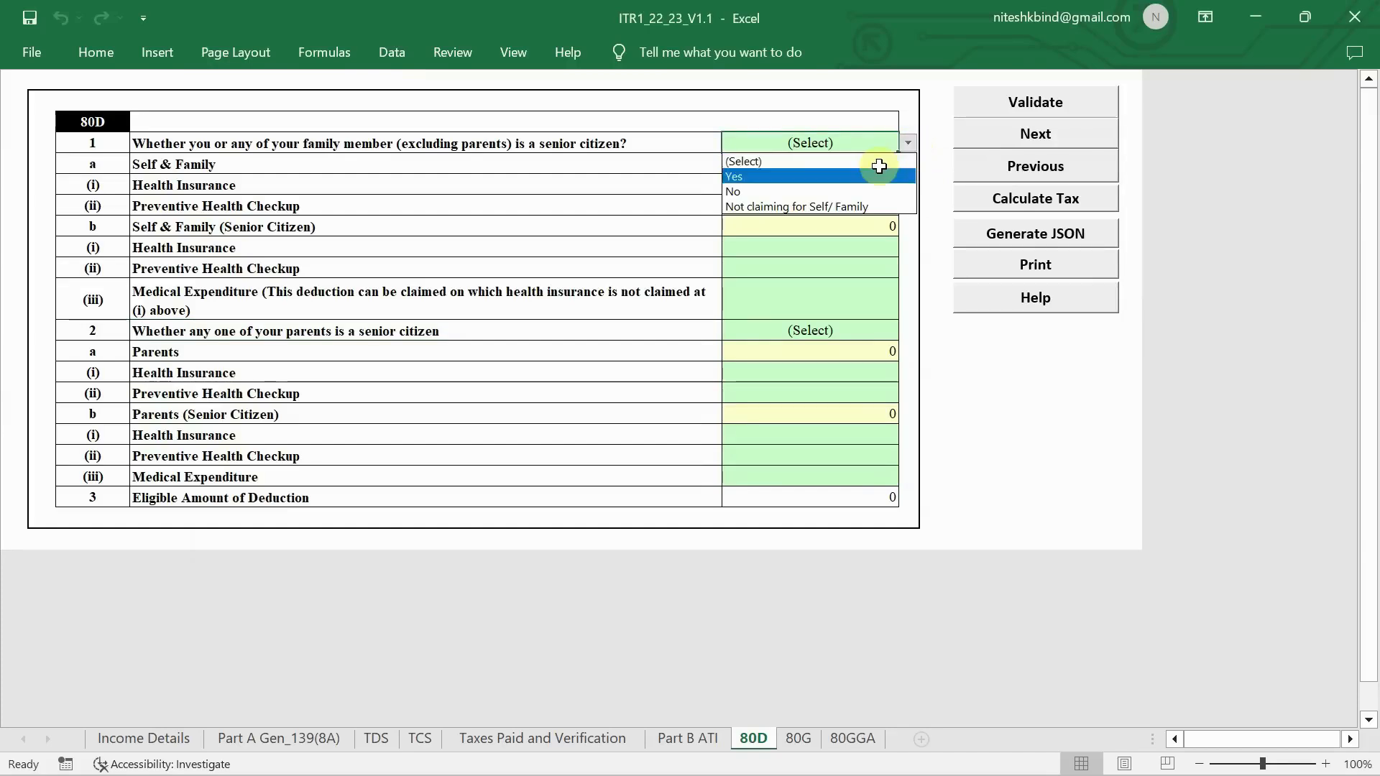
{"action": "left_click", "coordinate": [820, 207]}
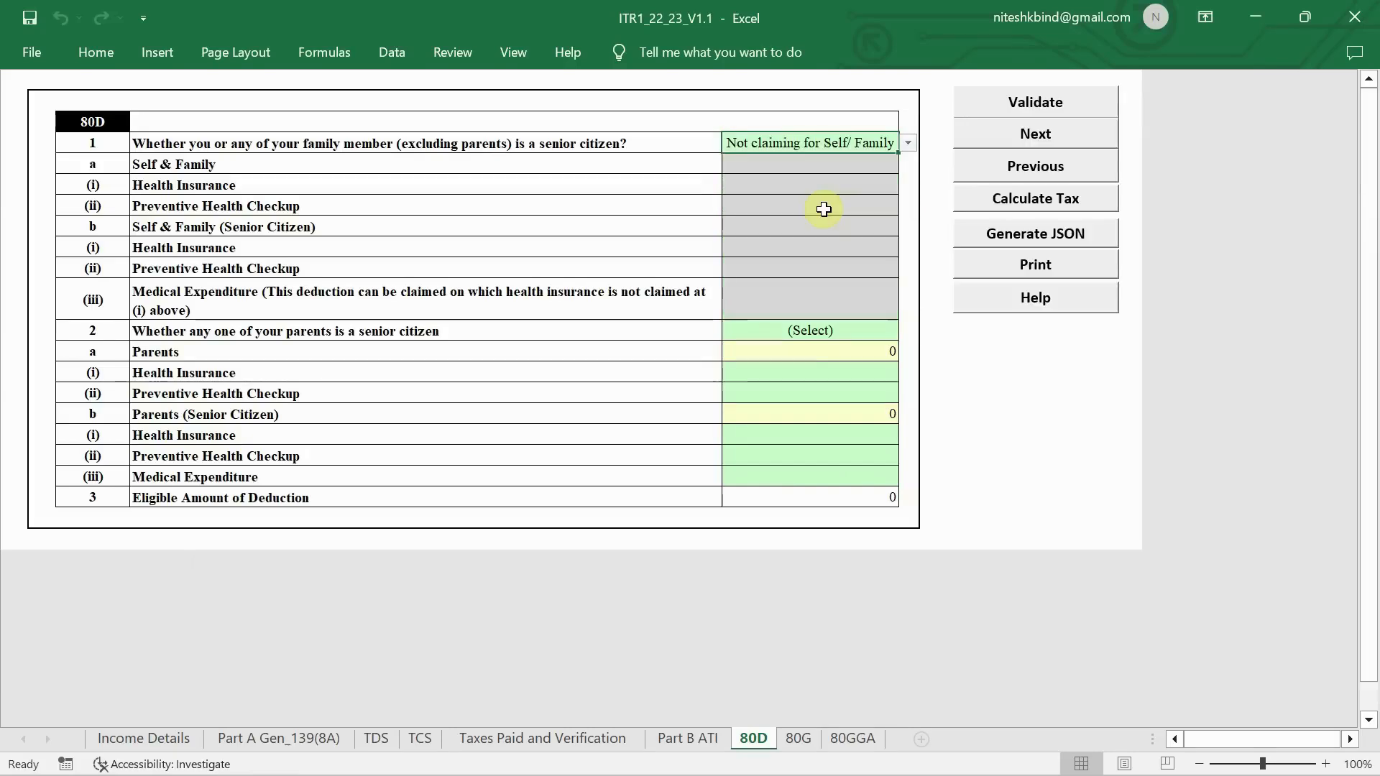
{"action": "left_click", "coordinate": [836, 332]}
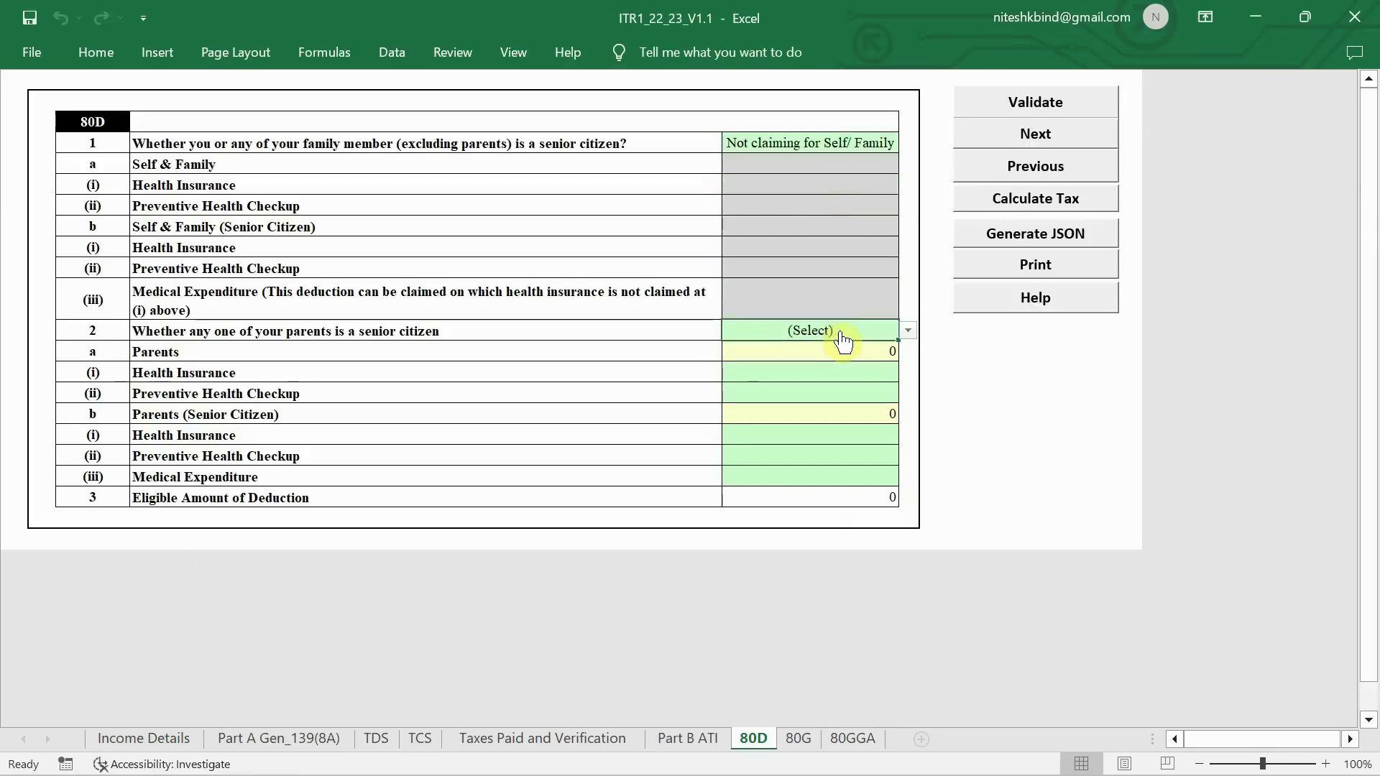
{"action": "left_click", "coordinate": [908, 331]}
{"action": "left_click", "coordinate": [839, 396]}
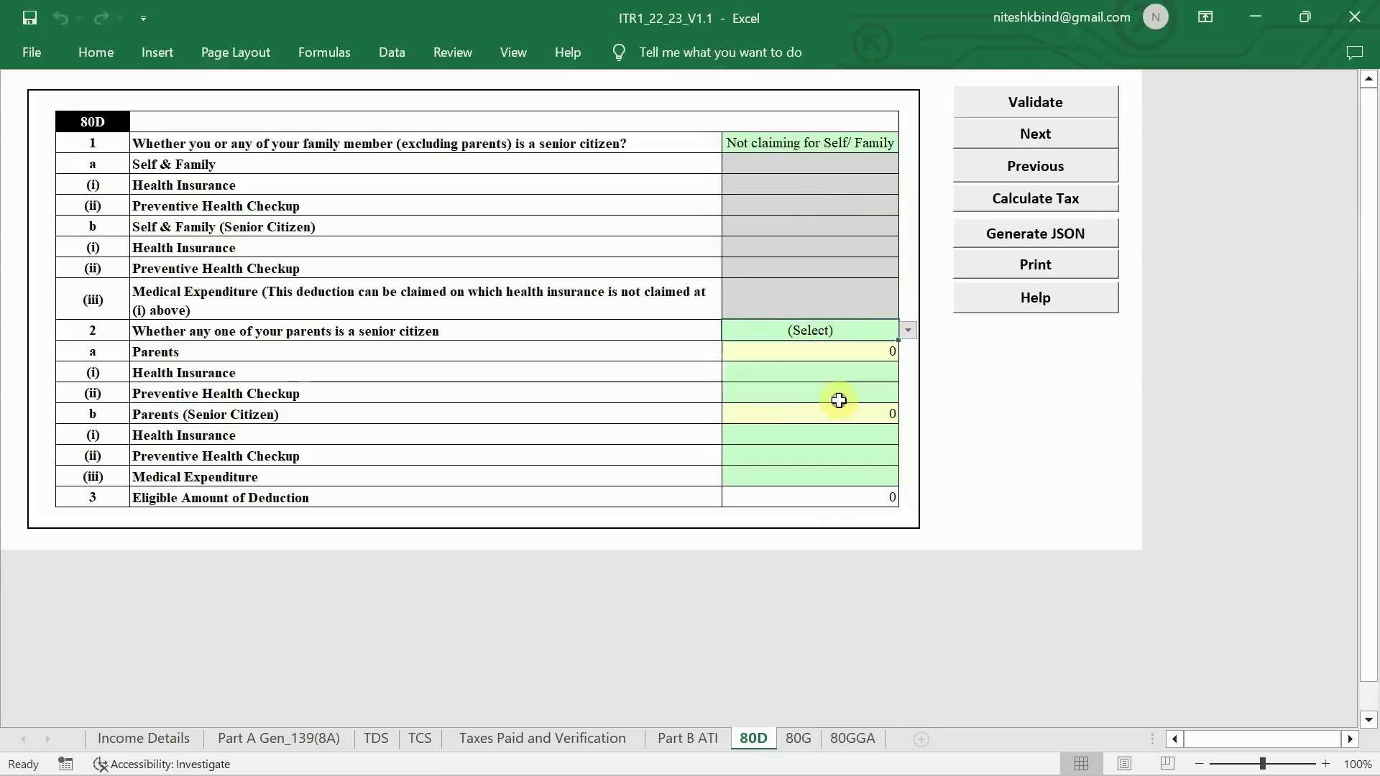
{"action": "left_click", "coordinate": [799, 739]}
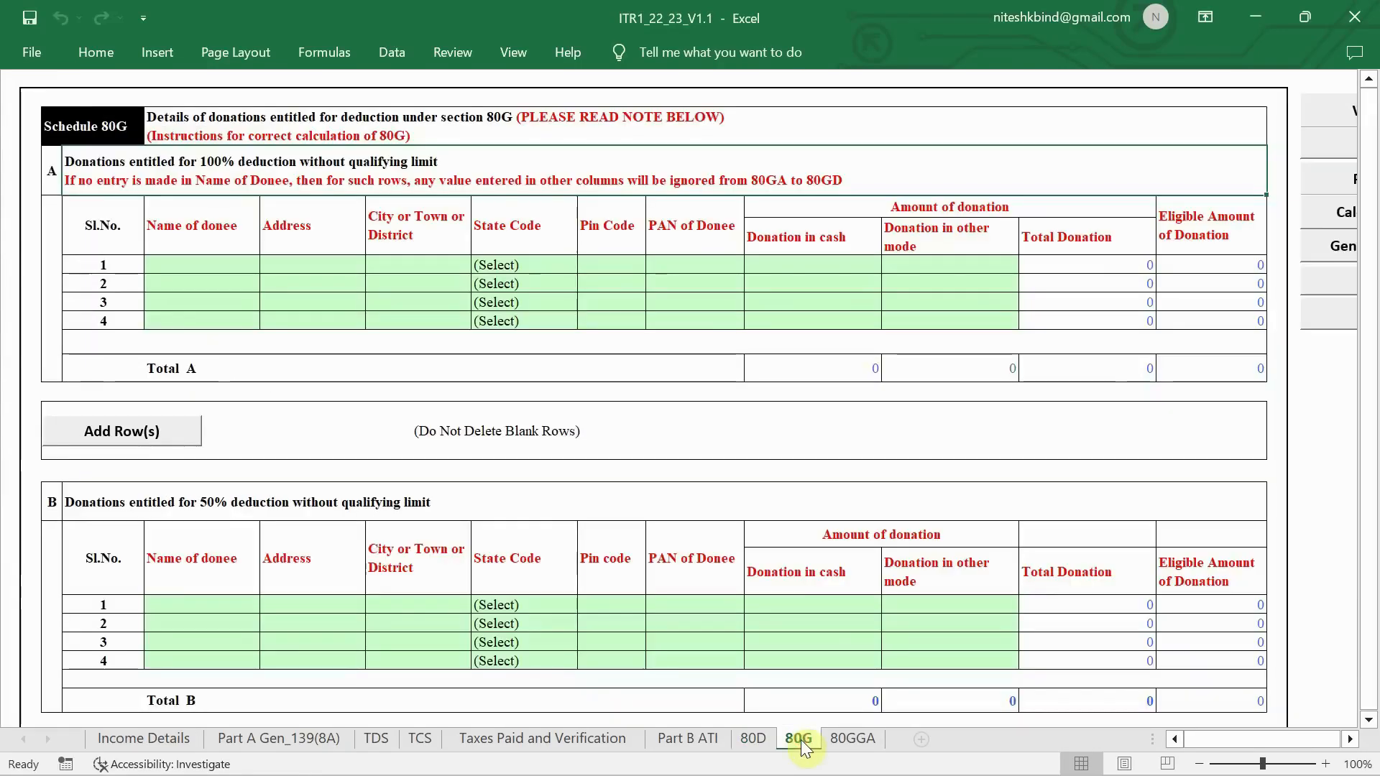
- Check Schedule 80GGA, then recalculate tax from the Income Details sheet
{"action": "left_click", "coordinate": [856, 739]}
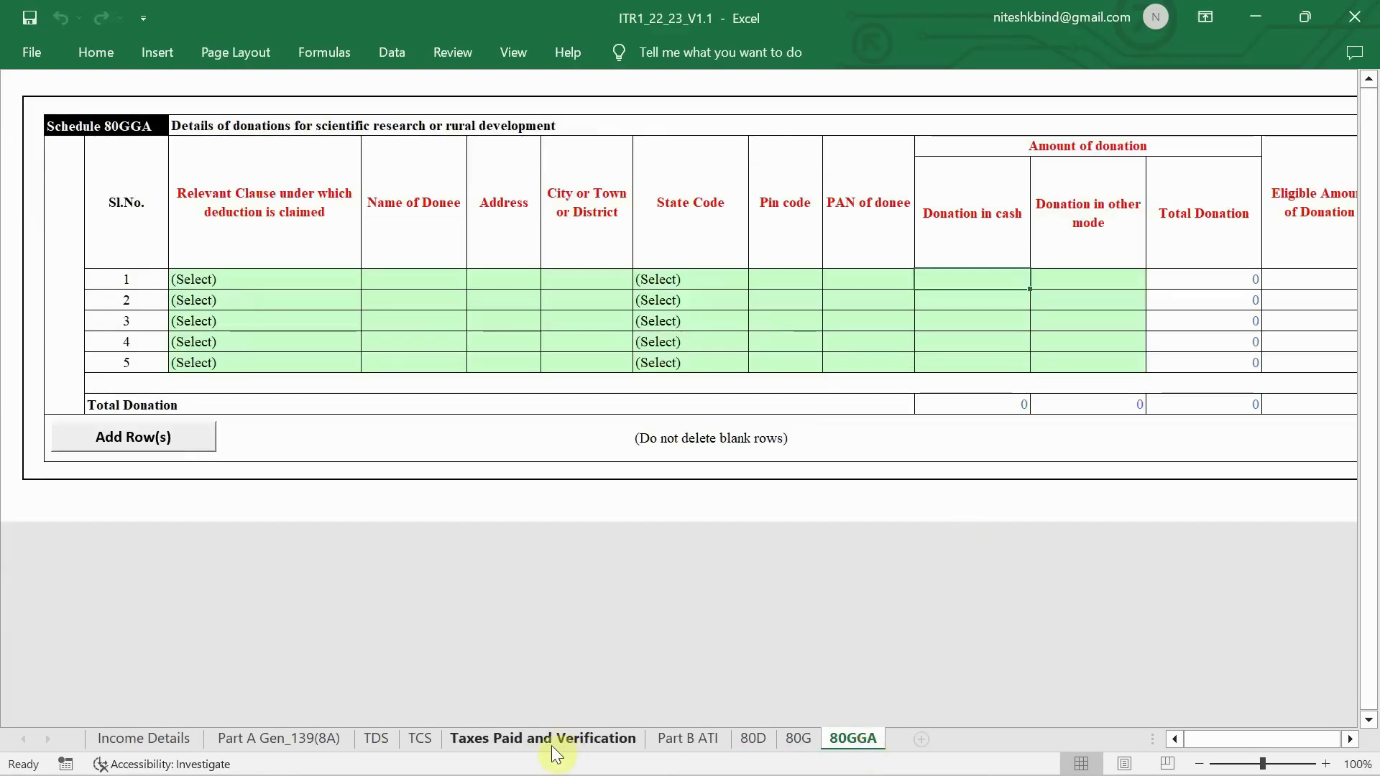
{"action": "left_click", "coordinate": [176, 738]}
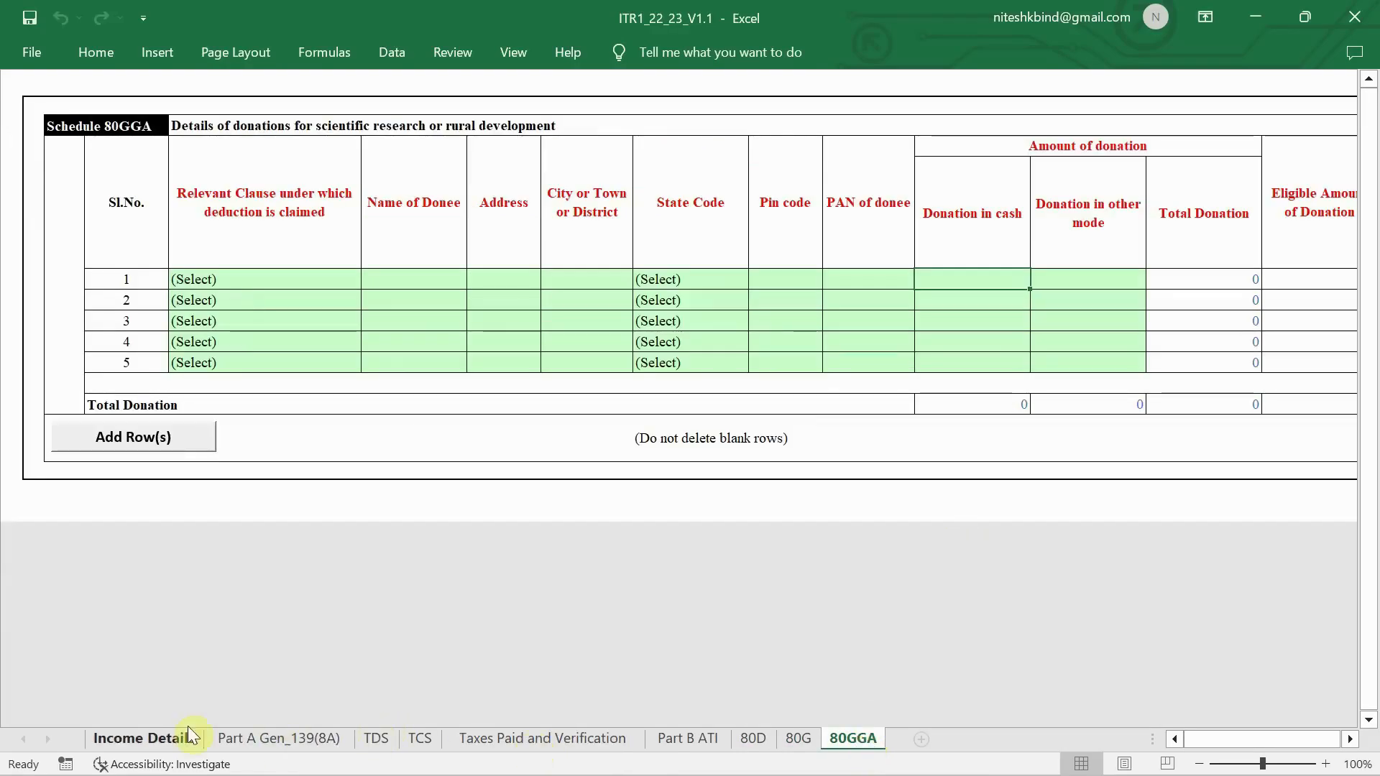
{"action": "left_click", "coordinate": [1013, 124]}
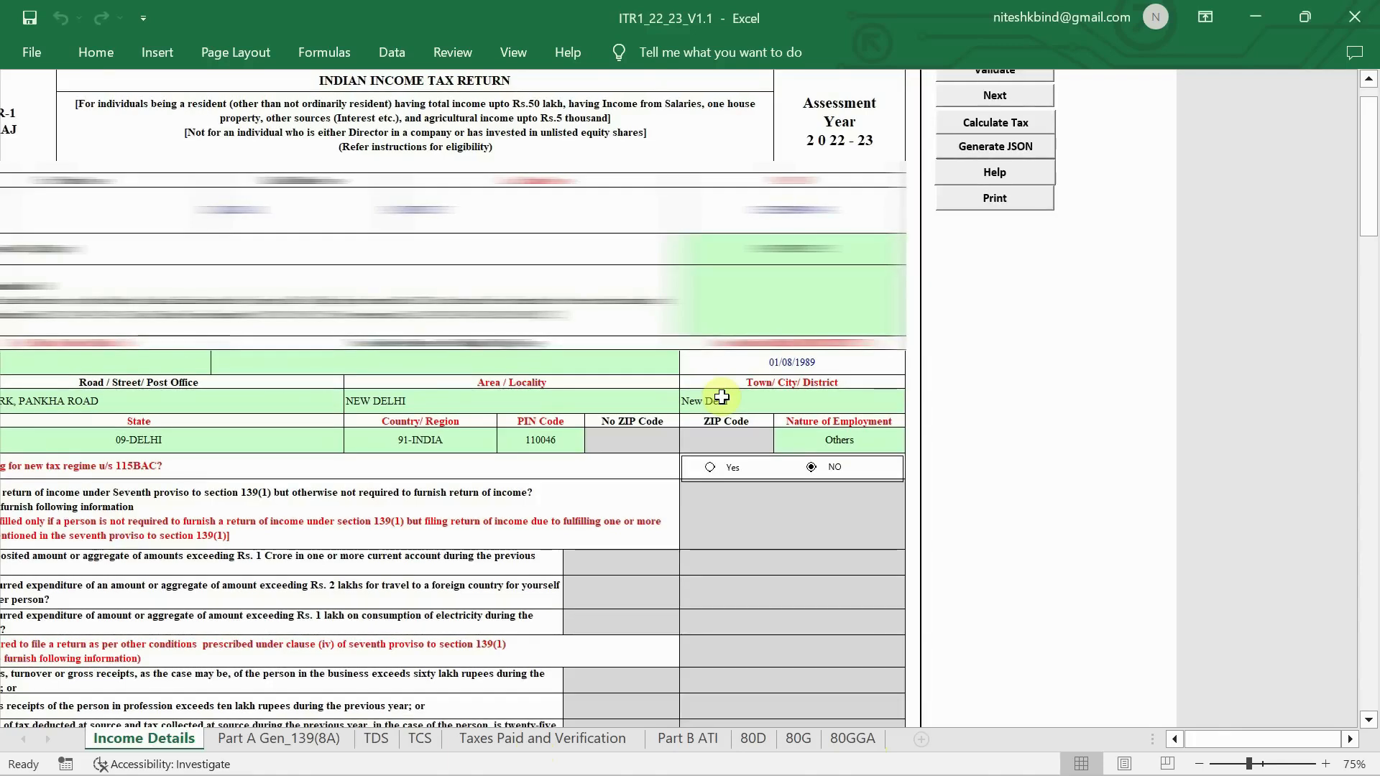
- Review the recalculated totals and open Part B ATI, showing the 1000 fee u/s 234F
{"action": "scroll", "coordinate": [722, 396], "scroll_direction": "left", "scroll_amount": 2}
{"action": "scroll", "coordinate": [722, 397], "scroll_direction": "down", "scroll_amount": 9}
{"action": "scroll", "coordinate": [722, 396], "scroll_direction": "down", "scroll_amount": 13}
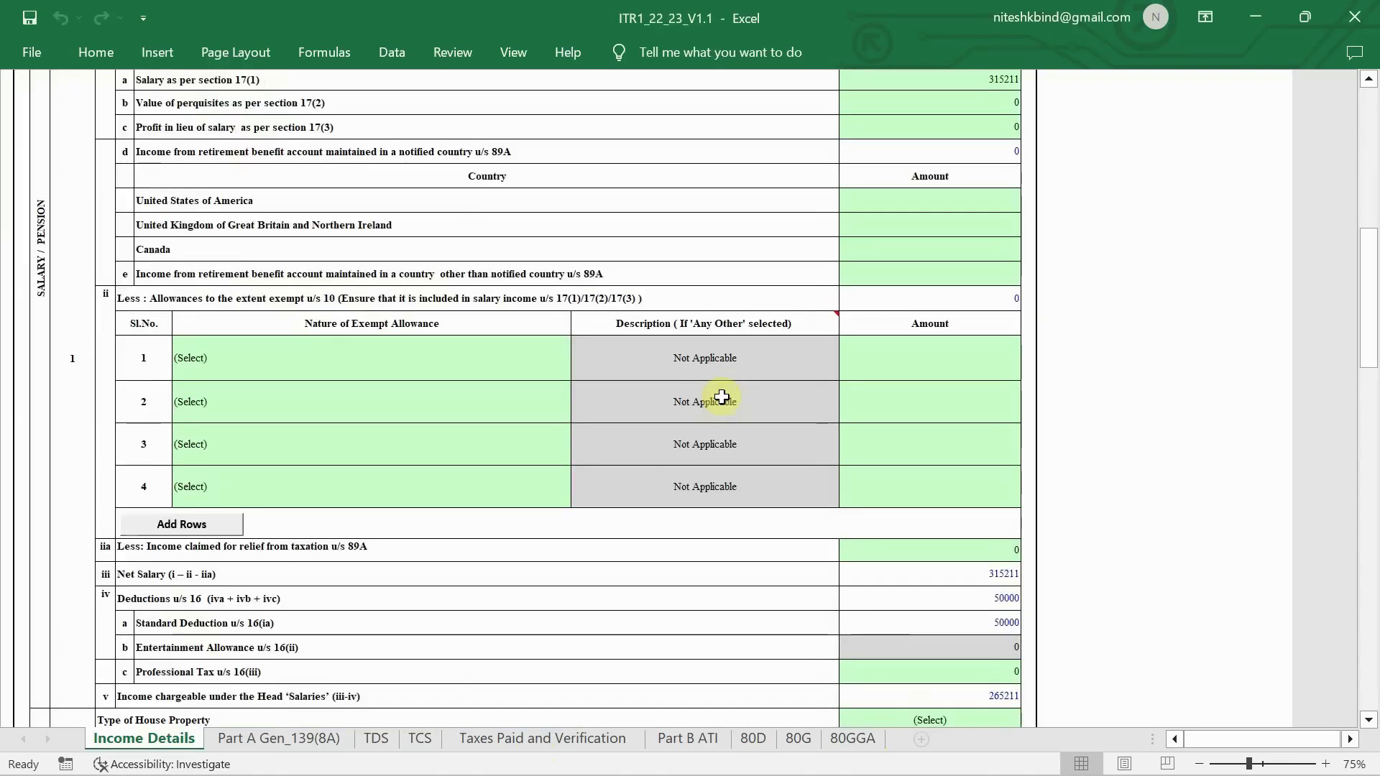
{"action": "scroll", "coordinate": [722, 397], "scroll_direction": "up", "scroll_amount": 1}
{"action": "scroll", "coordinate": [722, 397], "scroll_direction": "down", "scroll_amount": 15}
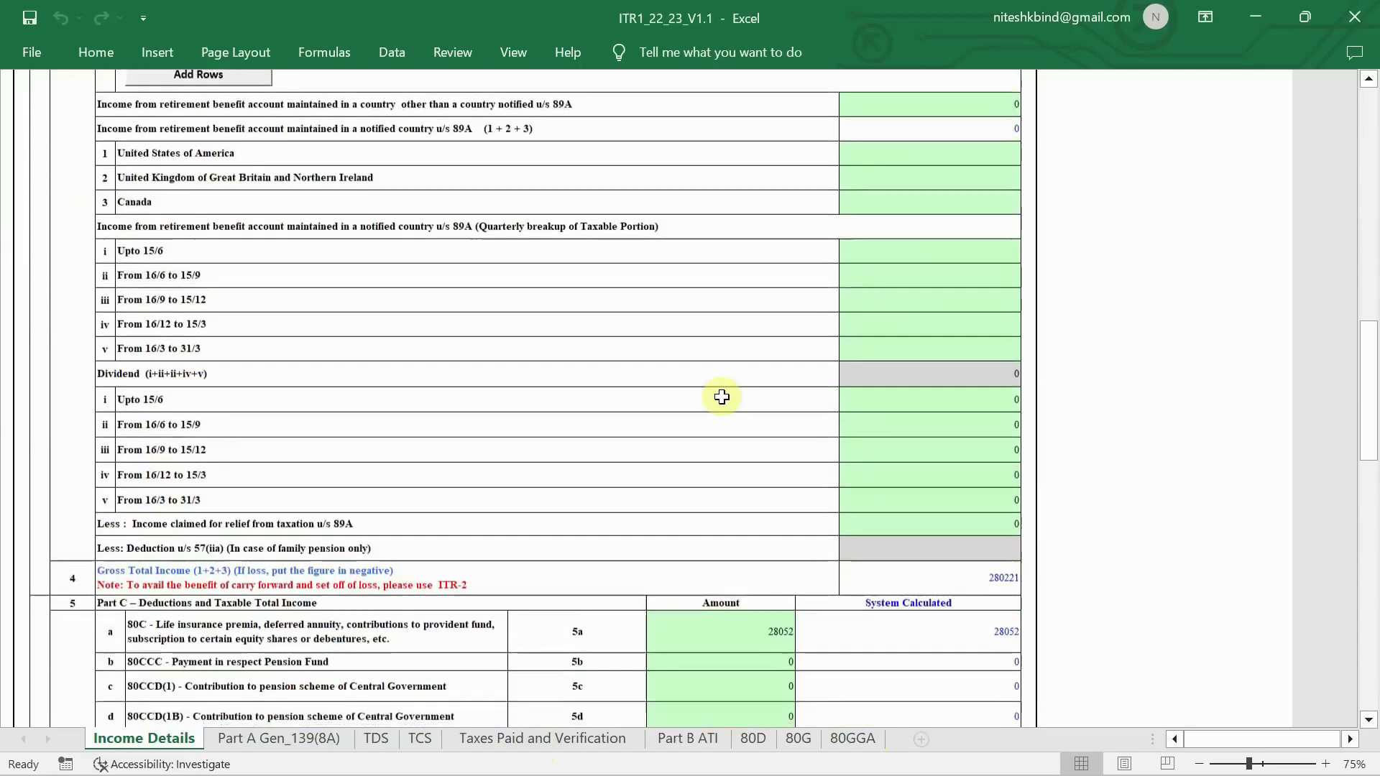
{"action": "scroll", "coordinate": [722, 396], "scroll_direction": "down", "scroll_amount": 5}
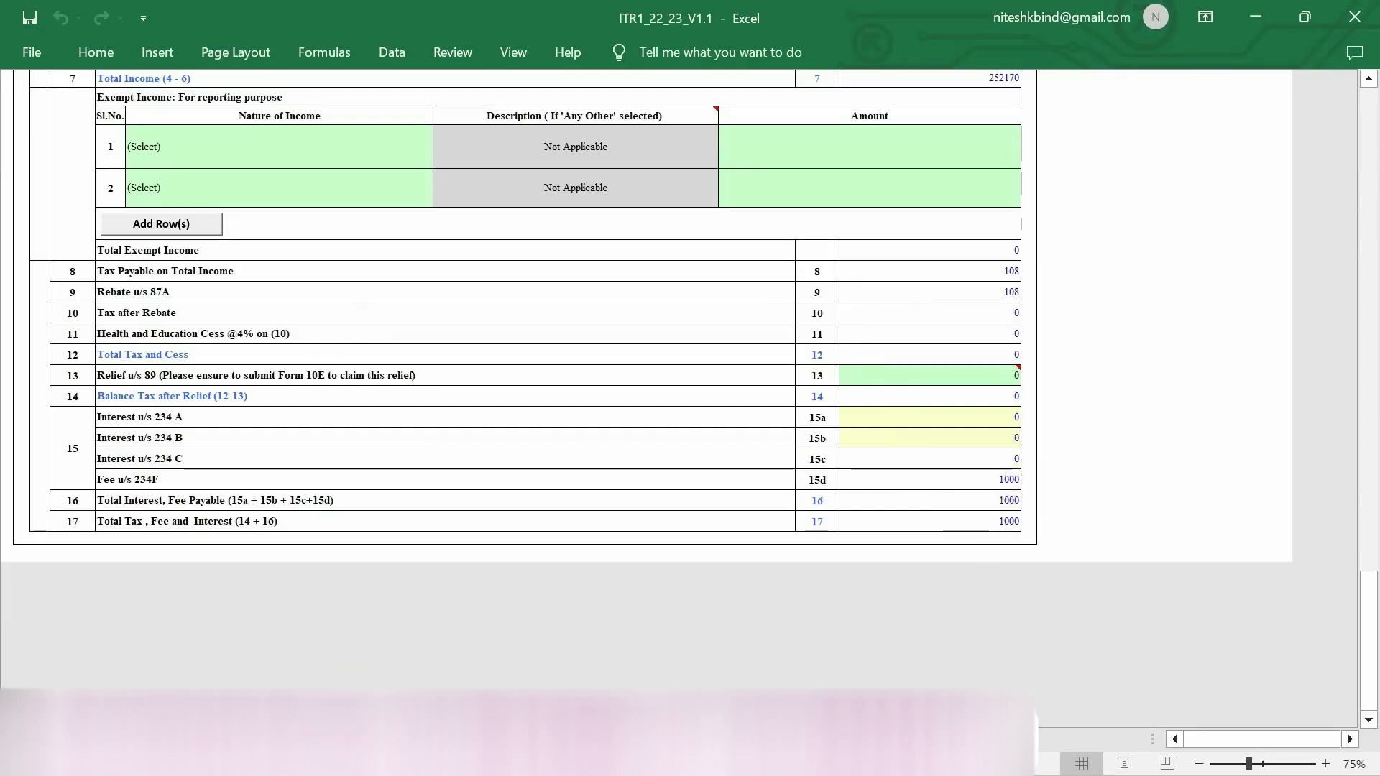
{"action": "left_click", "coordinate": [647, 739]}
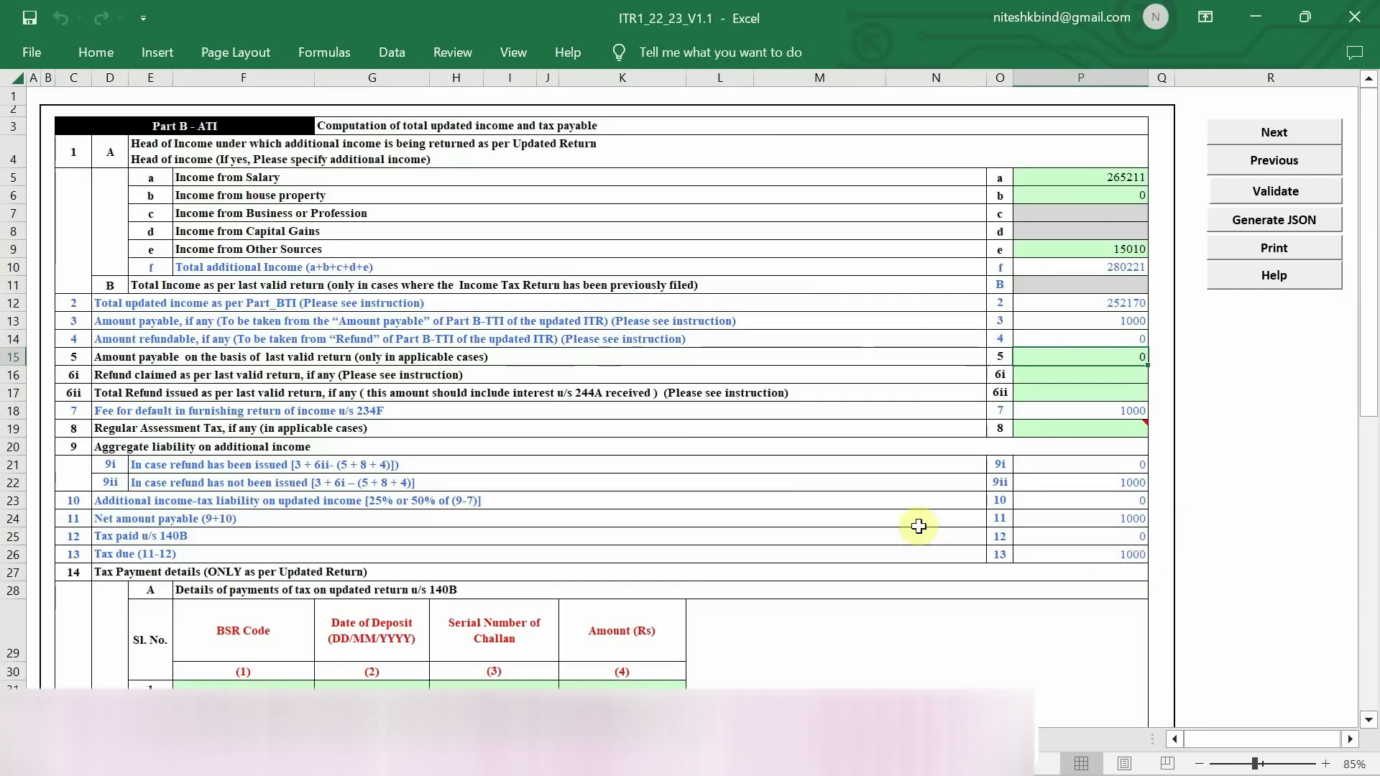
- Scroll through Part B ATI to inspect the empty section 140B challan table totalling 0
{"action": "scroll", "coordinate": [431, 625], "scroll_direction": "down", "scroll_amount": 3}
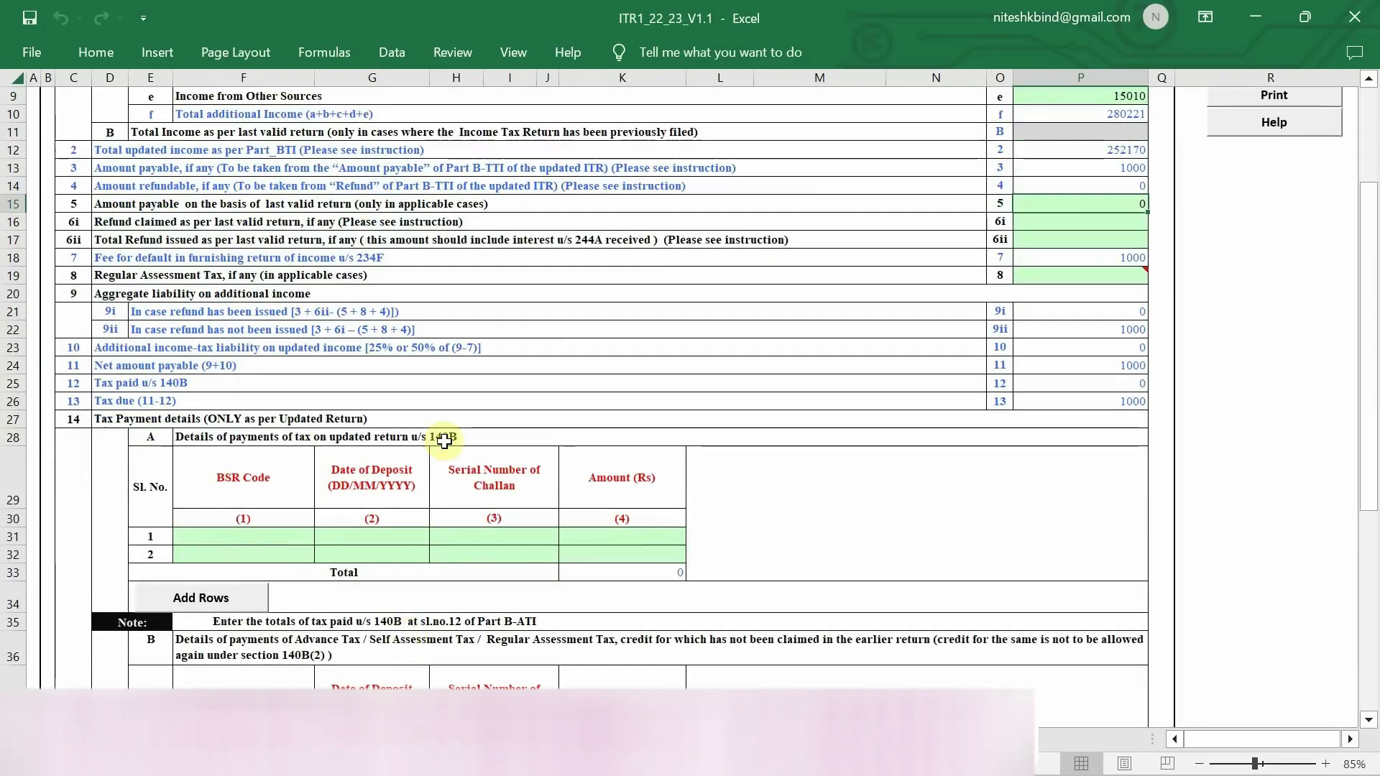
{"action": "scroll", "coordinate": [444, 440], "scroll_direction": "up", "scroll_amount": 3}
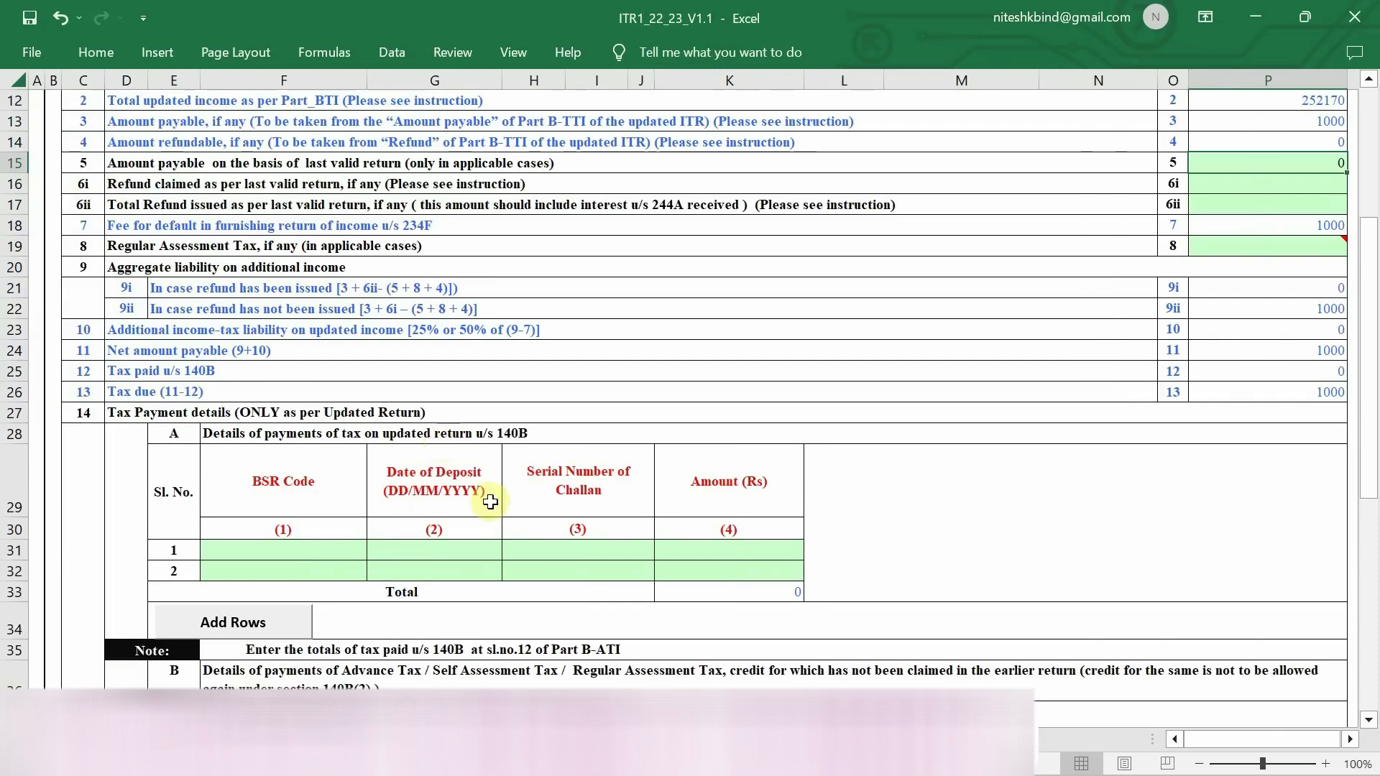
{"action": "scroll", "coordinate": [693, 508], "scroll_direction": "down", "scroll_amount": 1, "text": "ctrl"}
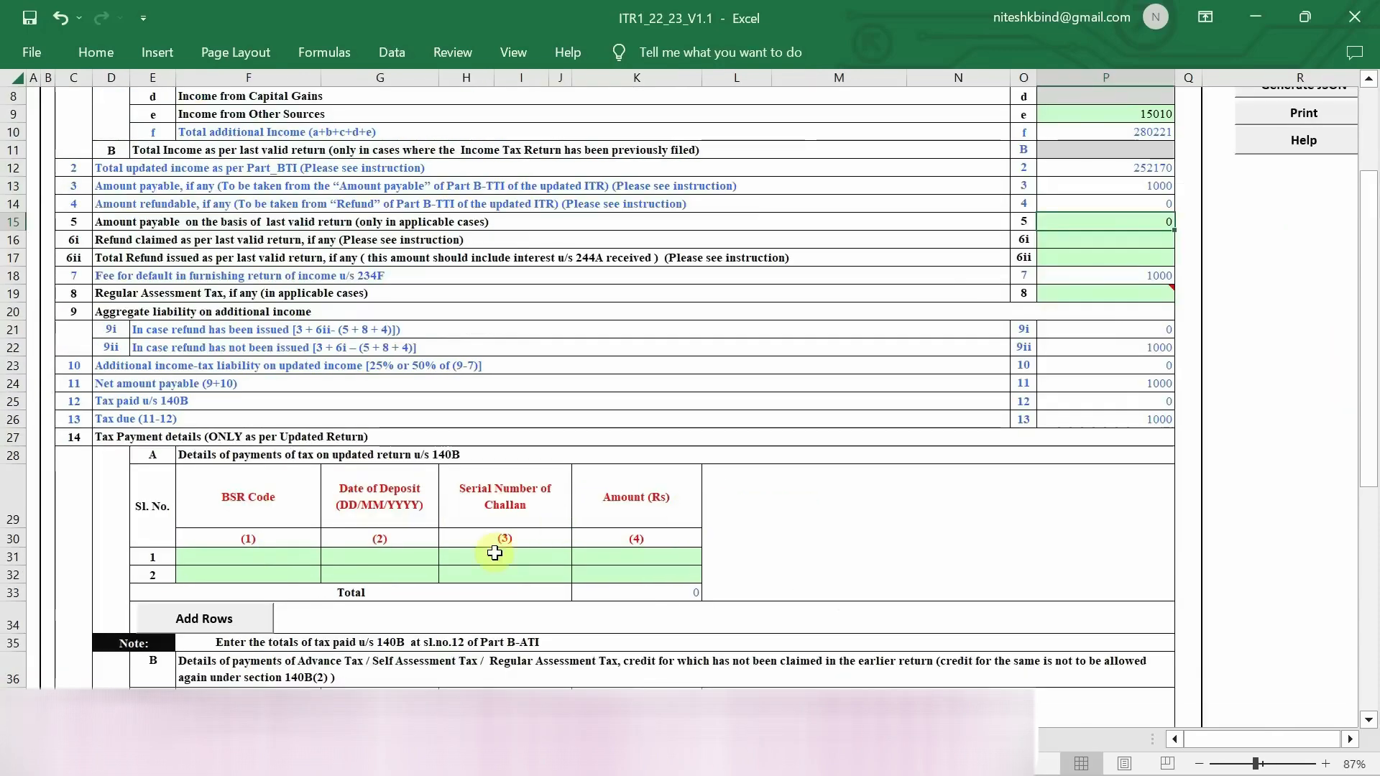
{"action": "scroll", "coordinate": [494, 553], "scroll_direction": "up", "scroll_amount": 2, "text": "ctrl"}
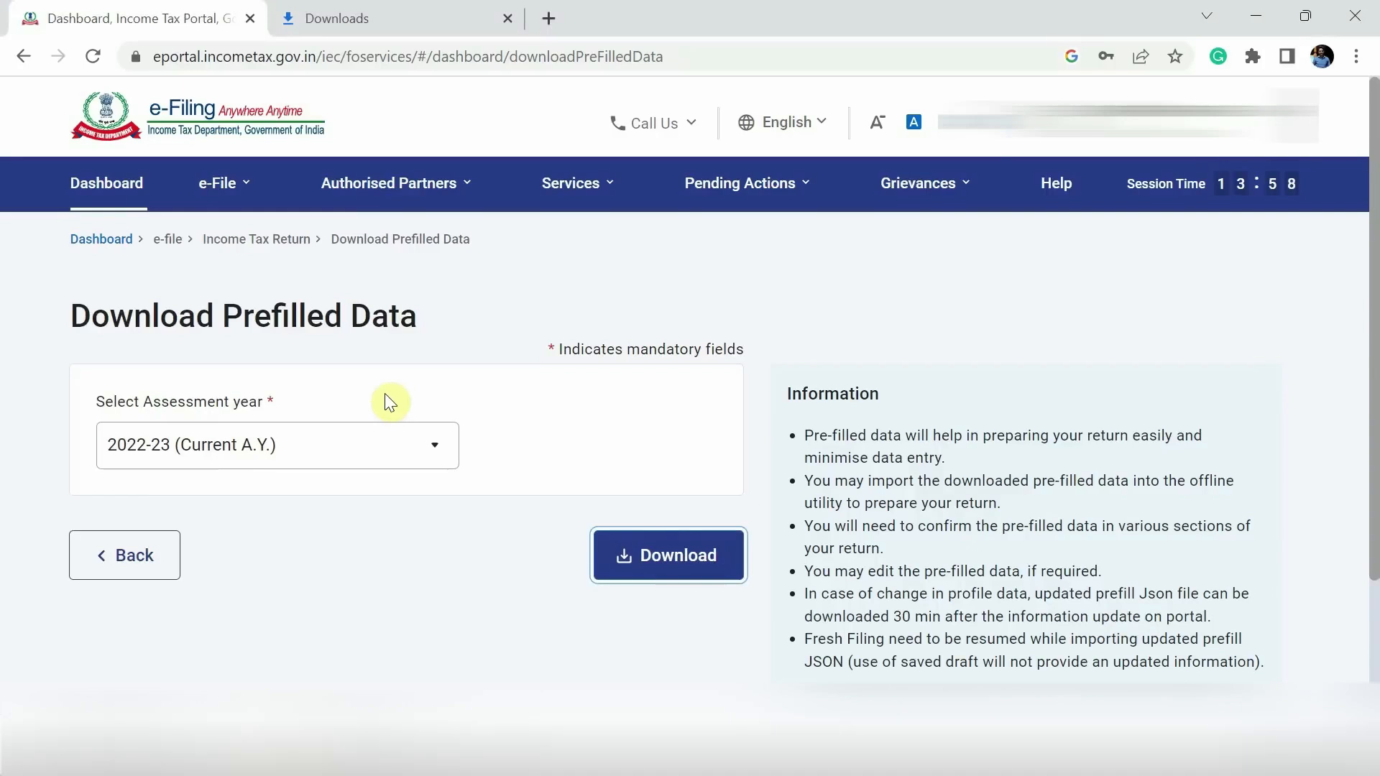
- Start a new Income Tax payment from the portal's e-Pay Tax page
{"action": "left_click", "coordinate": [99, 196]}
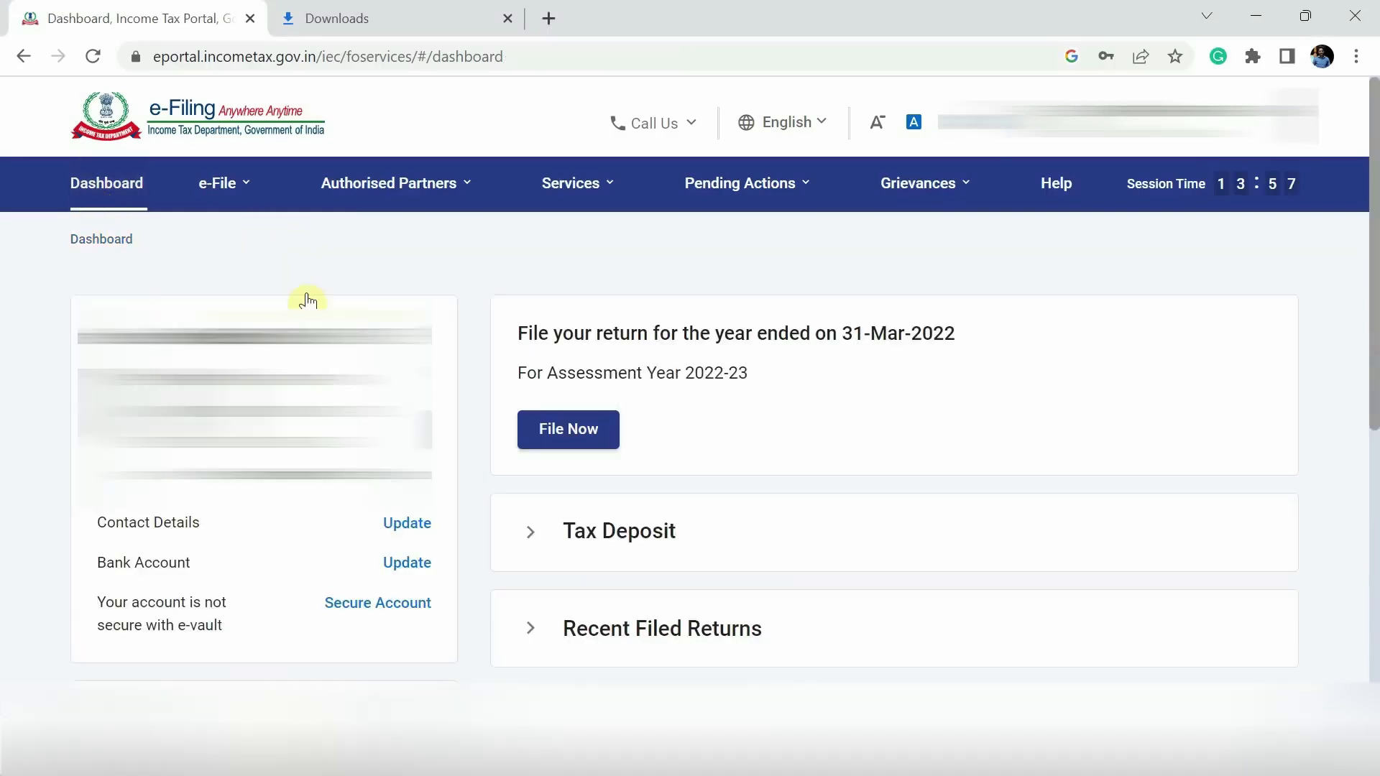
{"action": "left_click", "coordinate": [264, 175]}
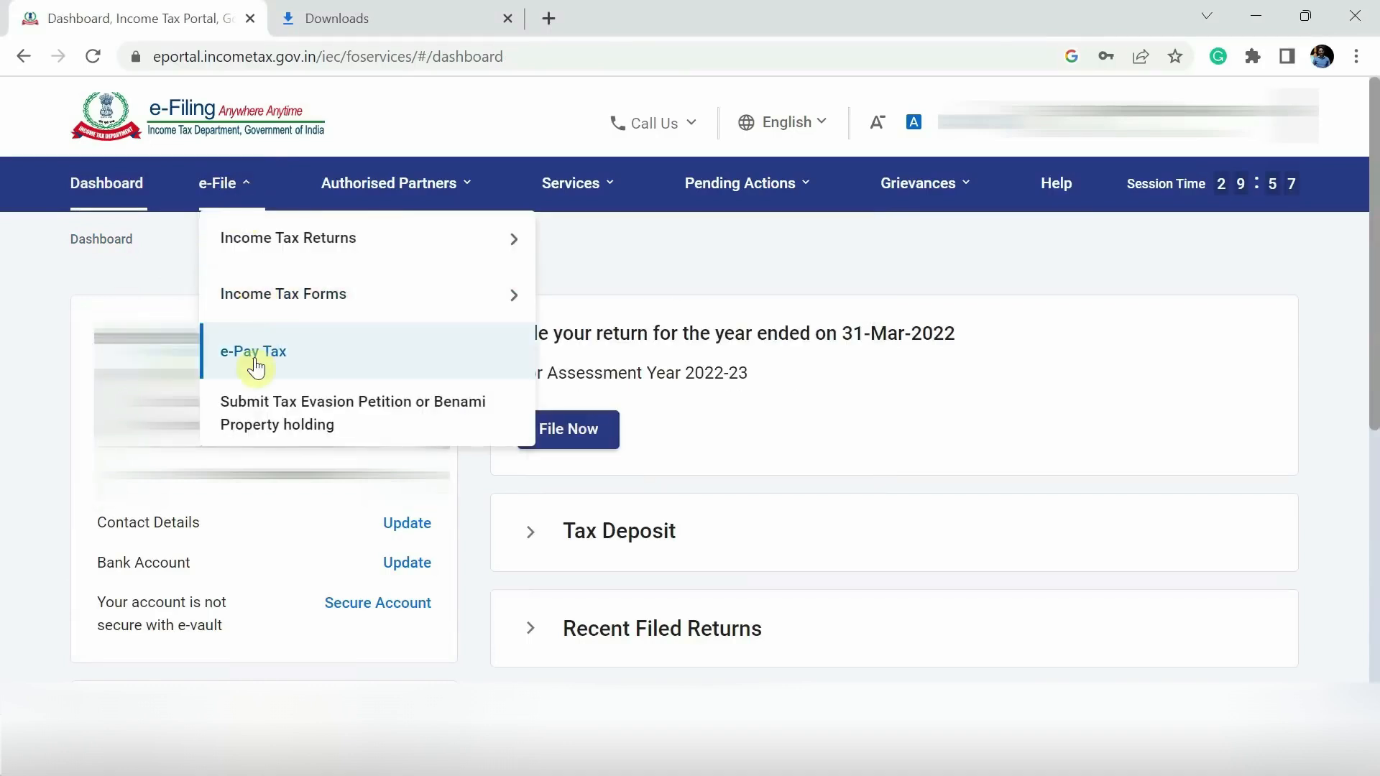
{"action": "left_click", "coordinate": [256, 366]}
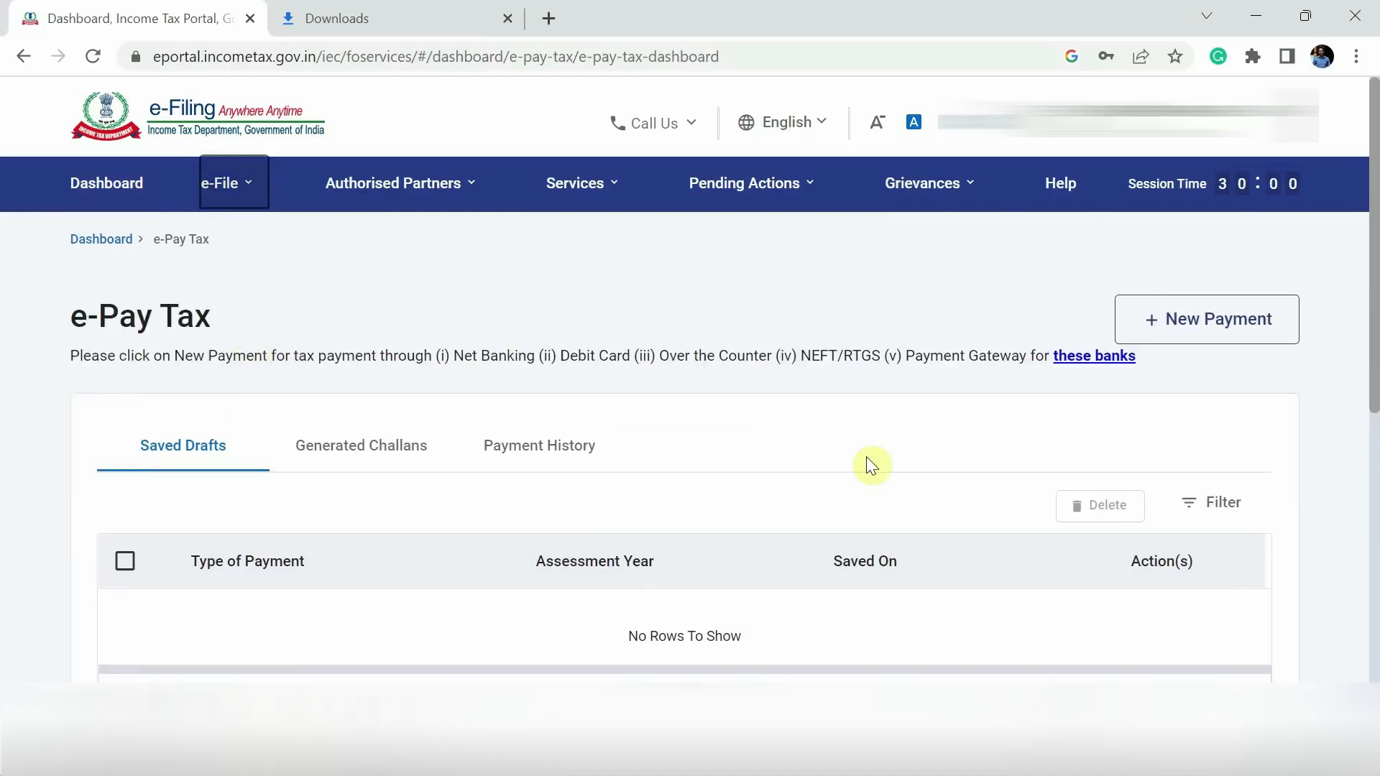
{"action": "left_click", "coordinate": [1238, 322]}
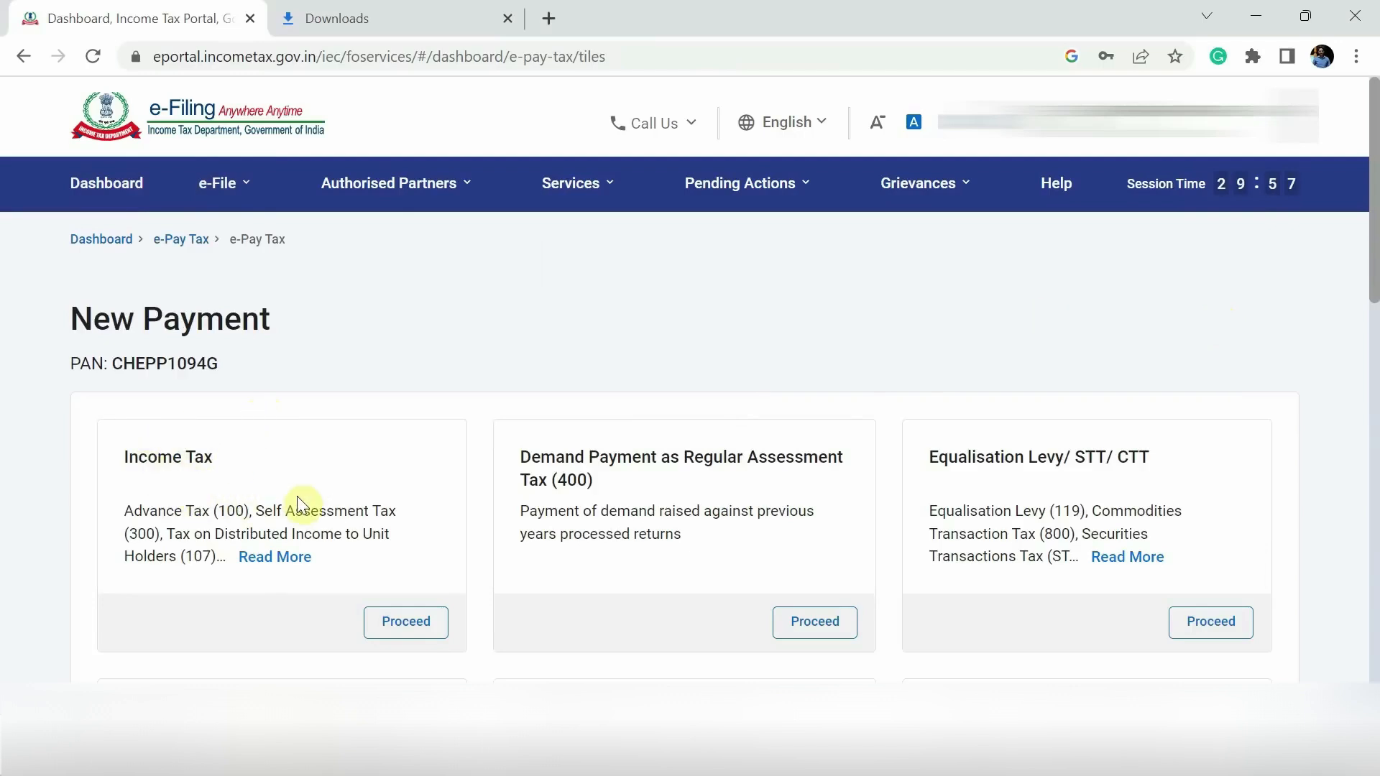
{"action": "left_click", "coordinate": [417, 626]}
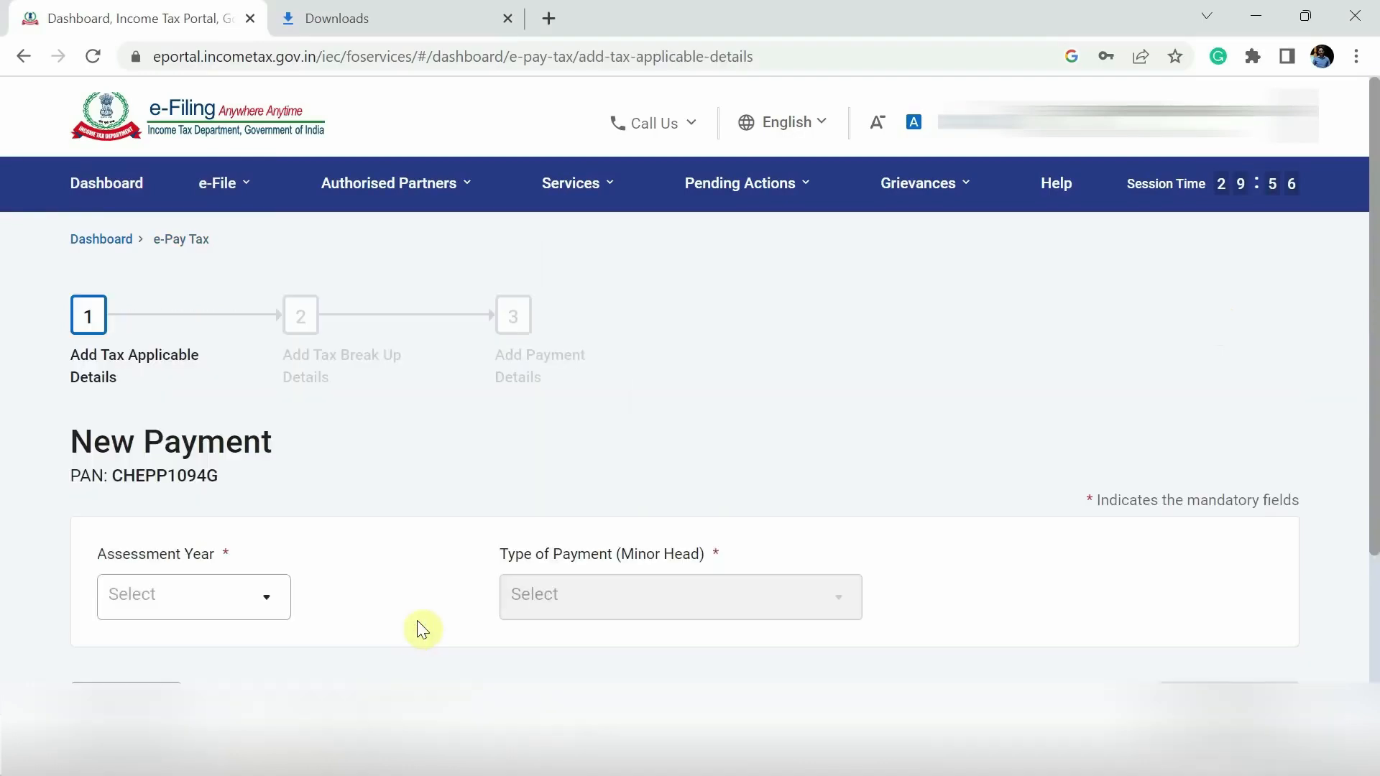
- Choose assessment year 2022-23 and Self-Assessment Tax (300) as the payment type
{"action": "left_click", "coordinate": [205, 608]}
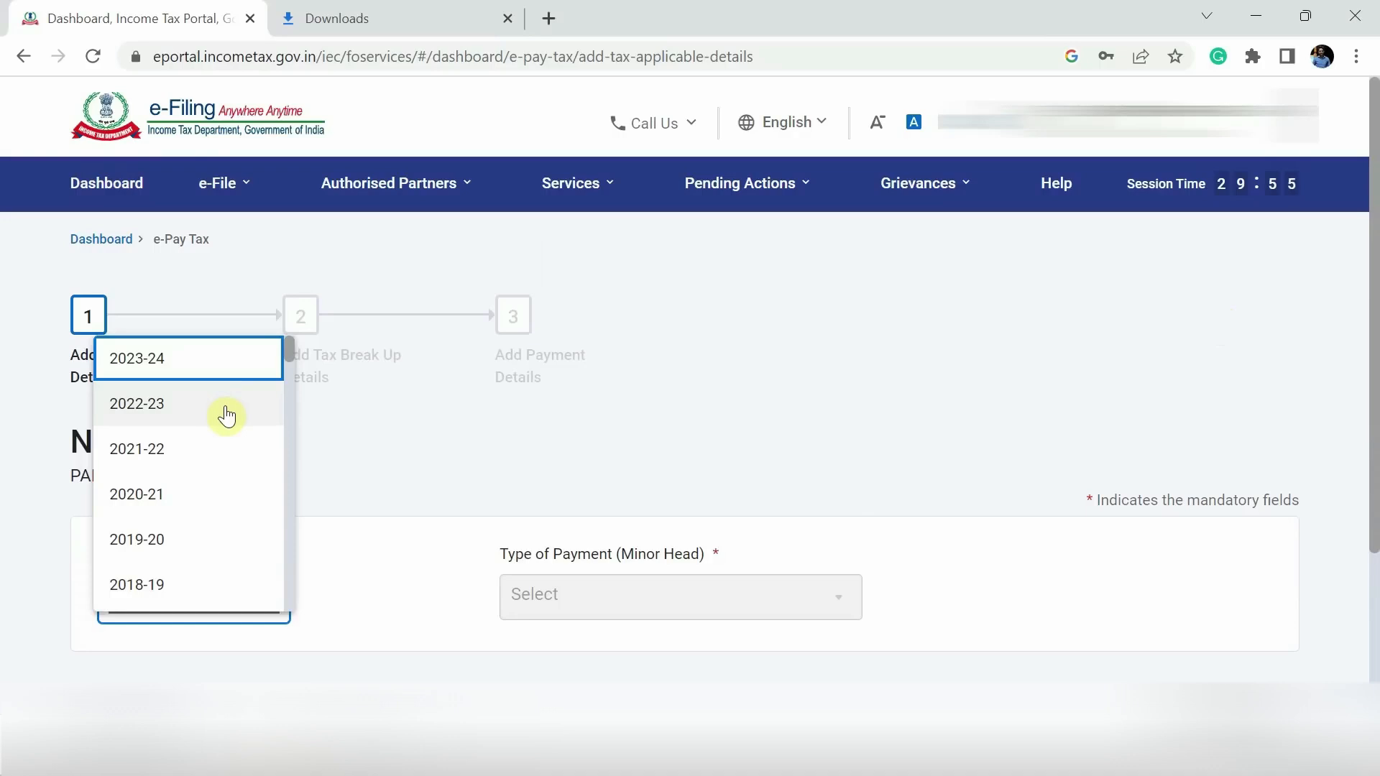
{"action": "left_click", "coordinate": [145, 419]}
{"action": "scroll", "coordinate": [377, 546], "scroll_direction": "down", "scroll_amount": 3}
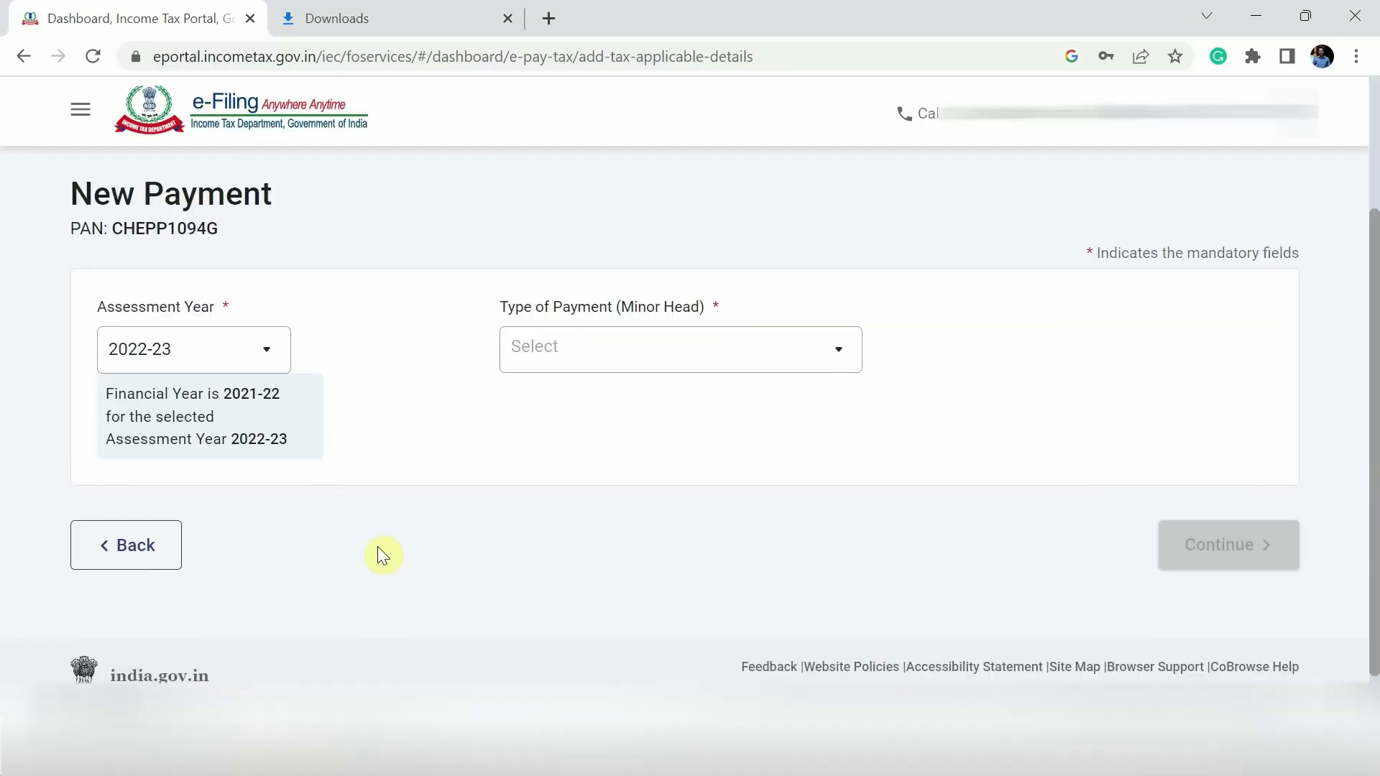
{"action": "left_click", "coordinate": [679, 354]}
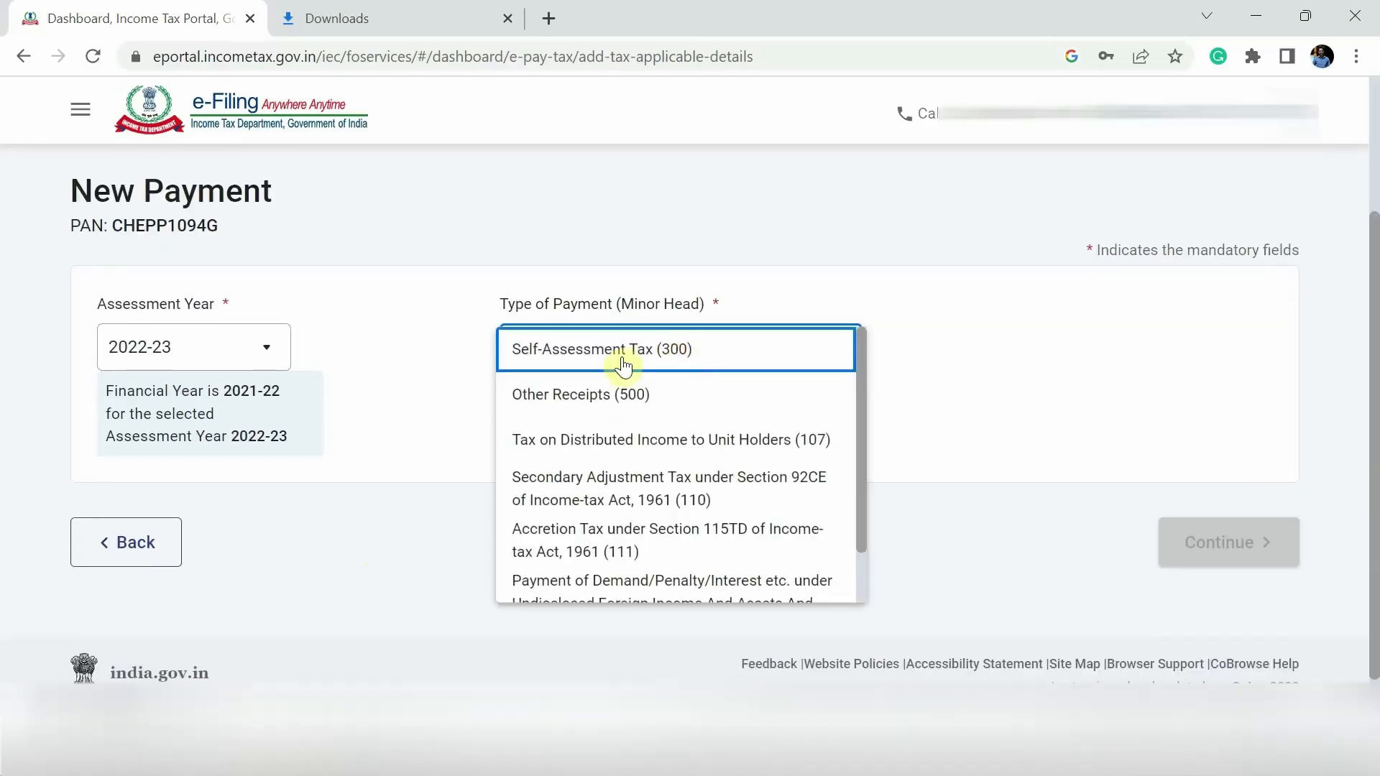
{"action": "left_click", "coordinate": [667, 364]}
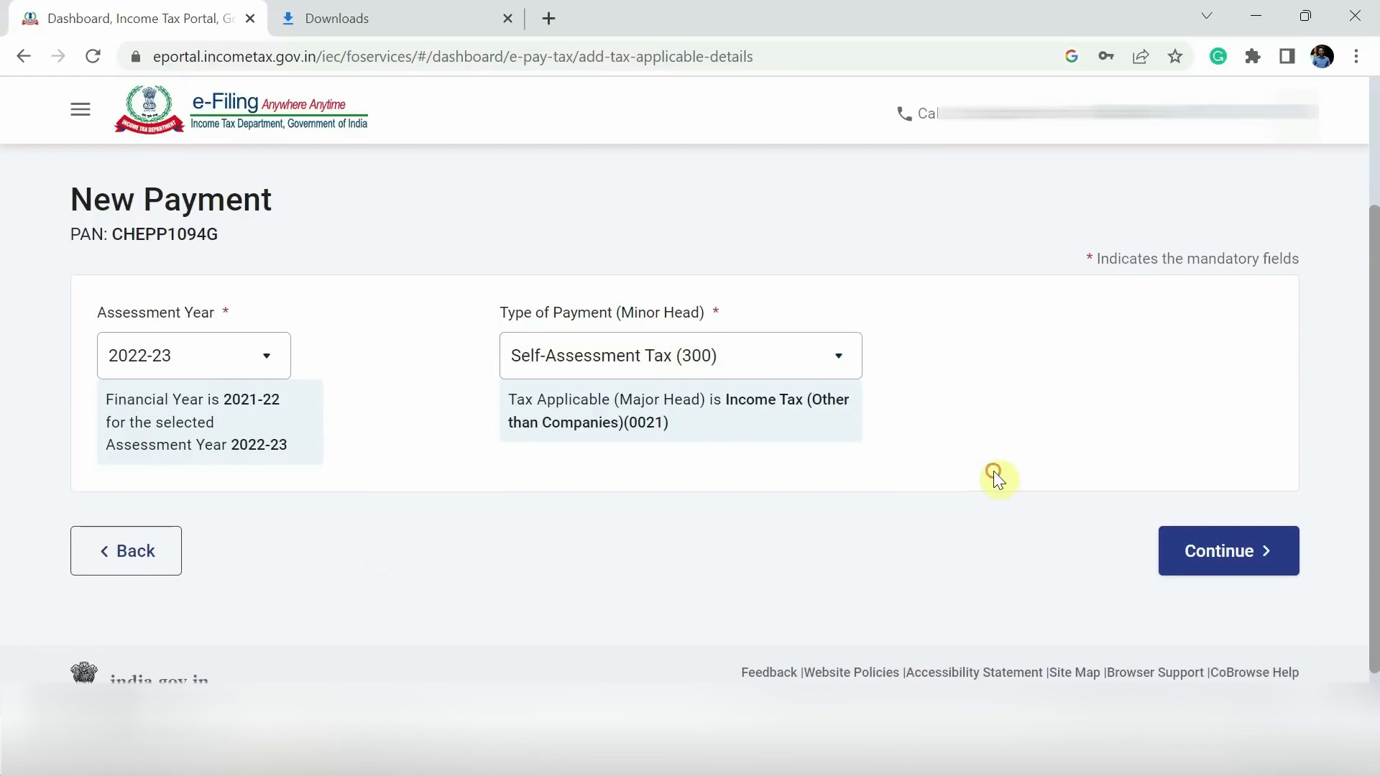
{"action": "scroll", "coordinate": [995, 476], "scroll_direction": "down", "scroll_amount": 2}
{"action": "left_click", "coordinate": [1239, 494]}
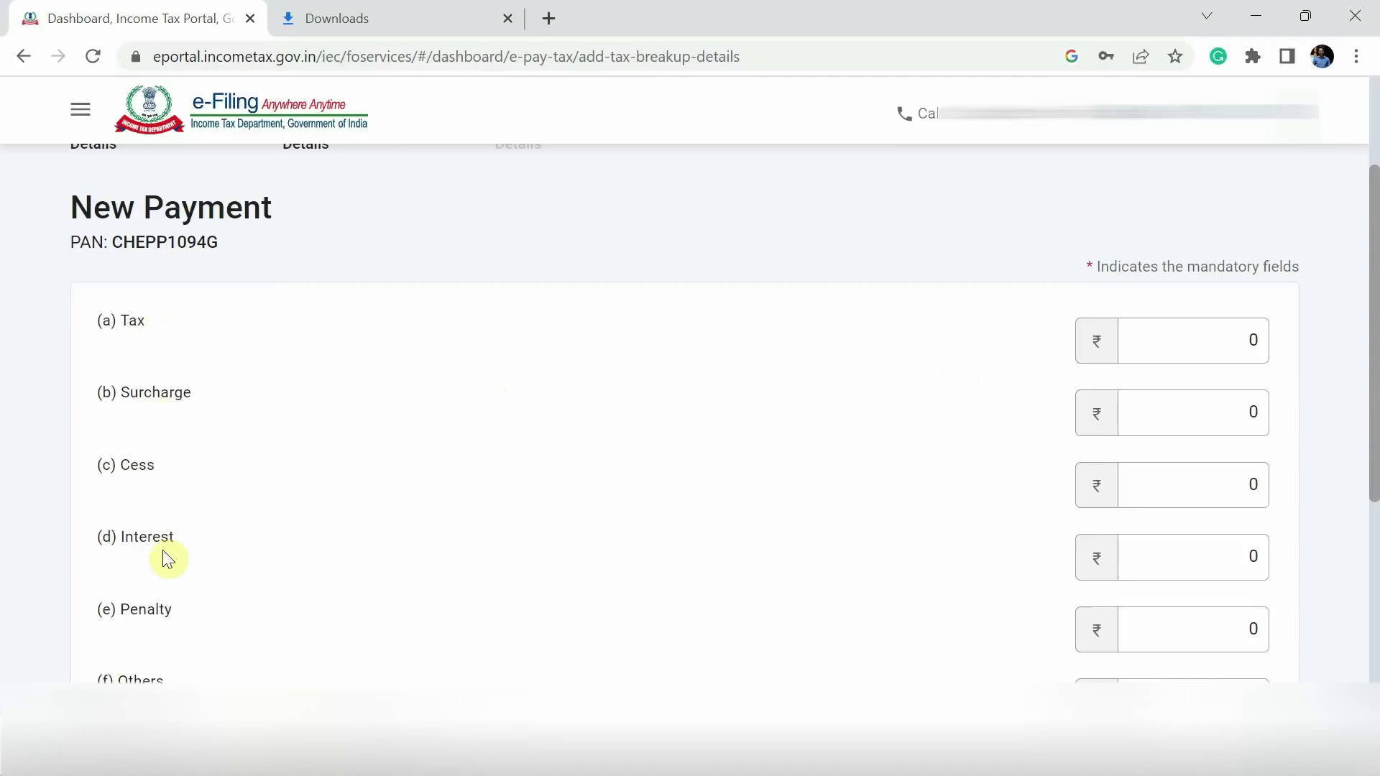
- Enter 1,000 under (f) Others in the tax breakup and continue to payment mode
{"action": "scroll", "coordinate": [164, 555], "scroll_direction": "down", "scroll_amount": 2}
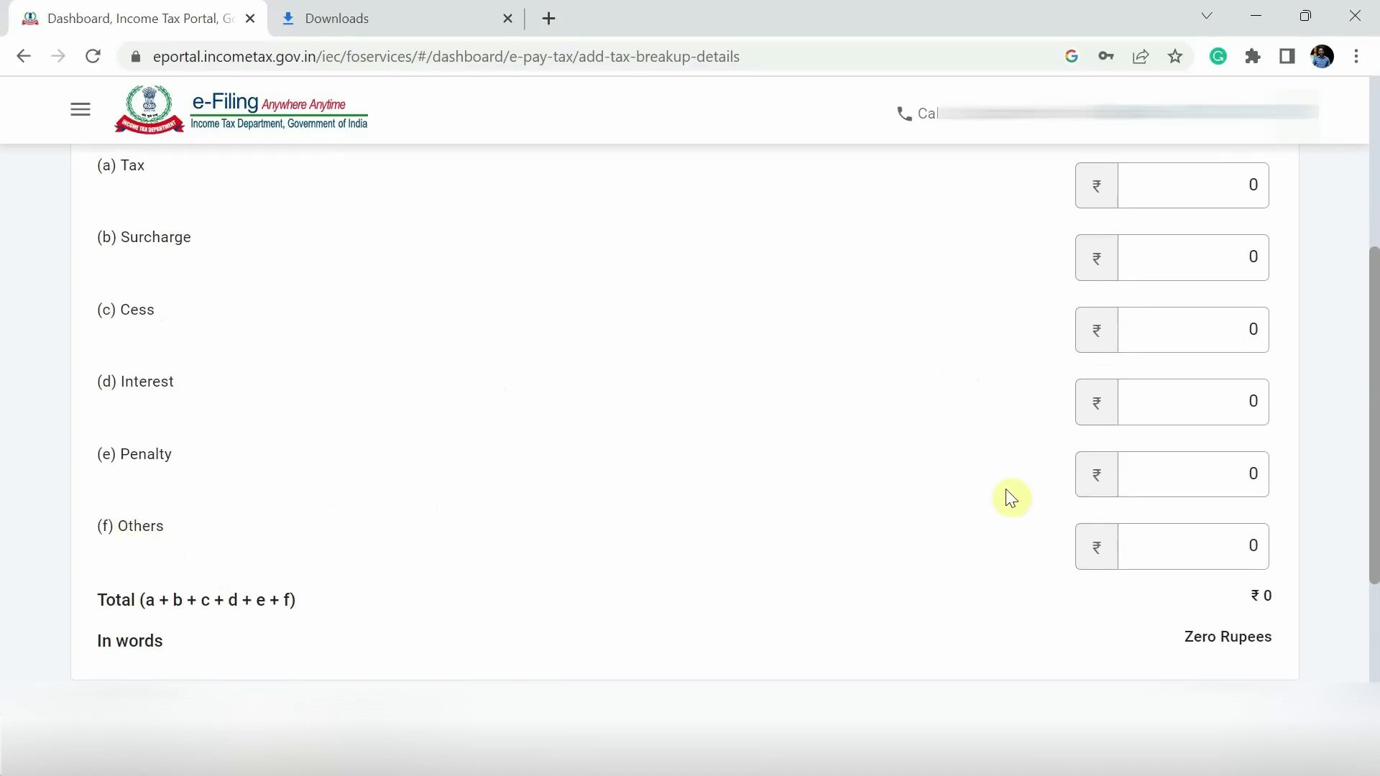
{"action": "left_click", "coordinate": [1218, 544]}
{"action": "type", "text": "1,000"}
{"action": "left_click", "coordinate": [1350, 563]}
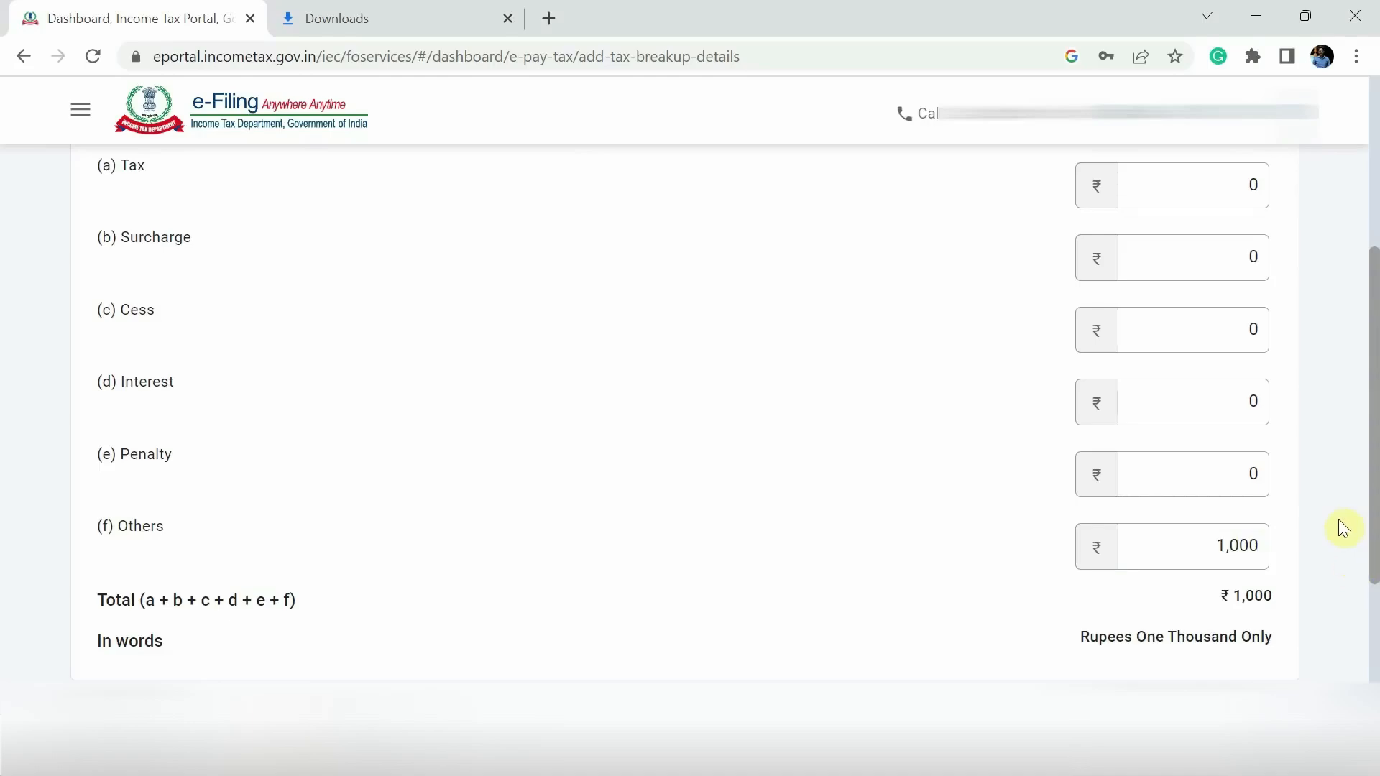
{"action": "scroll", "coordinate": [1330, 489], "scroll_direction": "up", "scroll_amount": 3}
{"action": "scroll", "coordinate": [1317, 453], "scroll_direction": "down", "scroll_amount": 6}
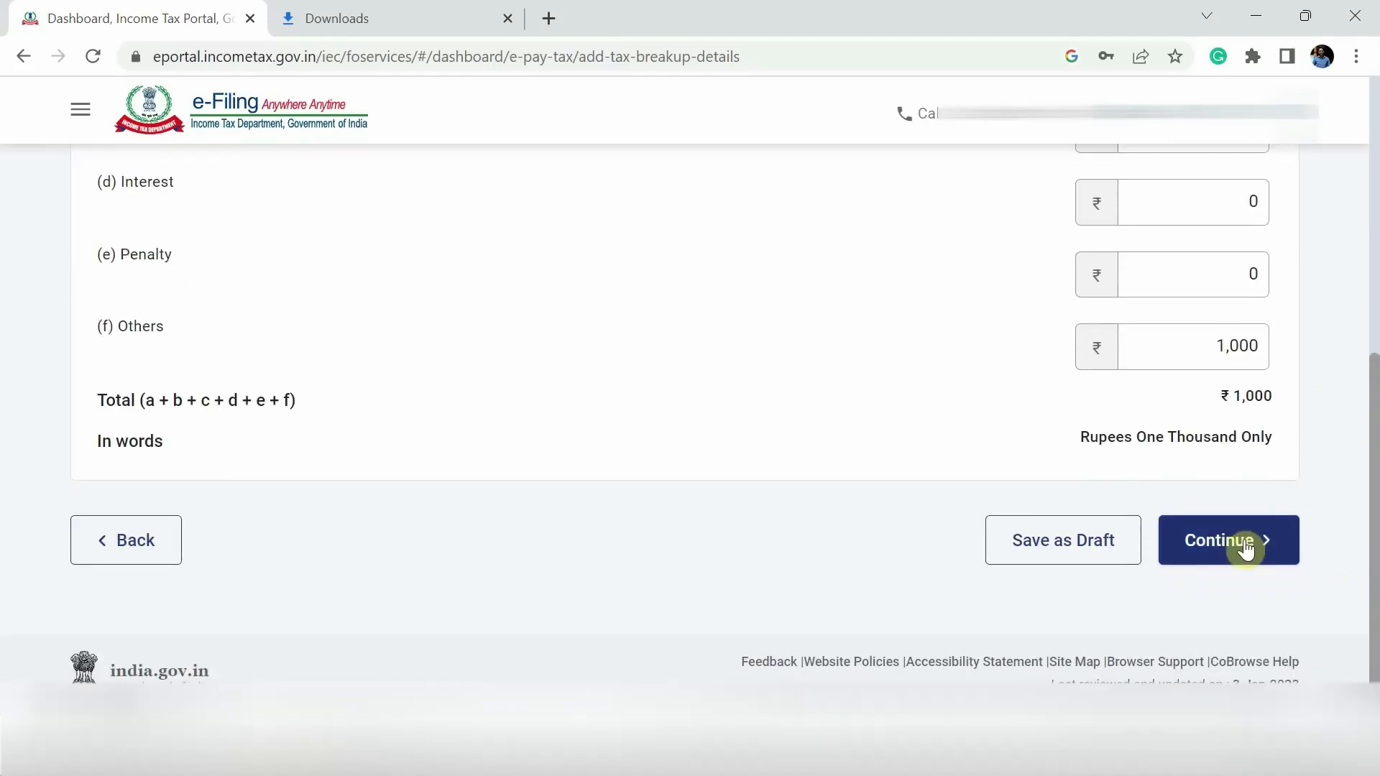
{"action": "left_click", "coordinate": [1246, 548]}
{"action": "scroll", "coordinate": [873, 465], "scroll_direction": "down", "scroll_amount": 5}
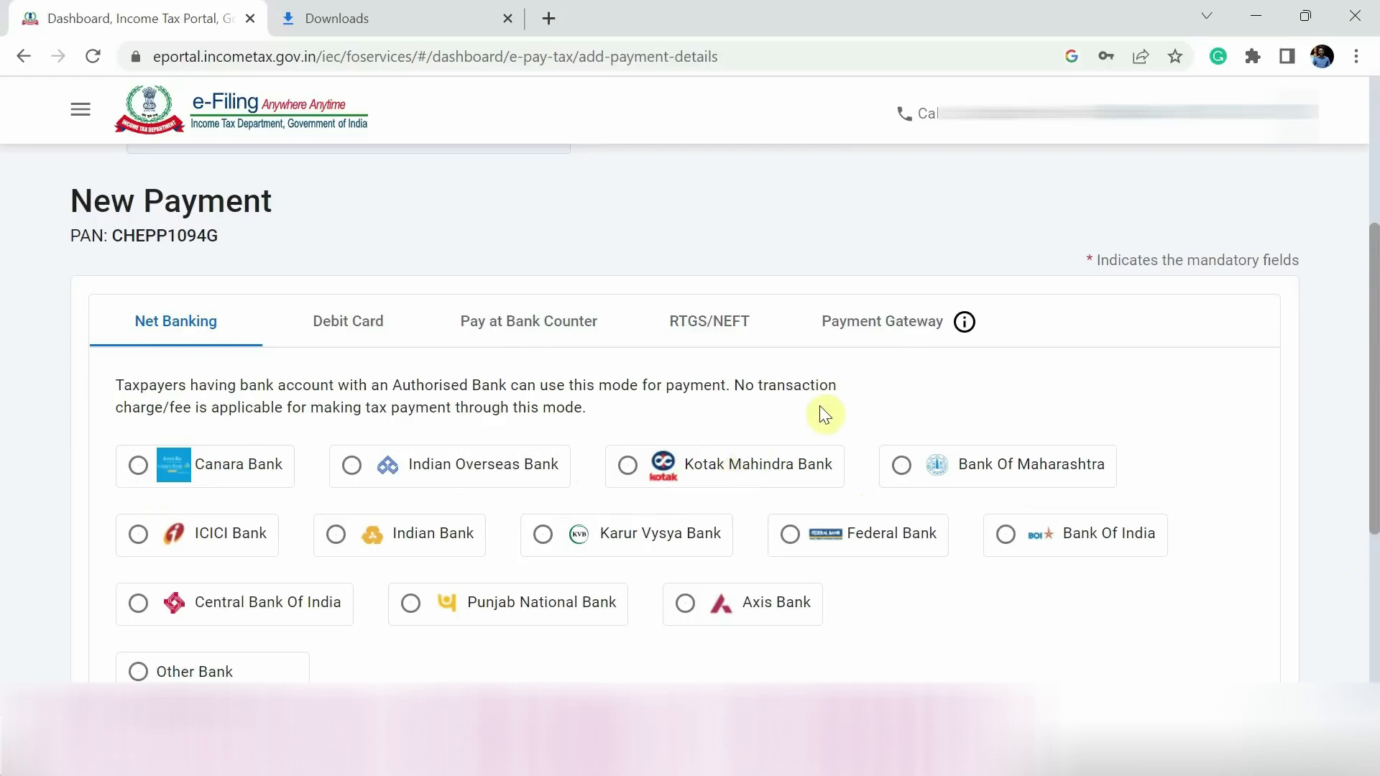
- Compare the Debit Card and RTGS/NEFT modes, settling on the Payment Gateway mode
{"action": "left_click", "coordinate": [894, 335]}
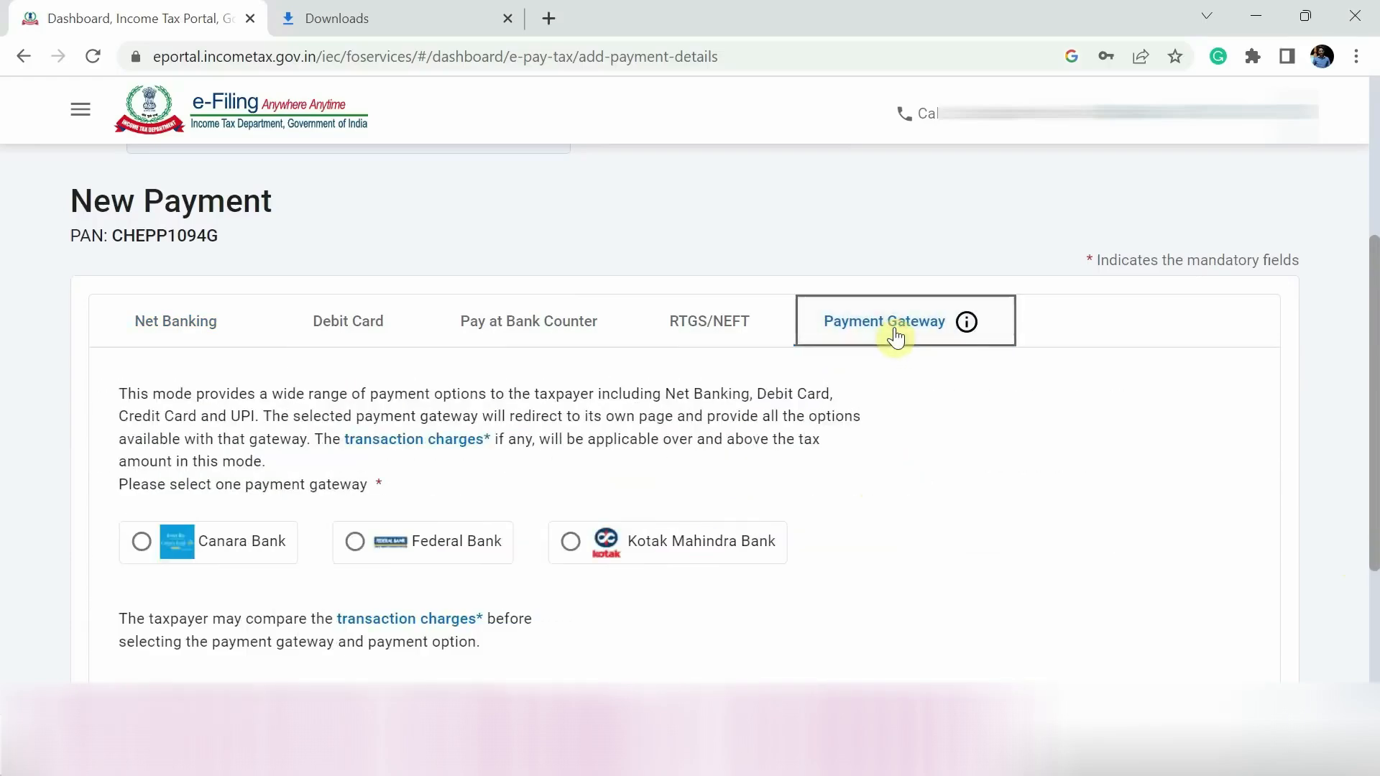
{"action": "left_click", "coordinate": [355, 335]}
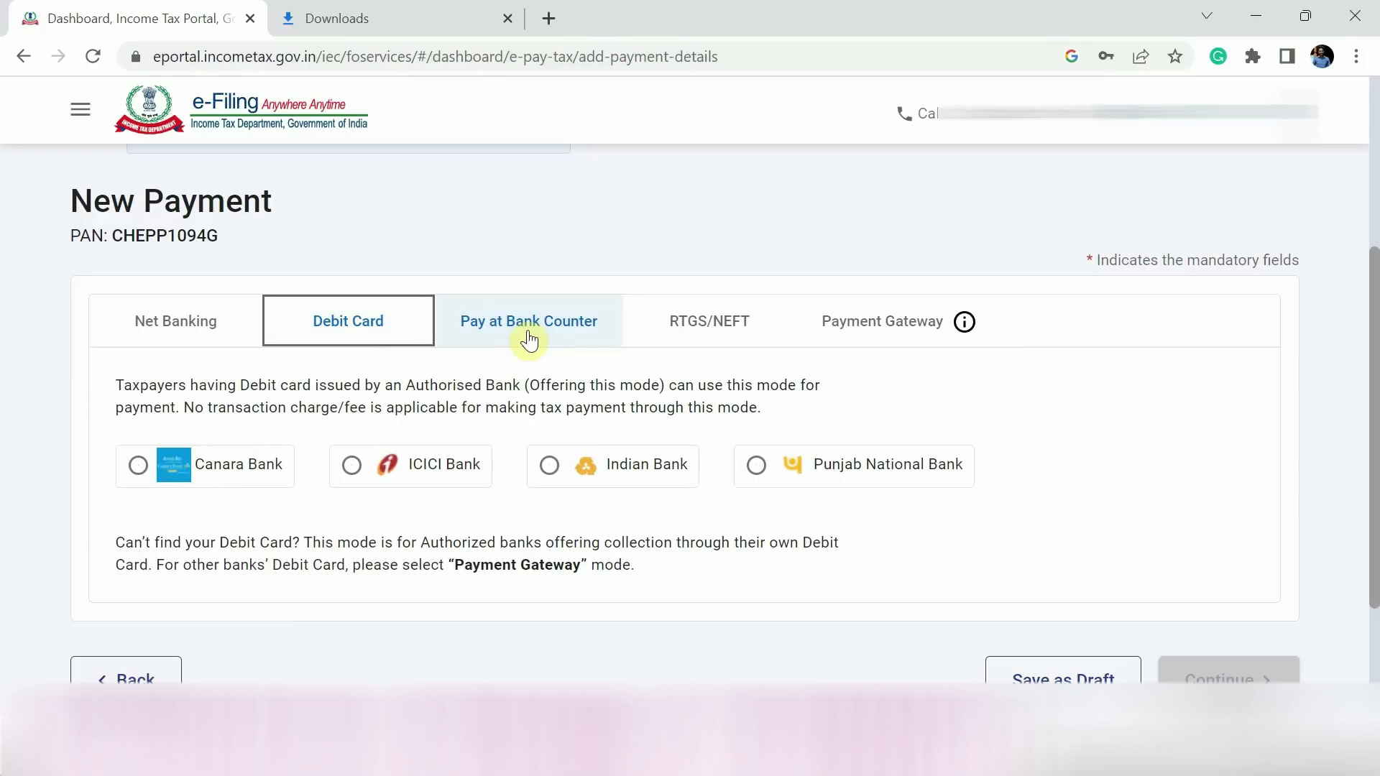
{"action": "left_click", "coordinate": [712, 335]}
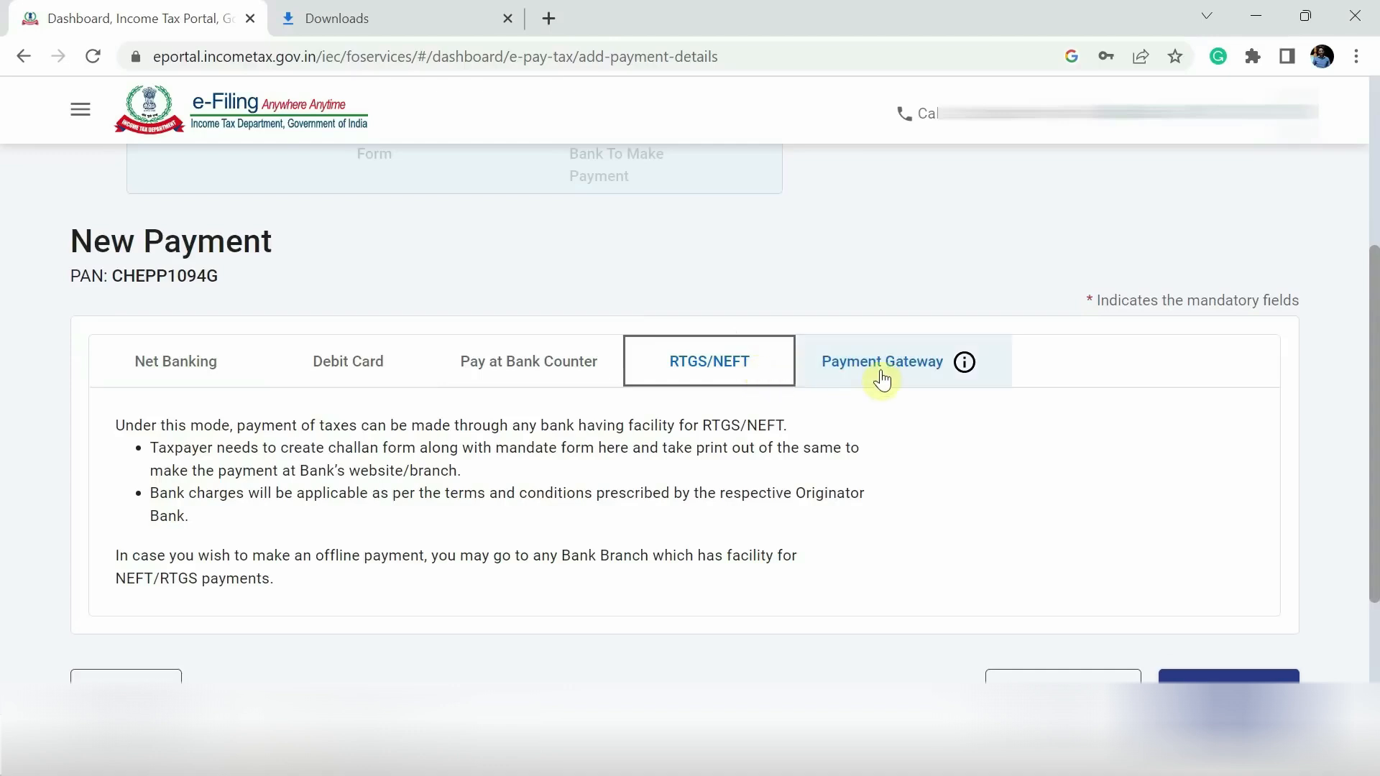
{"action": "left_click", "coordinate": [855, 435]}
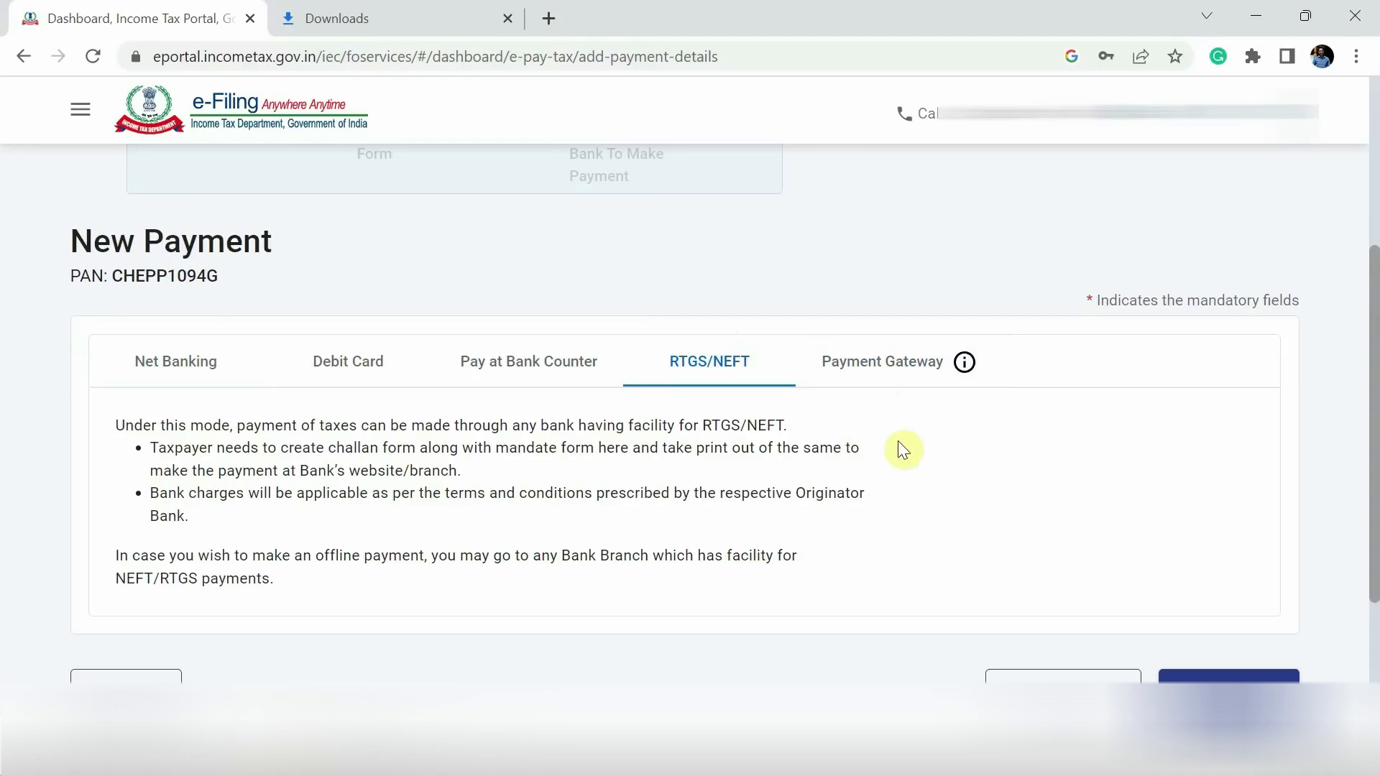
{"action": "left_click", "coordinate": [873, 371]}
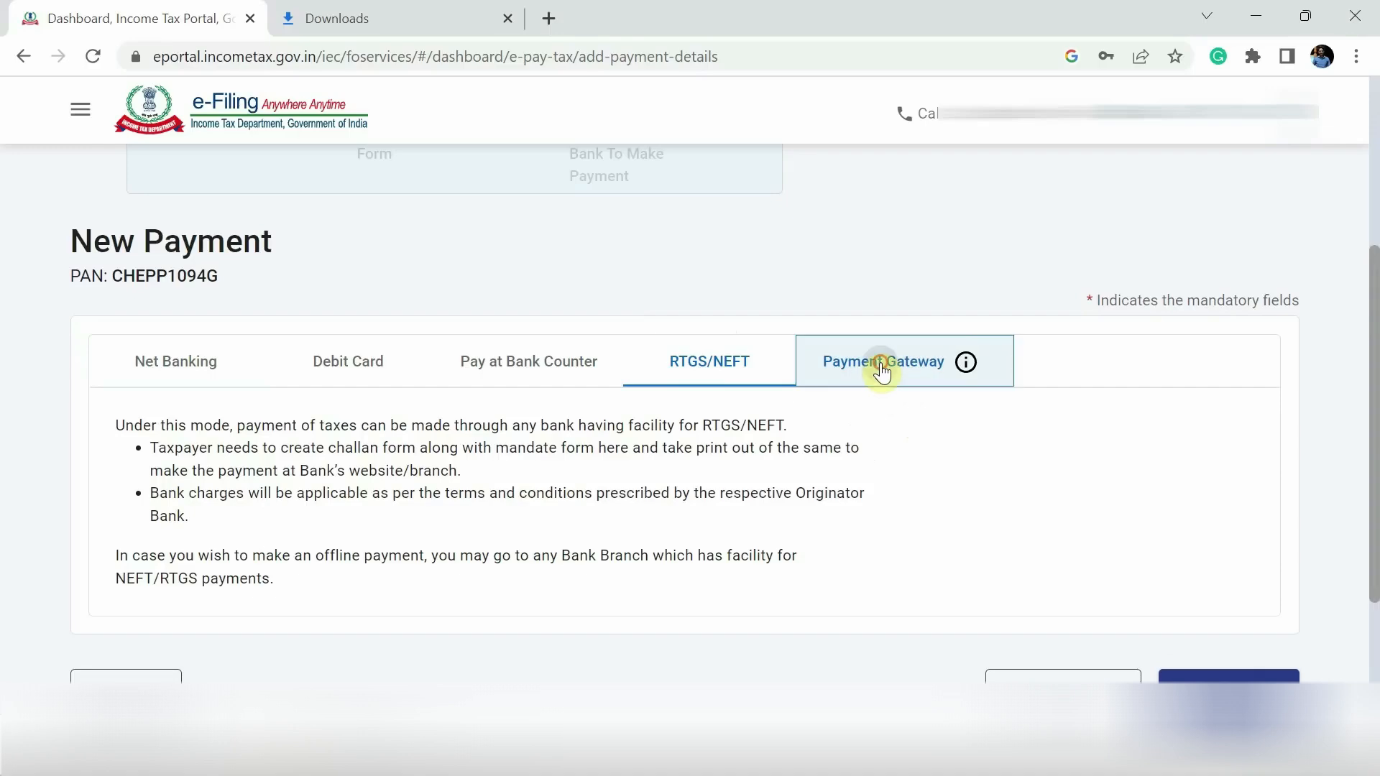
{"action": "scroll", "coordinate": [884, 369], "scroll_direction": "down", "scroll_amount": 3}
{"action": "scroll", "coordinate": [428, 321], "scroll_direction": "up", "scroll_amount": 3}
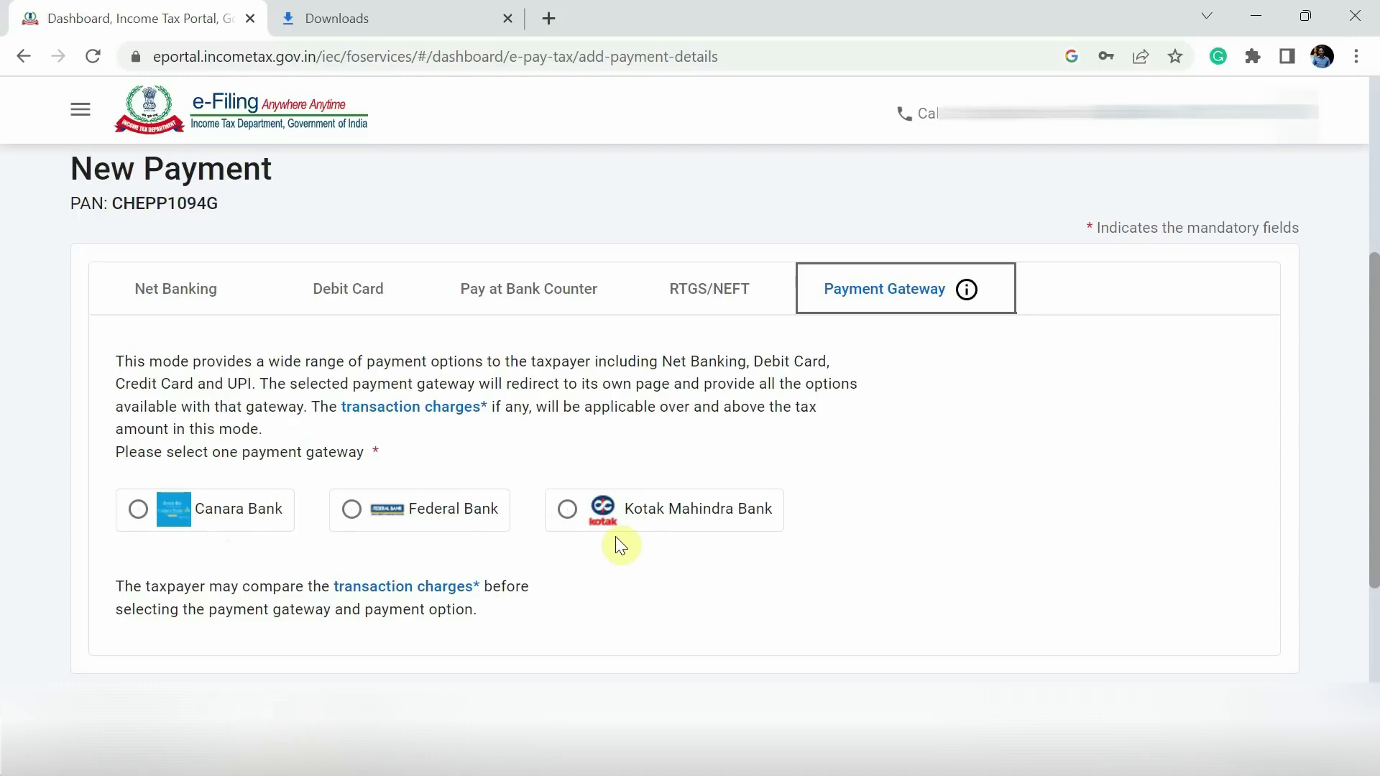
- Pick Canara Bank as the payment gateway and continue to the payment preview
{"action": "left_click", "coordinate": [222, 514]}
{"action": "scroll", "coordinate": [647, 513], "scroll_direction": "down", "scroll_amount": 2}
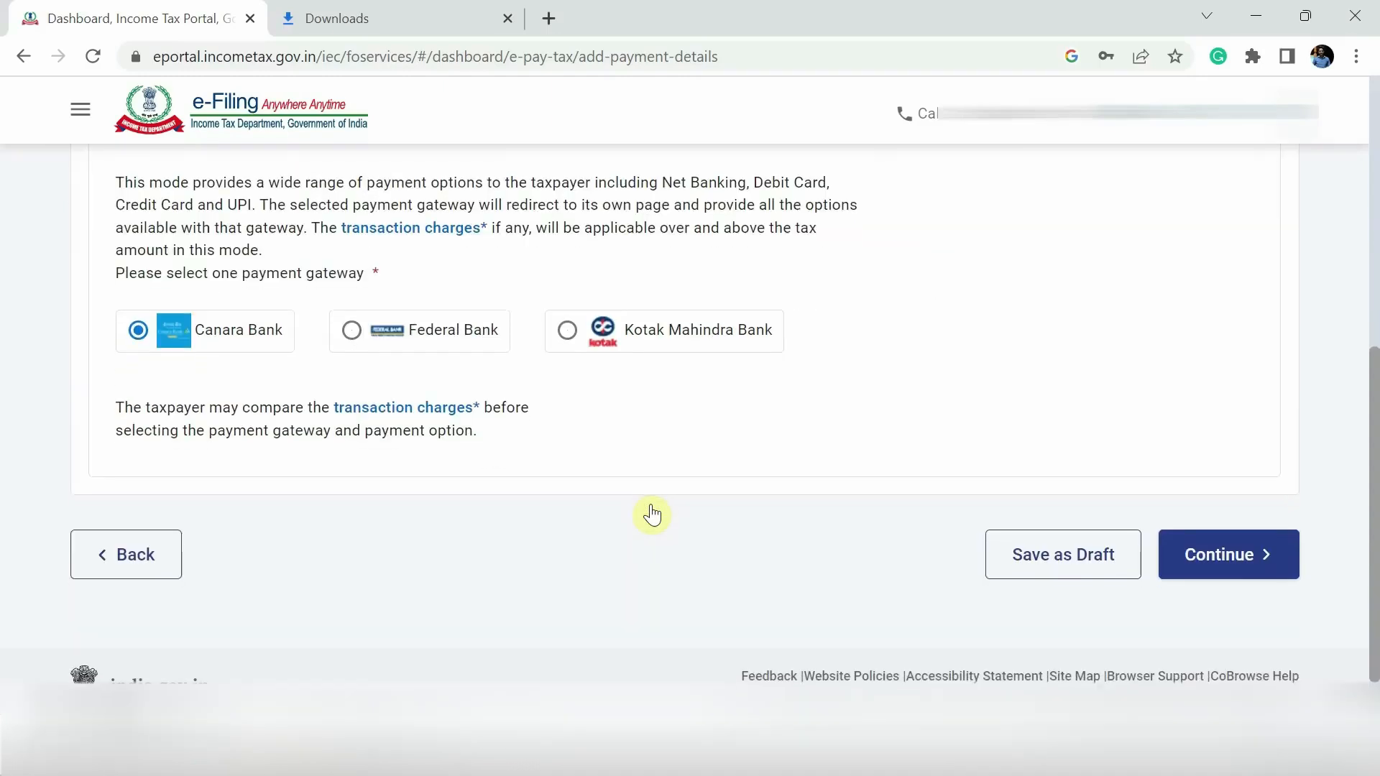
{"action": "left_click", "coordinate": [1248, 560]}
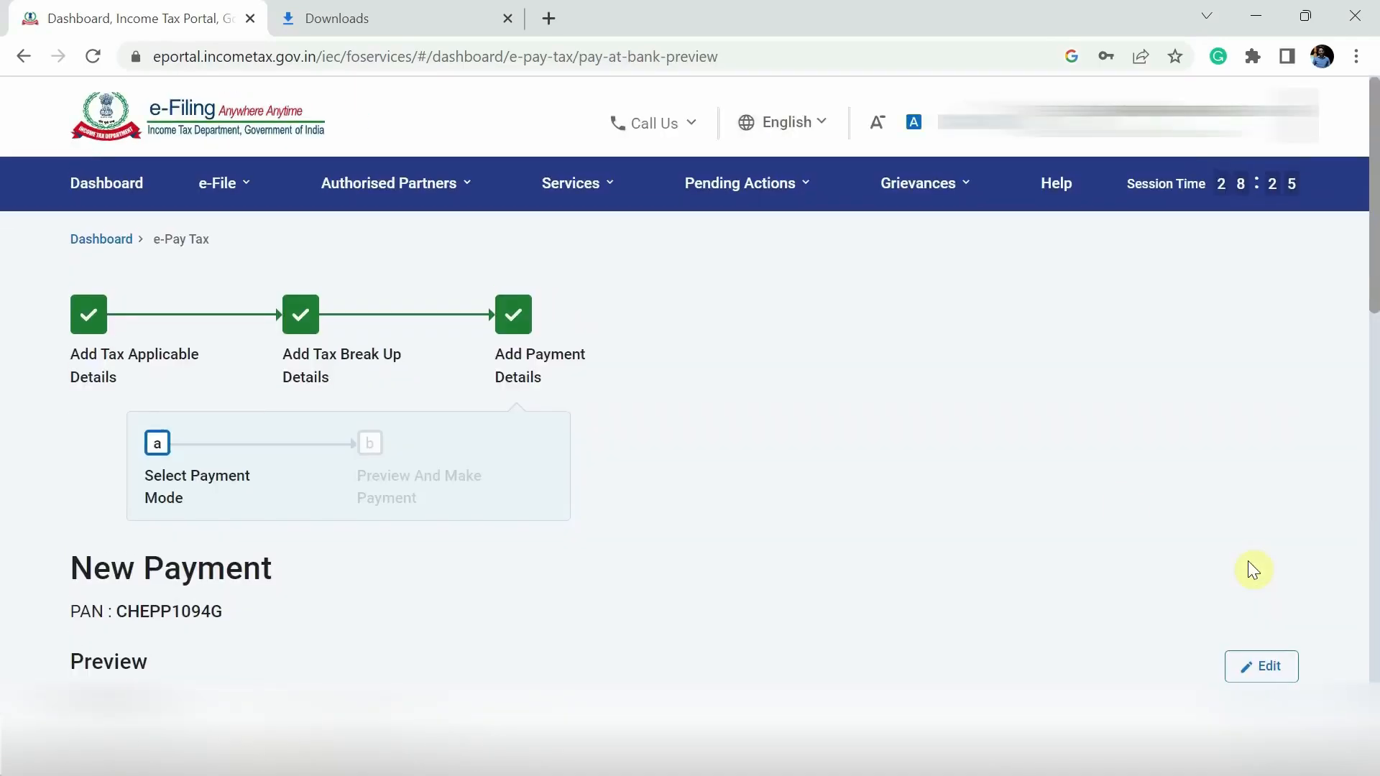
- Pay now, accept the terms and submit the ₹1,000 payment to Canara Bank
{"action": "scroll", "coordinate": [721, 508], "scroll_direction": "down", "scroll_amount": 5}
{"action": "scroll", "coordinate": [711, 492], "scroll_direction": "down", "scroll_amount": 3}
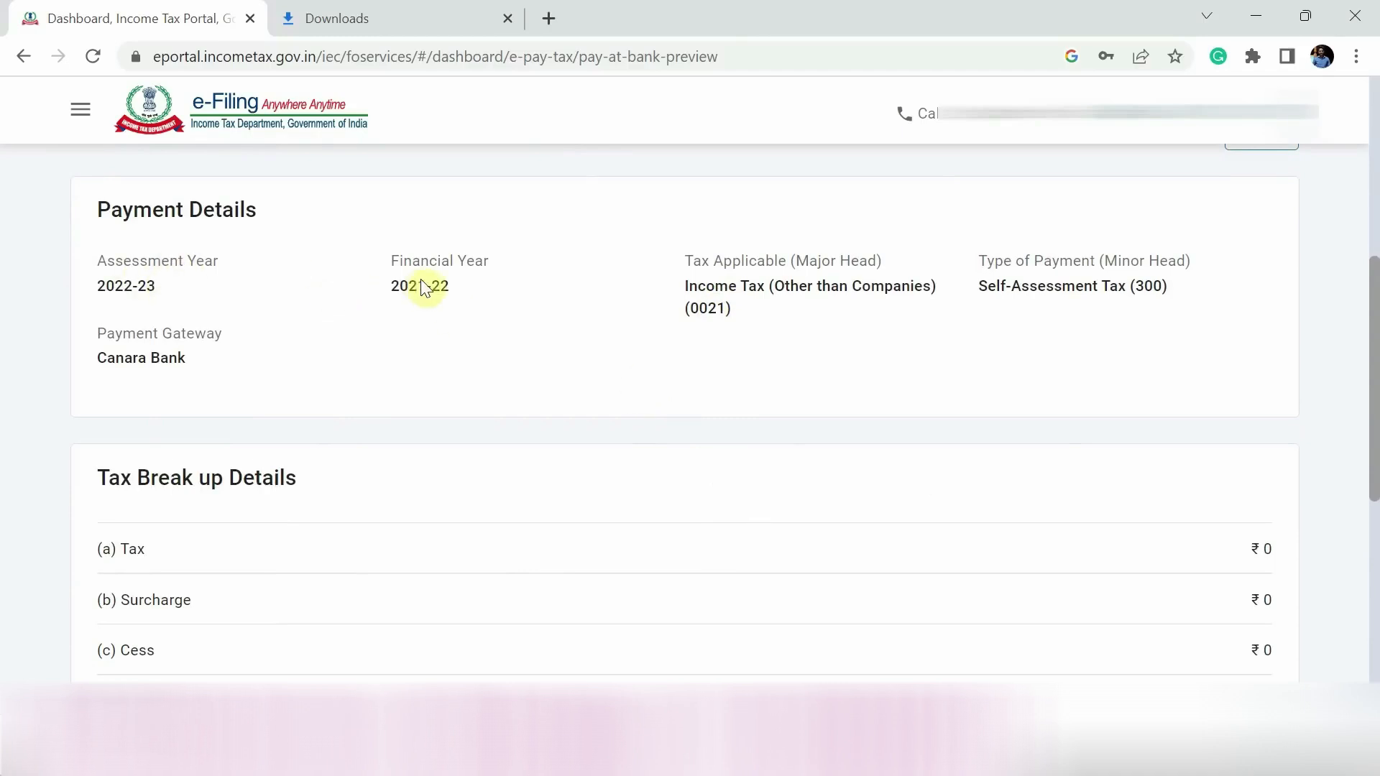
{"action": "scroll", "coordinate": [1000, 334], "scroll_direction": "down", "scroll_amount": 7}
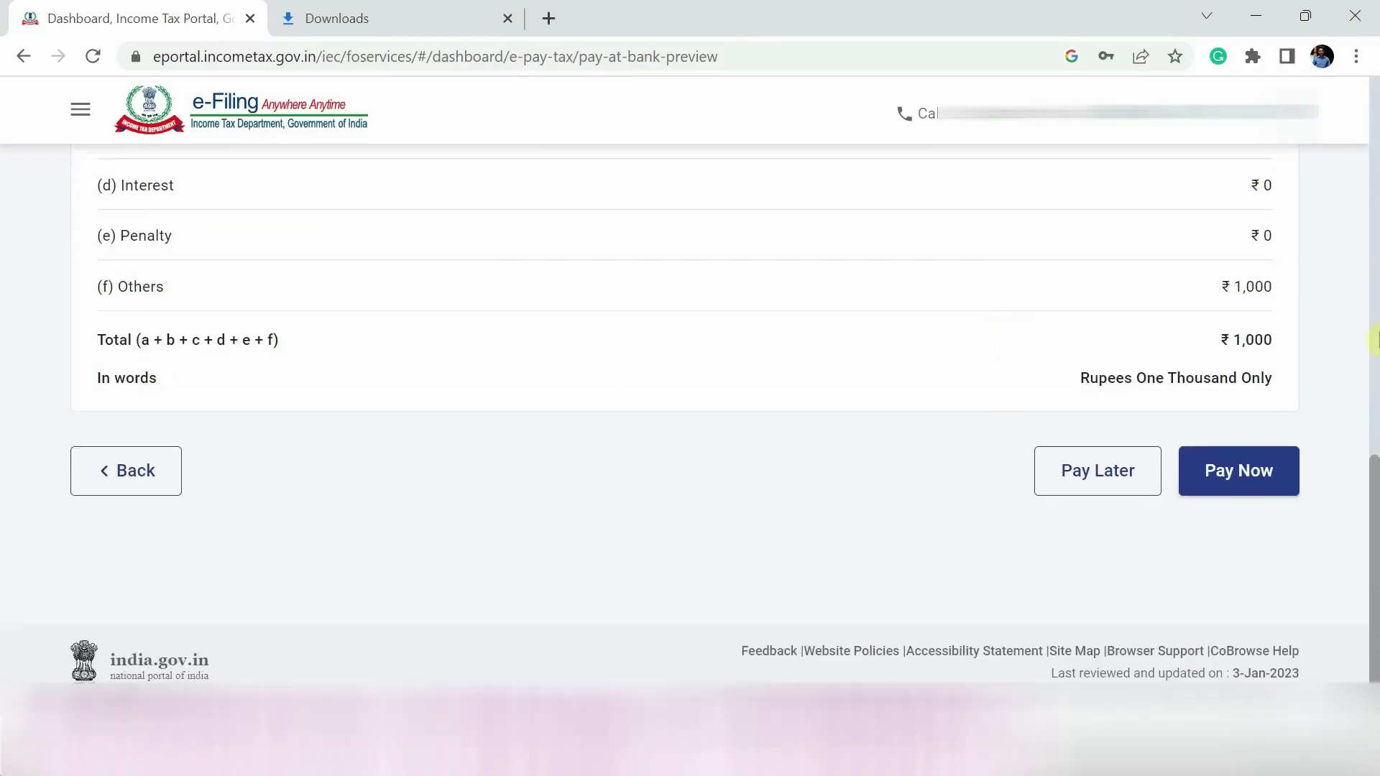
{"action": "left_click", "coordinate": [1260, 475]}
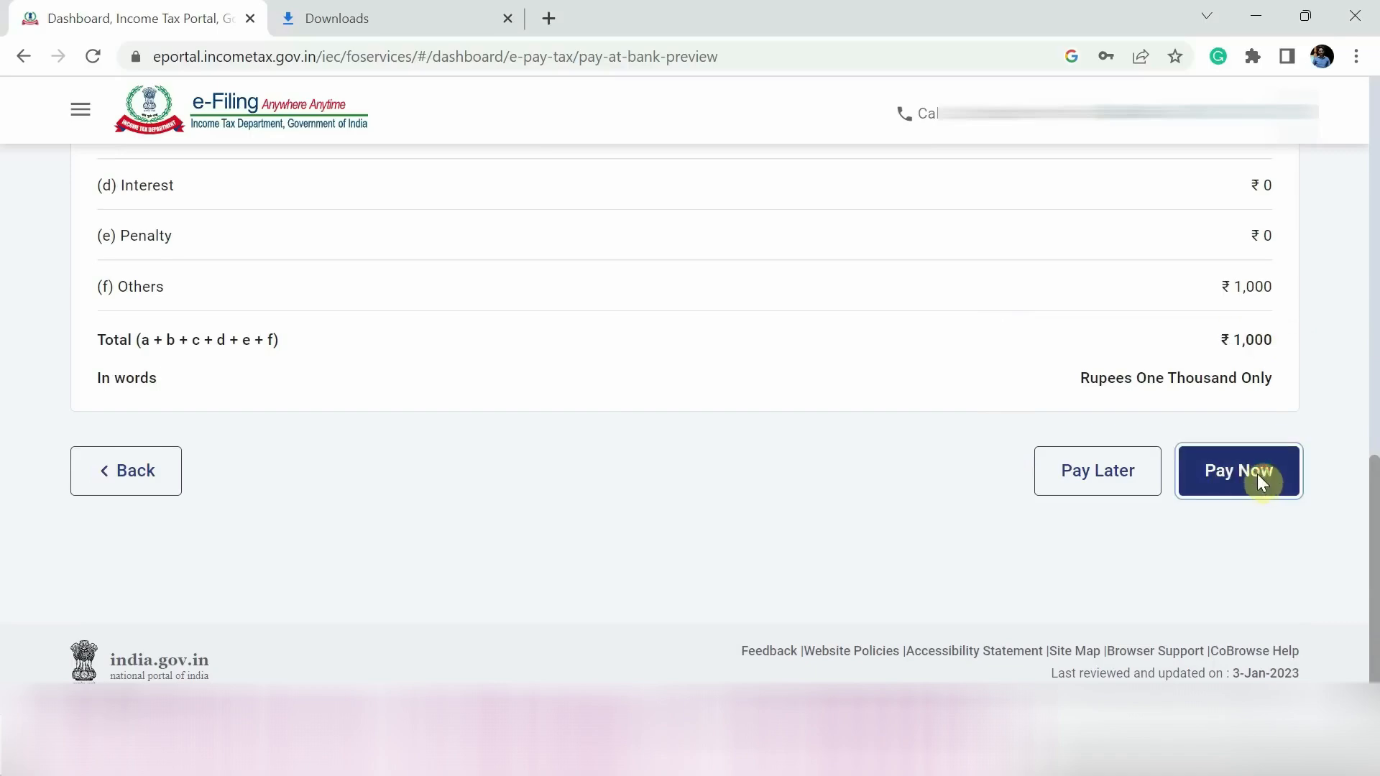
{"action": "scroll", "coordinate": [624, 432], "scroll_direction": "down", "scroll_amount": 10}
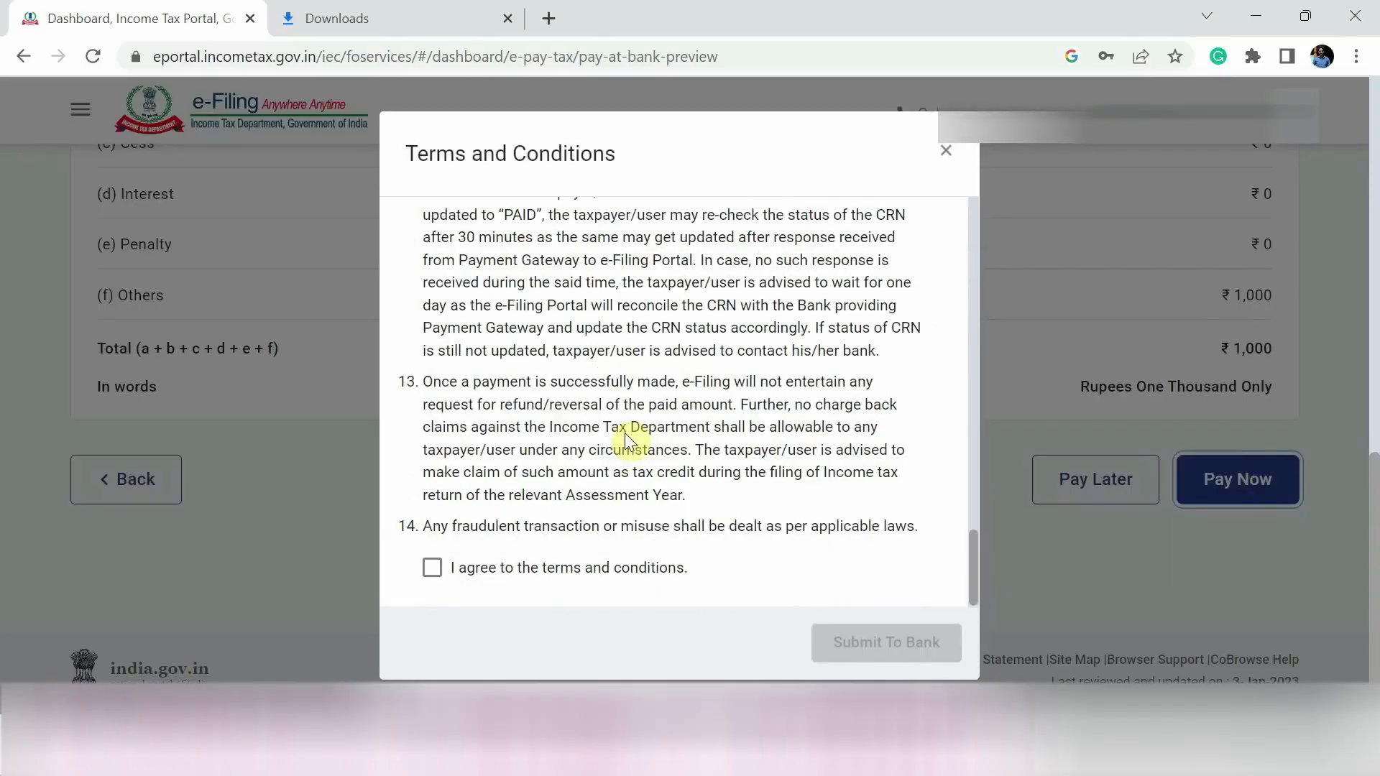
{"action": "left_click", "coordinate": [432, 569]}
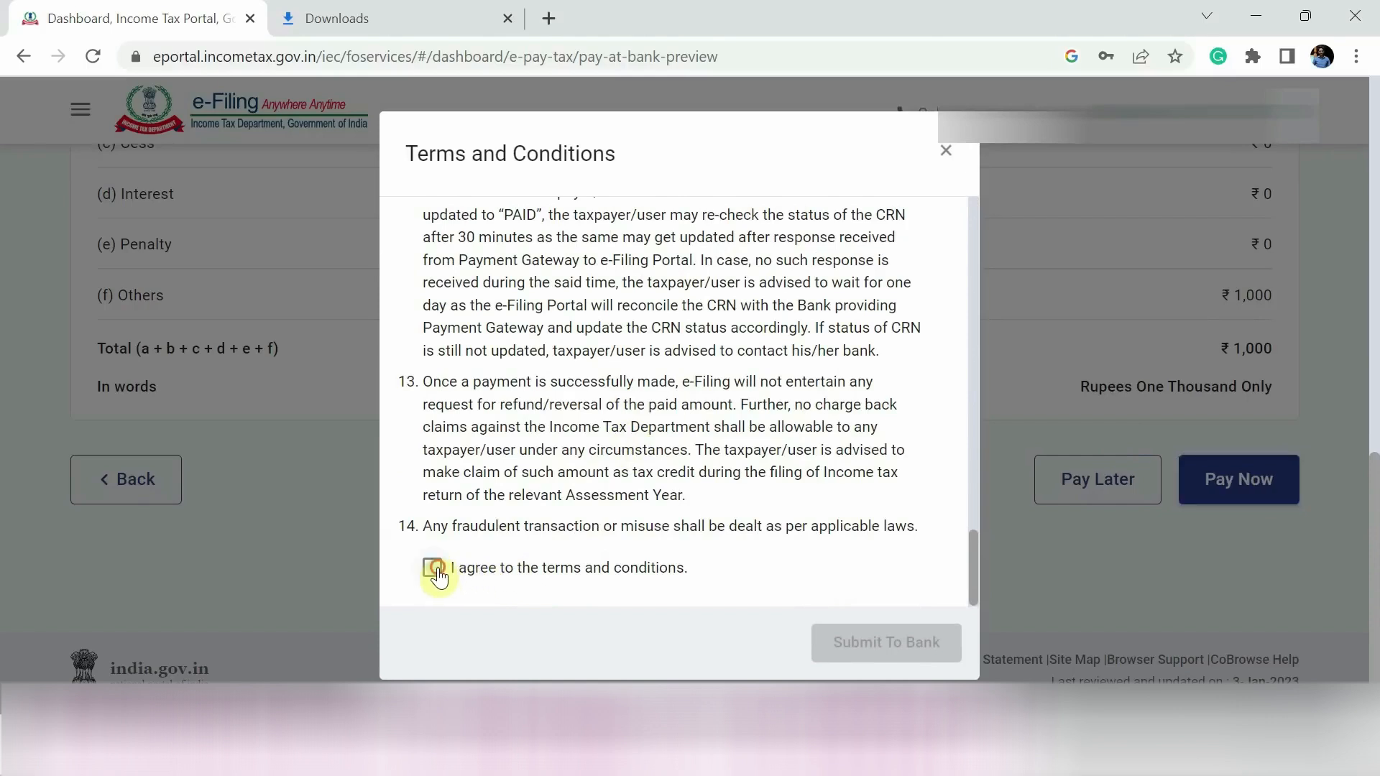
{"action": "left_click", "coordinate": [924, 641]}
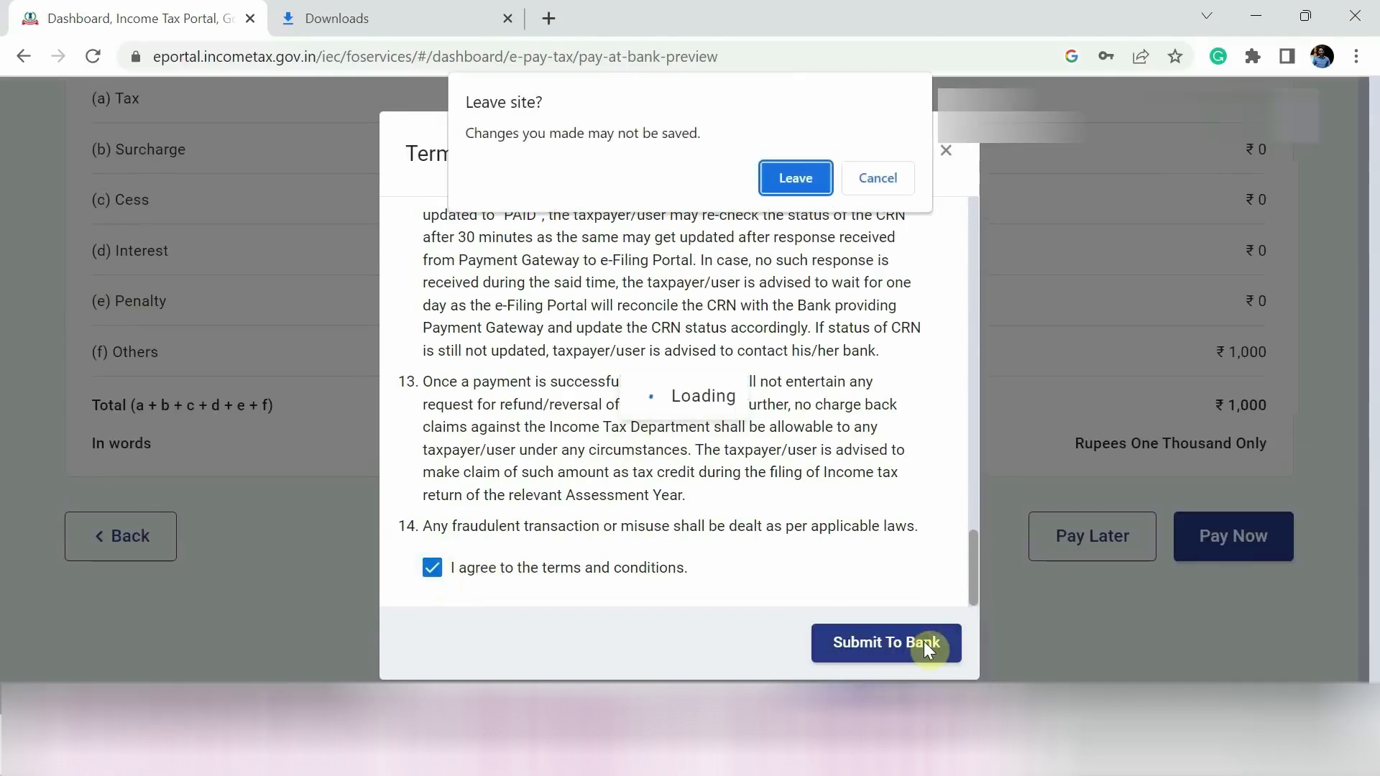
{"action": "left_click", "coordinate": [795, 169]}
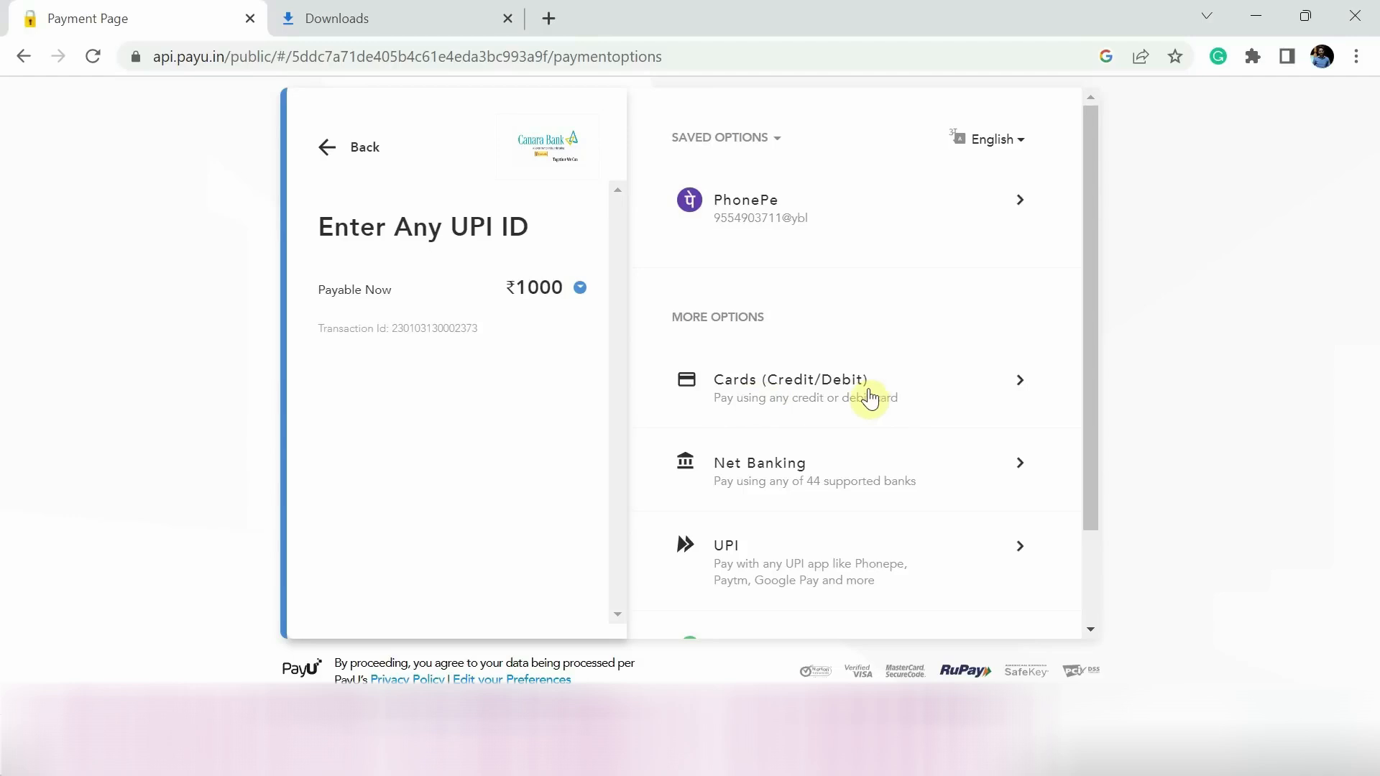
- Choose UPI as the payment method on the PayU page
{"action": "scroll", "coordinate": [855, 509], "scroll_direction": "down", "scroll_amount": 2}
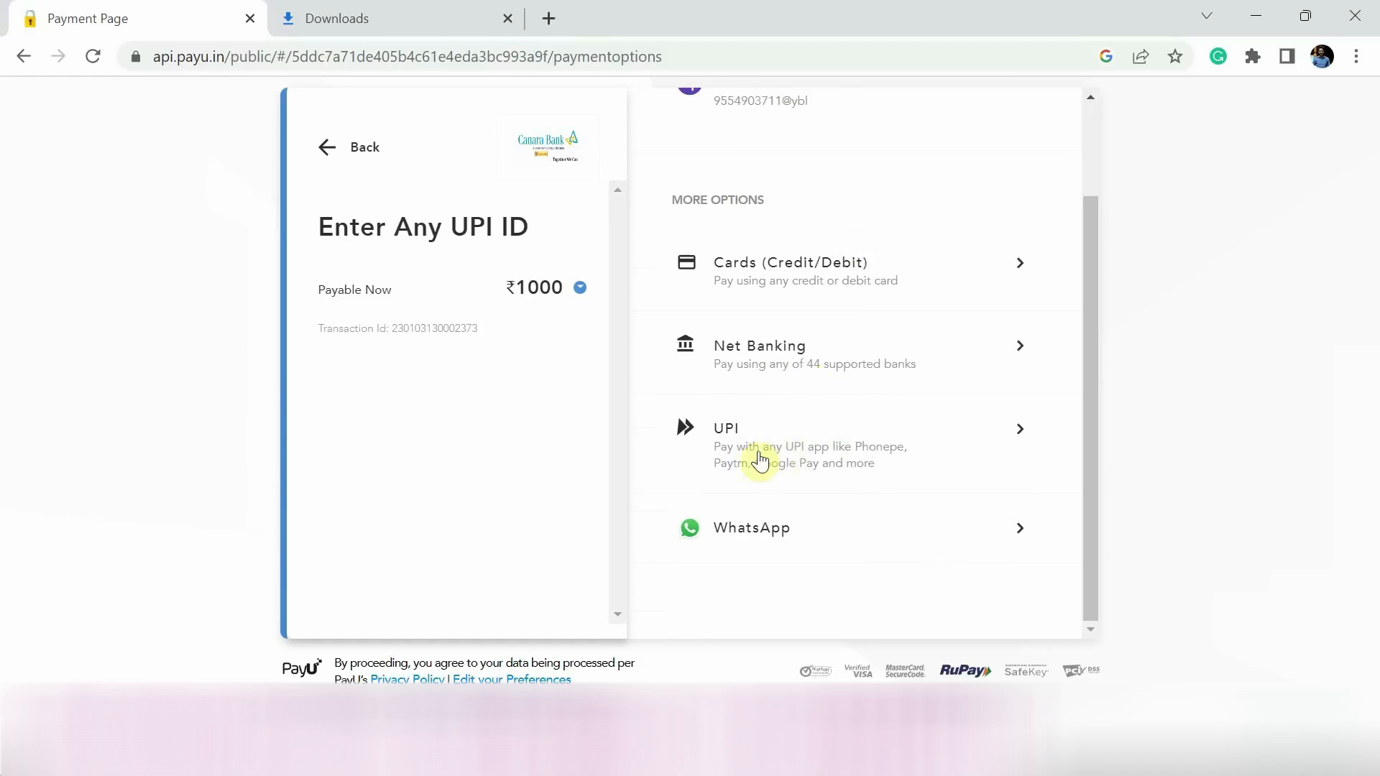
{"action": "left_click", "coordinate": [1014, 434]}
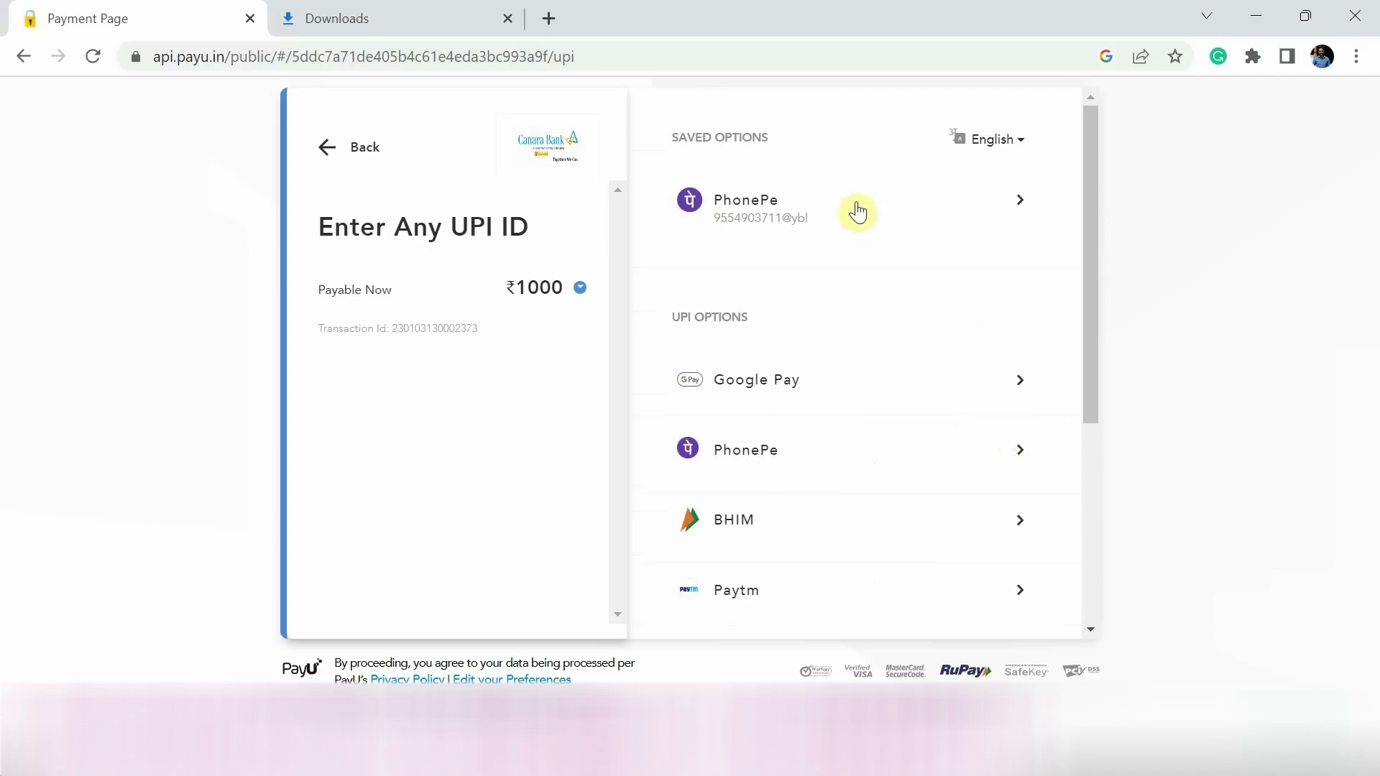
{"action": "scroll", "coordinate": [798, 447], "scroll_direction": "down", "scroll_amount": 4}
{"action": "scroll", "coordinate": [801, 448], "scroll_direction": "up", "scroll_amount": 4}
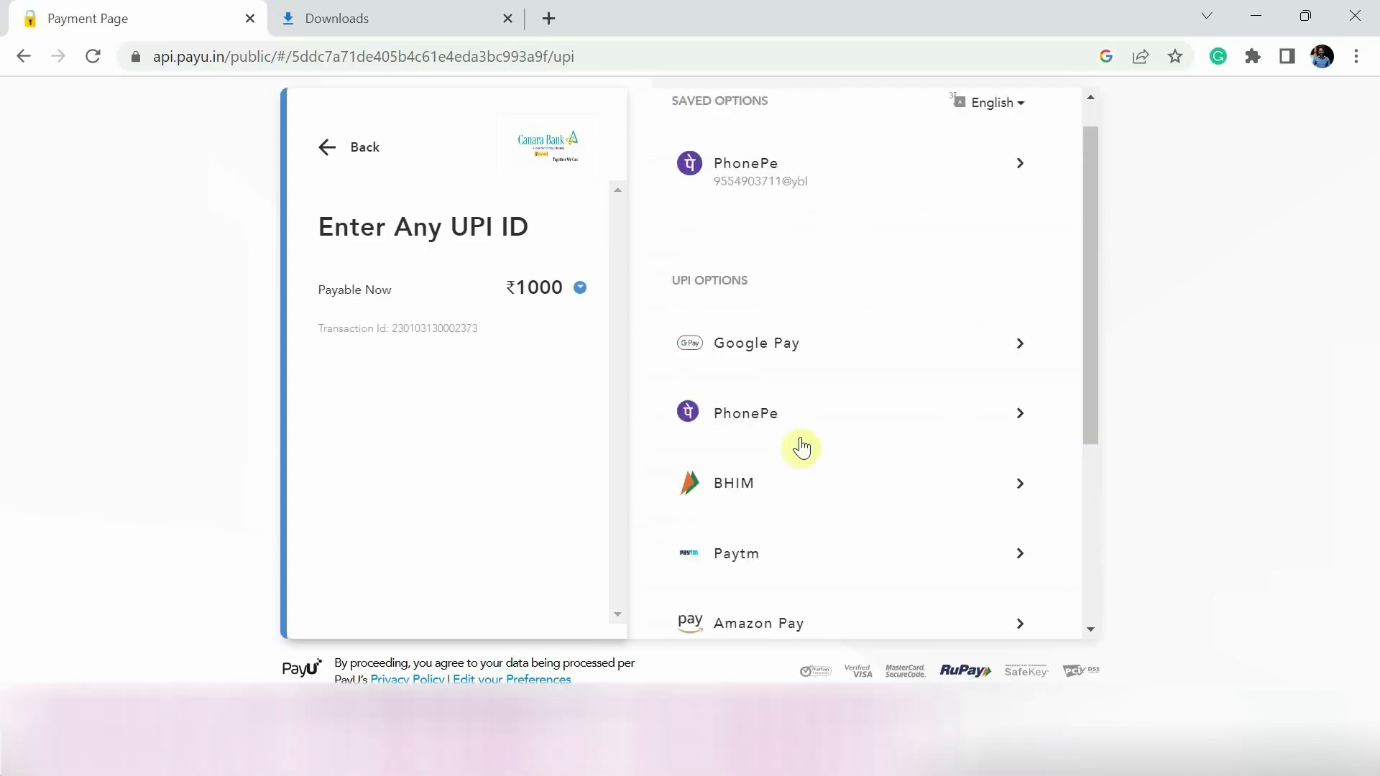
{"action": "scroll", "coordinate": [801, 448], "scroll_direction": "down", "scroll_amount": 2}
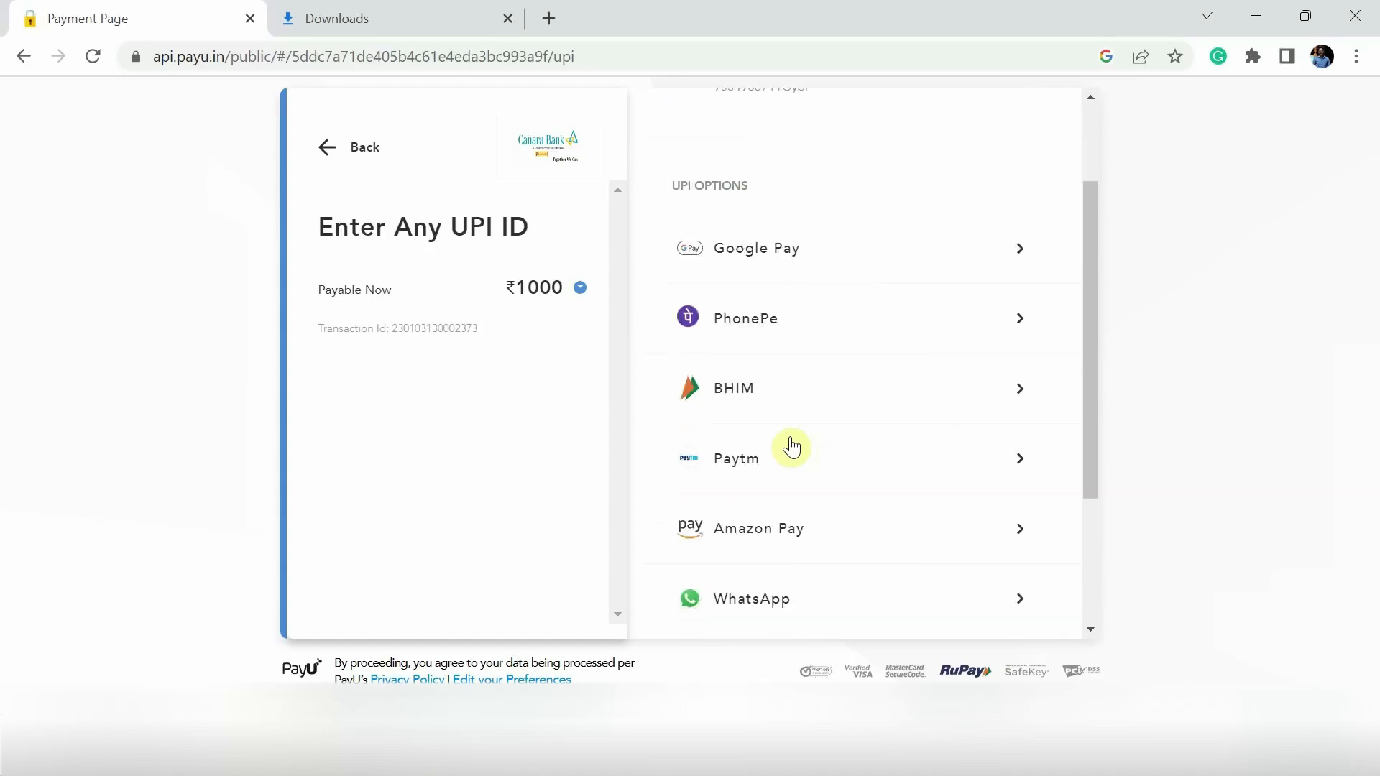
{"action": "scroll", "coordinate": [774, 501], "scroll_direction": "up", "scroll_amount": 2}
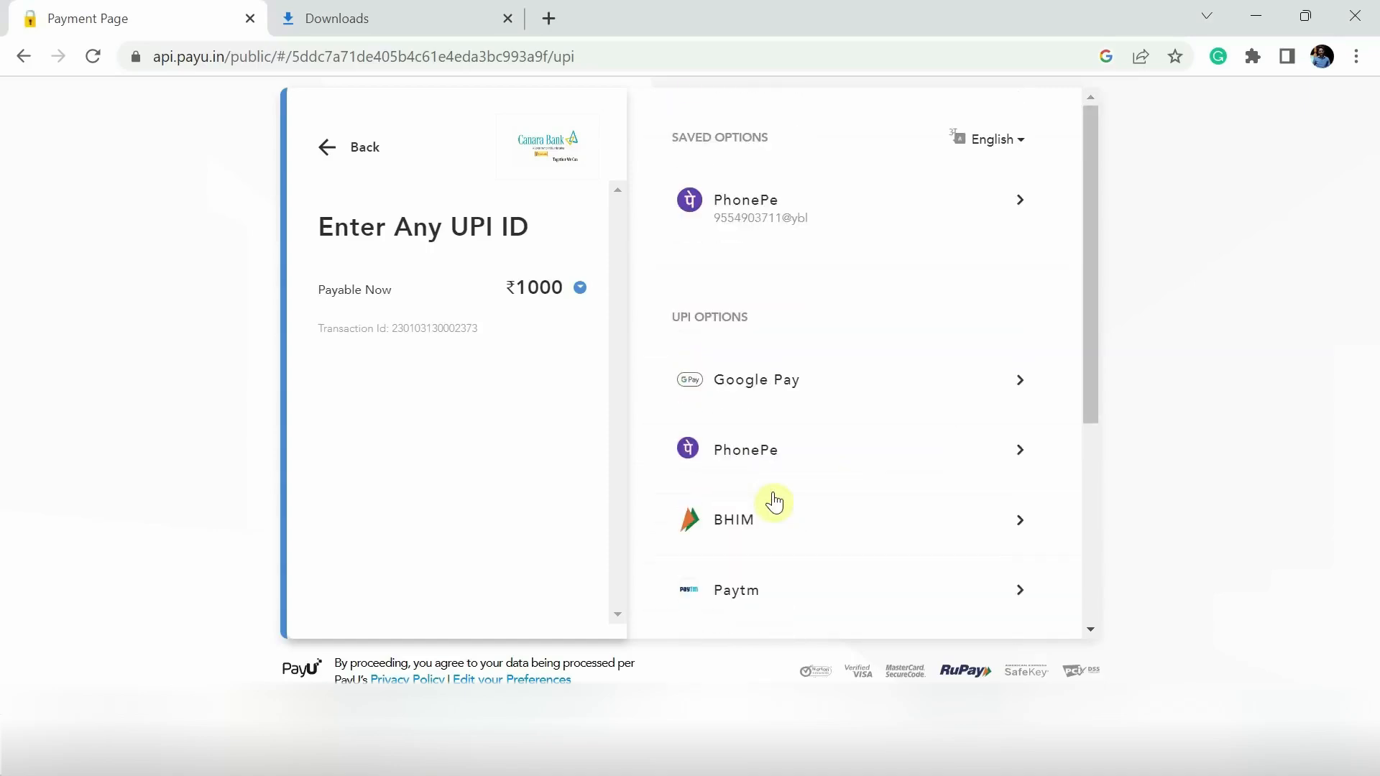
{"action": "scroll", "coordinate": [774, 502], "scroll_direction": "down", "scroll_amount": 1}
{"action": "scroll", "coordinate": [774, 502], "scroll_direction": "up", "scroll_amount": 1}
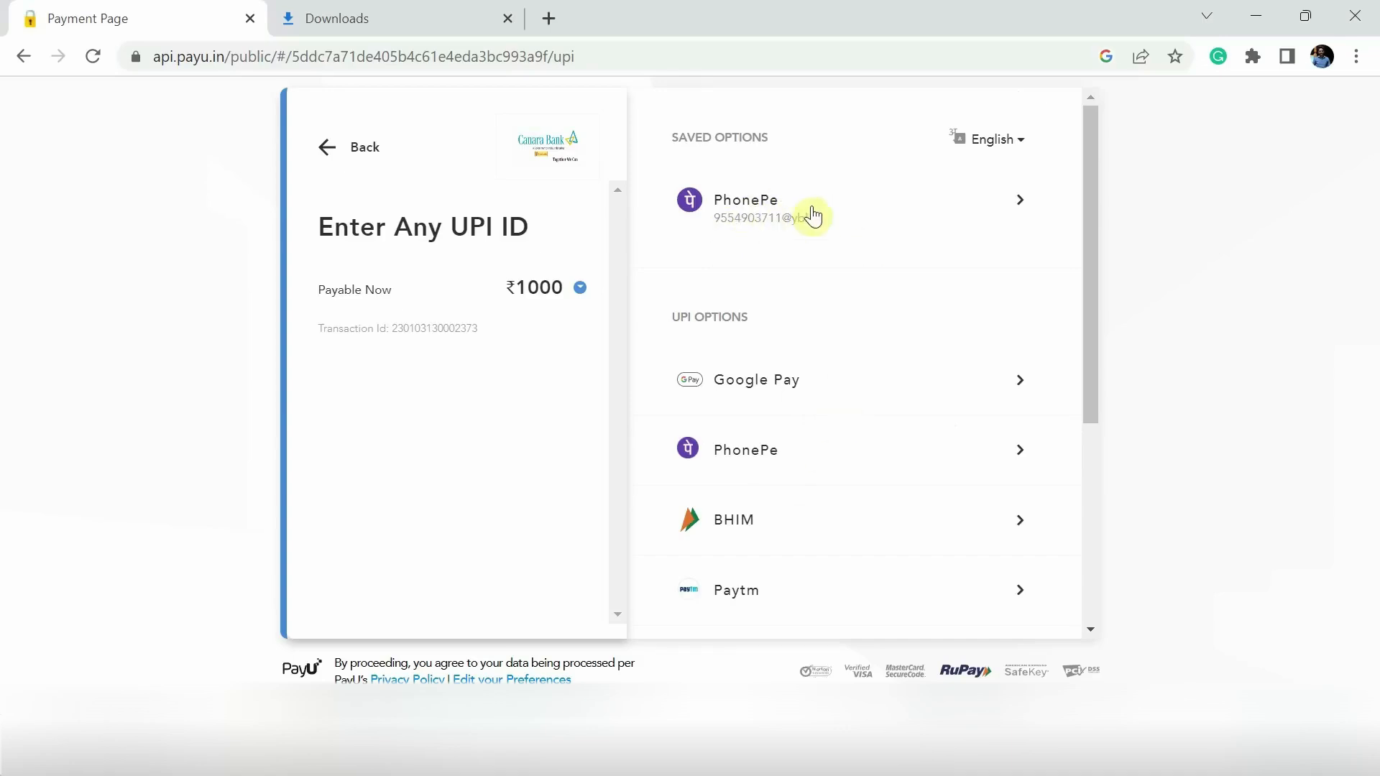
{"action": "scroll", "coordinate": [981, 228], "scroll_direction": "down", "scroll_amount": 5}
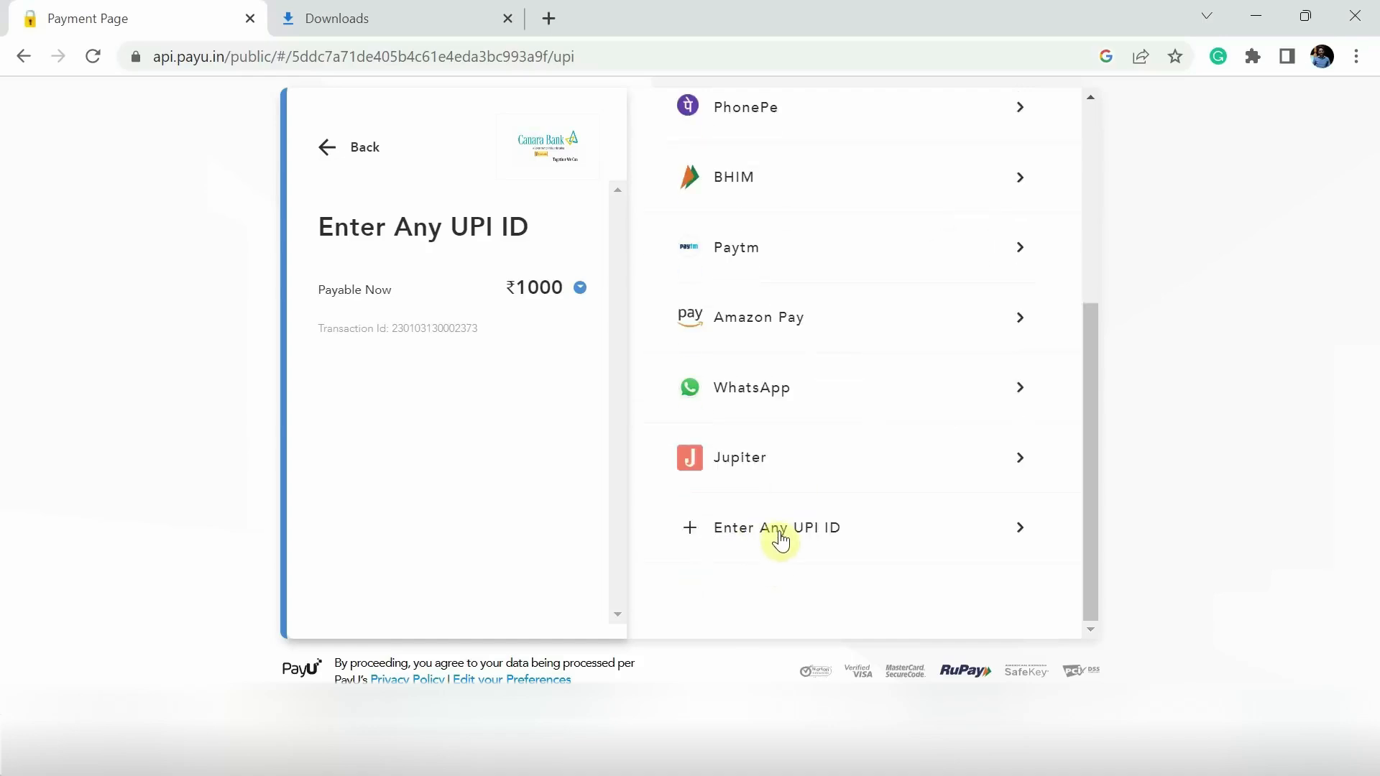
{"action": "scroll", "coordinate": [773, 133], "scroll_direction": "up", "scroll_amount": 3}
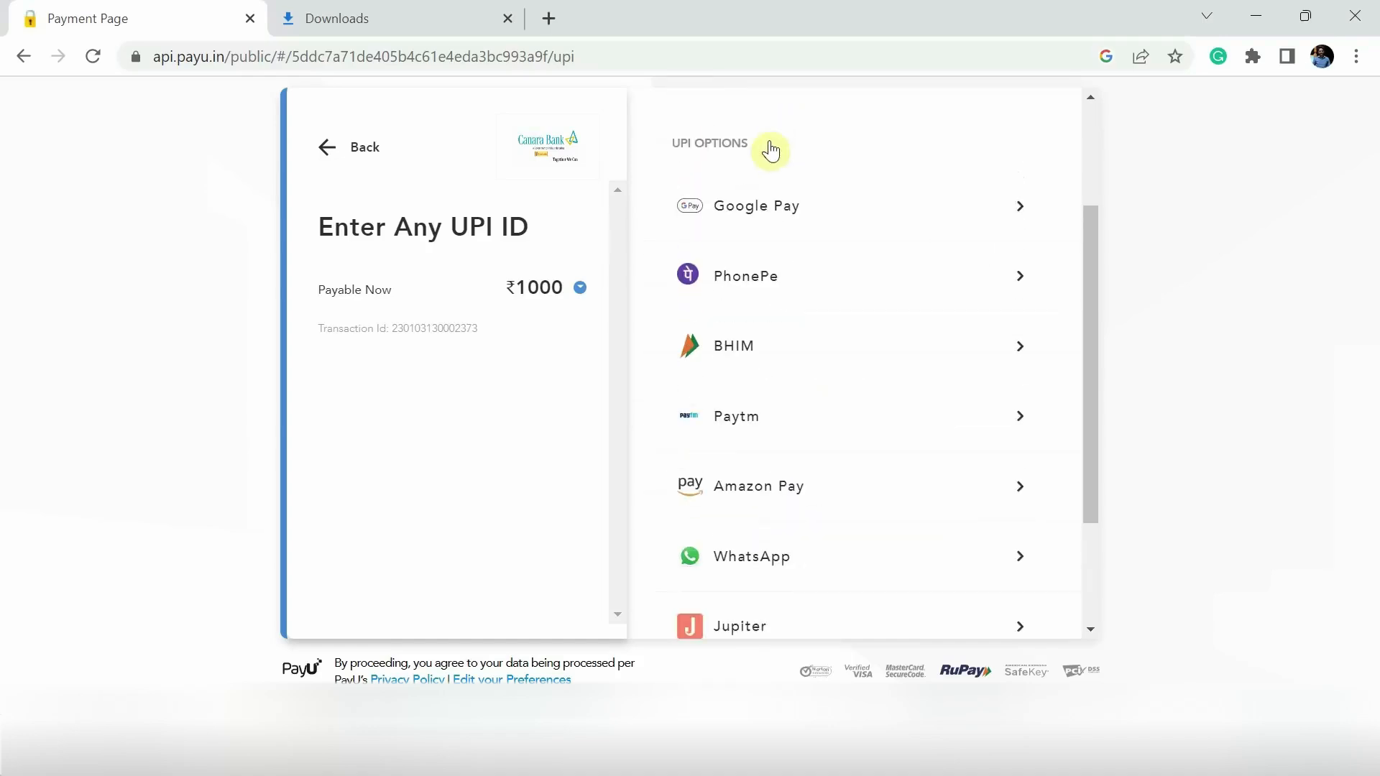
{"action": "scroll", "coordinate": [770, 143], "scroll_direction": "down", "scroll_amount": 2}
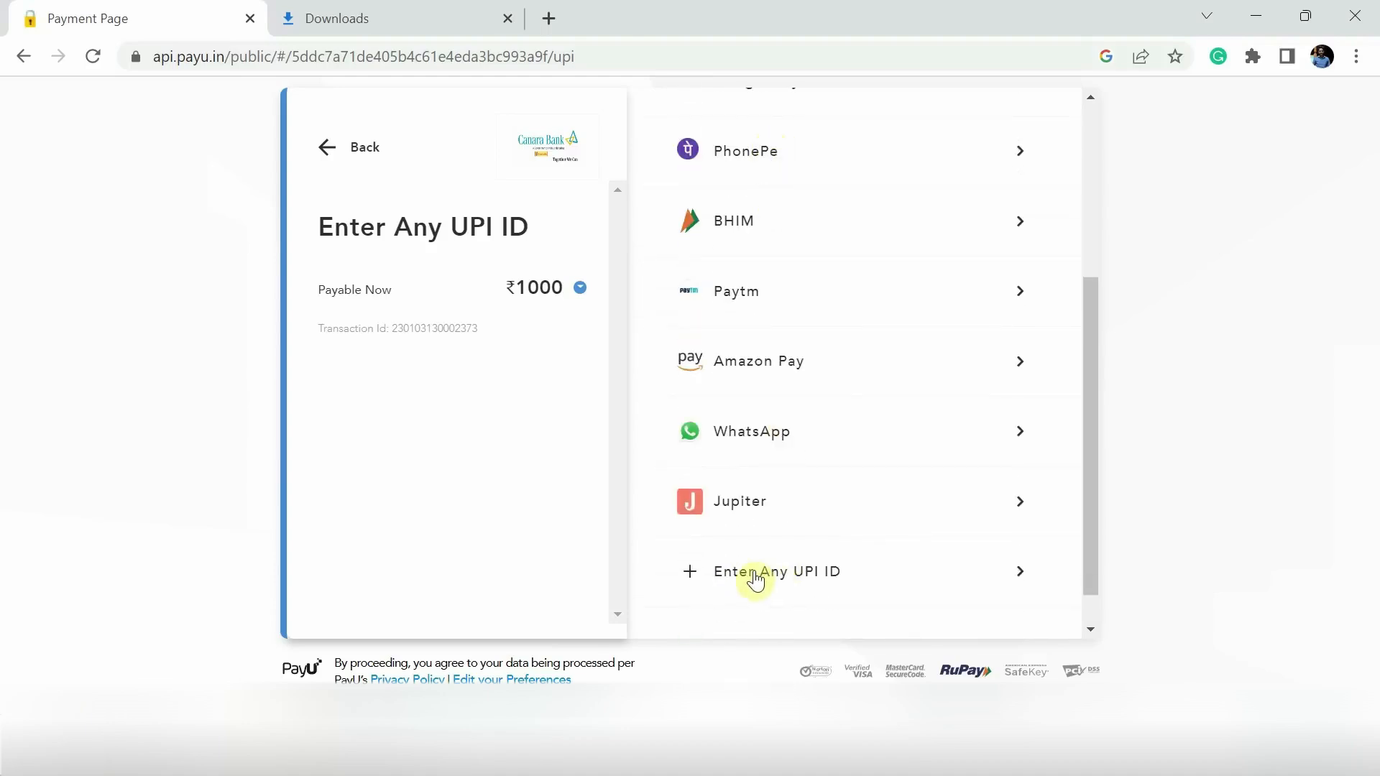
- Enter and verify the payer's UPI ID, then proceed with the ₹1000 payment
{"action": "left_click", "coordinate": [849, 568]}
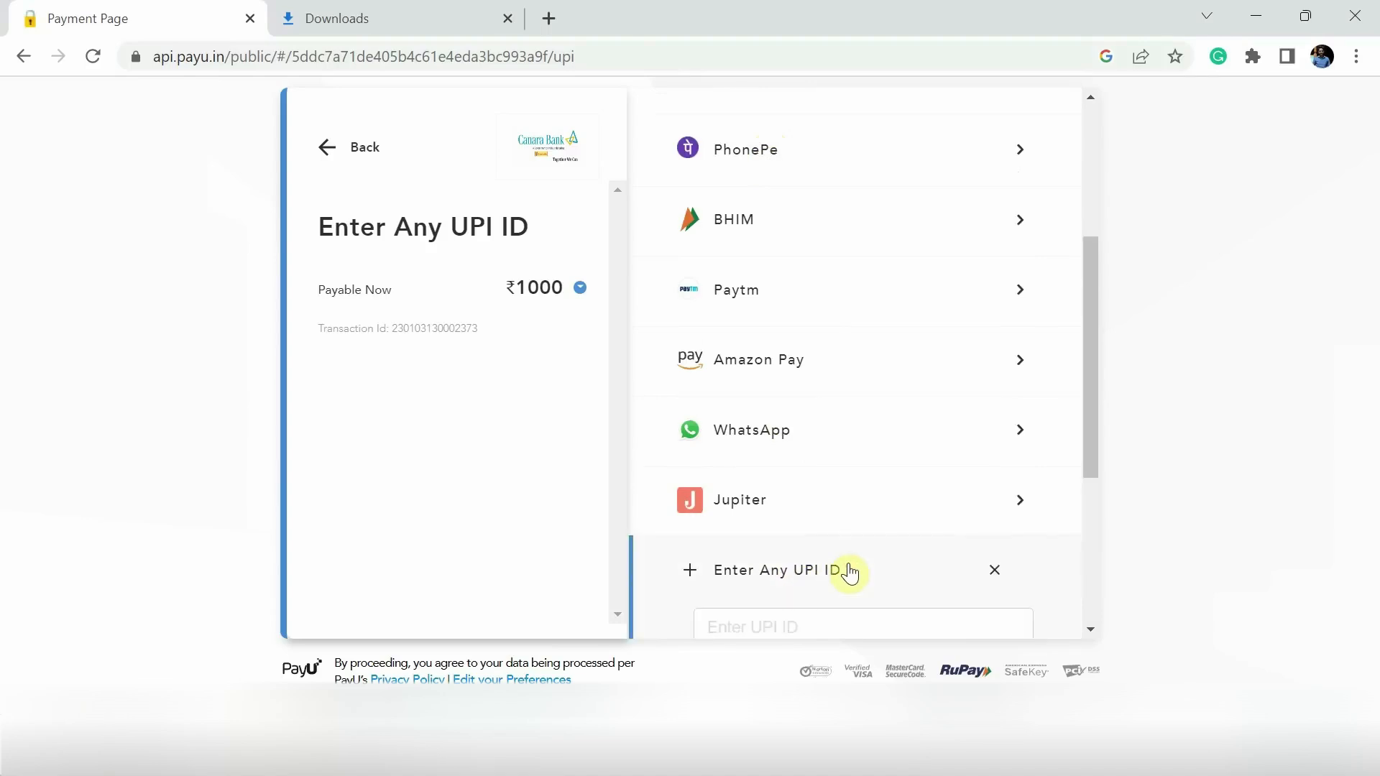
{"action": "scroll", "coordinate": [940, 455], "scroll_direction": "down", "scroll_amount": 5}
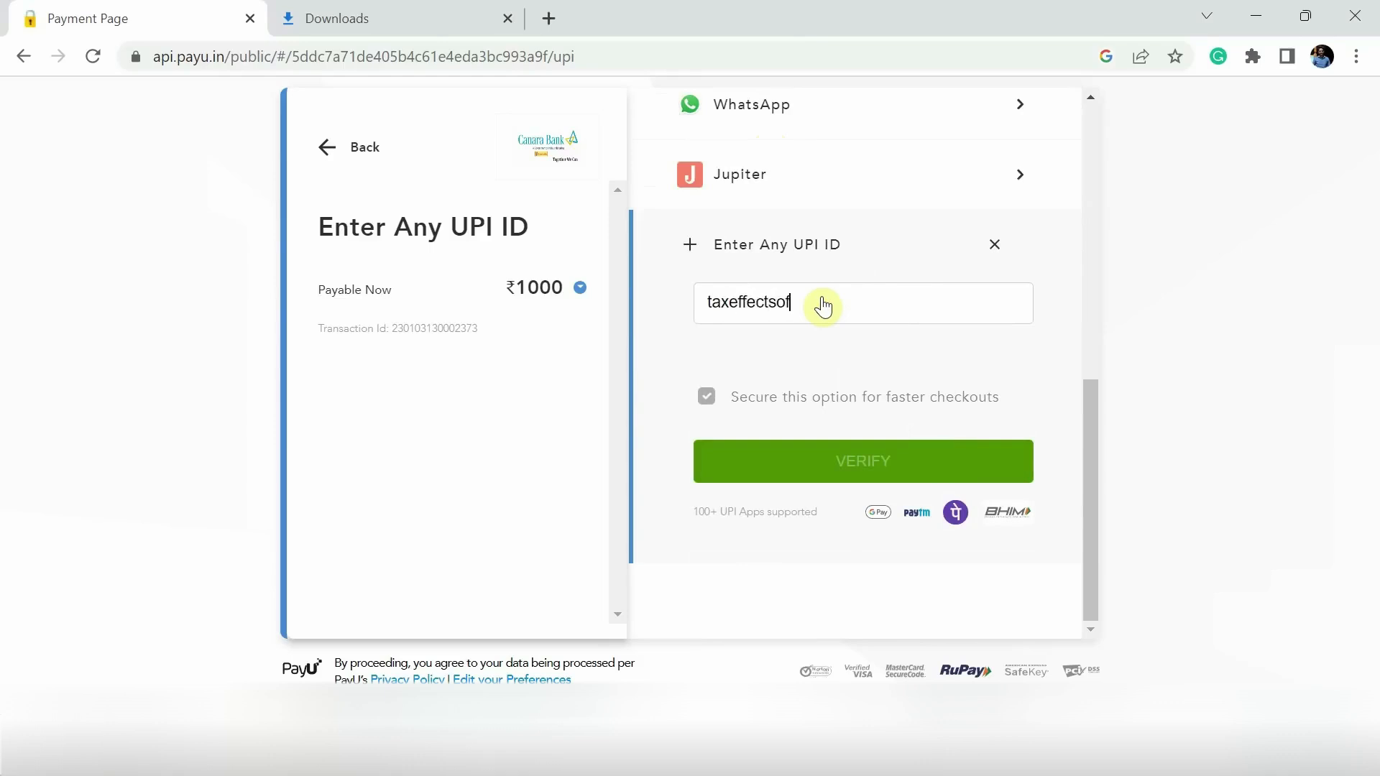
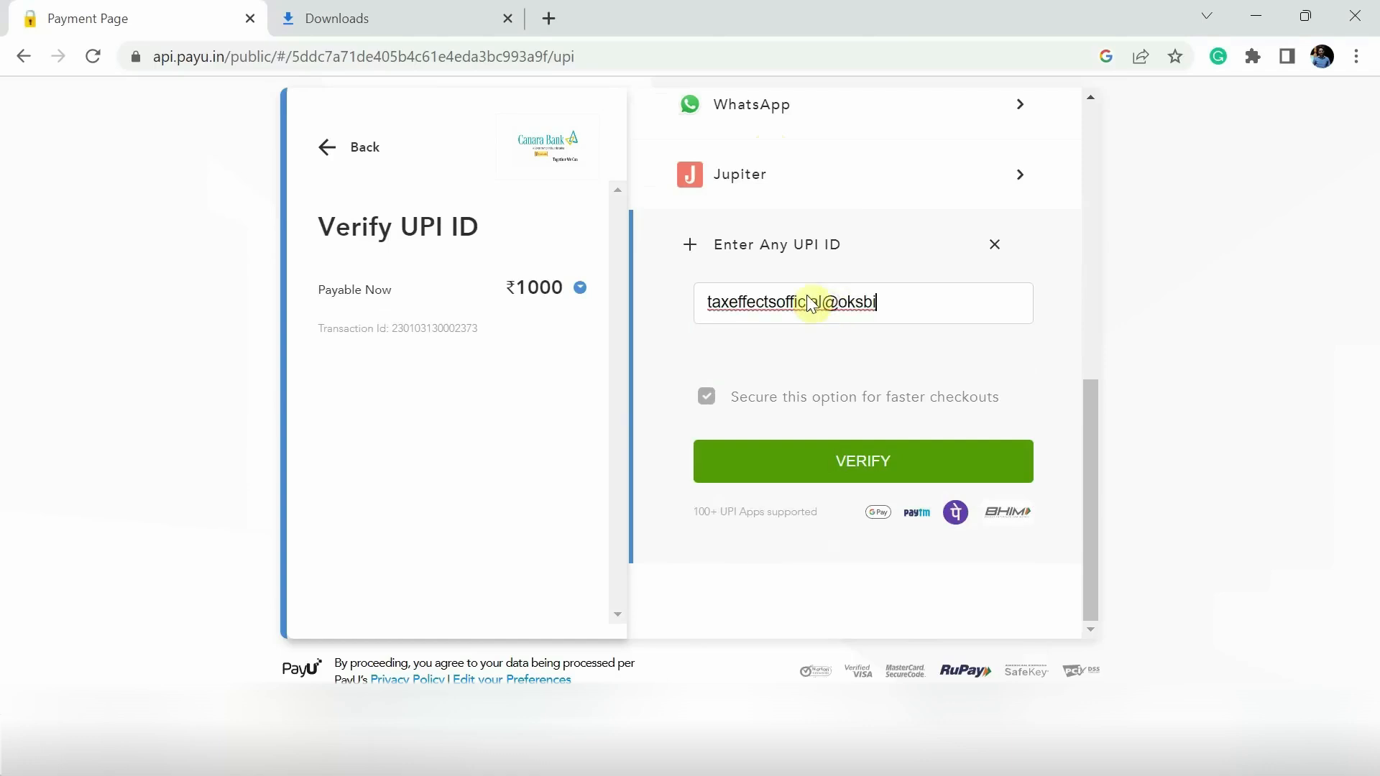
{"action": "left_click", "coordinate": [900, 368]}
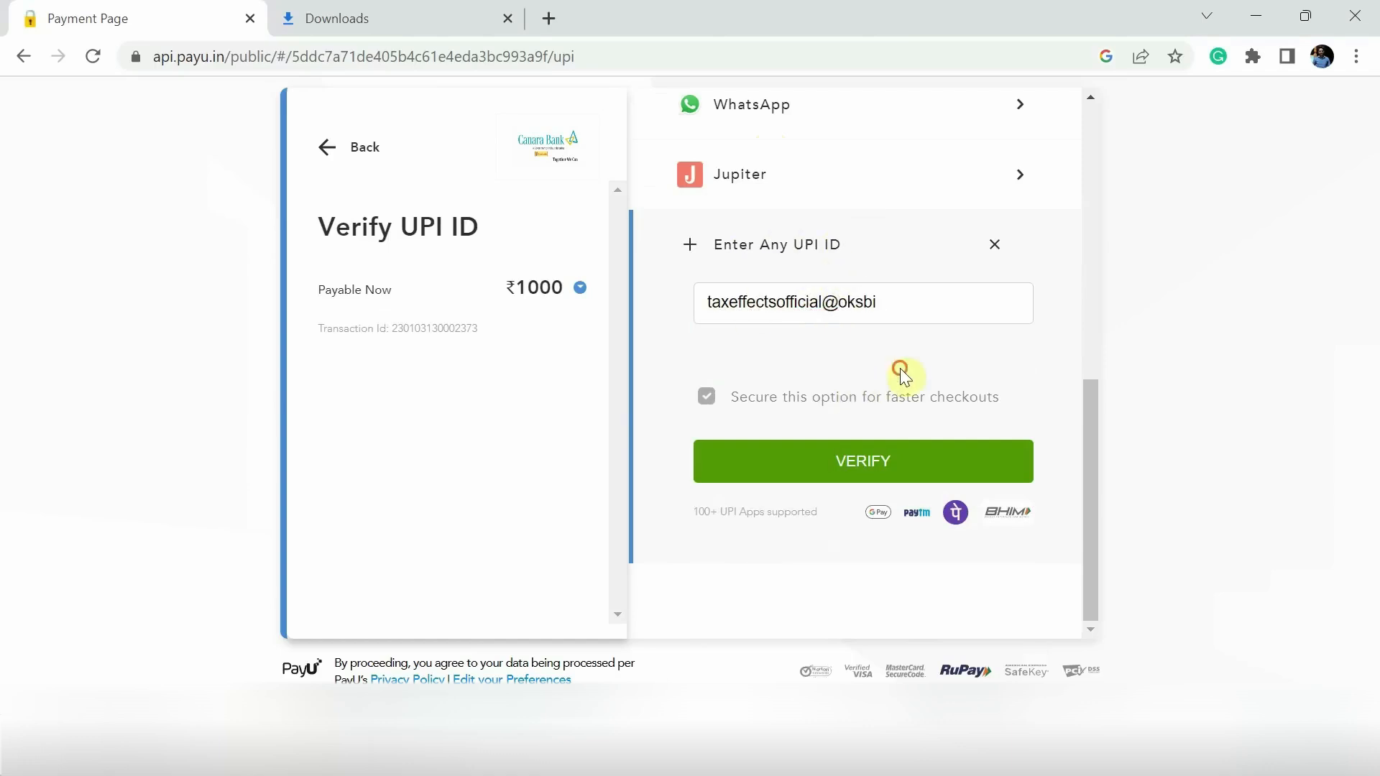
{"action": "left_click", "coordinate": [818, 468]}
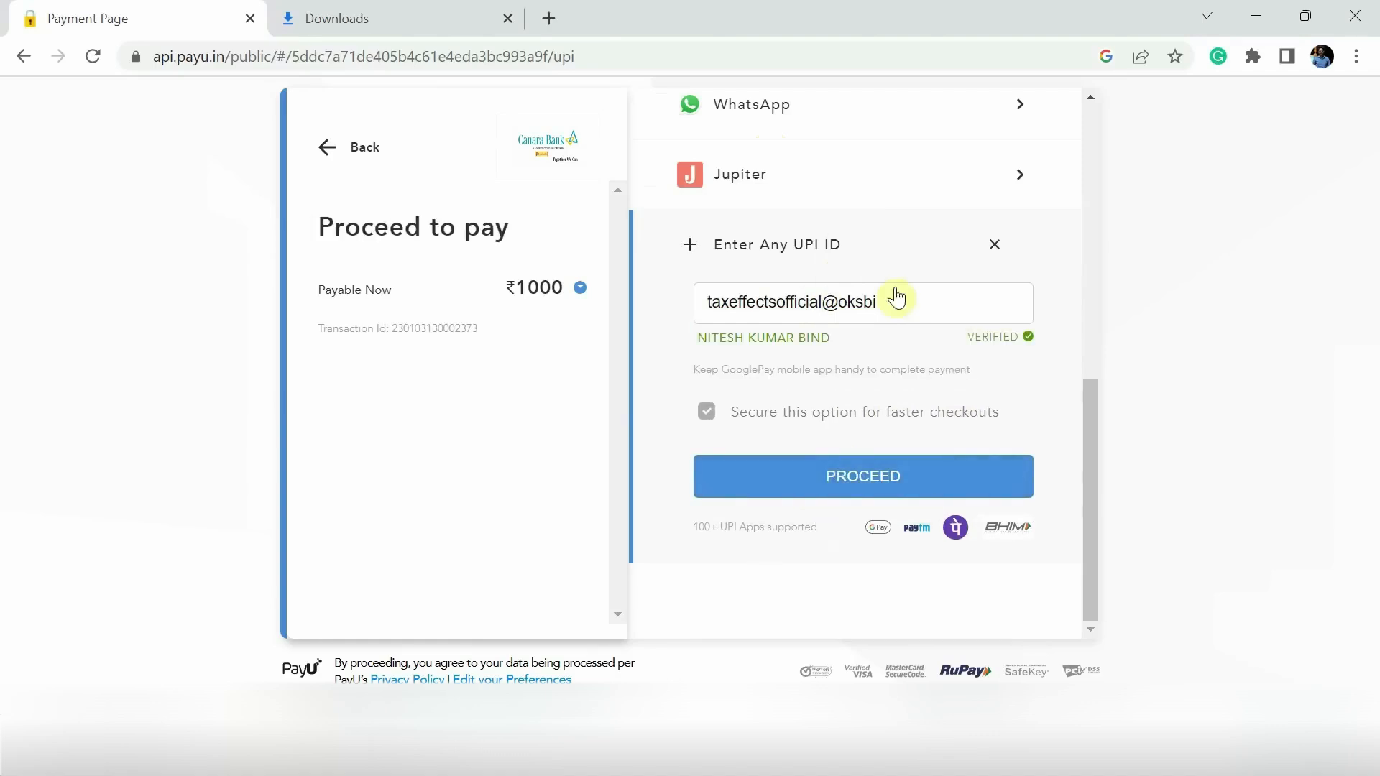
{"action": "left_click_drag", "start_coordinate": [688, 338], "coordinate": [856, 339]}
{"action": "left_click", "coordinate": [855, 339]}
{"action": "left_click", "coordinate": [872, 480]}
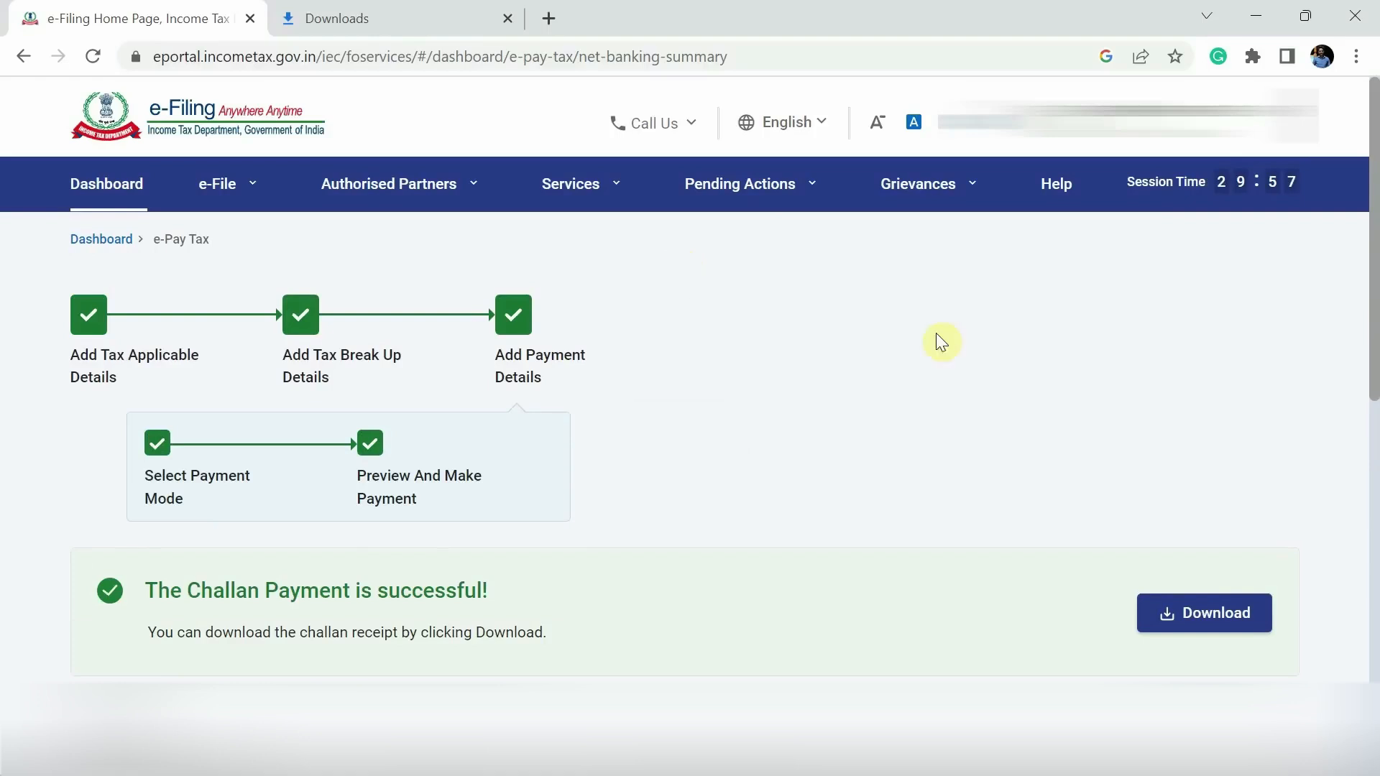
- Download the challan receipt from the payment success page and open ChallanReceipt.pdf
{"action": "scroll", "coordinate": [632, 431], "scroll_direction": "down", "scroll_amount": 5}
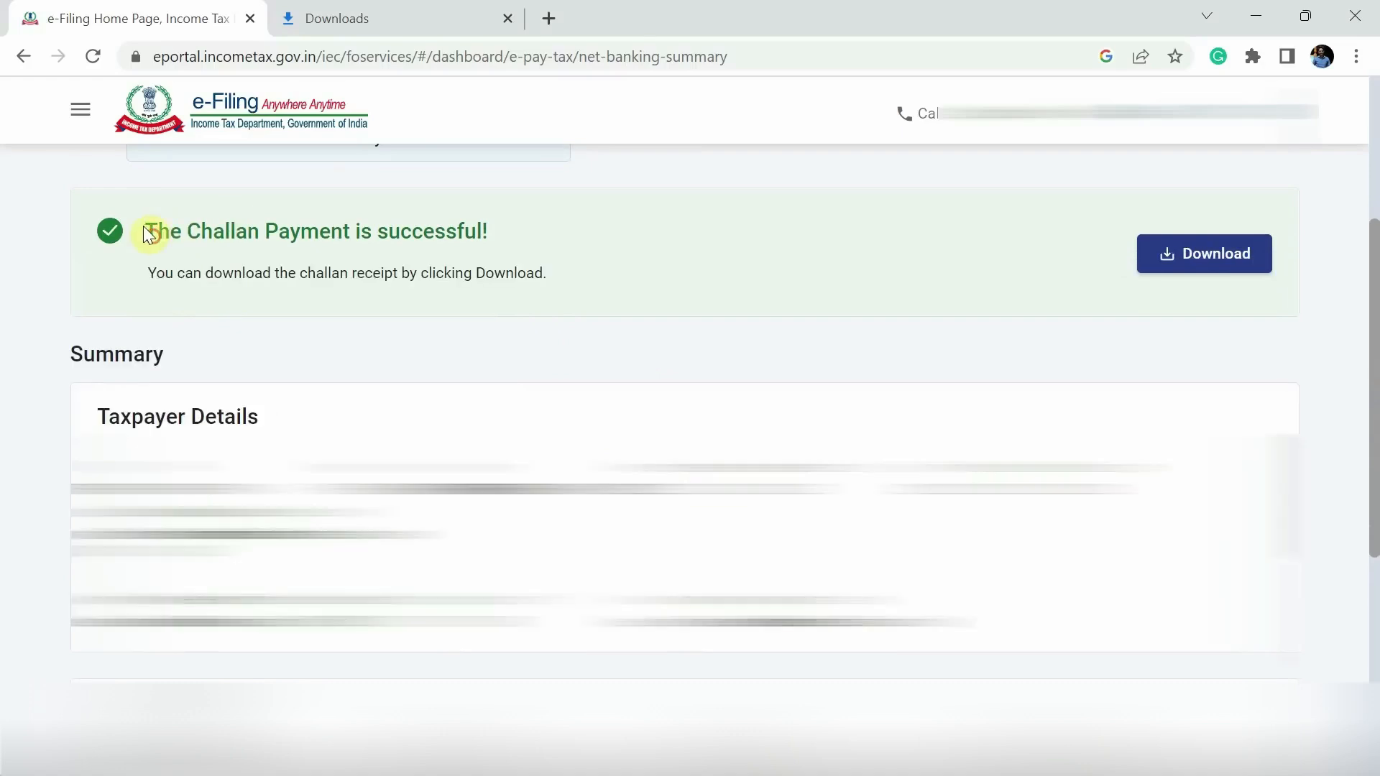
{"action": "left_click_drag", "start_coordinate": [154, 228], "coordinate": [474, 233]}
{"action": "left_click", "coordinate": [629, 247]}
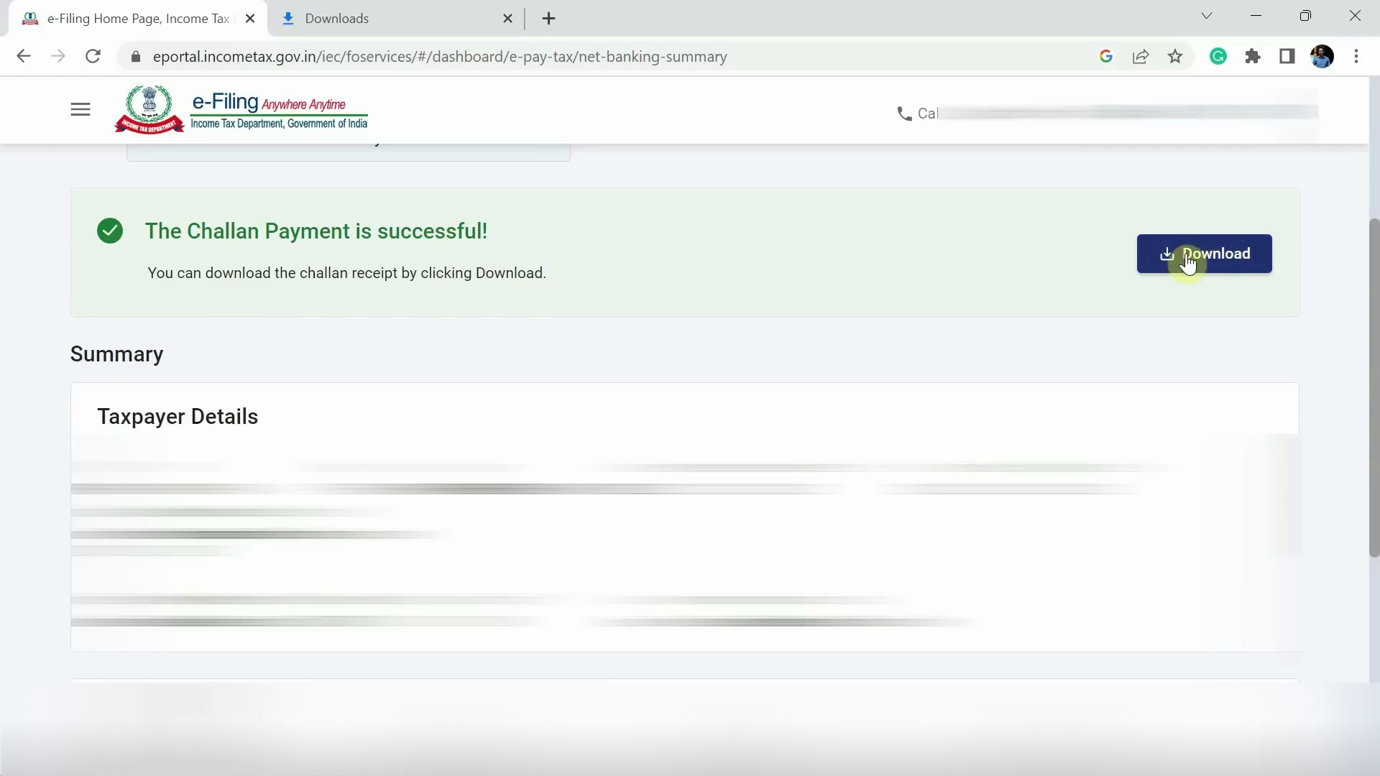
{"action": "left_click", "coordinate": [1229, 262]}
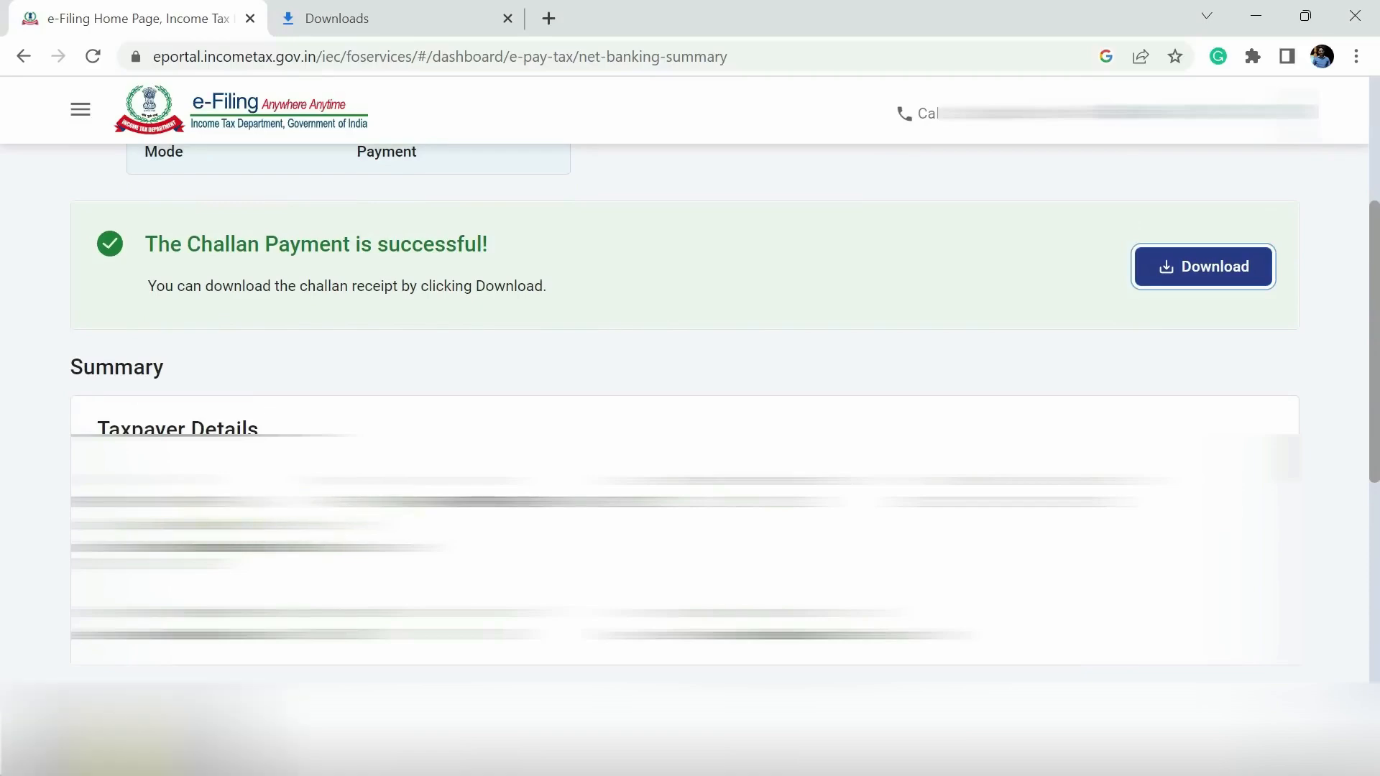
{"action": "left_click", "coordinate": [122, 737]}
{"action": "scroll", "coordinate": [666, 312], "scroll_direction": "up", "scroll_amount": 3}
{"action": "scroll", "coordinate": [665, 310], "scroll_direction": "down", "scroll_amount": 2}
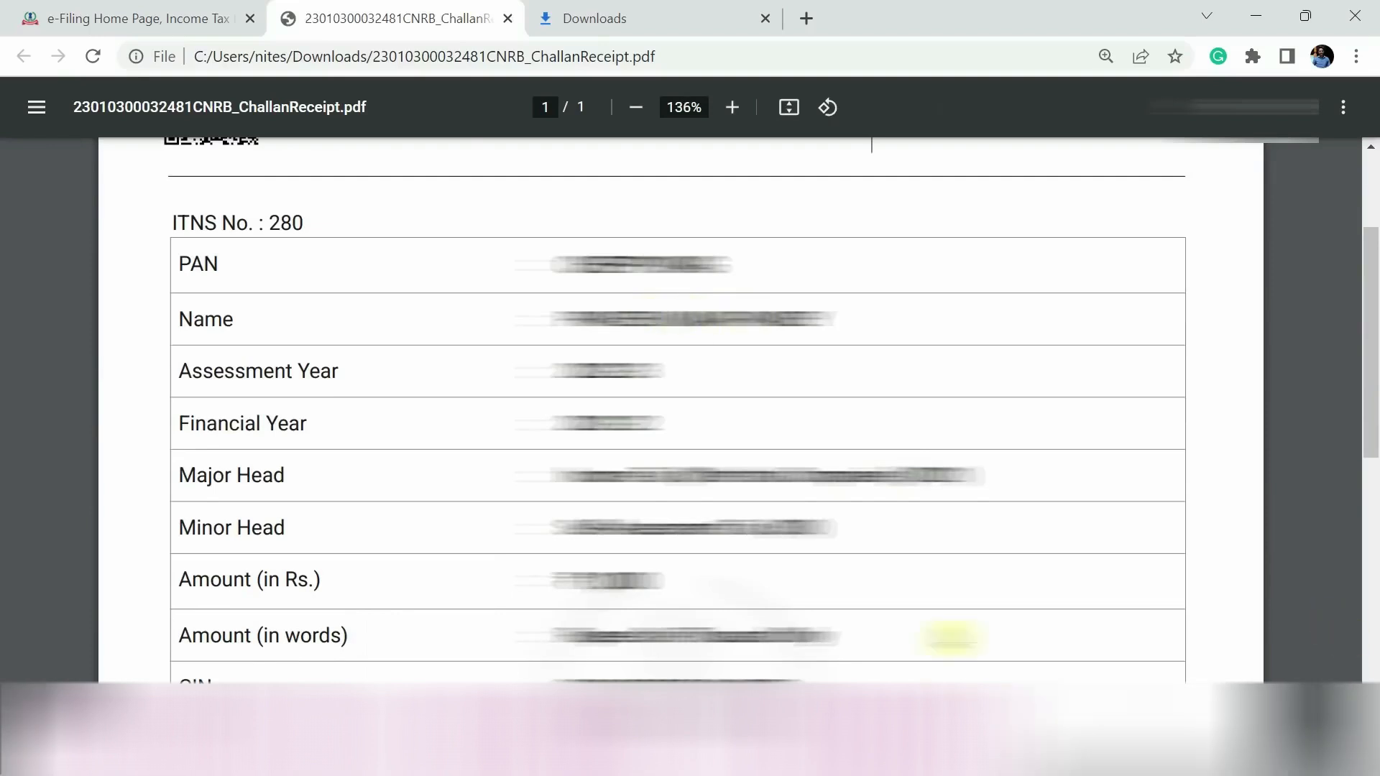
{"action": "scroll", "coordinate": [953, 638], "scroll_direction": "down", "scroll_amount": 1}
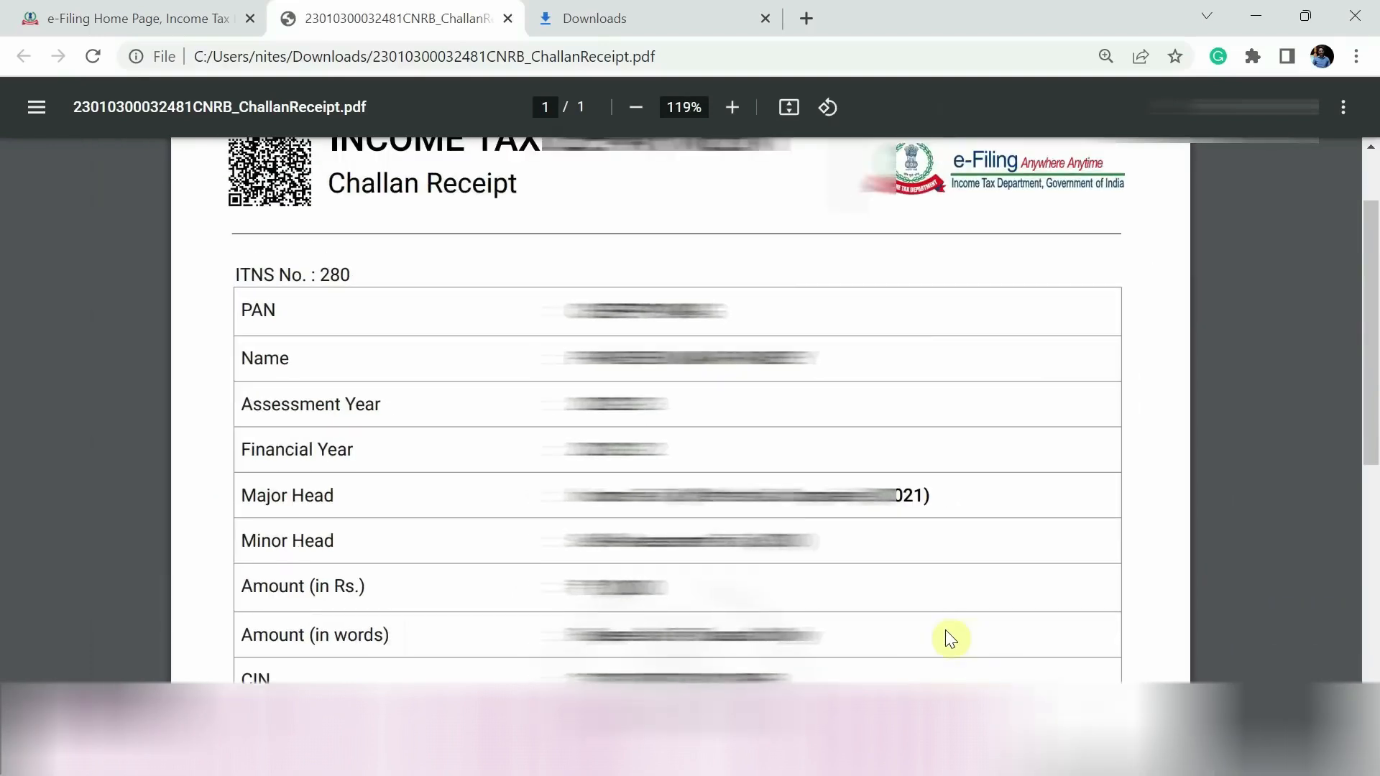
{"action": "scroll", "coordinate": [950, 638], "scroll_direction": "down", "scroll_amount": 2}
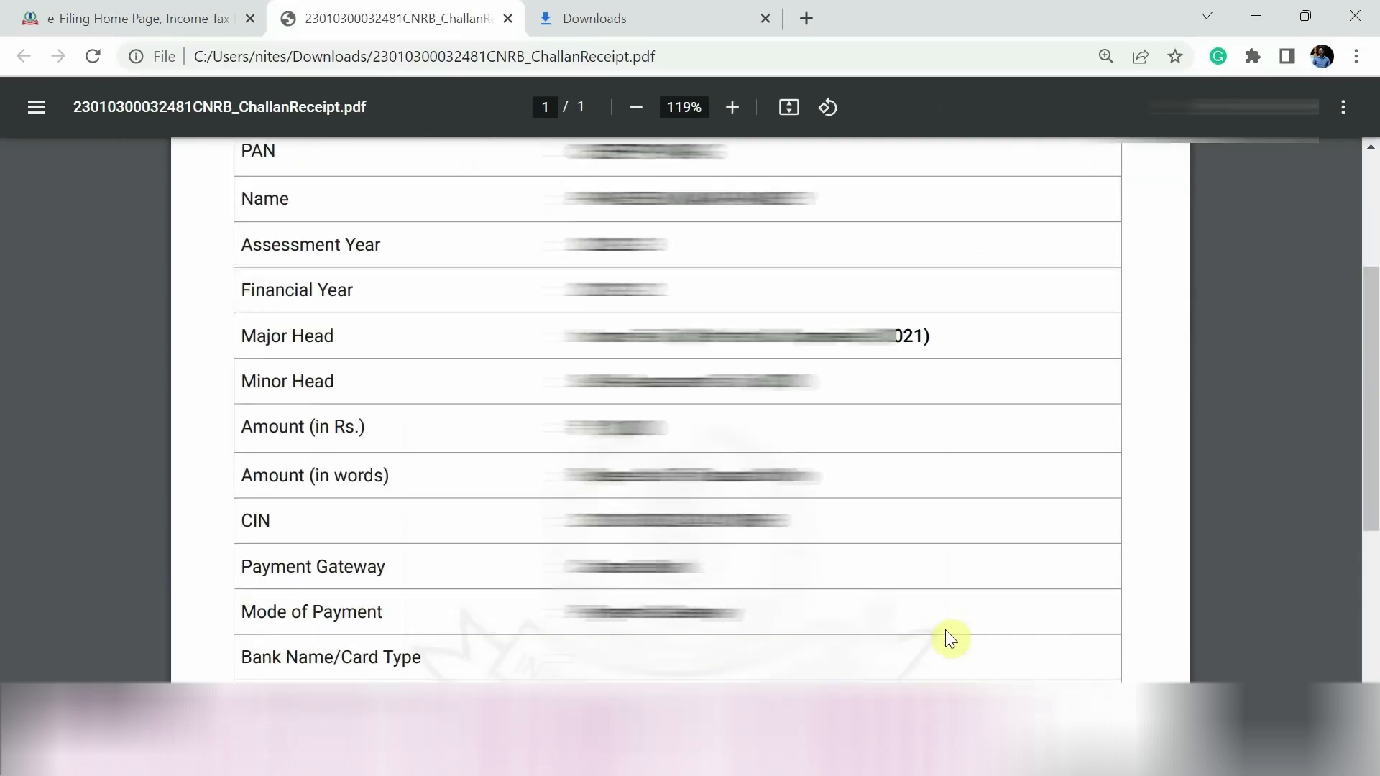
{"action": "scroll", "coordinate": [948, 636], "scroll_direction": "down", "scroll_amount": 4}
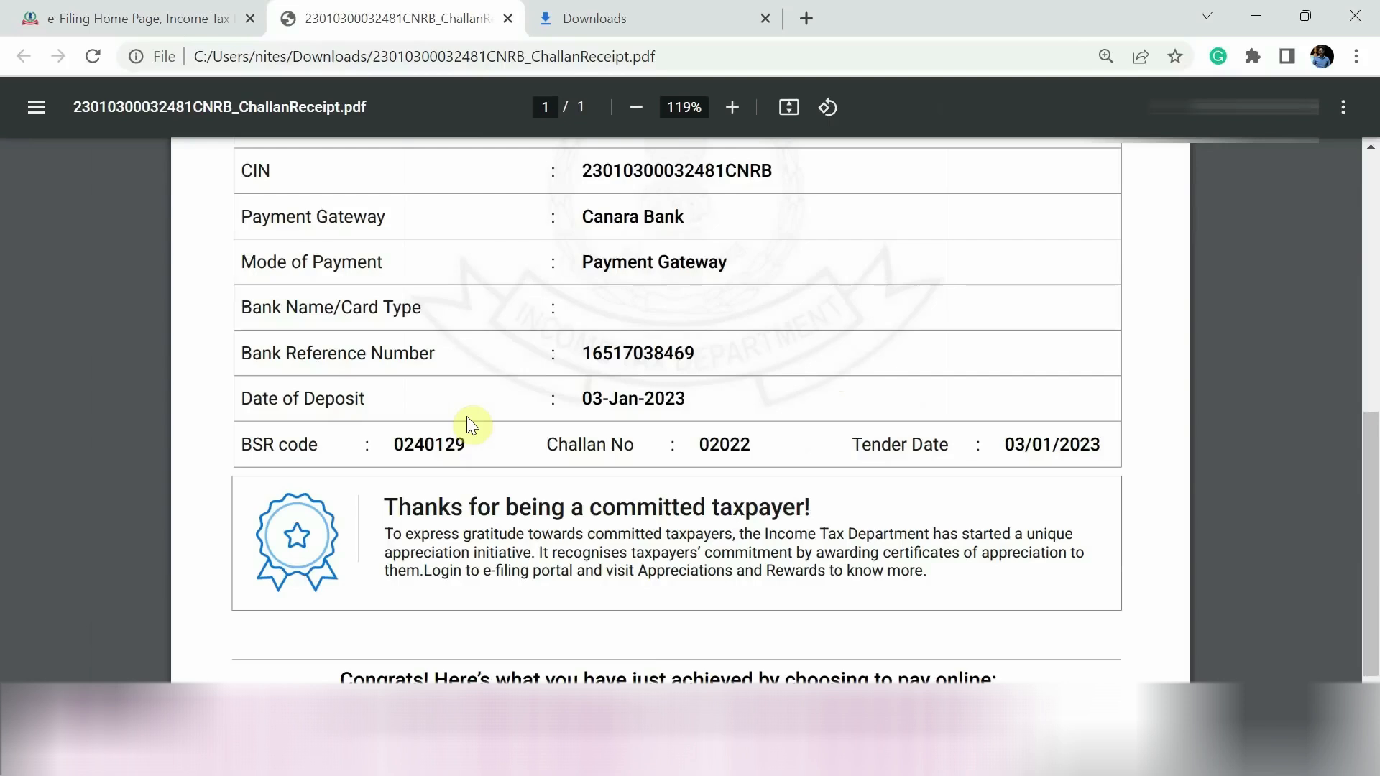
{"action": "key", "text": "alt+Tab"}
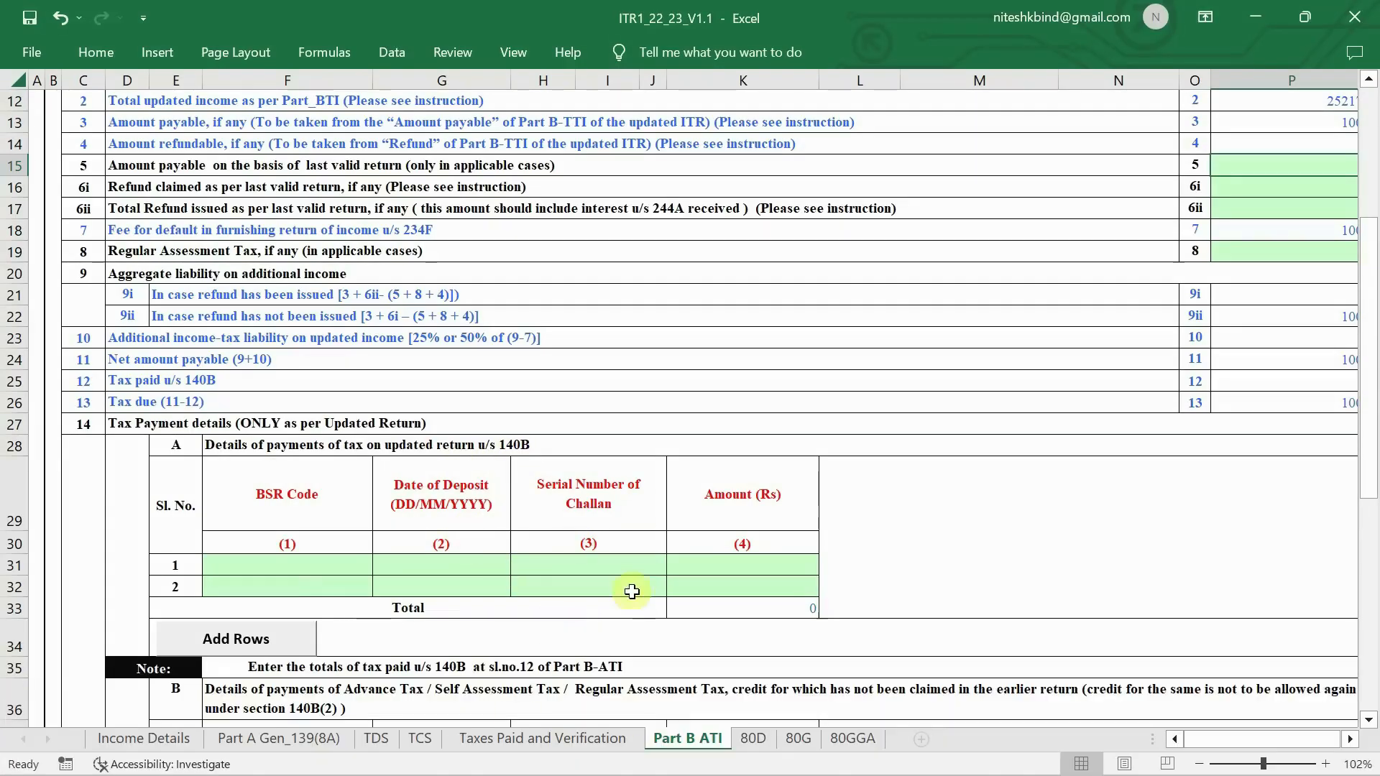
- Open the TDS sheet, dismiss the TAN and 139(8A) alerts, and scroll to the 21 IT table
{"action": "left_click", "coordinate": [377, 738]}
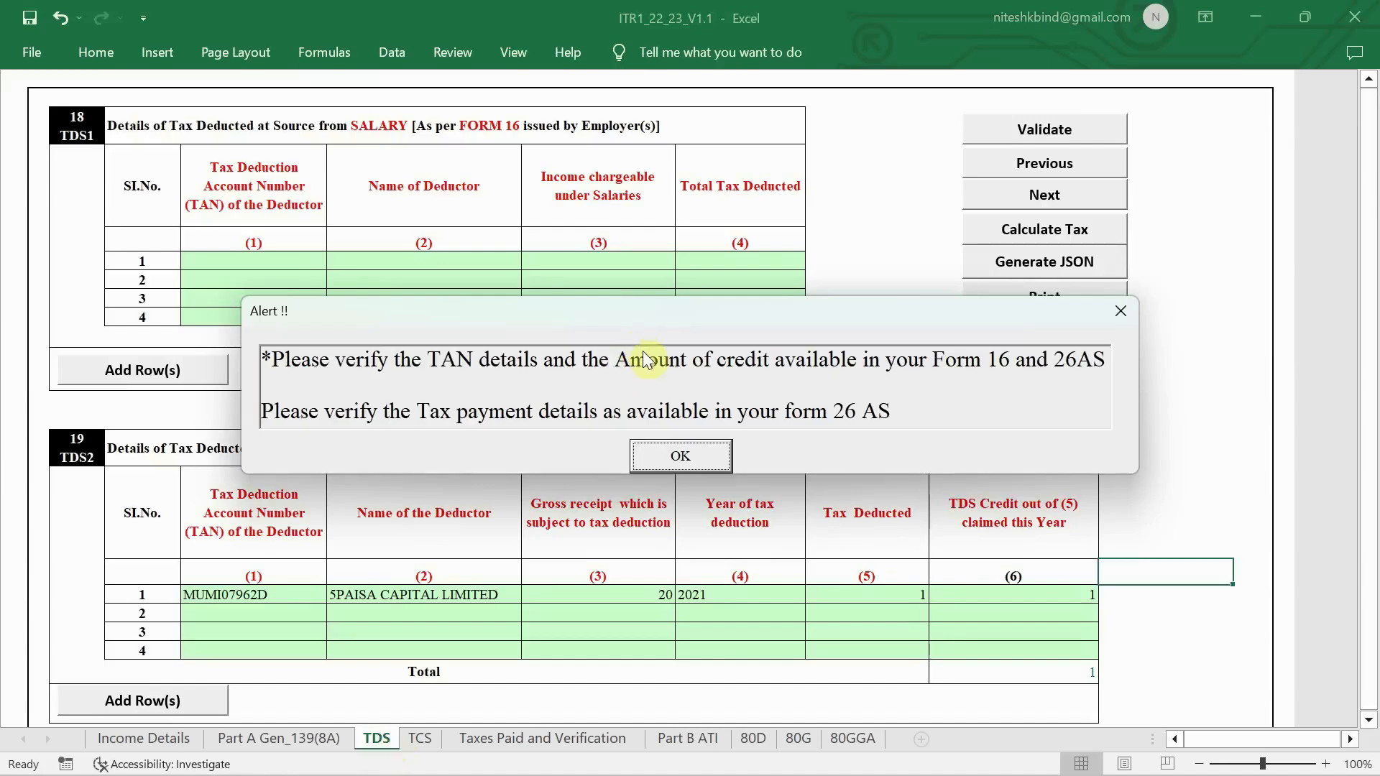
{"action": "left_click", "coordinate": [665, 463]}
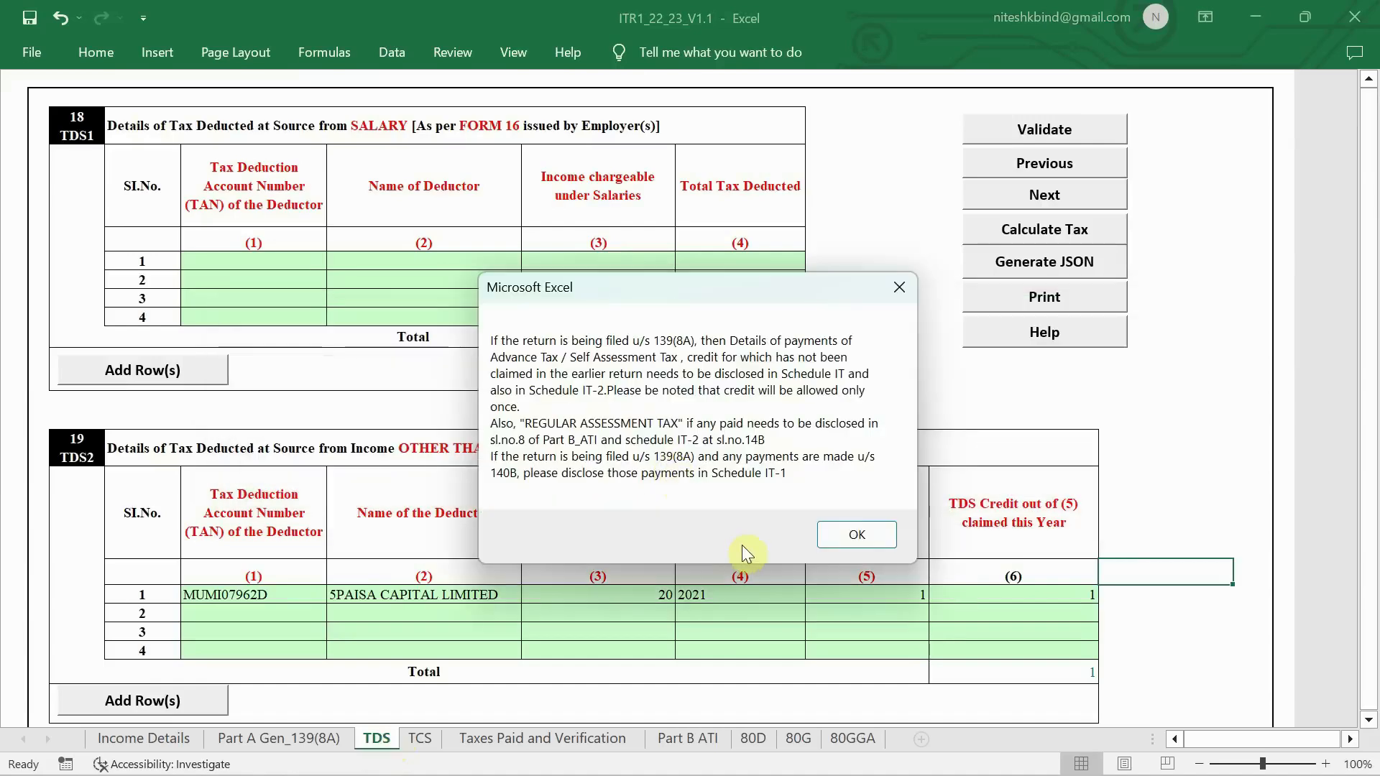
{"action": "left_click", "coordinate": [878, 534]}
{"action": "scroll", "coordinate": [548, 476], "scroll_direction": "down", "scroll_amount": 3}
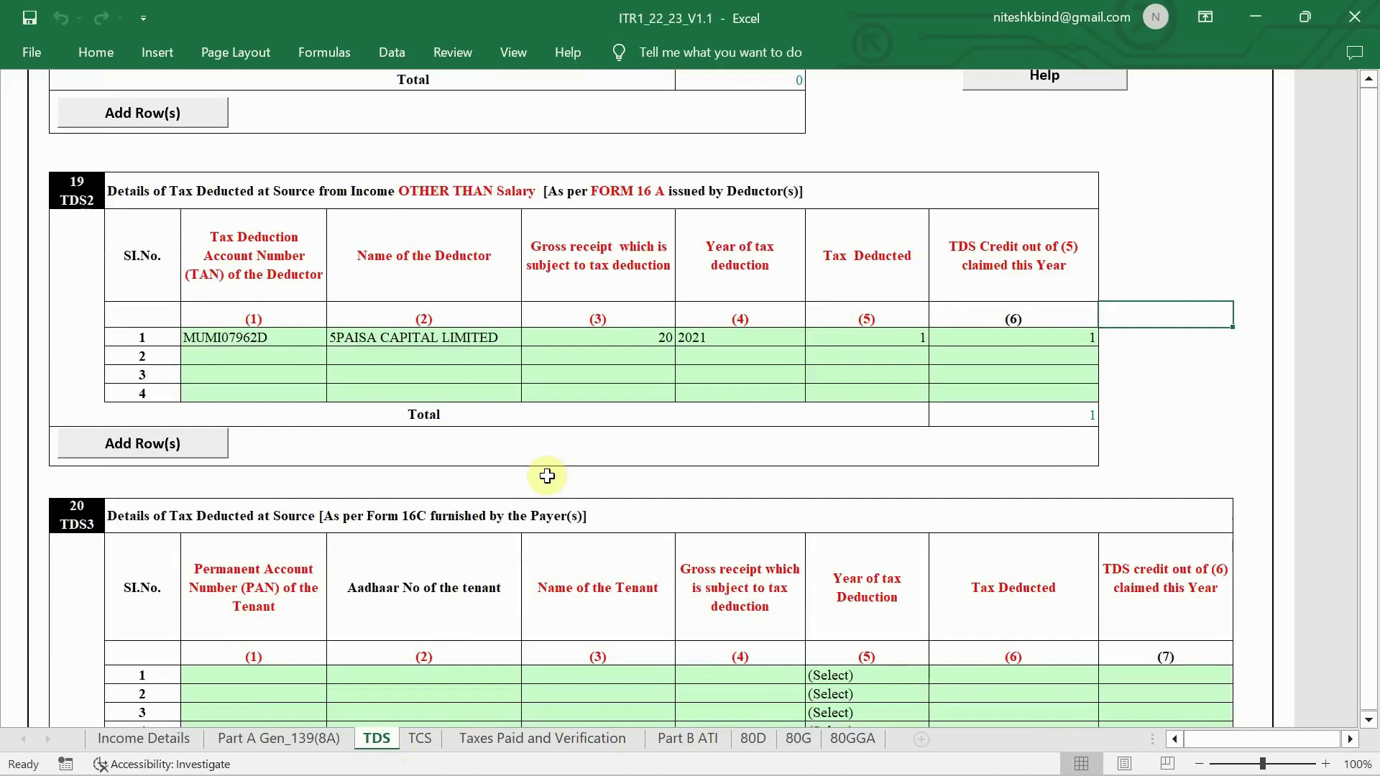
{"action": "scroll", "coordinate": [546, 475], "scroll_direction": "down", "scroll_amount": 6}
{"action": "scroll", "coordinate": [399, 328], "scroll_direction": "down", "scroll_amount": 2}
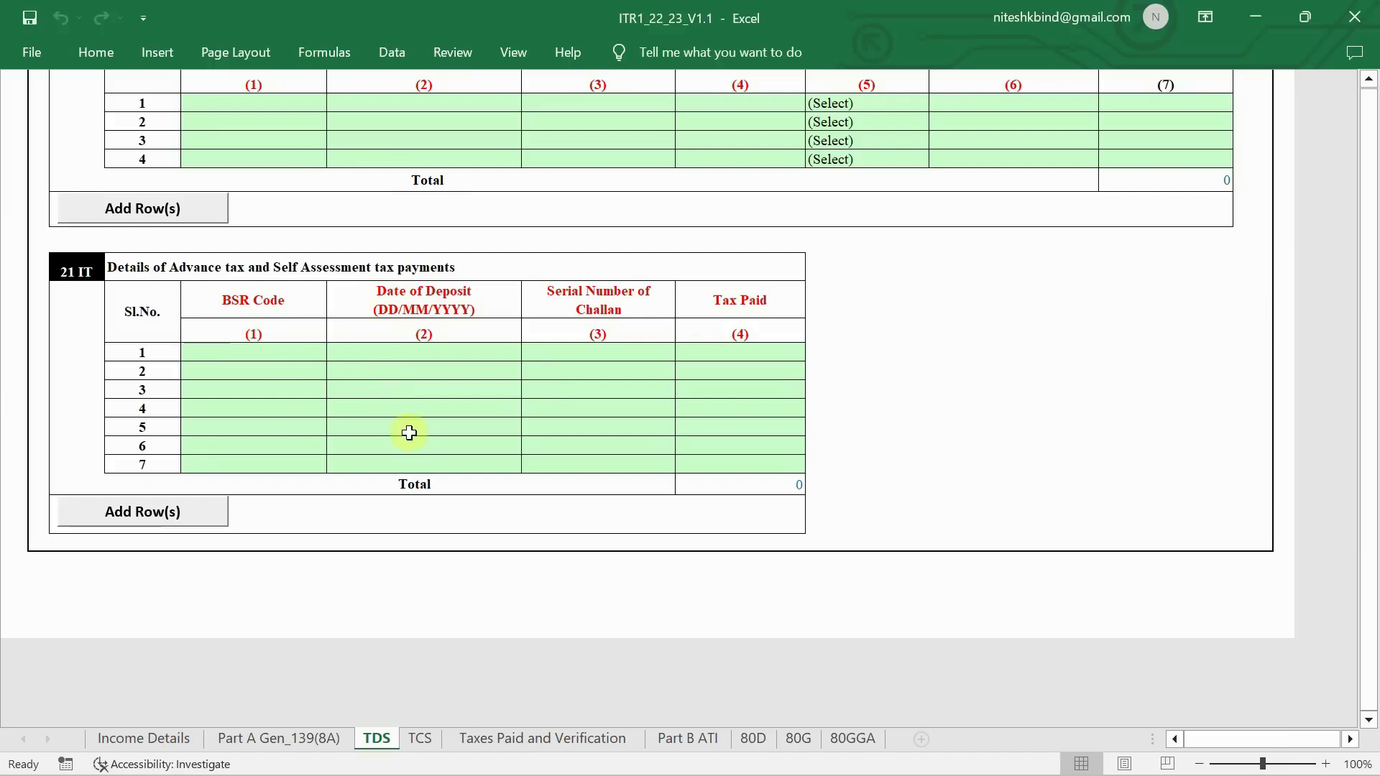
{"action": "left_click", "coordinate": [693, 741]}
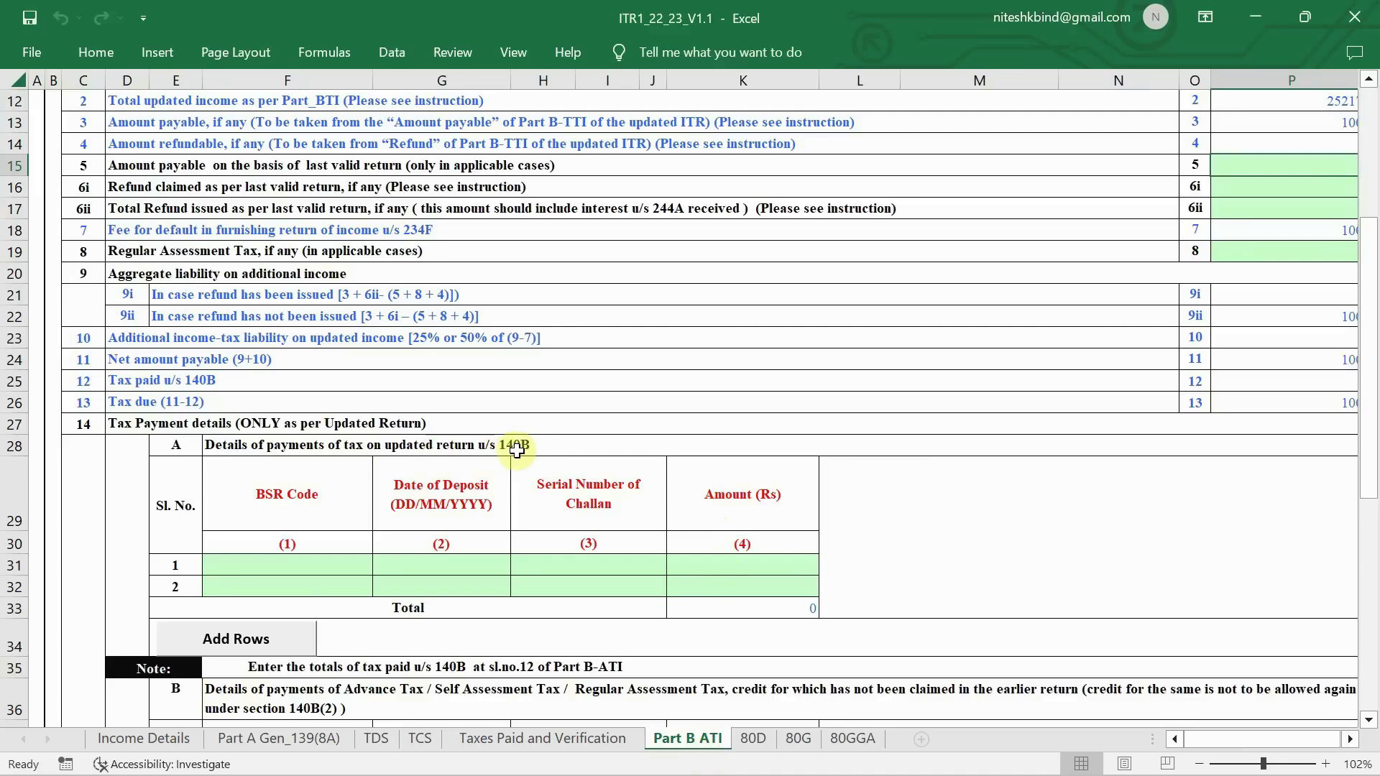
{"action": "left_click", "coordinate": [334, 565]}
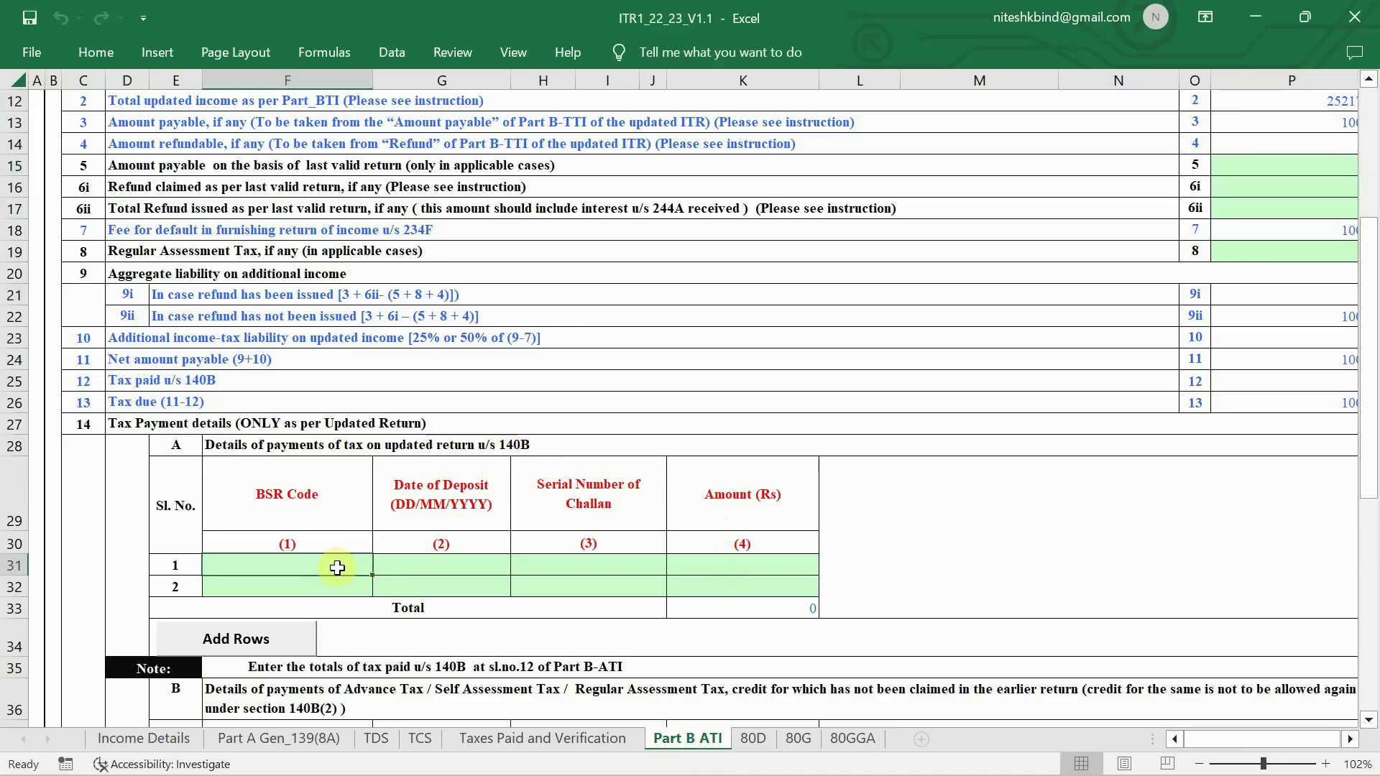
{"action": "type", "text": "0240129"}
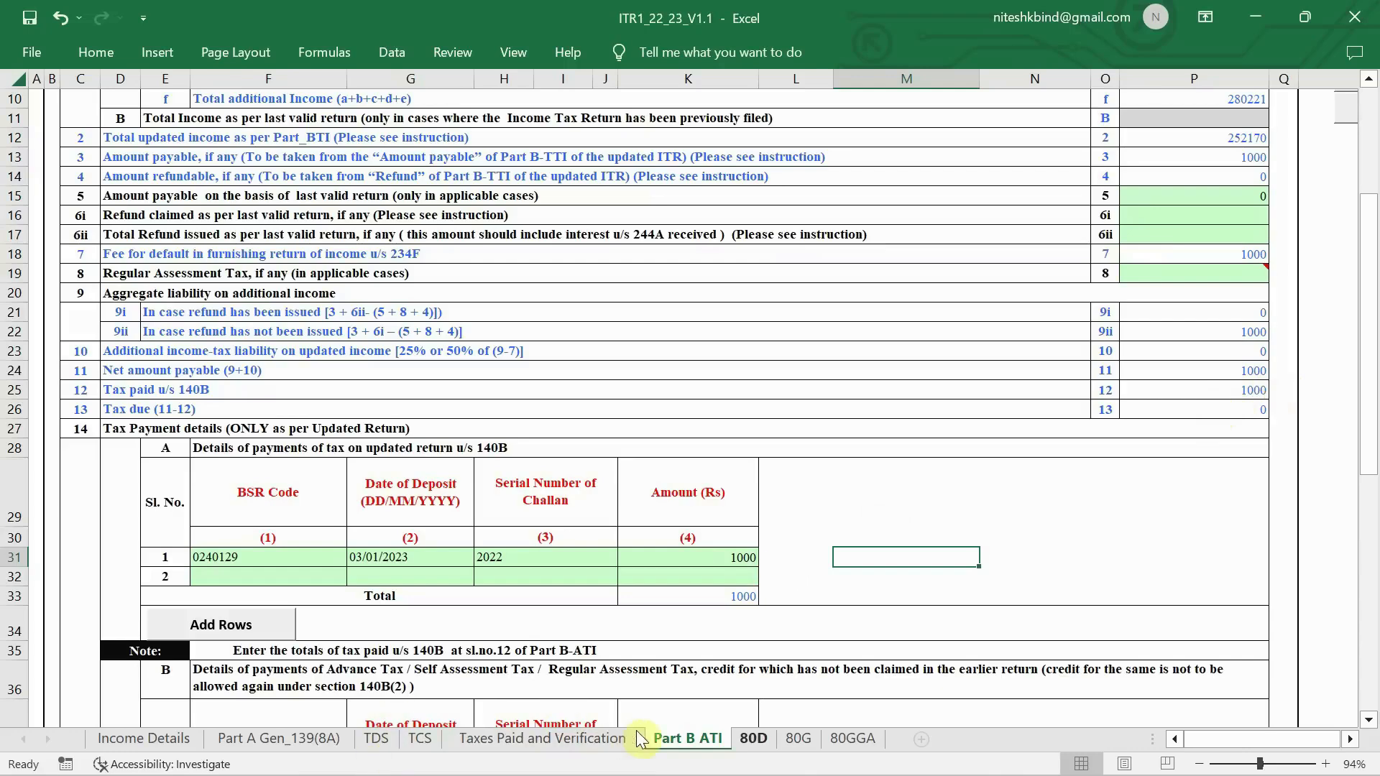
{"action": "left_click", "coordinate": [752, 739]}
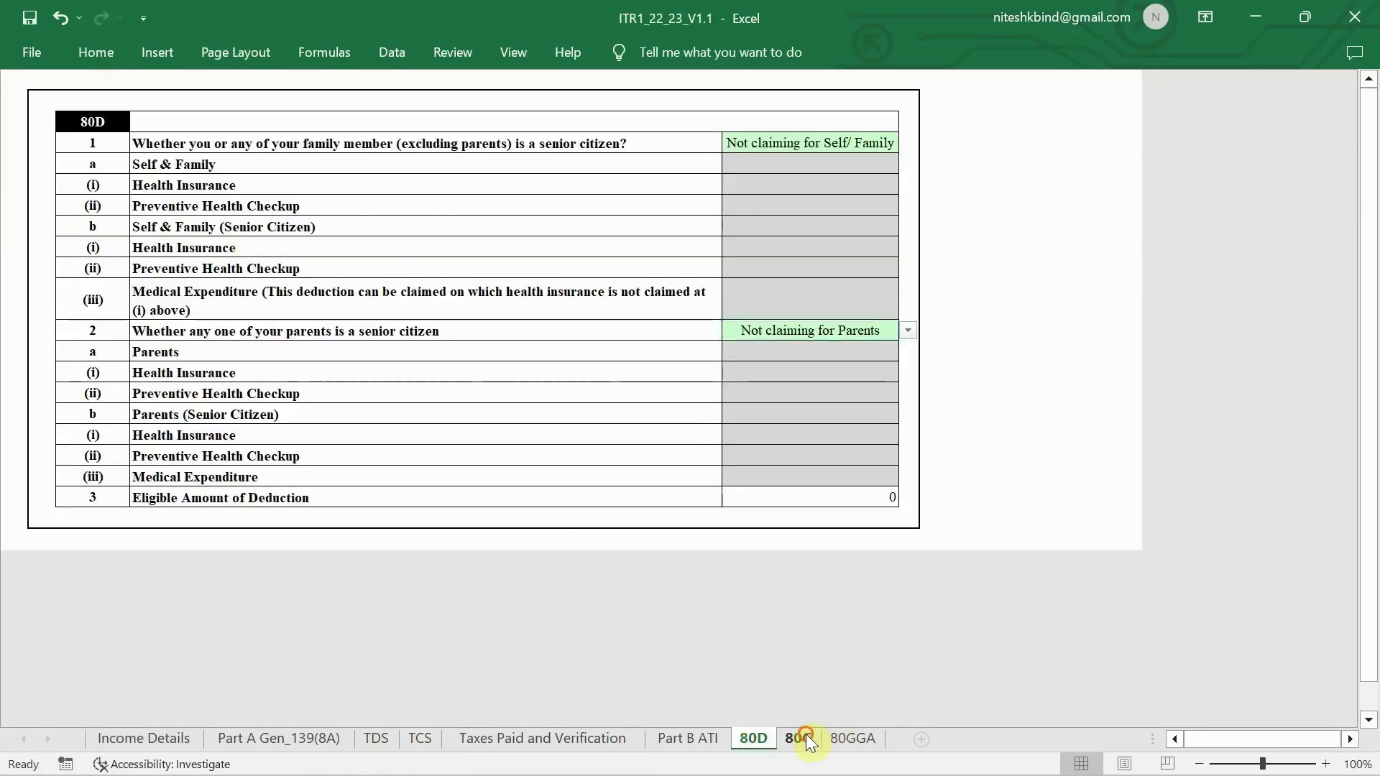
- Pass through the 80G and 80GGA sheets, then run Calculate Tax on Income Details
{"action": "left_click", "coordinate": [803, 736]}
{"action": "left_click", "coordinate": [832, 736]}
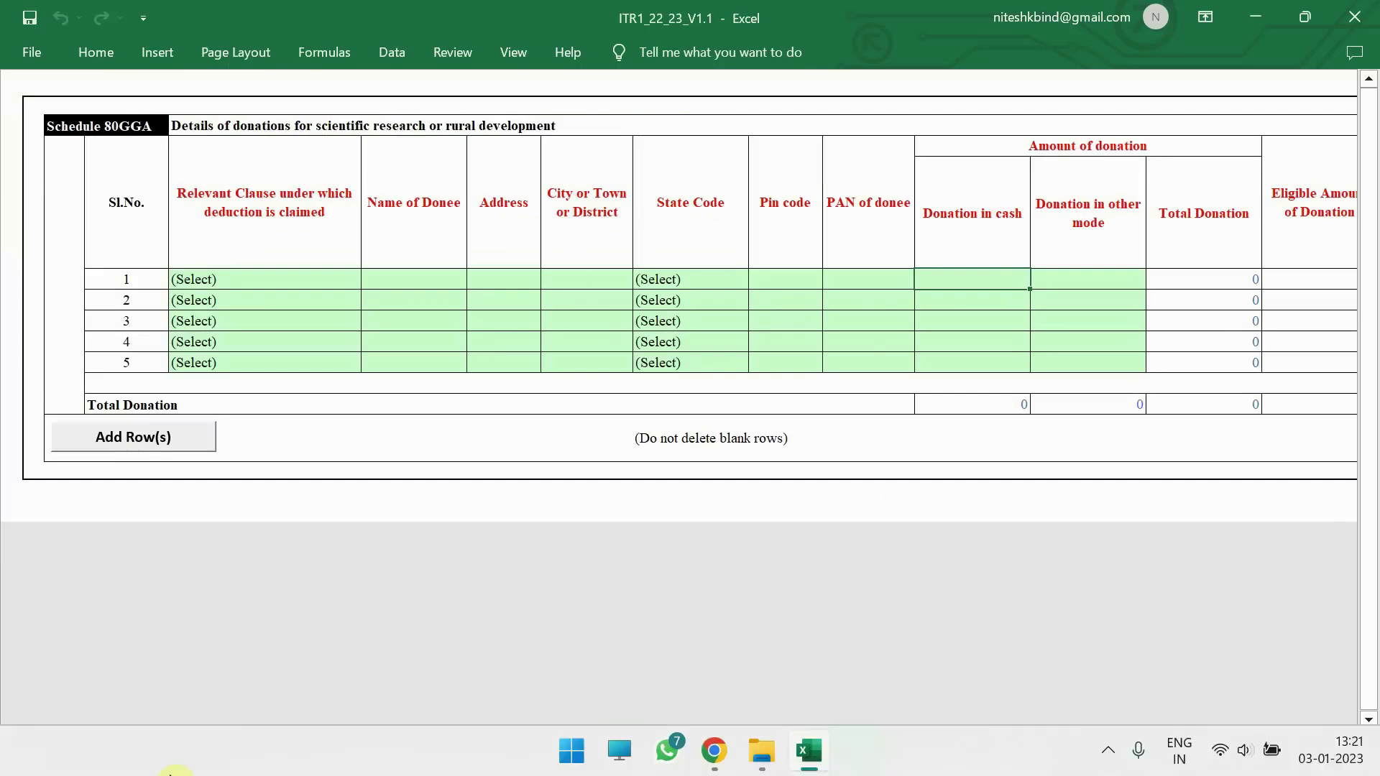
{"action": "left_click", "coordinate": [143, 738]}
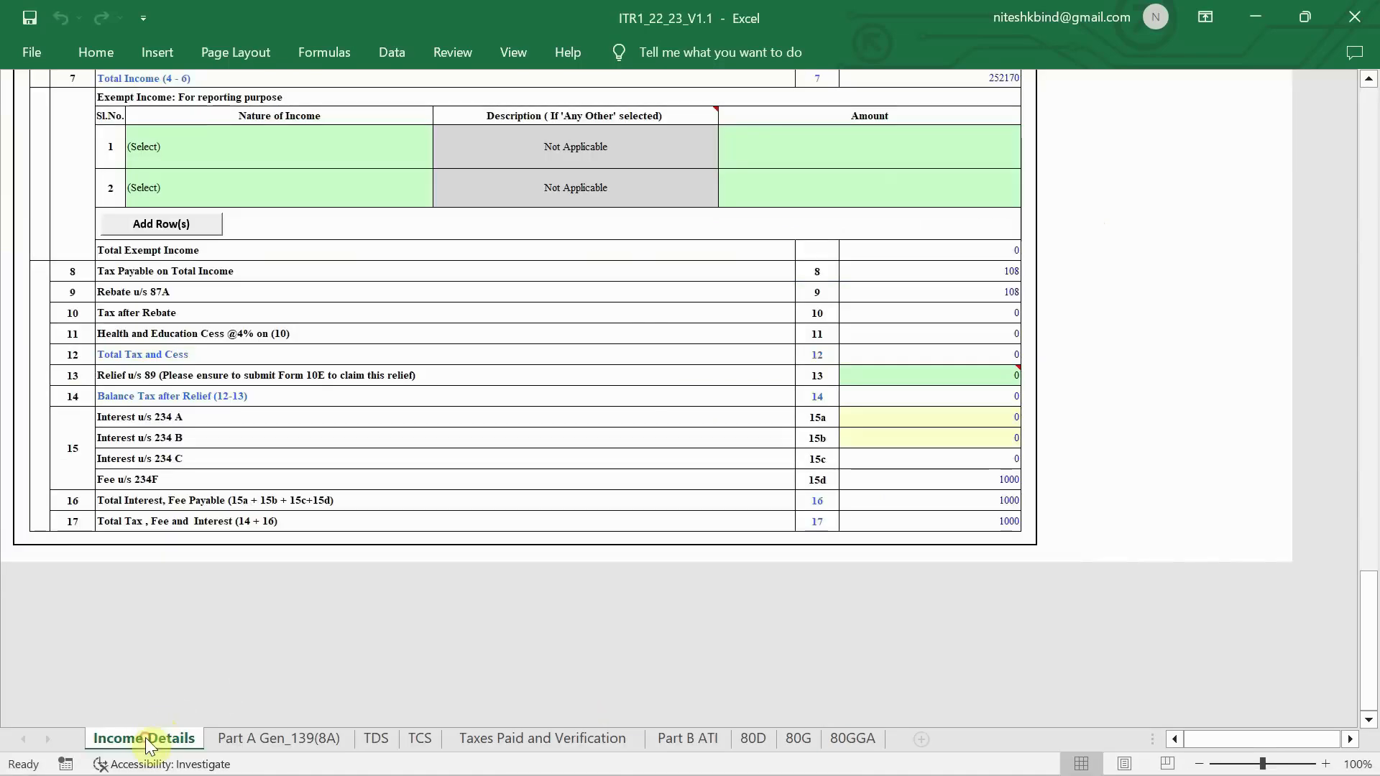
{"action": "scroll", "coordinate": [949, 408], "scroll_direction": "up", "scroll_amount": 3}
{"action": "scroll", "coordinate": [949, 407], "scroll_direction": "up", "scroll_amount": 15}
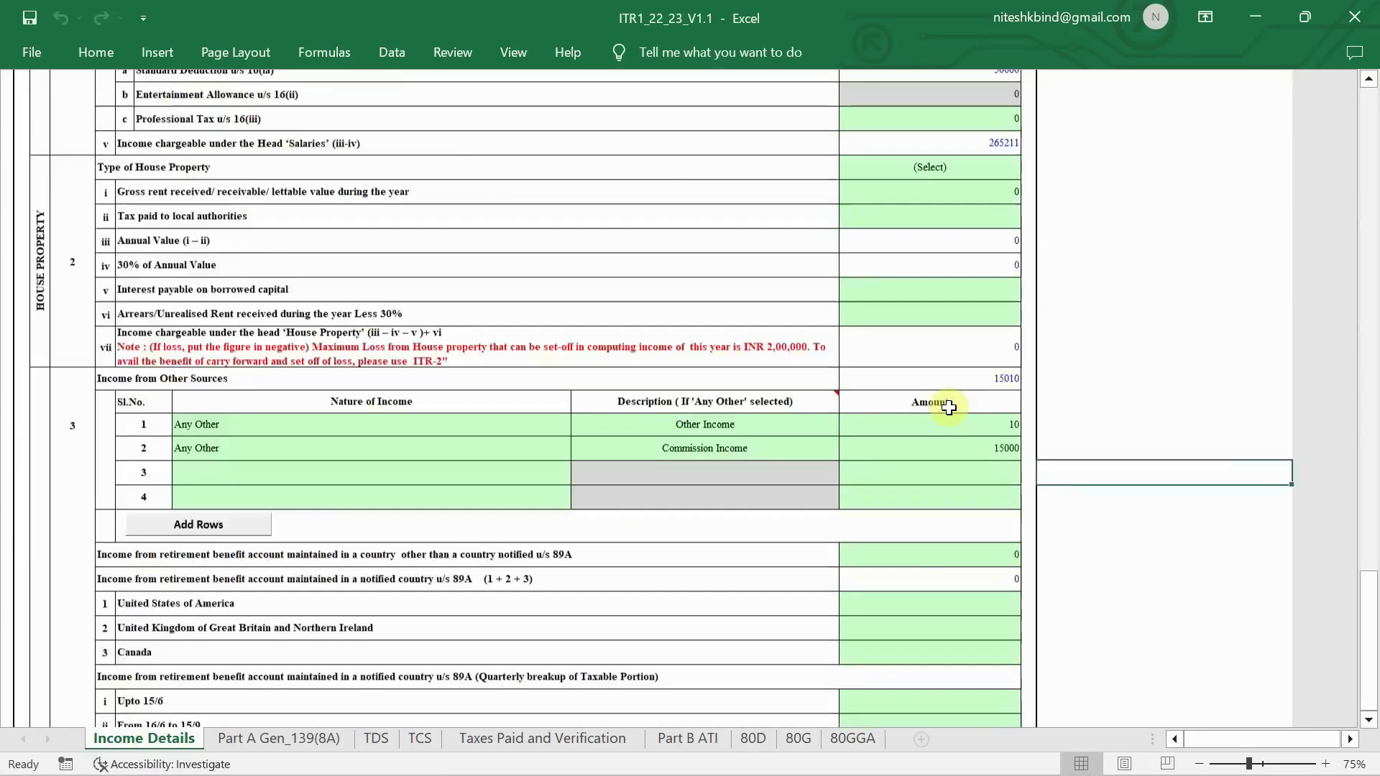
{"action": "left_click", "coordinate": [1127, 152]}
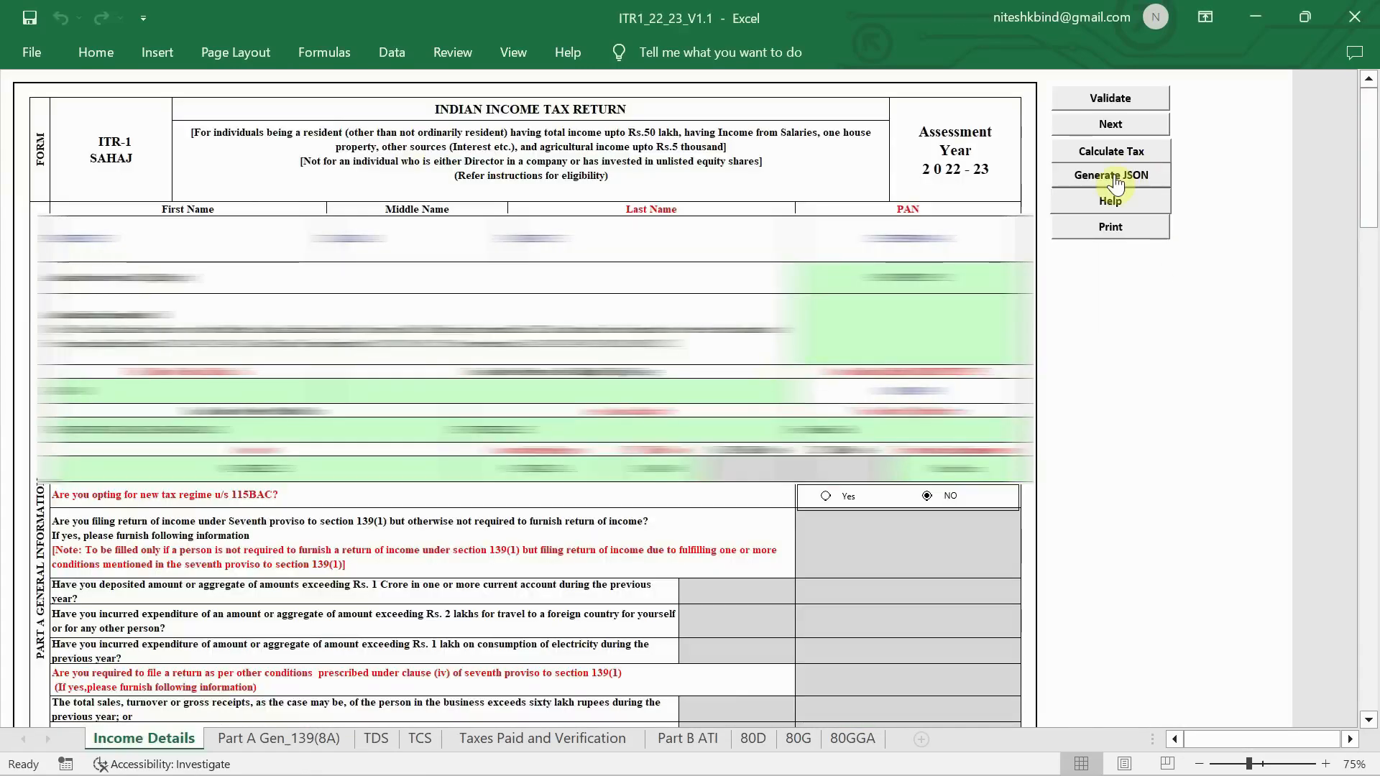
- Generate the return JSON past the TDS, compute-tax and save alerts, and save it from the Summary sheet
{"action": "left_click", "coordinate": [1111, 175]}
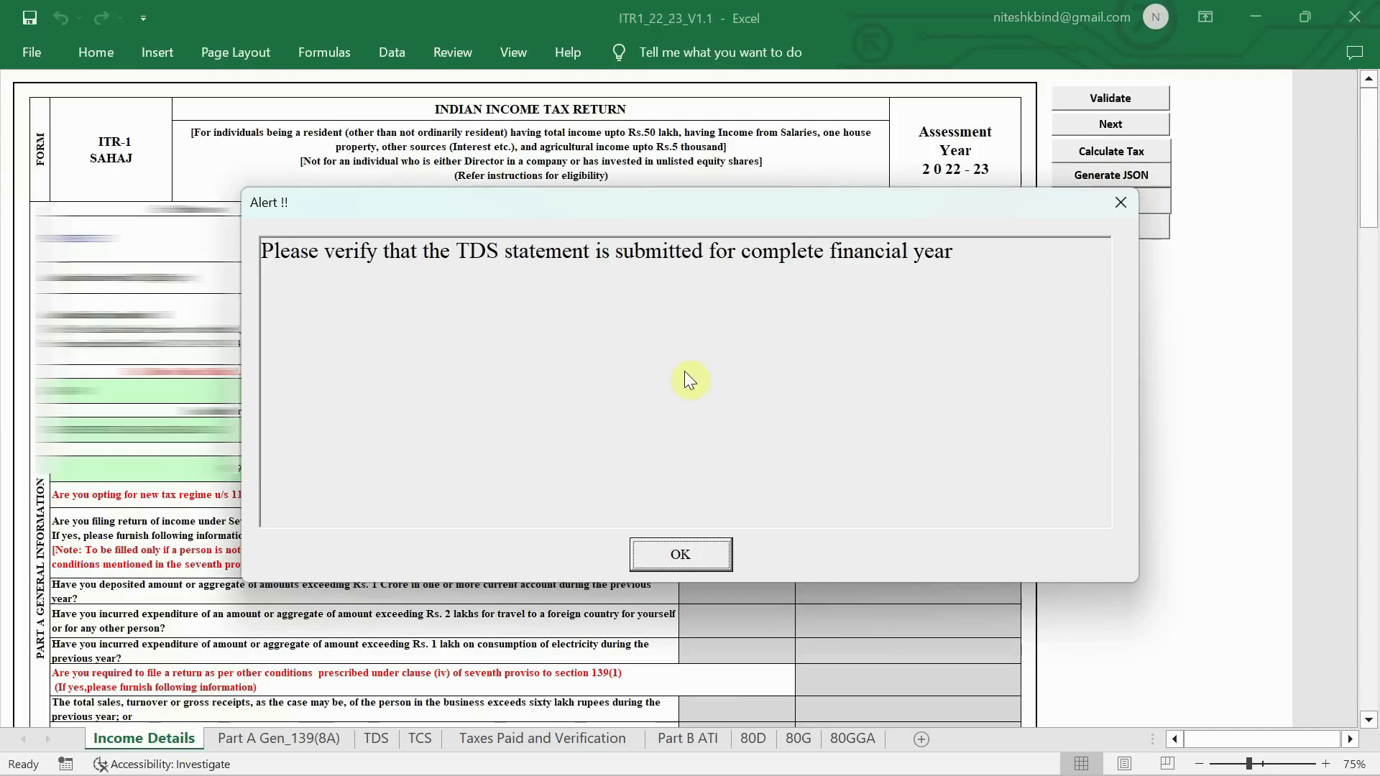
{"action": "left_click", "coordinate": [687, 554]}
{"action": "left_click", "coordinate": [687, 554]}
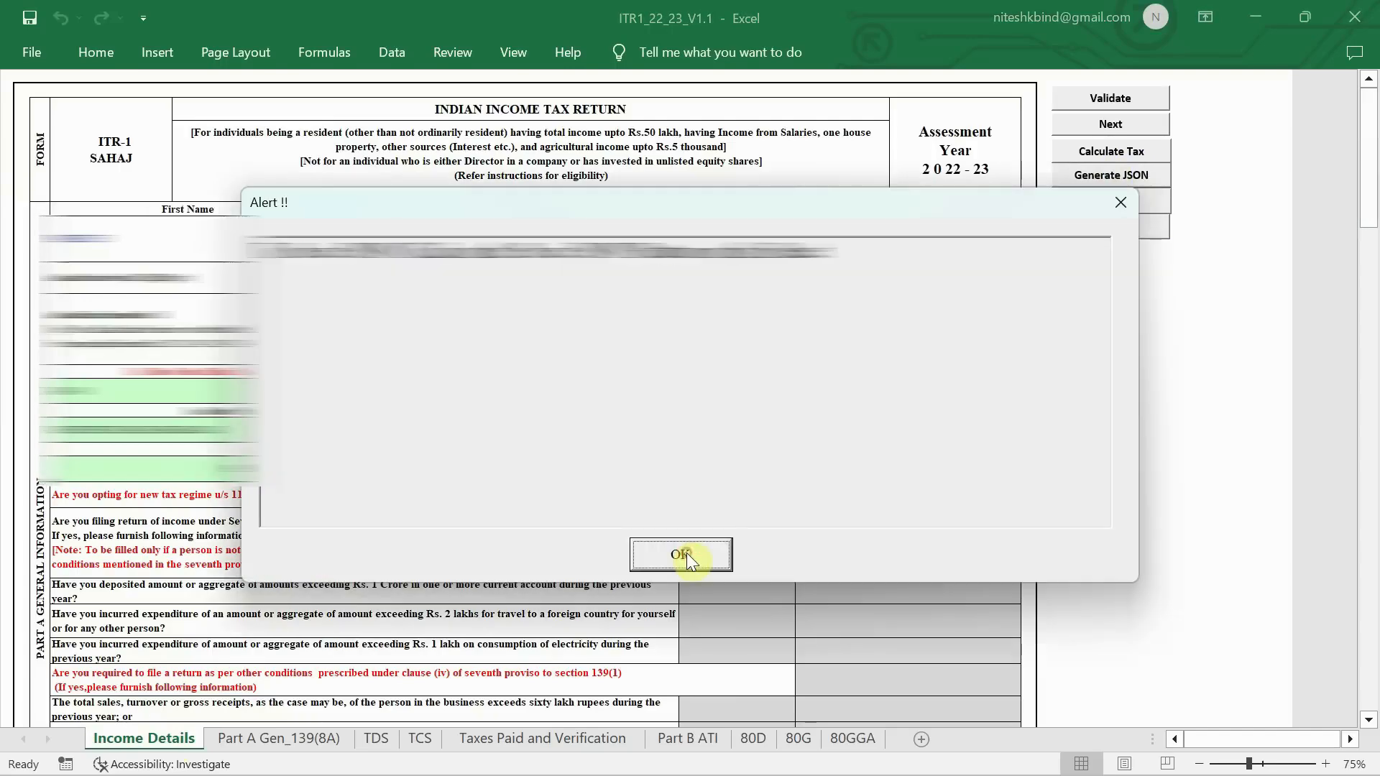
{"action": "left_click", "coordinate": [687, 554]}
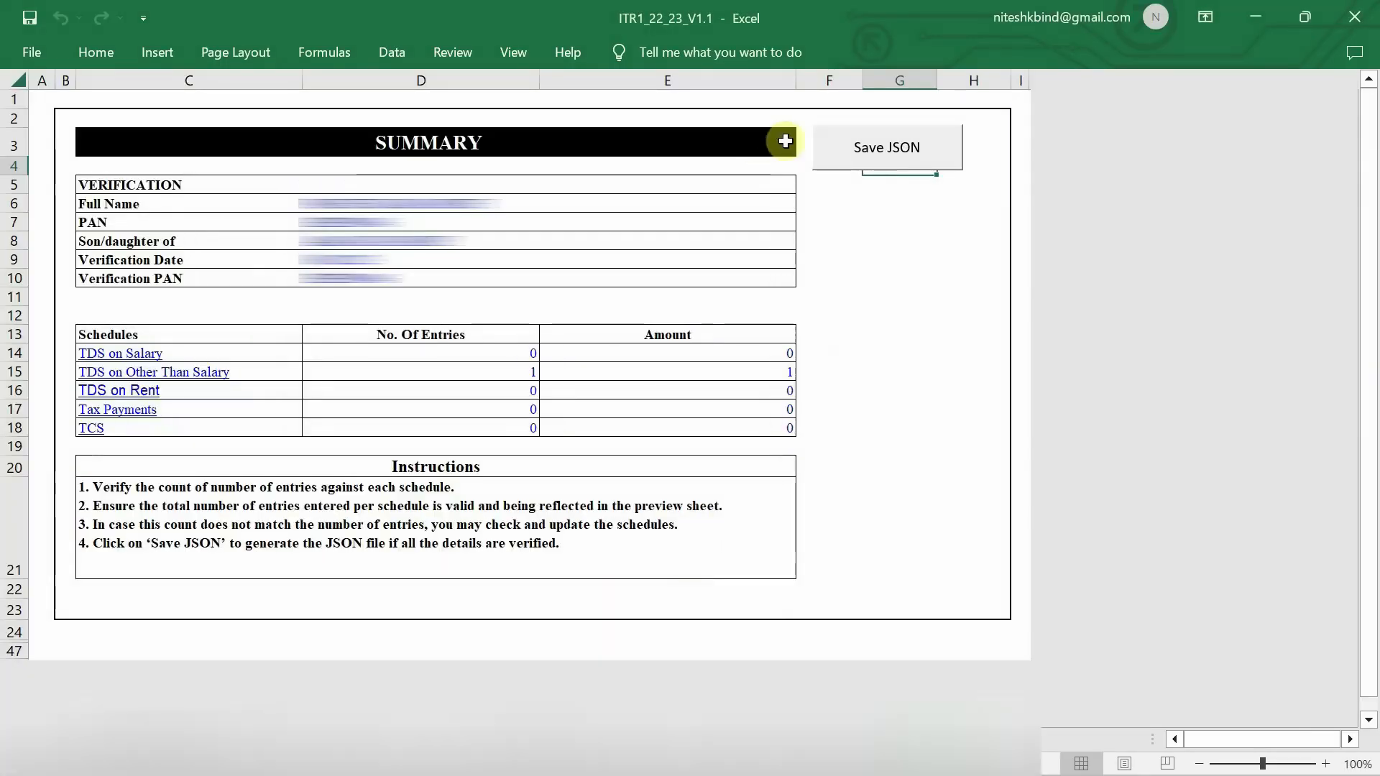
{"action": "left_click", "coordinate": [915, 160]}
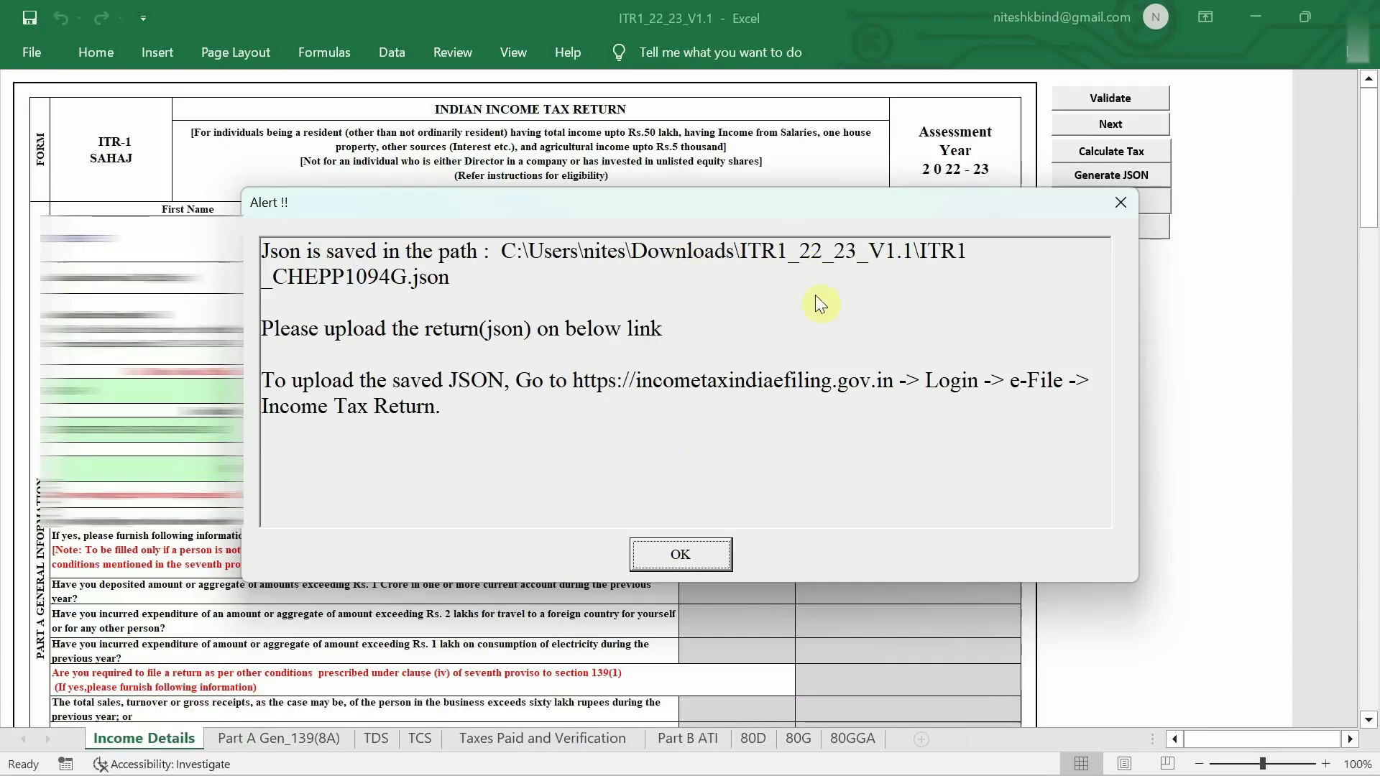
{"action": "left_click", "coordinate": [701, 554]}
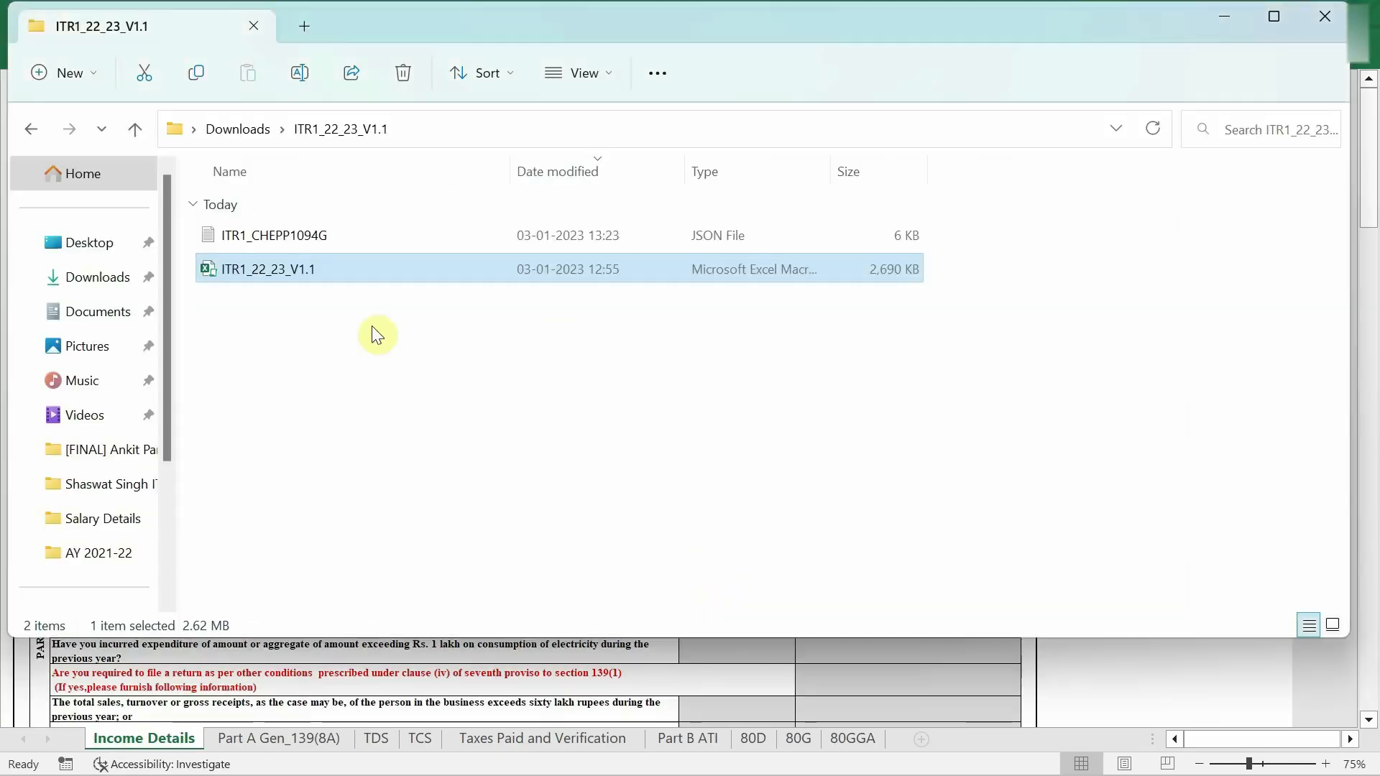
- Confirm the exported ITR1 JSON in File Explorer and return to the e-Filing dashboard in Chrome
{"action": "left_click", "coordinate": [321, 240]}
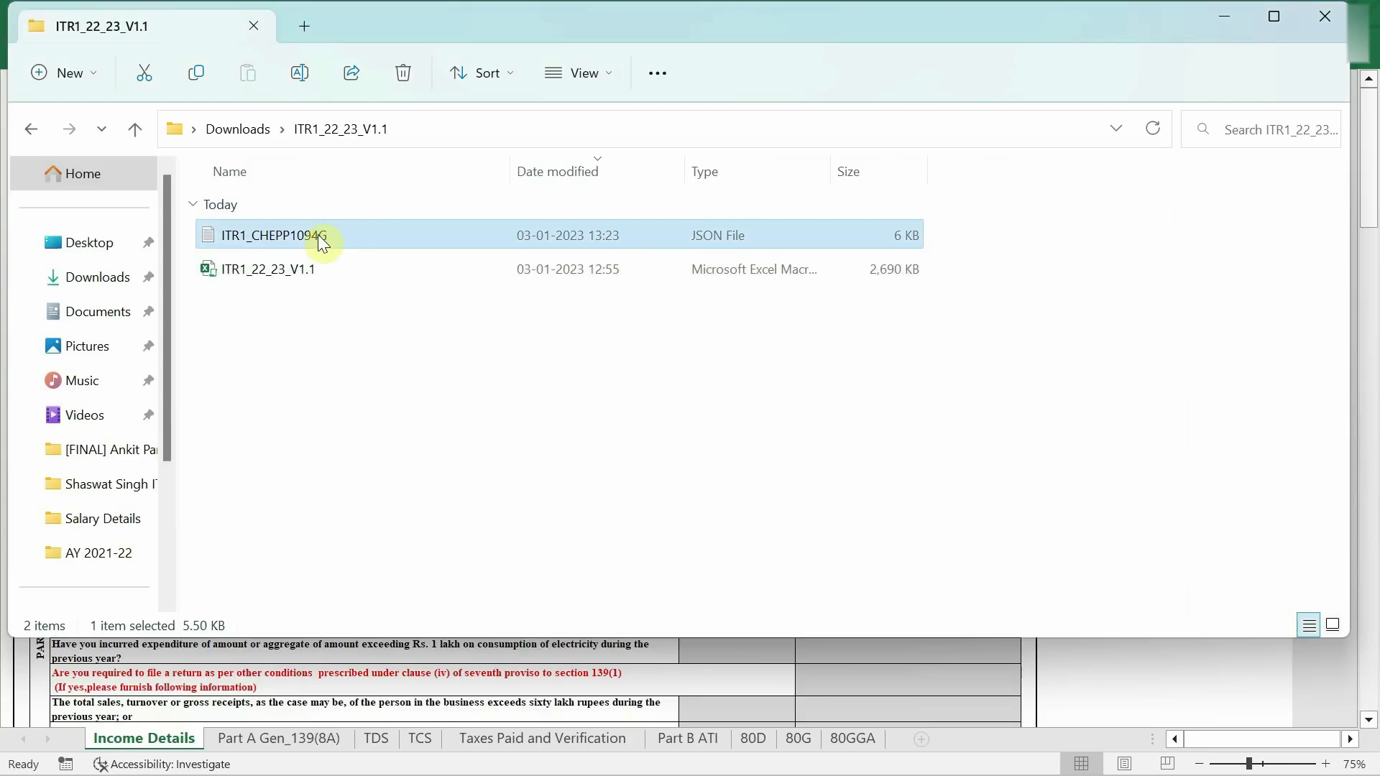
{"action": "key", "text": "alt+Tab"}
{"action": "key", "text": "alt+Tab"}
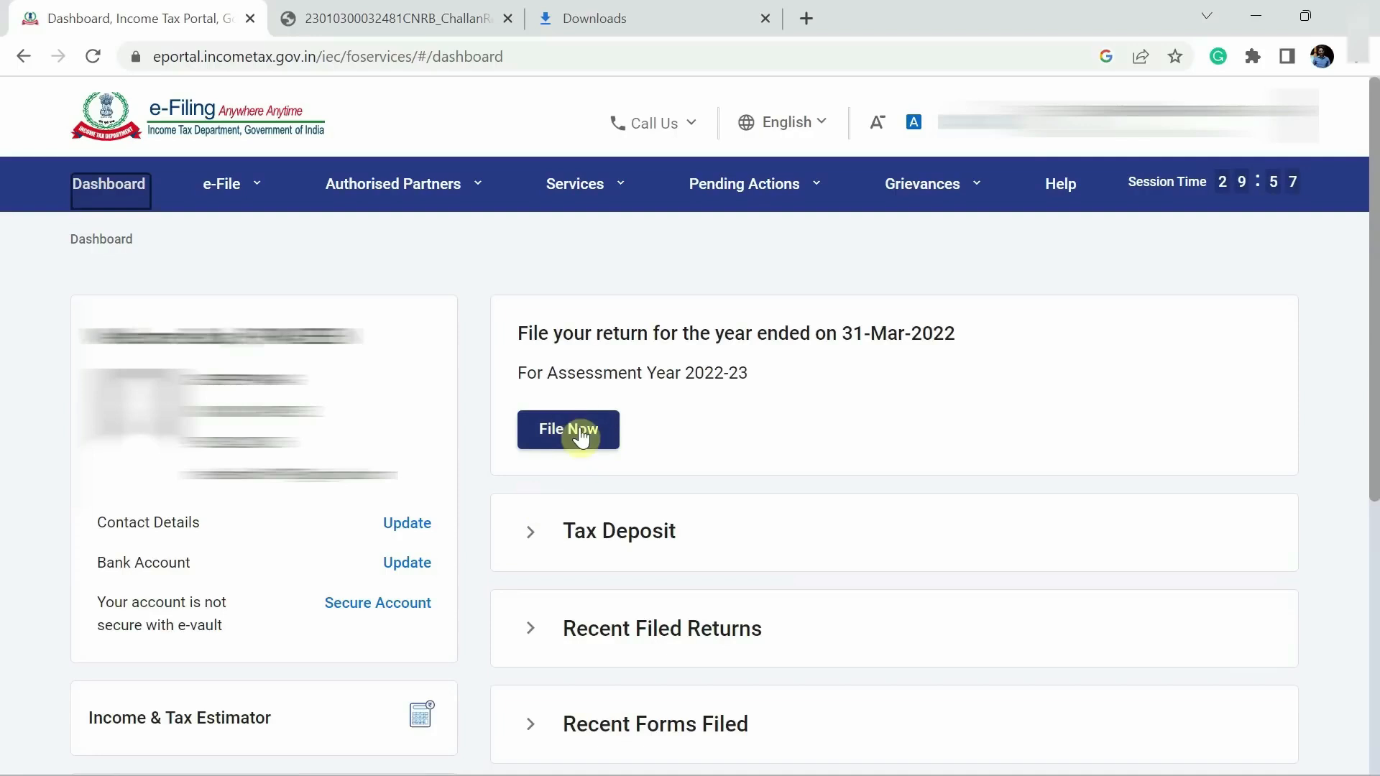
- Start filing a new income tax return for assessment year 2022-23
{"action": "left_click", "coordinate": [243, 200]}
{"action": "mouse_move", "coordinate": [244, 231]}
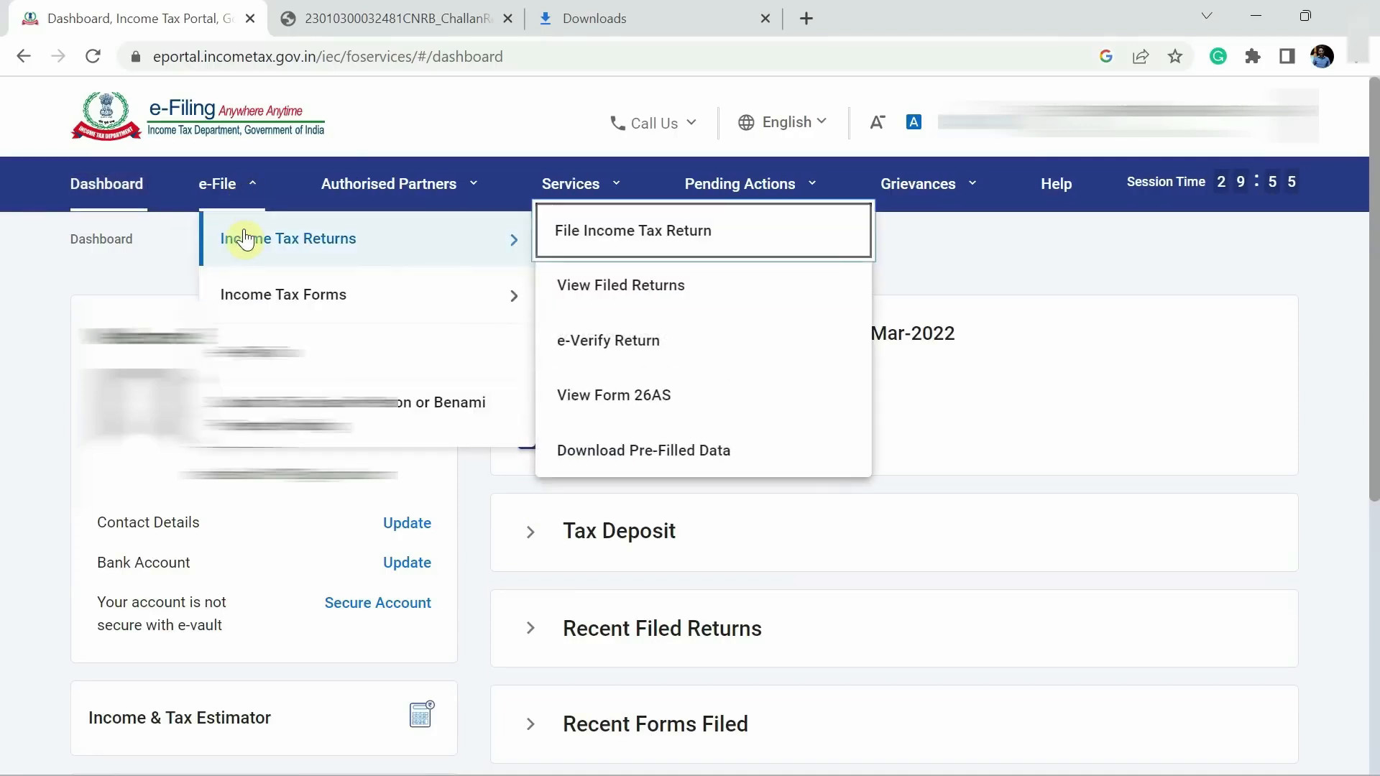
{"action": "left_click", "coordinate": [674, 230]}
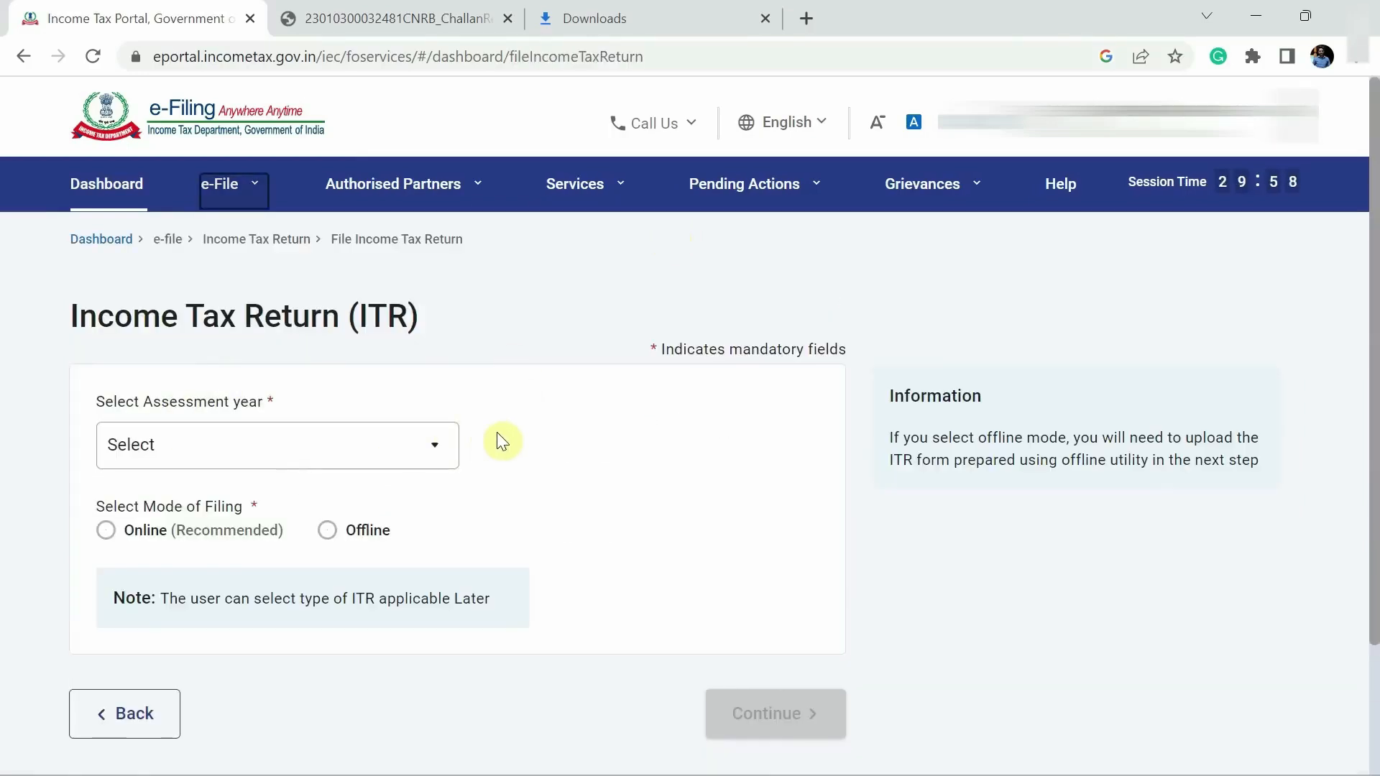
{"action": "left_click", "coordinate": [309, 452]}
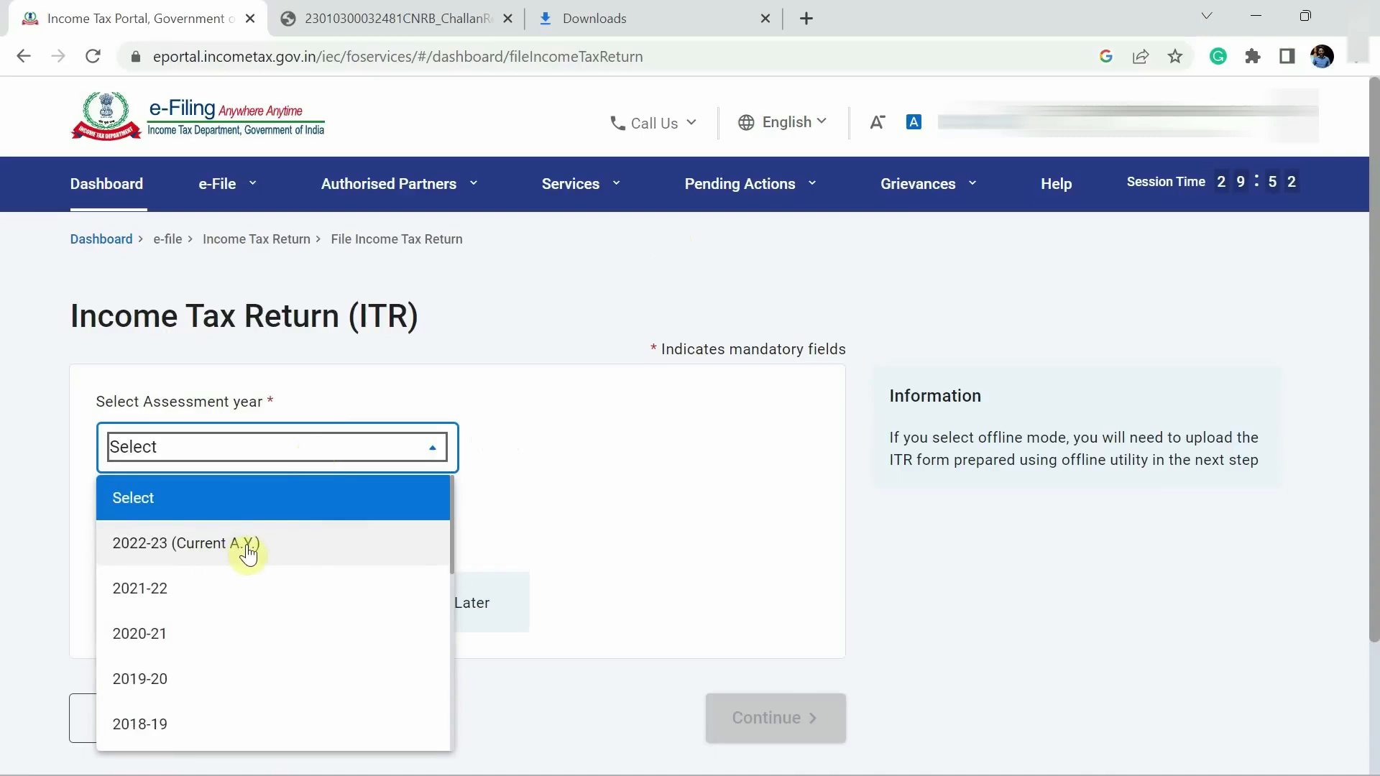
{"action": "left_click", "coordinate": [248, 552]}
- Choose 139(8A) Updated Return, answer No to audit, select ITR-1, and continue
{"action": "scroll", "coordinate": [639, 486], "scroll_direction": "down", "scroll_amount": 3}
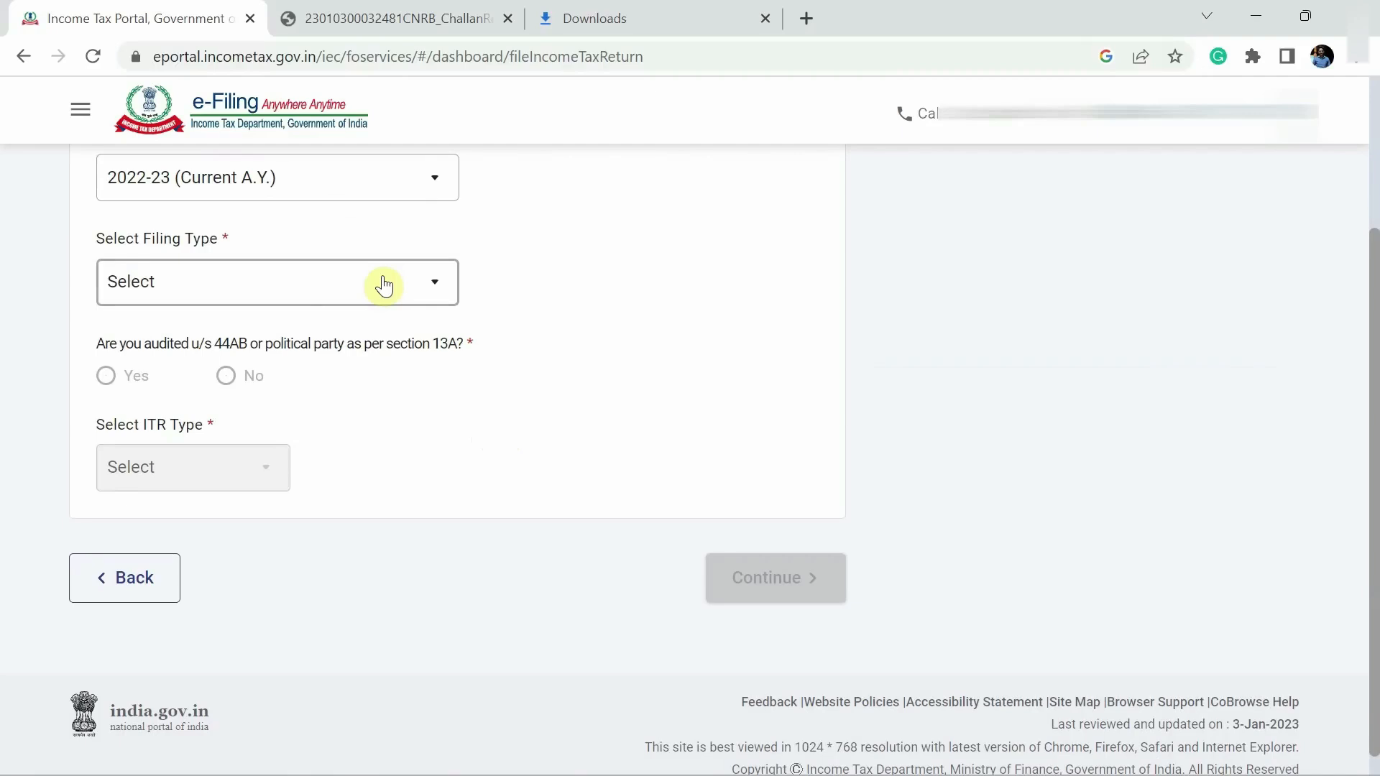
{"action": "left_click", "coordinate": [266, 294]}
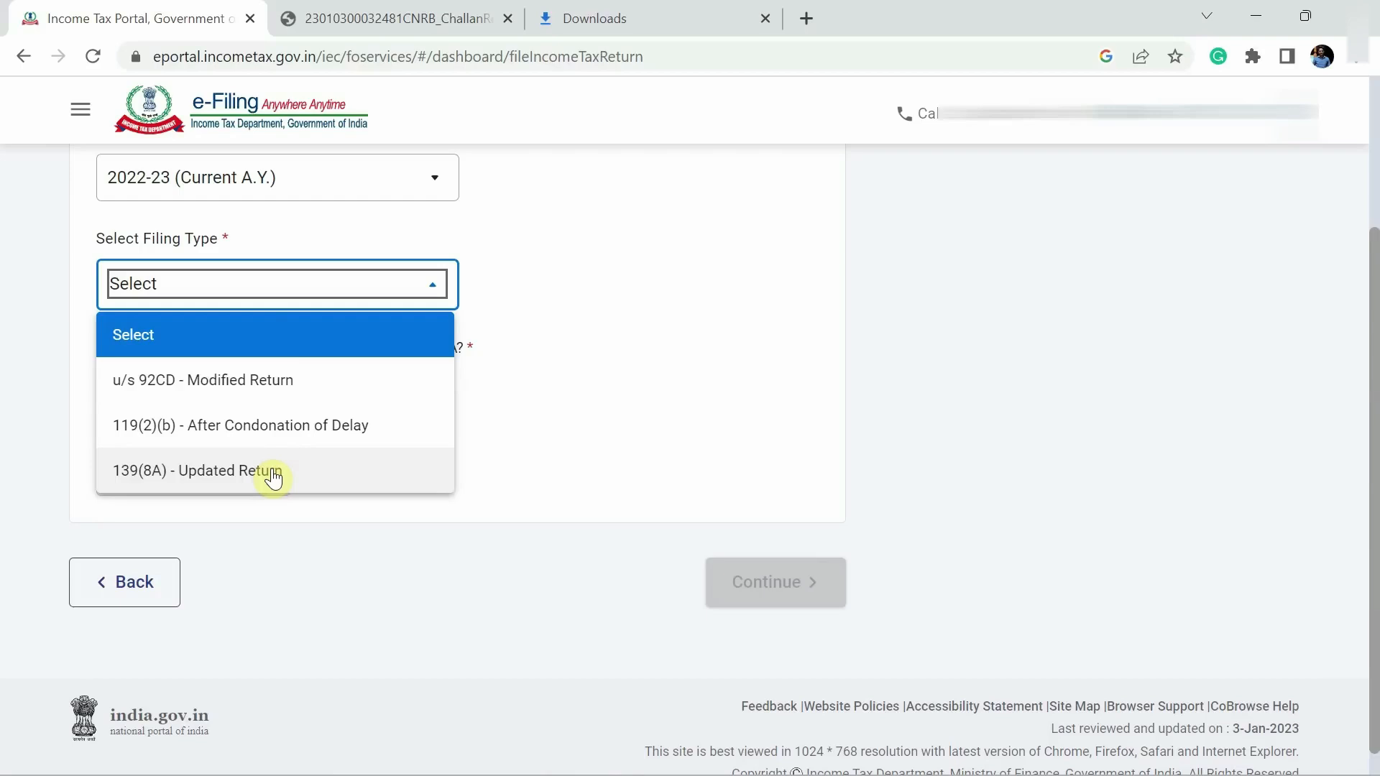
{"action": "scroll", "coordinate": [273, 476], "scroll_direction": "up", "scroll_amount": 4}
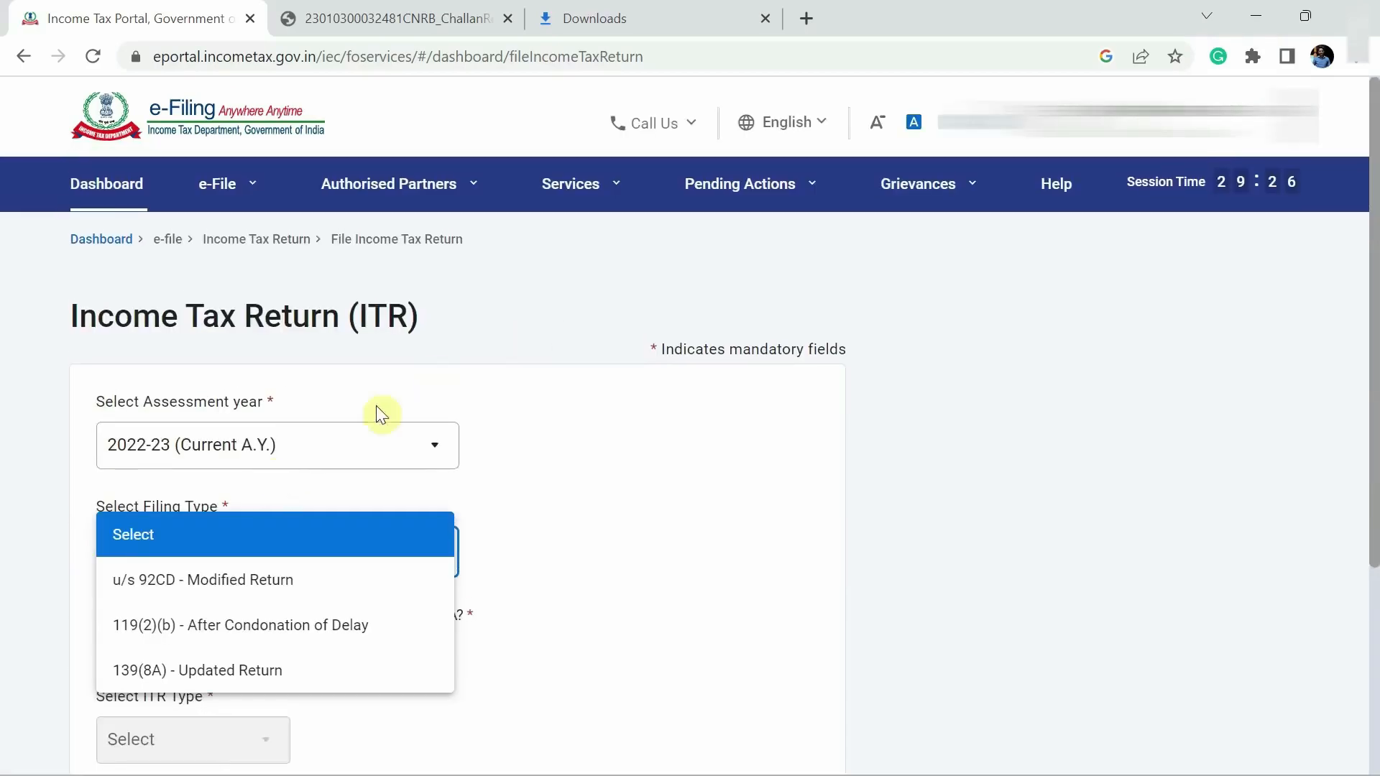
{"action": "scroll", "coordinate": [387, 506], "scroll_direction": "down", "scroll_amount": 2}
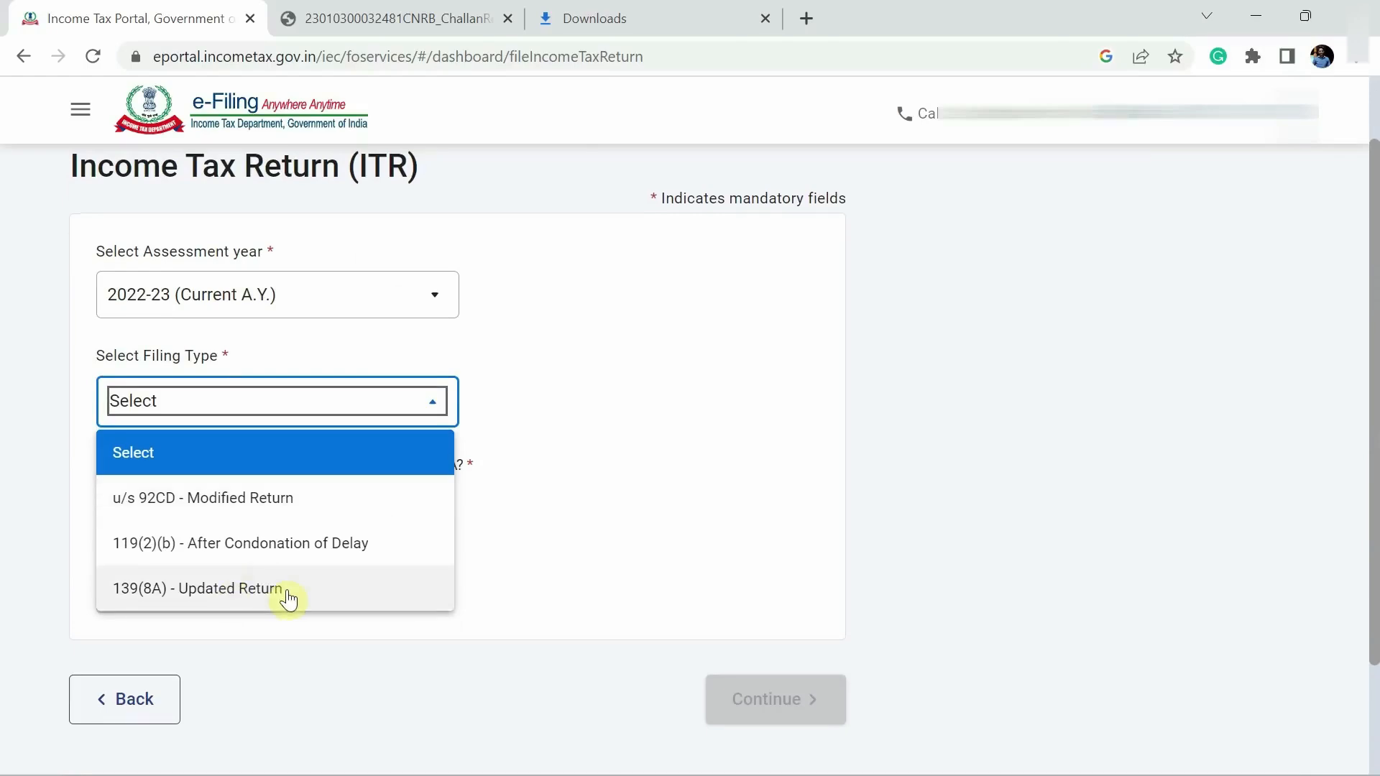
{"action": "left_click", "coordinate": [214, 590]}
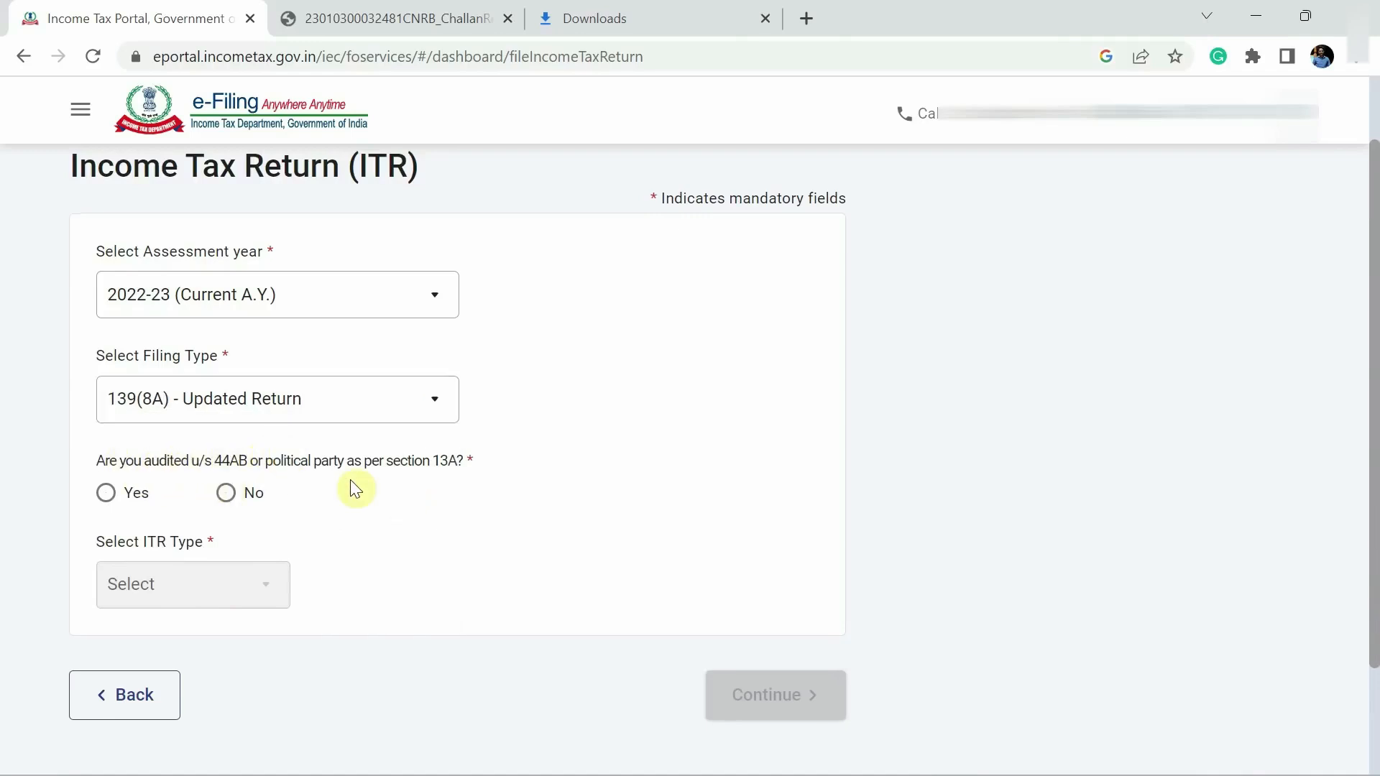
{"action": "left_click", "coordinate": [226, 496]}
{"action": "left_click", "coordinate": [230, 602]}
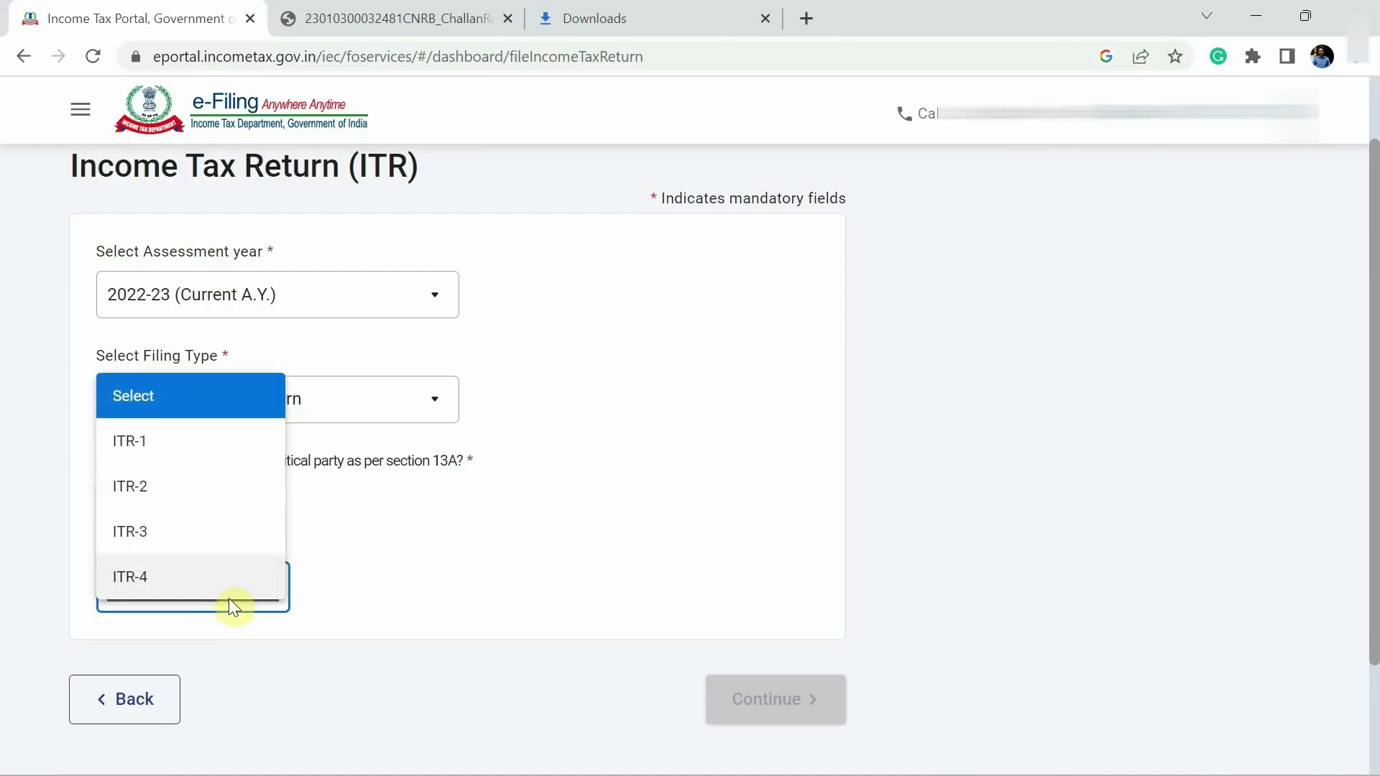
{"action": "left_click", "coordinate": [198, 443]}
{"action": "scroll", "coordinate": [385, 564], "scroll_direction": "down", "scroll_amount": 1}
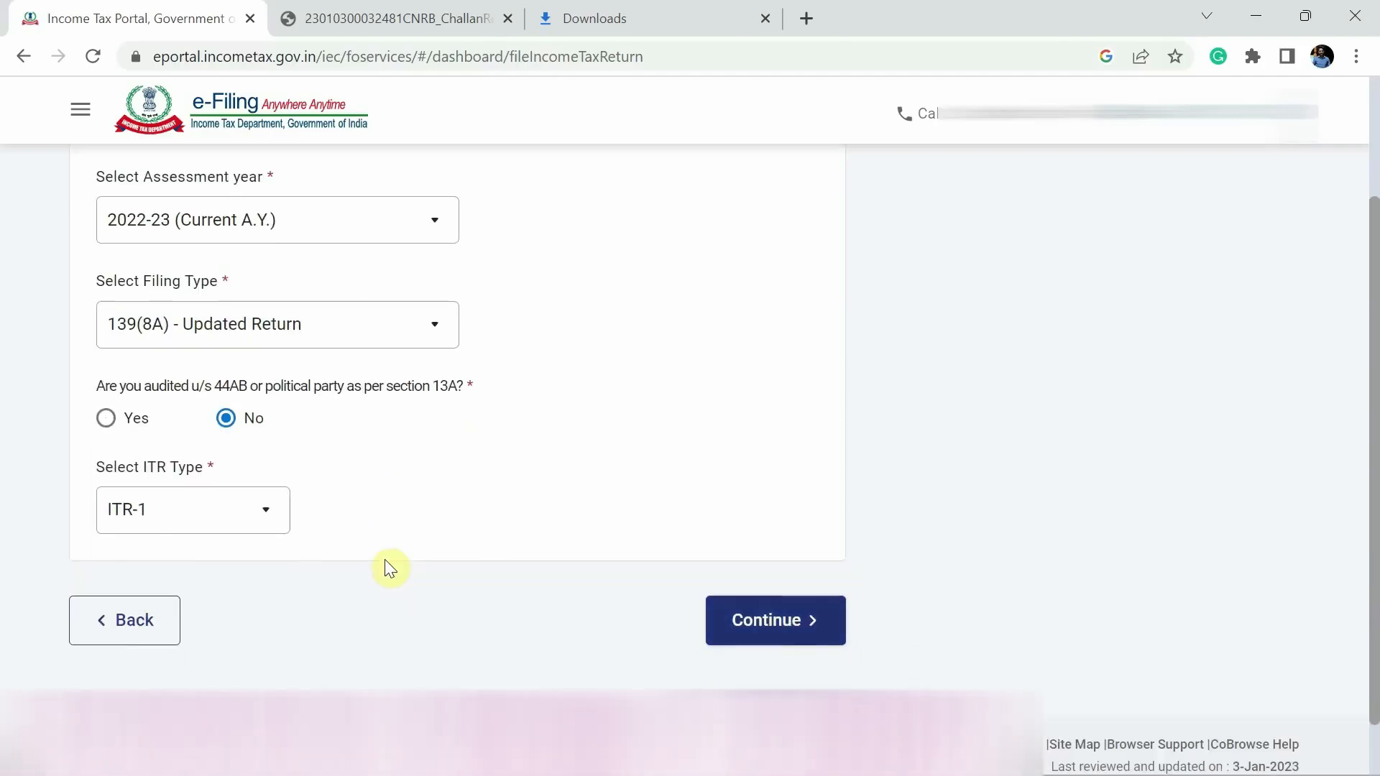
{"action": "left_click", "coordinate": [792, 620]}
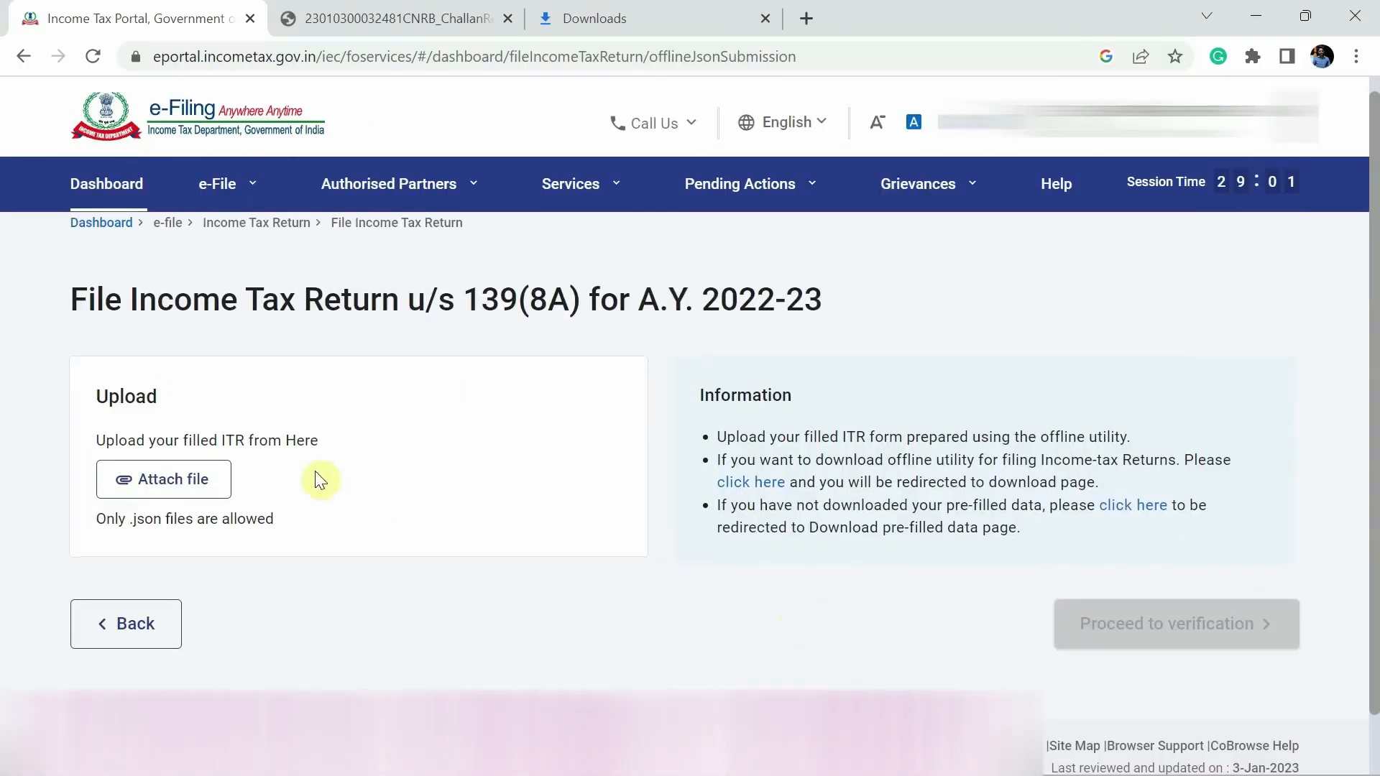
- Attach the ITR-1 JSON from Downloads > ITR1_22_23_V1.1 and confirm it validates without errors
{"action": "left_click", "coordinate": [167, 487]}
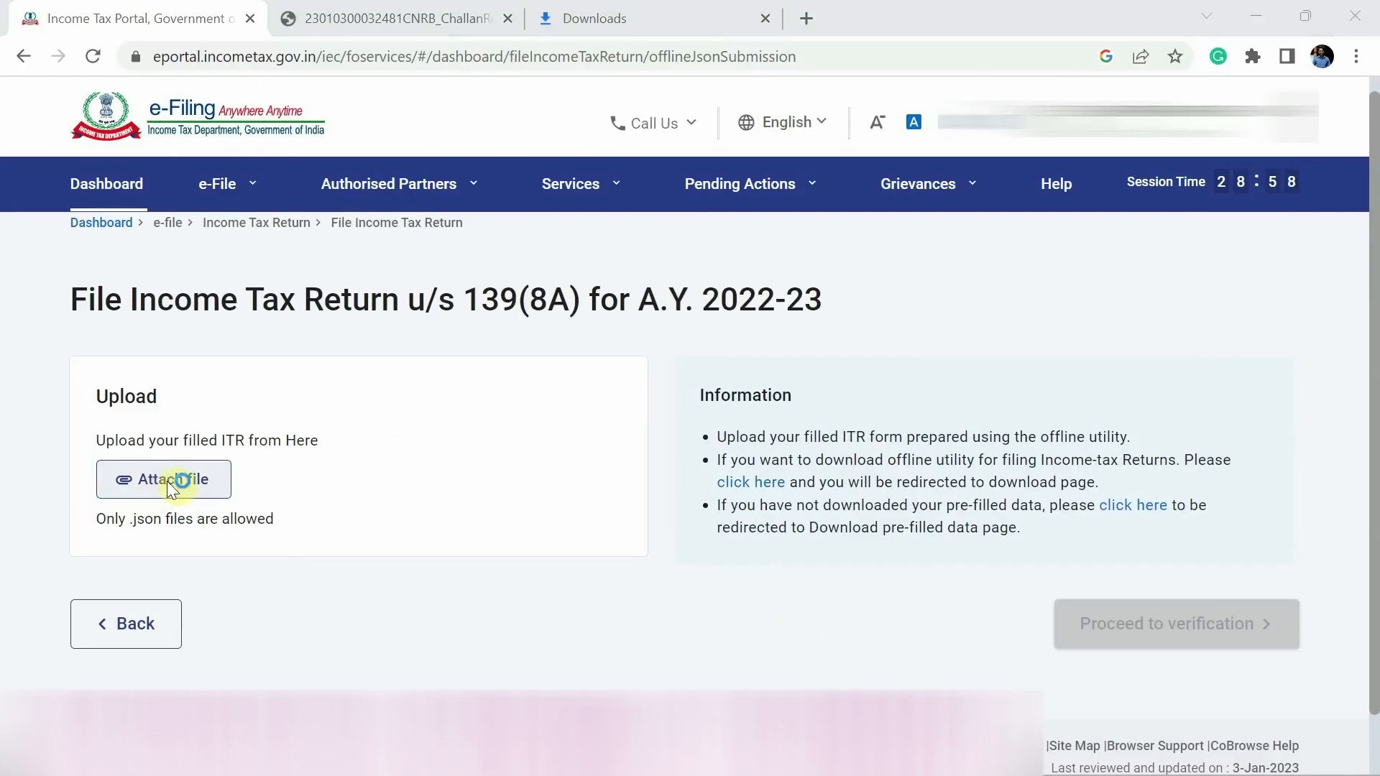
{"action": "left_click", "coordinate": [115, 242]}
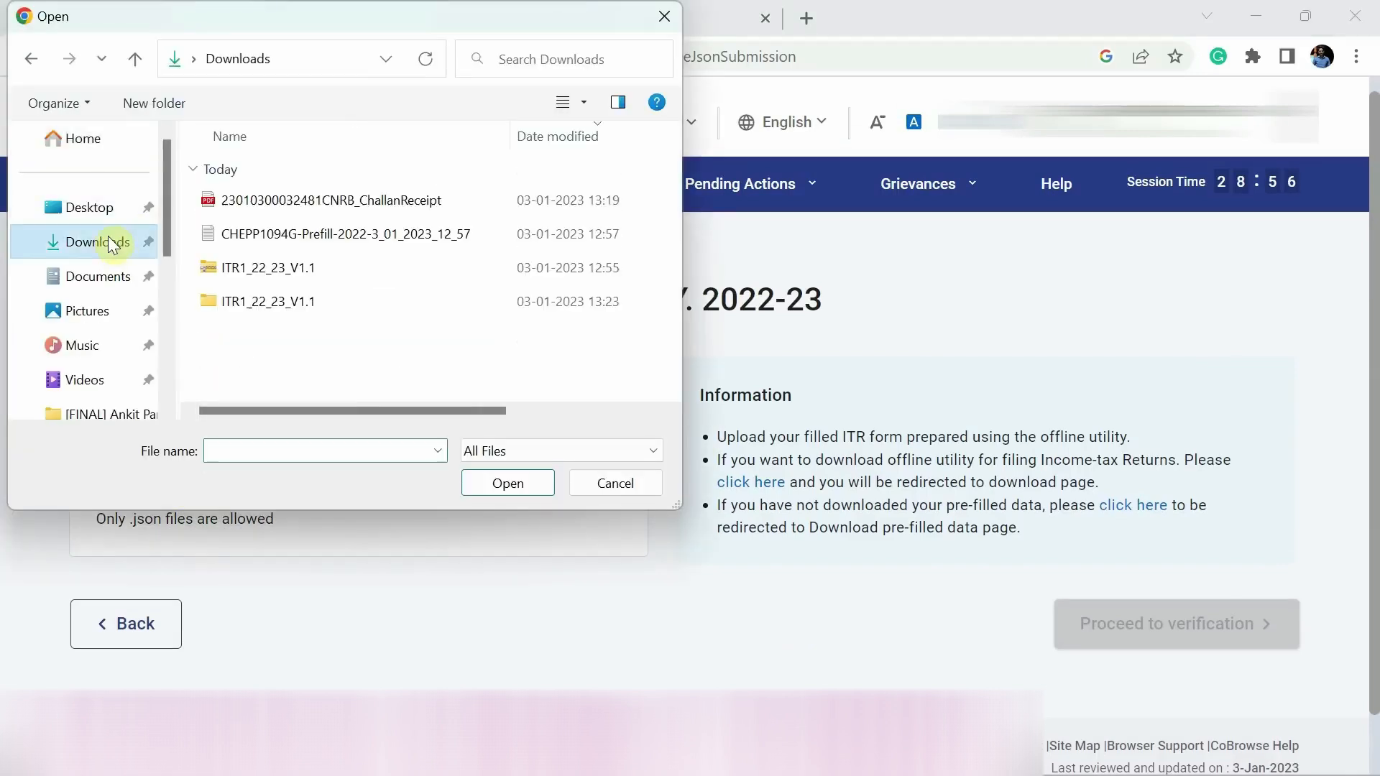
{"action": "double_click", "coordinate": [270, 301]}
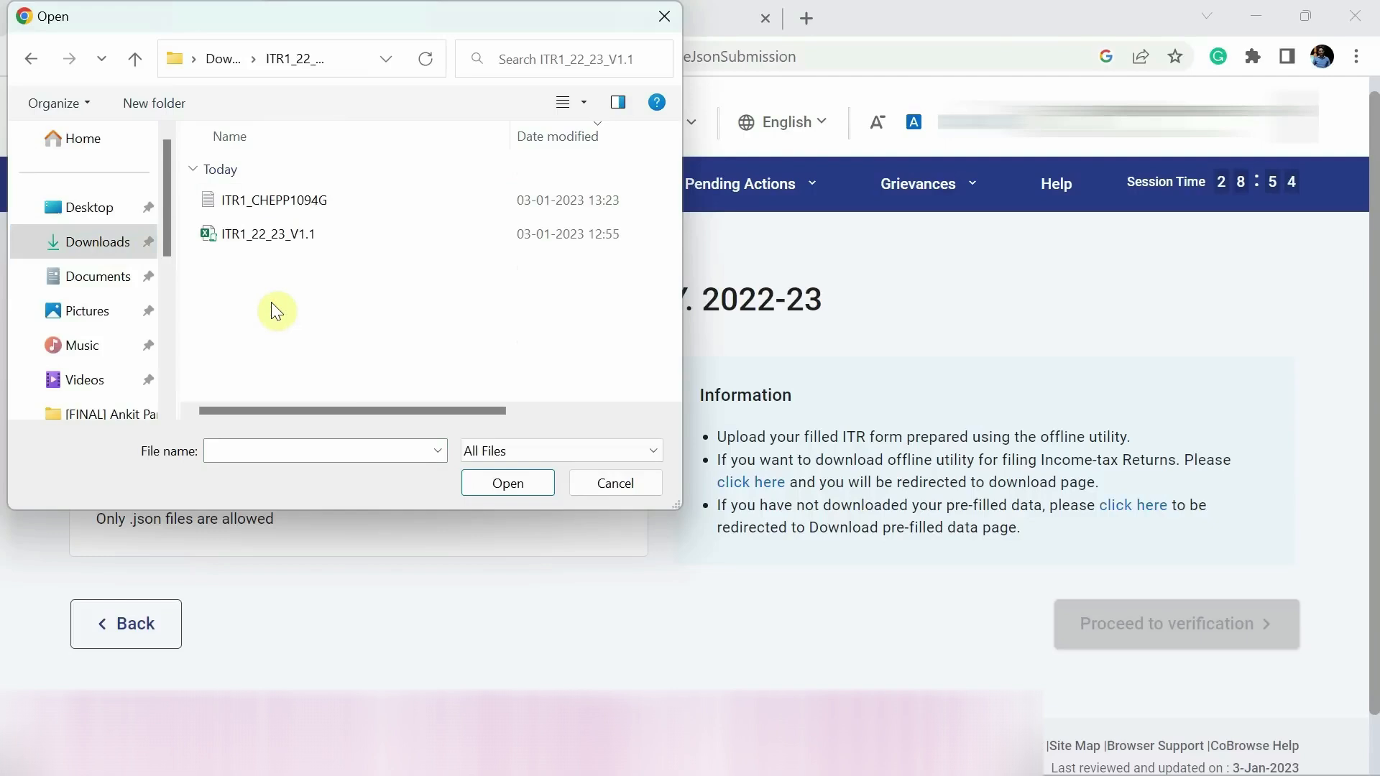
{"action": "double_click", "coordinate": [279, 203]}
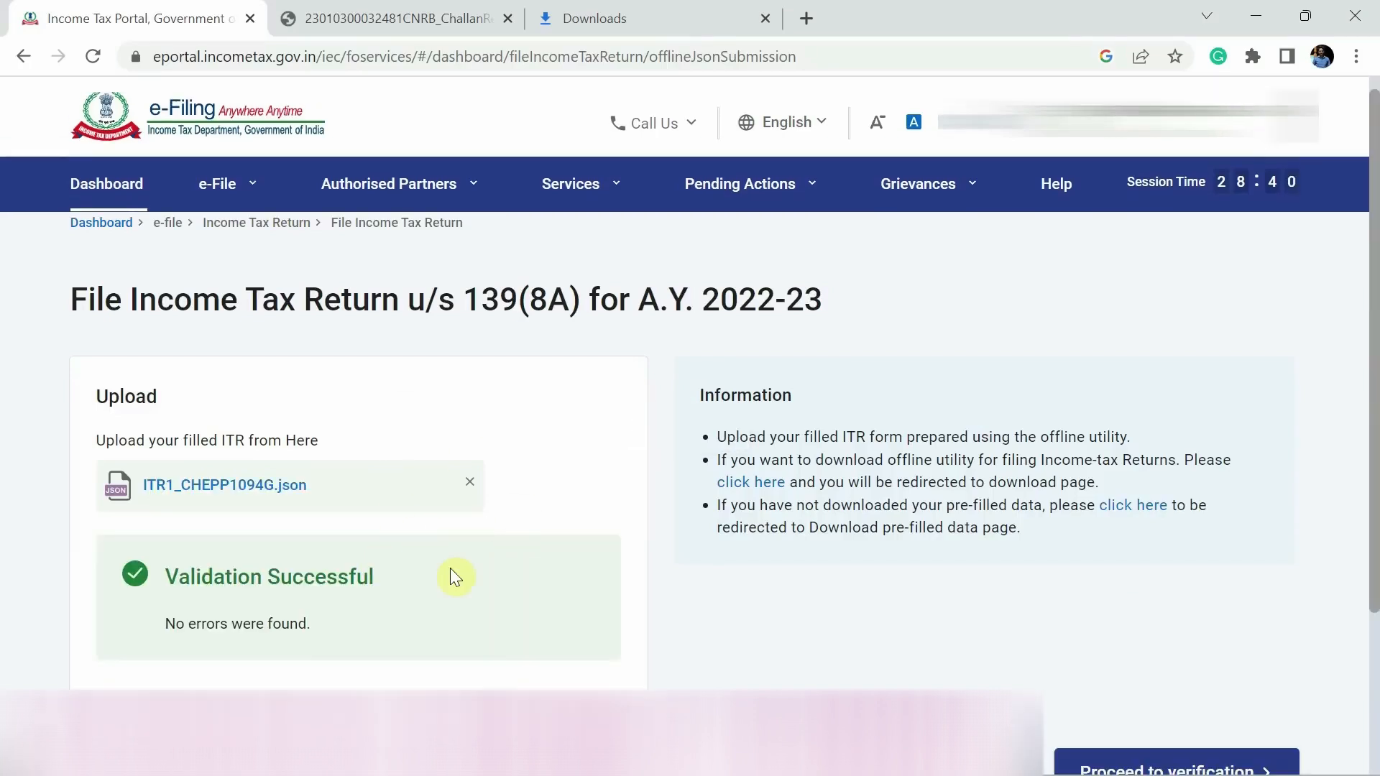
{"action": "left_click_drag", "start_coordinate": [380, 299], "coordinate": [851, 301]}
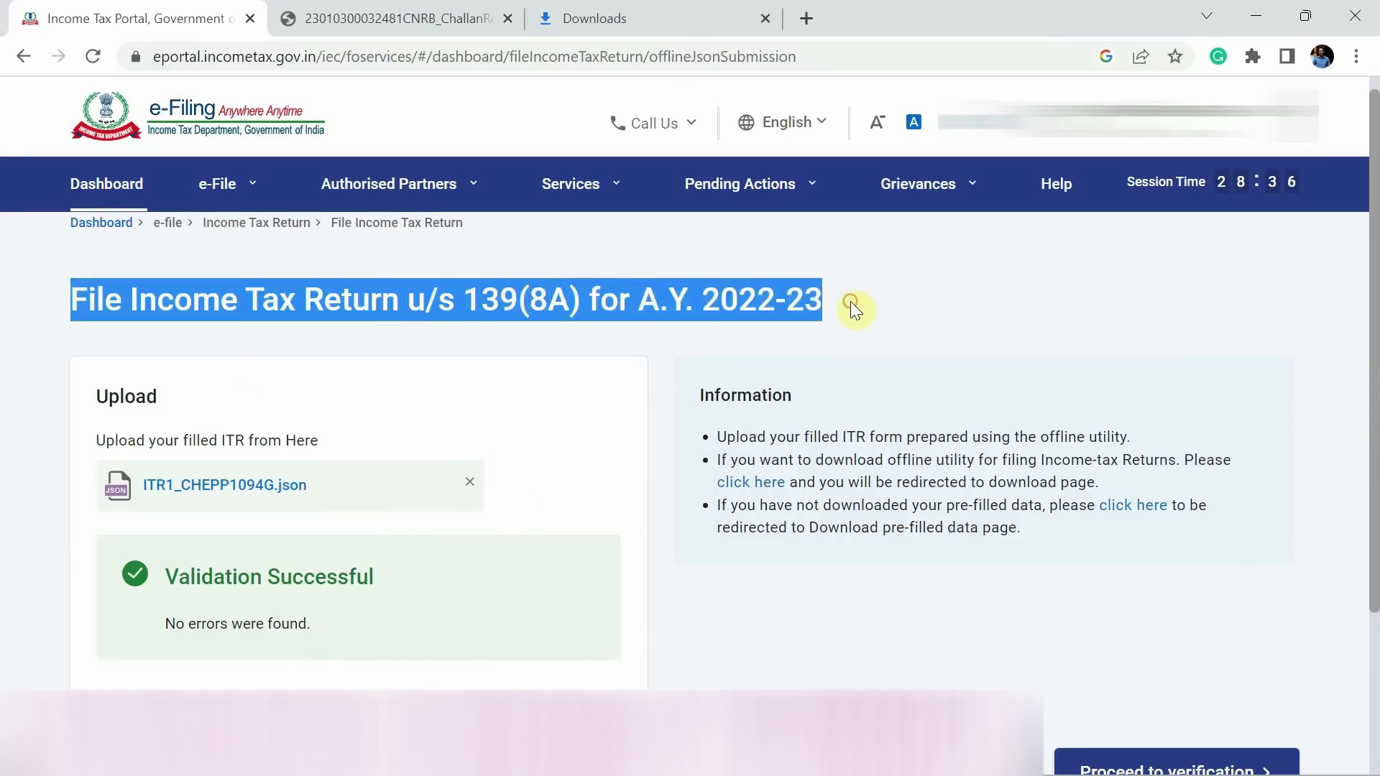
{"action": "left_click", "coordinate": [636, 380]}
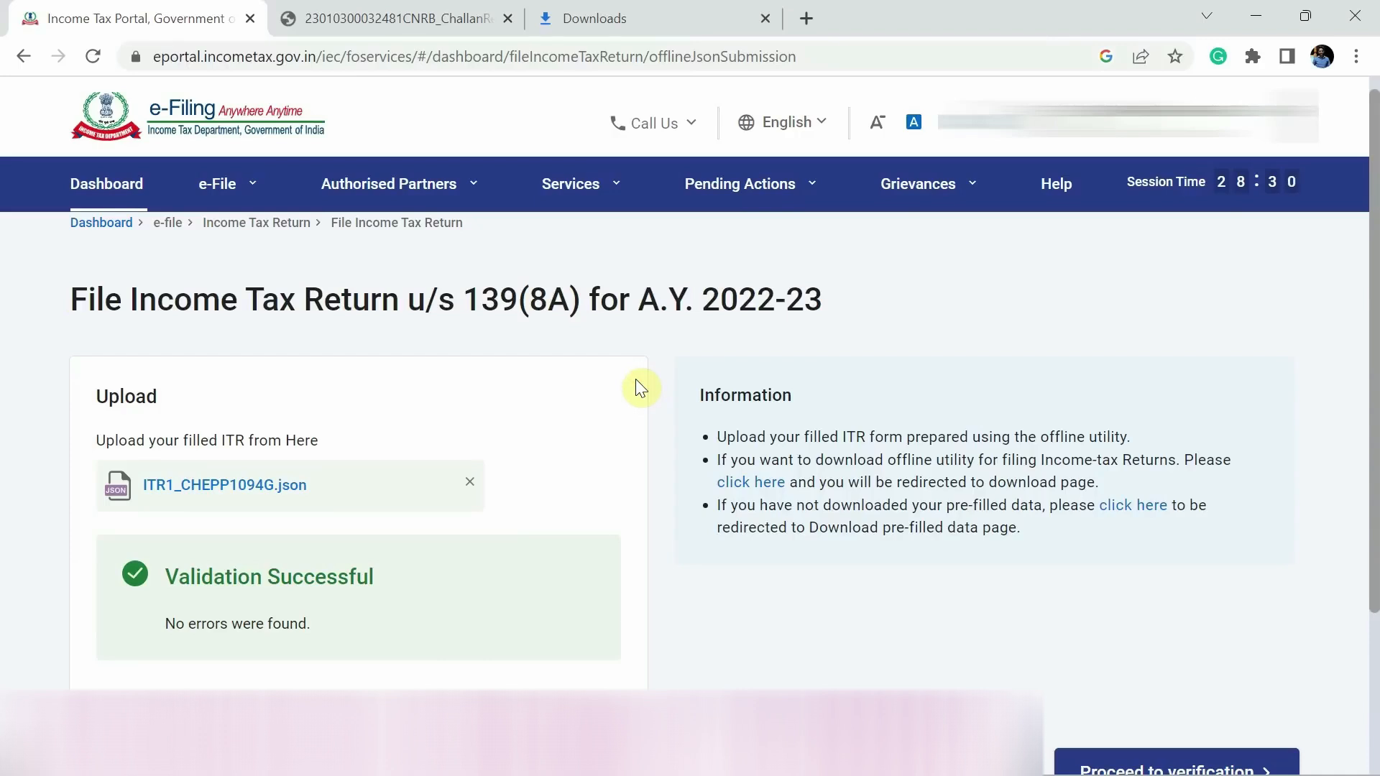
{"action": "scroll", "coordinate": [636, 378], "scroll_direction": "down", "scroll_amount": 3}
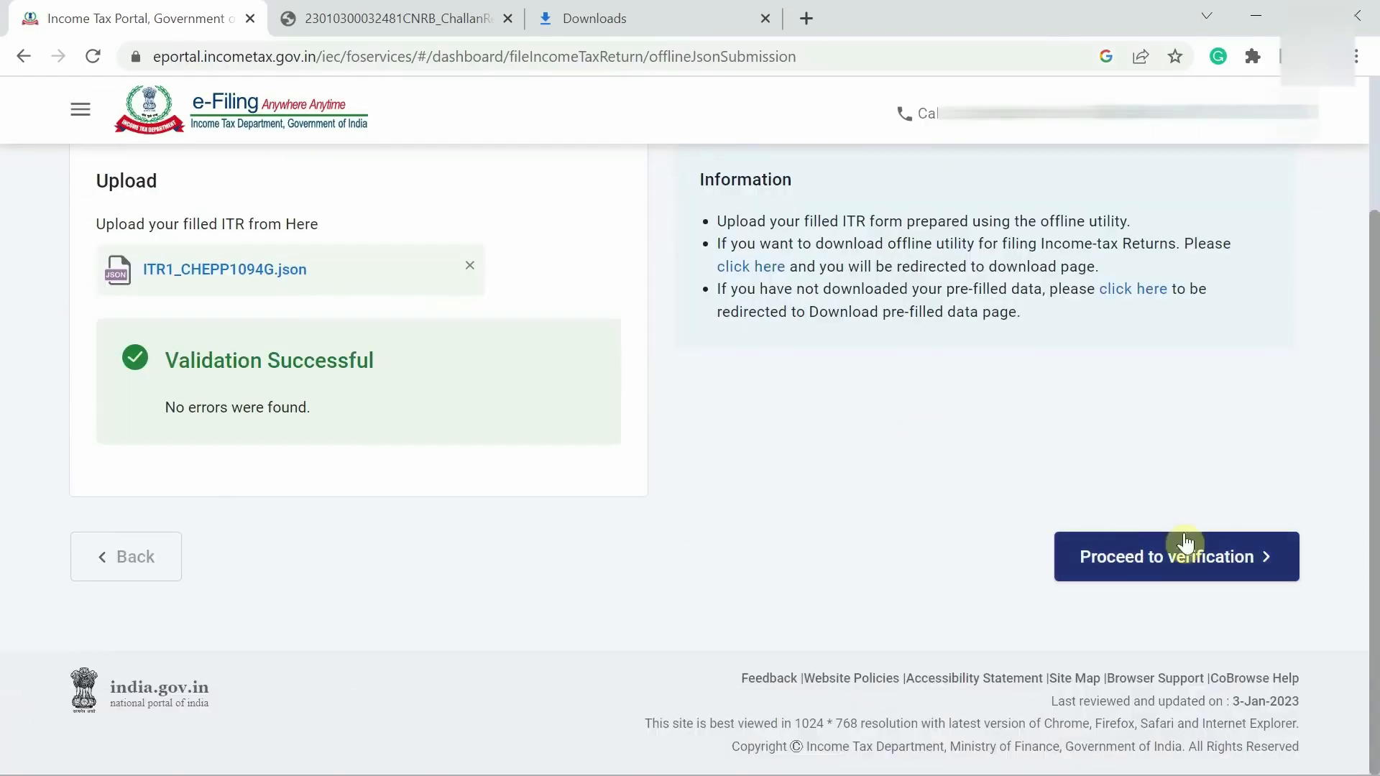
- Proceed to e-verification and choose the Aadhaar OTP verification option
{"action": "left_click", "coordinate": [1174, 573]}
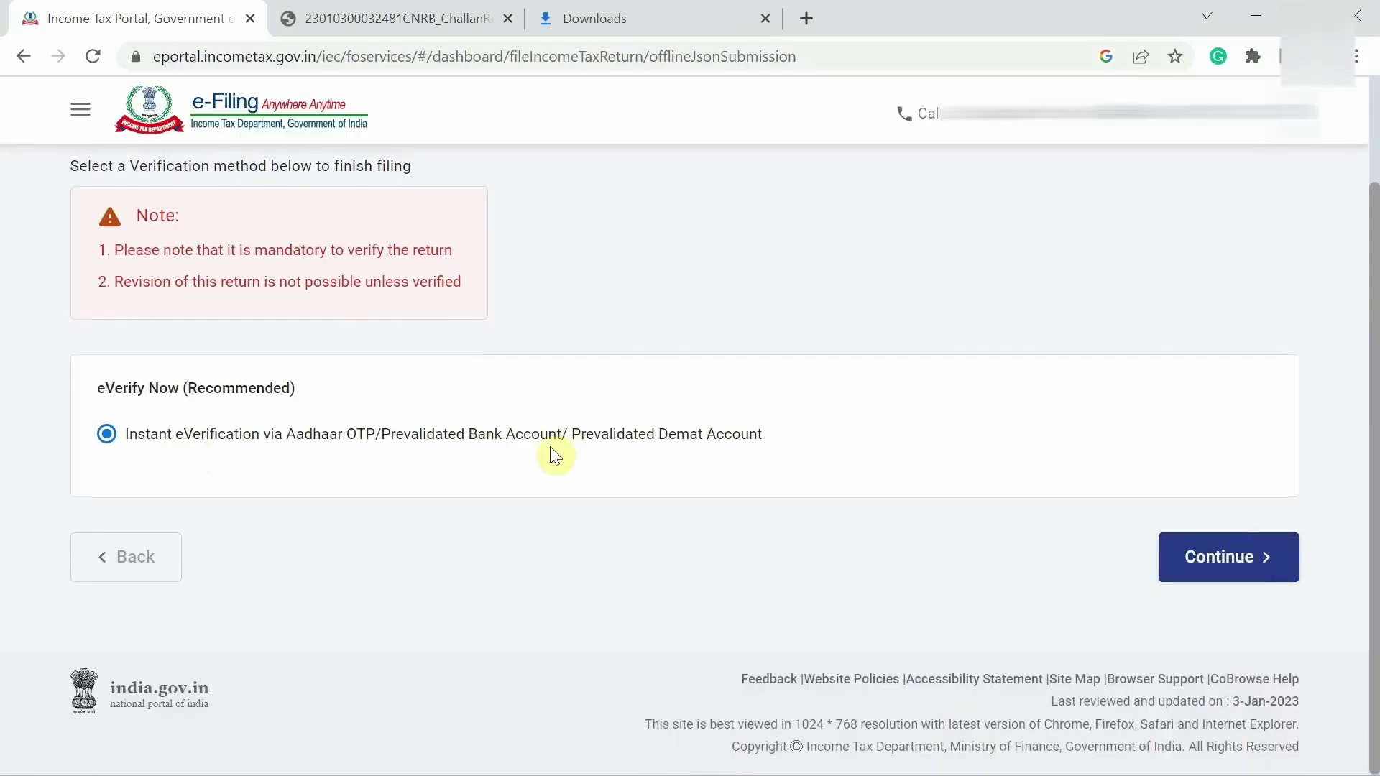
{"action": "left_click", "coordinate": [1231, 573]}
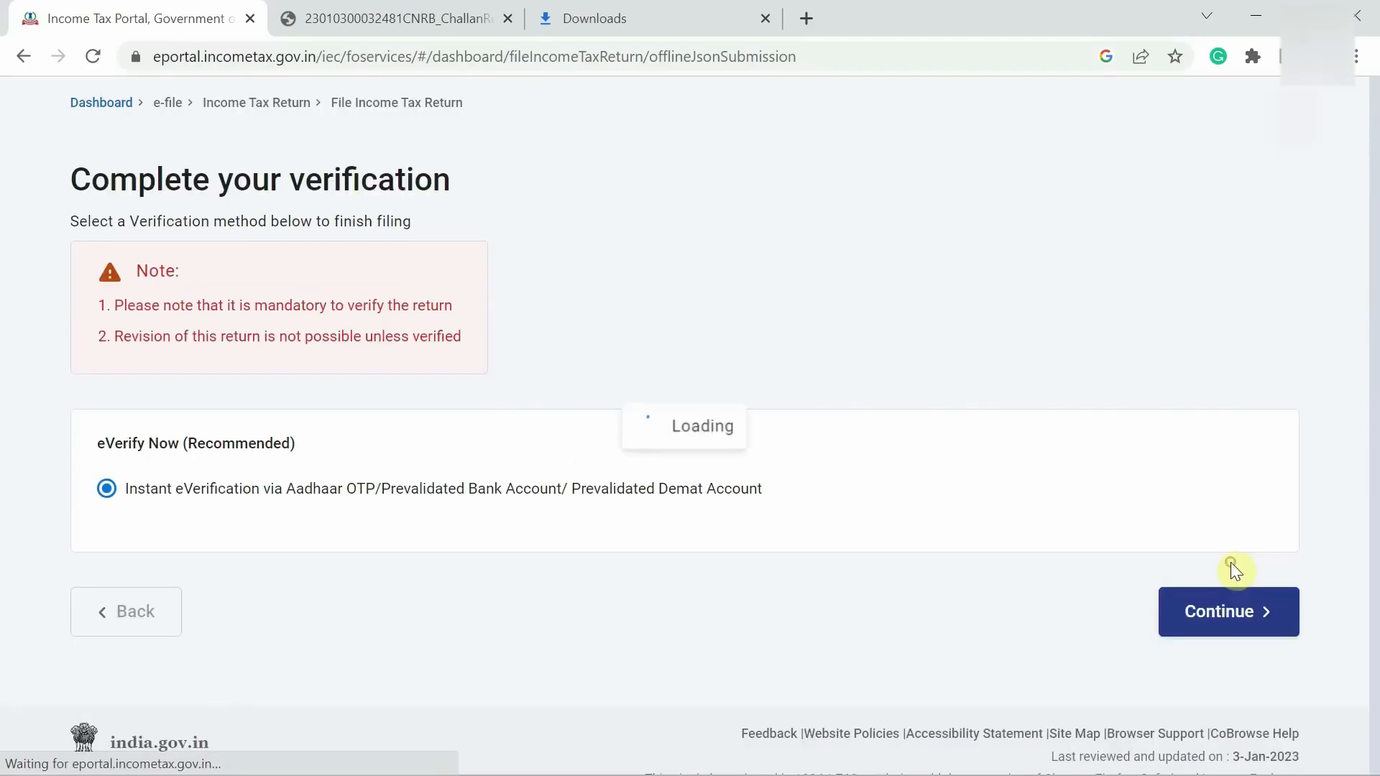
{"action": "scroll", "coordinate": [527, 575], "scroll_direction": "down", "scroll_amount": 2}
{"action": "left_click", "coordinate": [483, 389]}
{"action": "scroll", "coordinate": [801, 447], "scroll_direction": "down", "scroll_amount": 4}
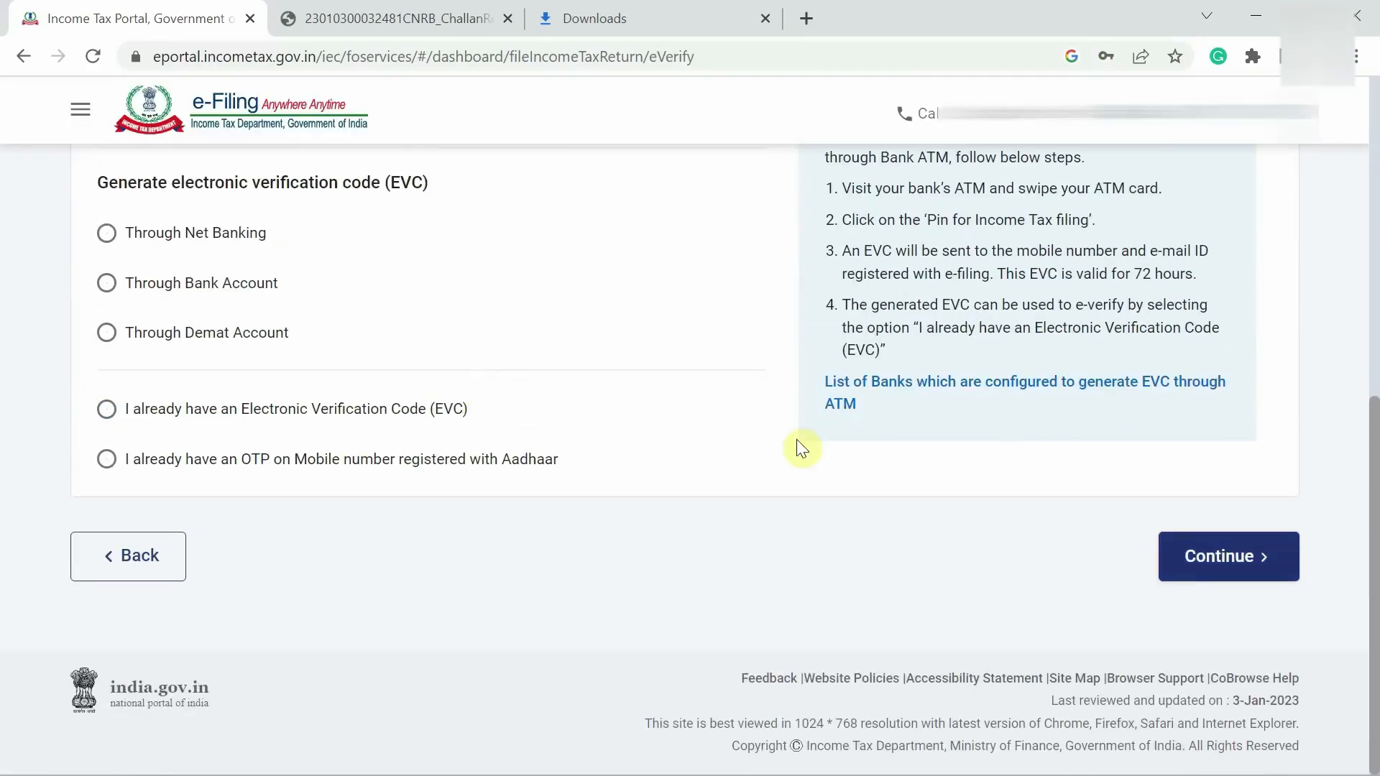
{"action": "left_click", "coordinate": [1234, 557]}
- Consent, generate and enter the Aadhaar OTP, validate, and go back to the dashboard
{"action": "left_click", "coordinate": [641, 483]}
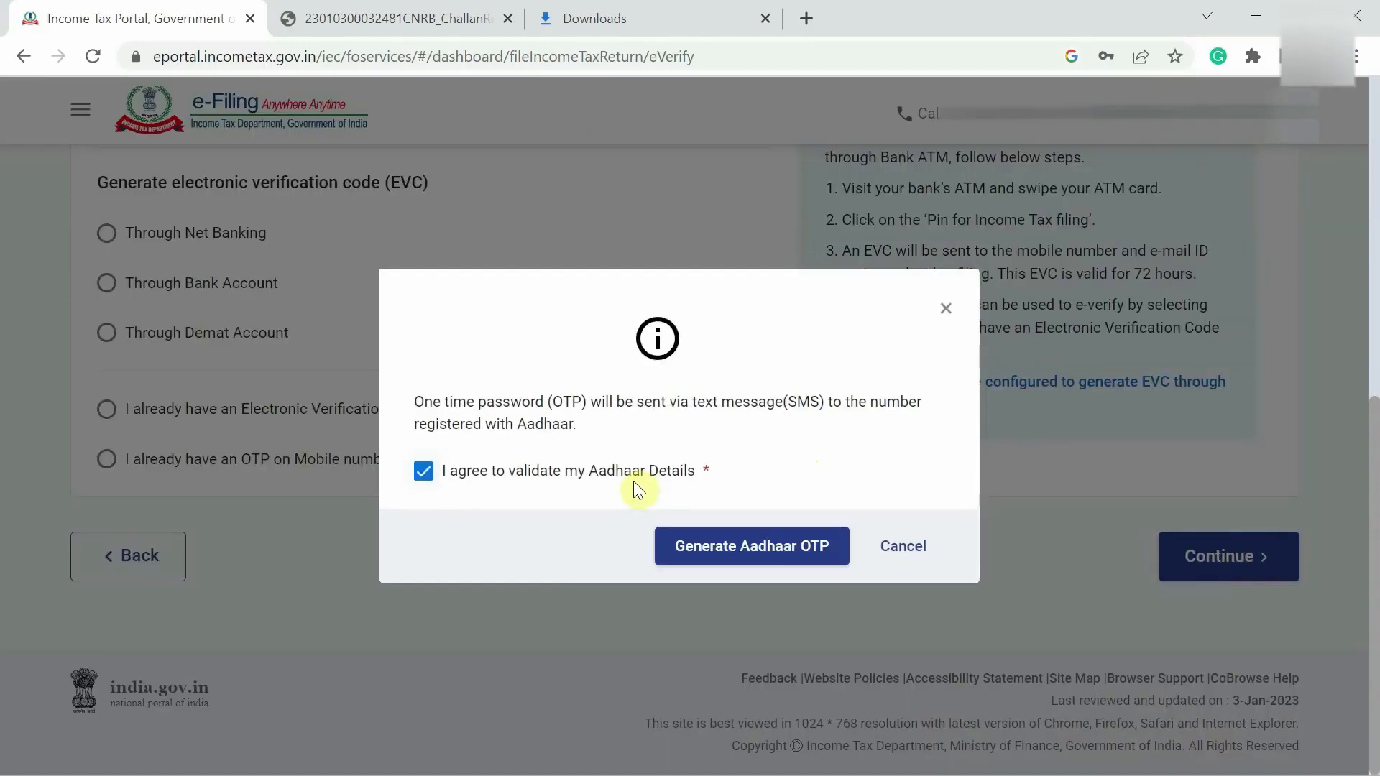
{"action": "left_click", "coordinate": [788, 550]}
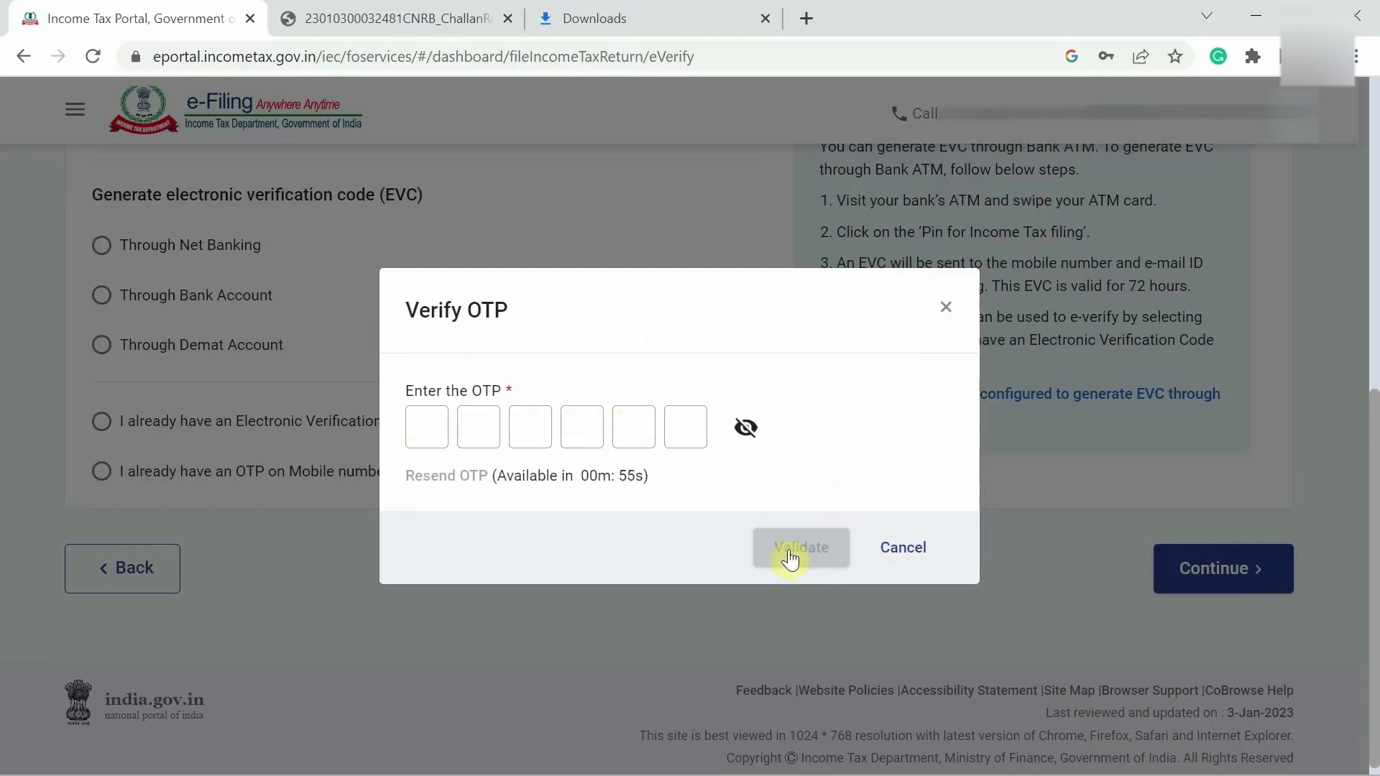
{"action": "key", "text": "ctrl+v"}
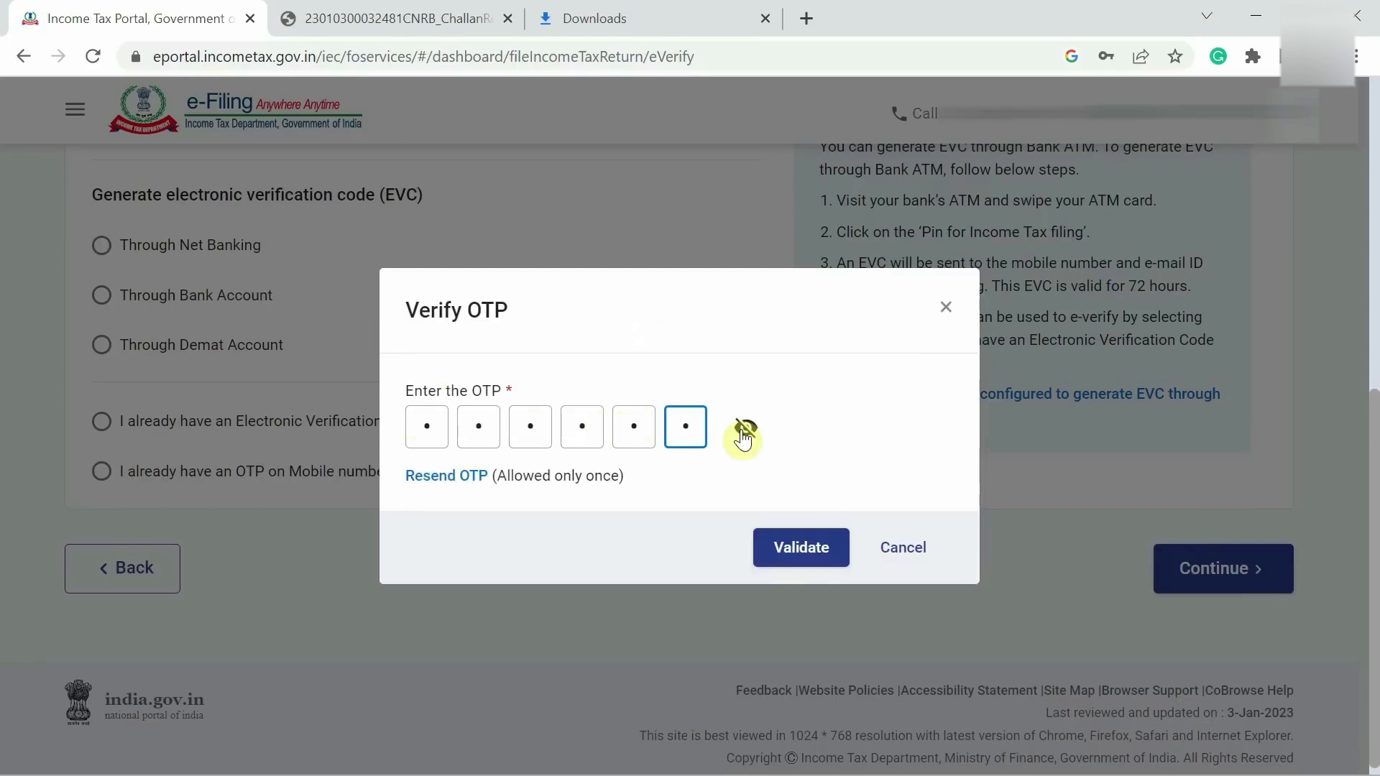
{"action": "left_click", "coordinate": [800, 558]}
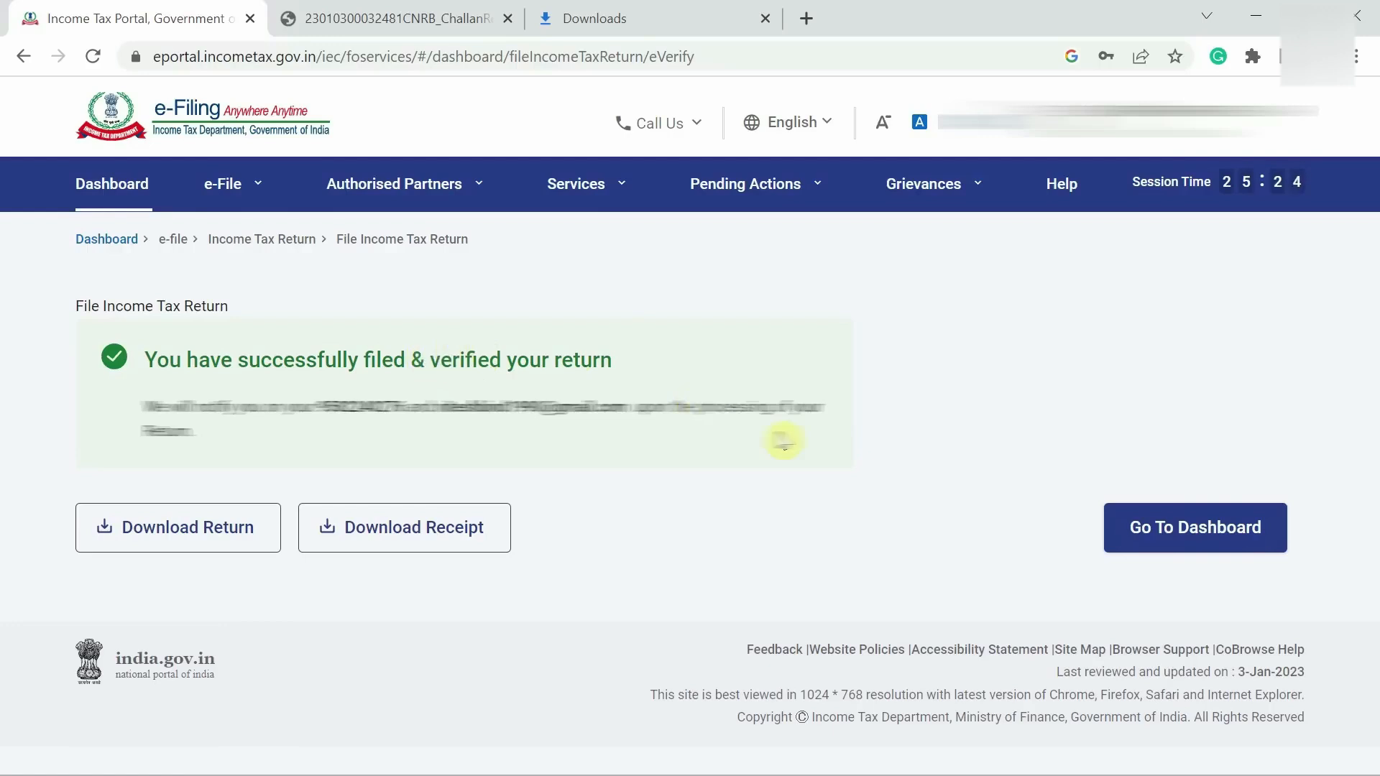
{"action": "left_click", "coordinate": [1186, 545]}
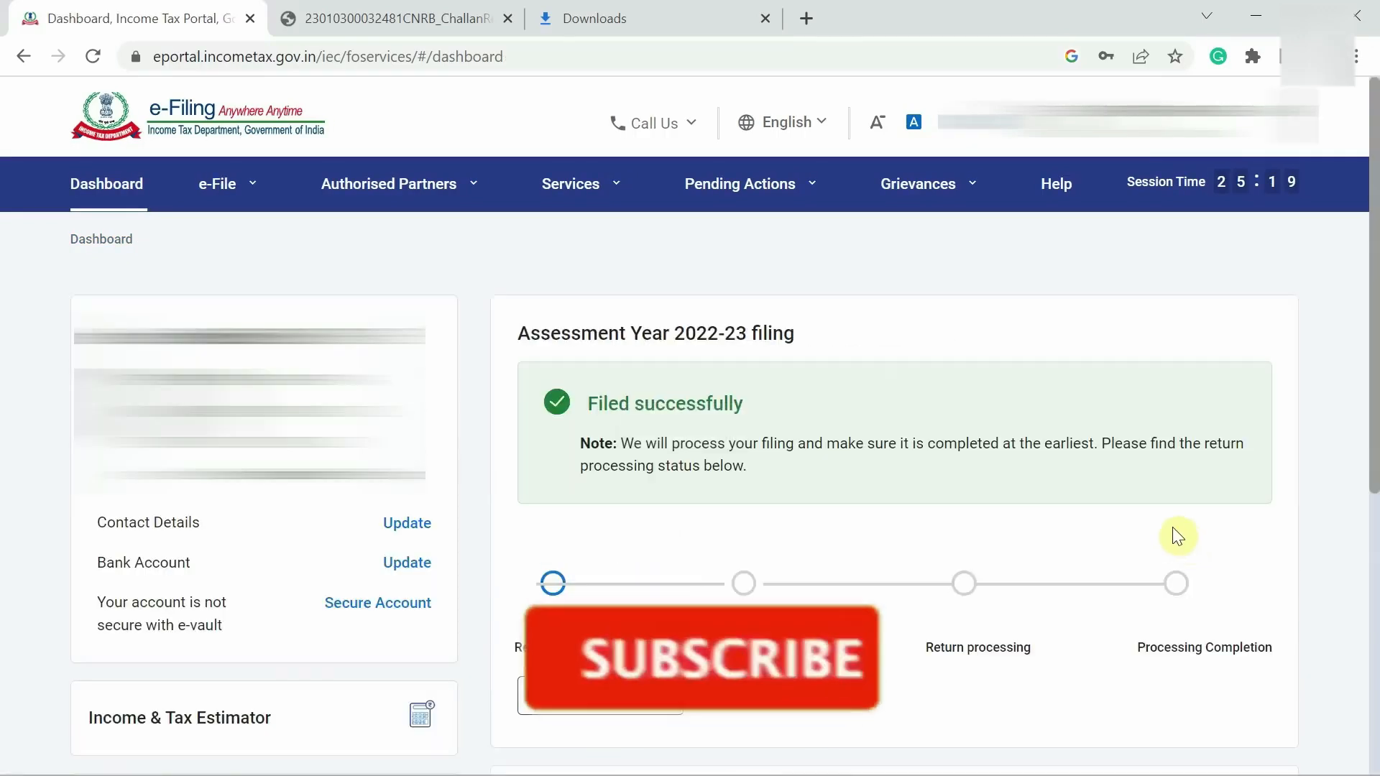